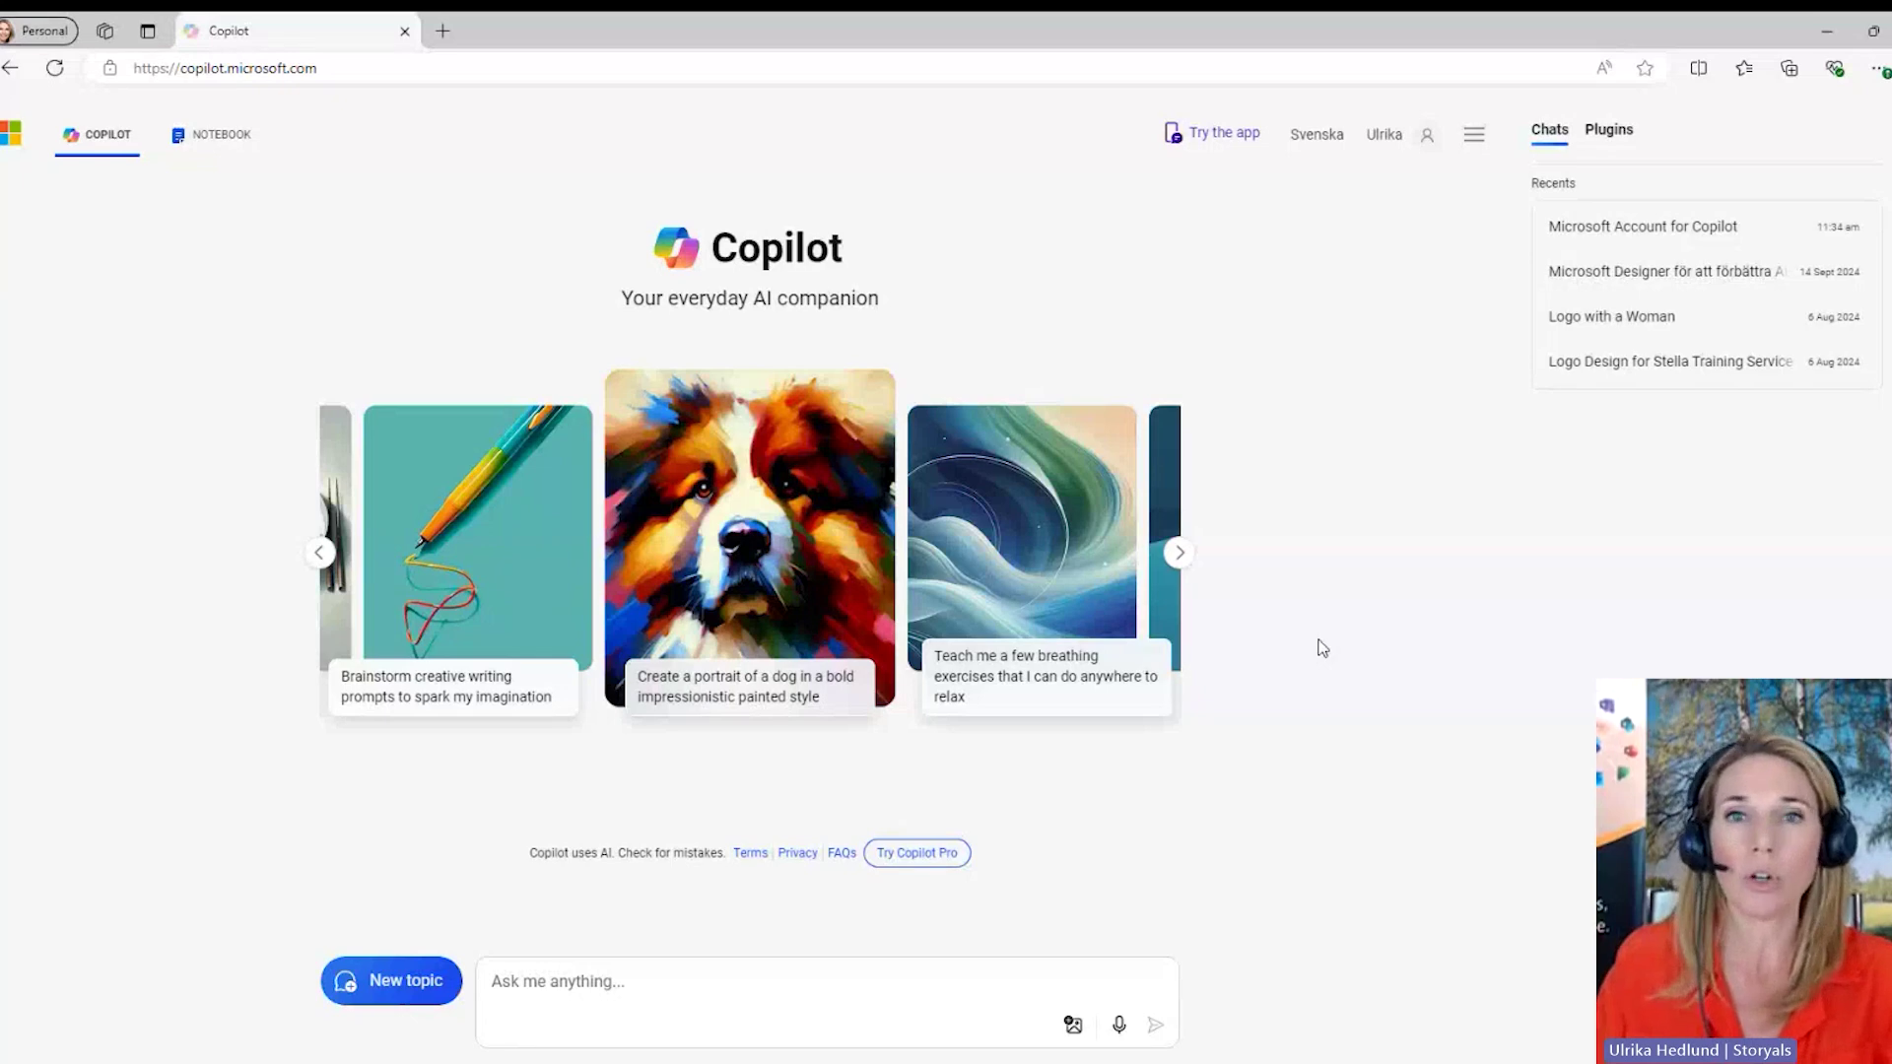
- Check which personal account is signed in to Copilot and close the account details
{"action": "left_click", "coordinate": [1384, 135]}
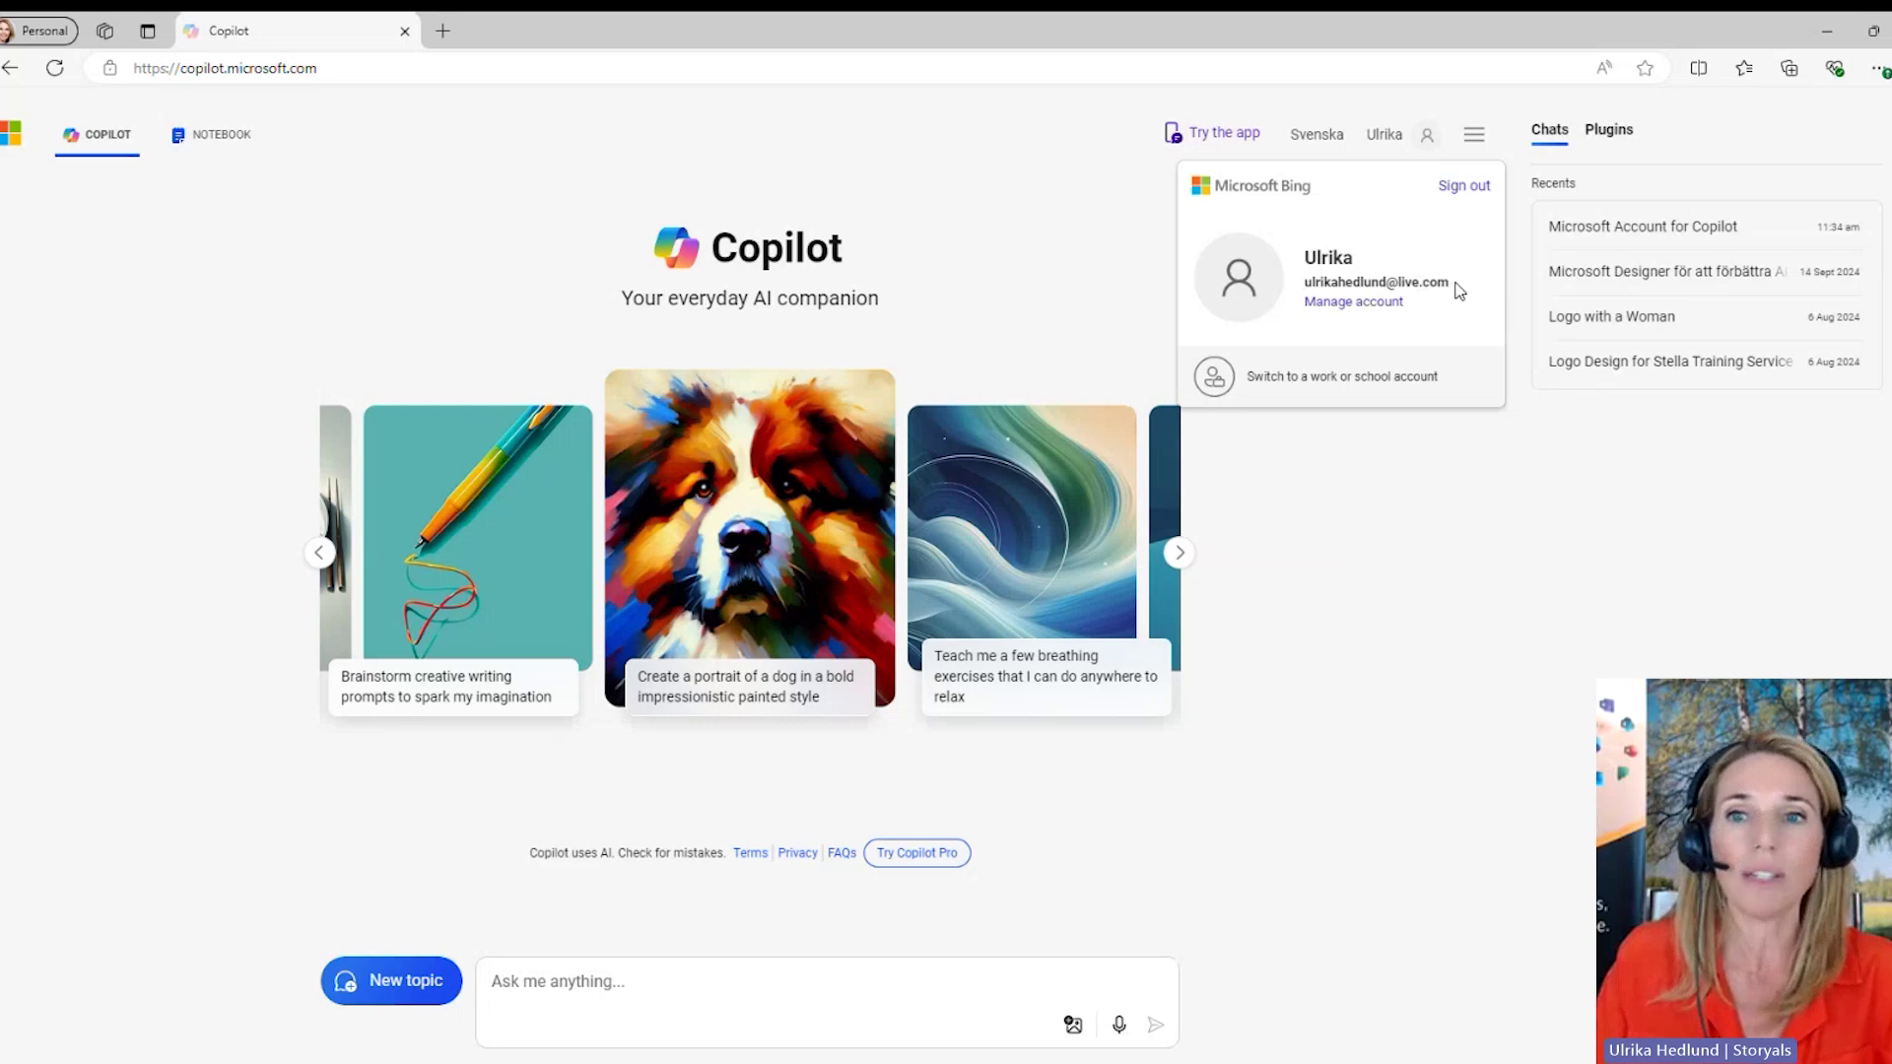
{"action": "left_click", "coordinate": [1475, 516]}
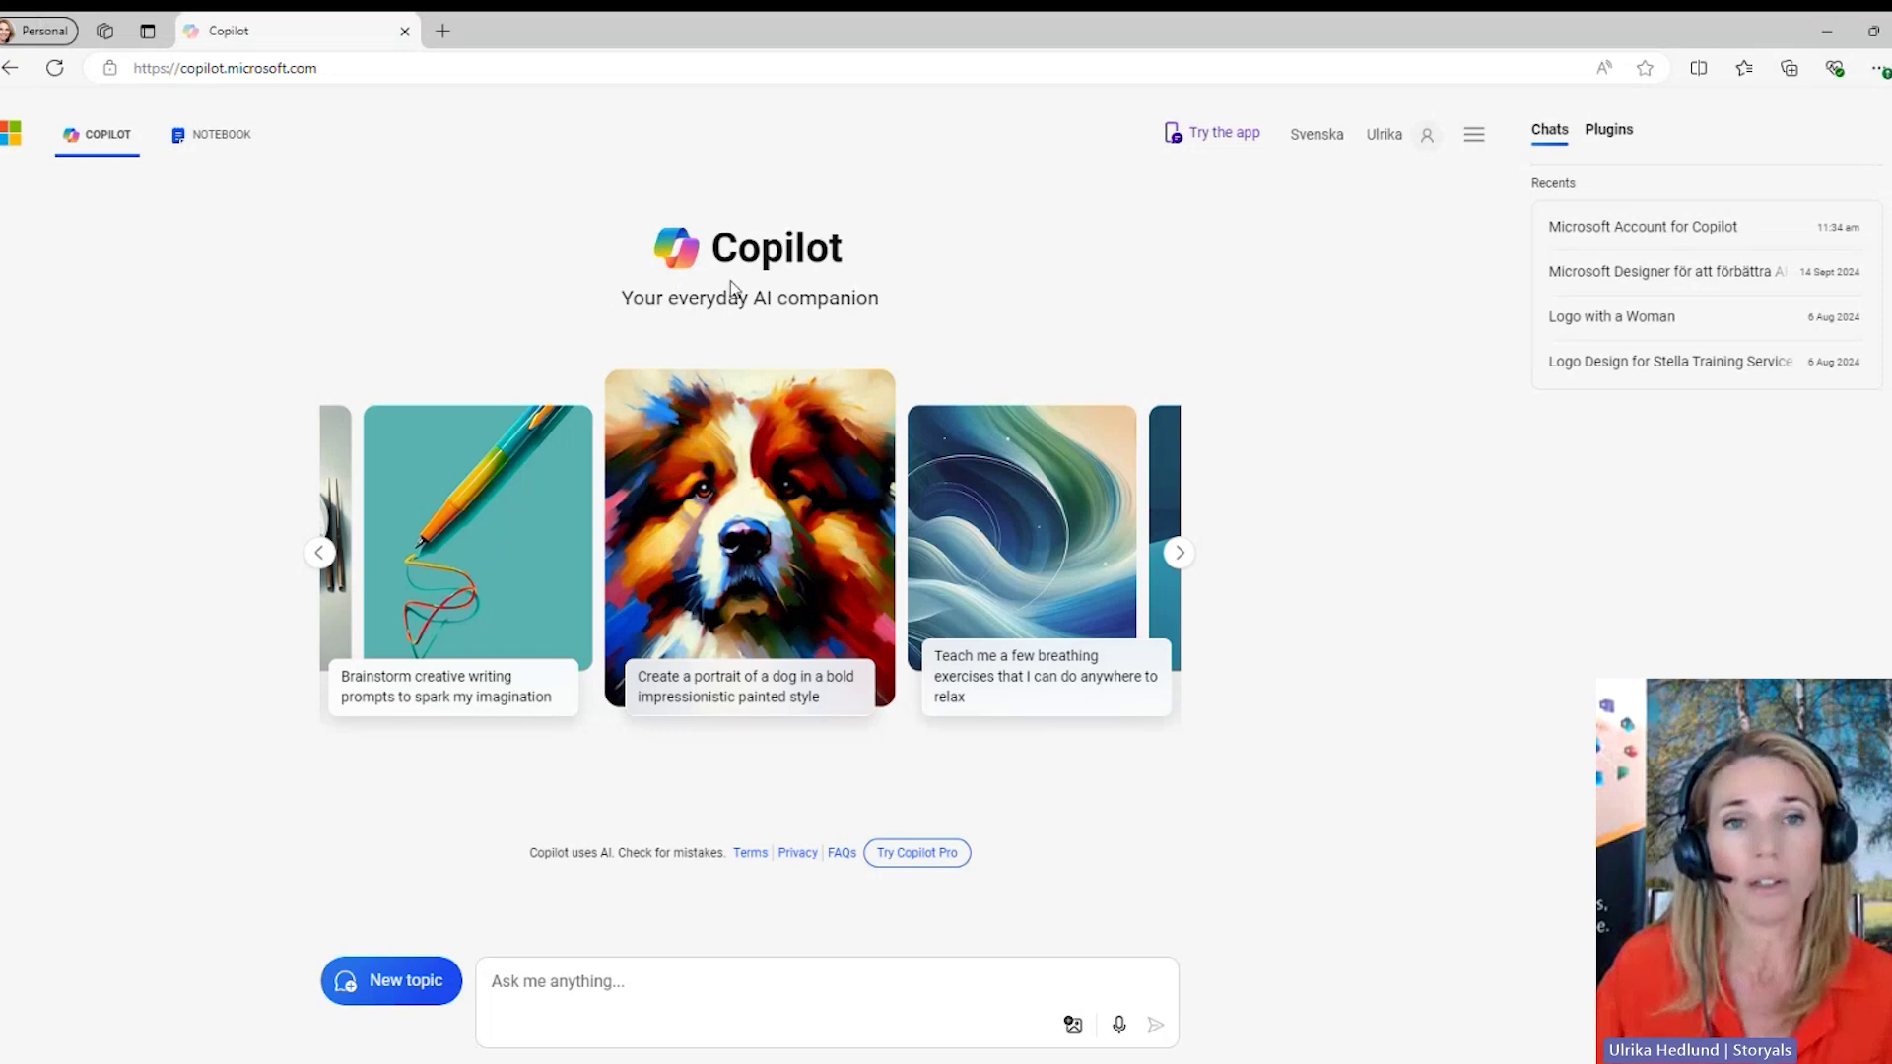
- Review the plugins available for the conversation, down to the Suno song-making plugin
{"action": "left_click", "coordinate": [1612, 134]}
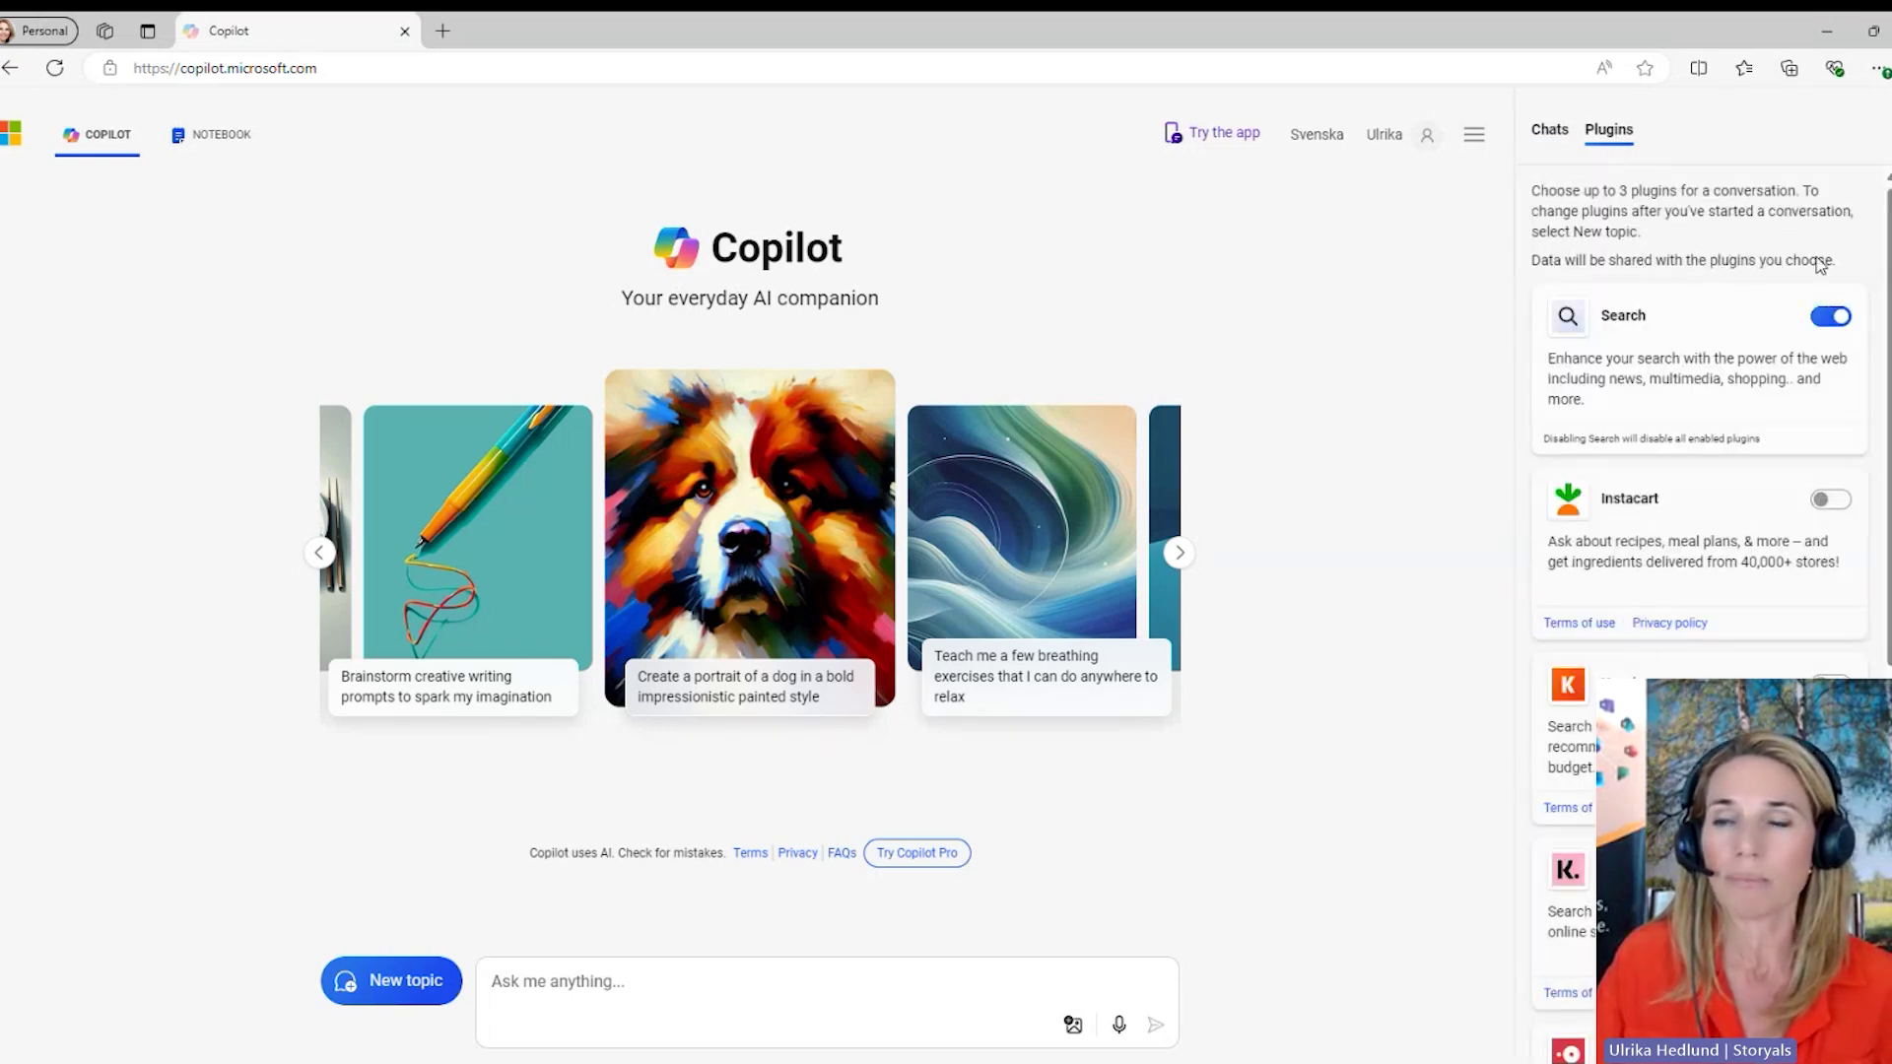
{"action": "scroll", "coordinate": [1822, 266], "scroll_direction": "down", "scroll_amount": 1}
{"action": "scroll", "coordinate": [1700, 492], "scroll_direction": "down", "scroll_amount": 4}
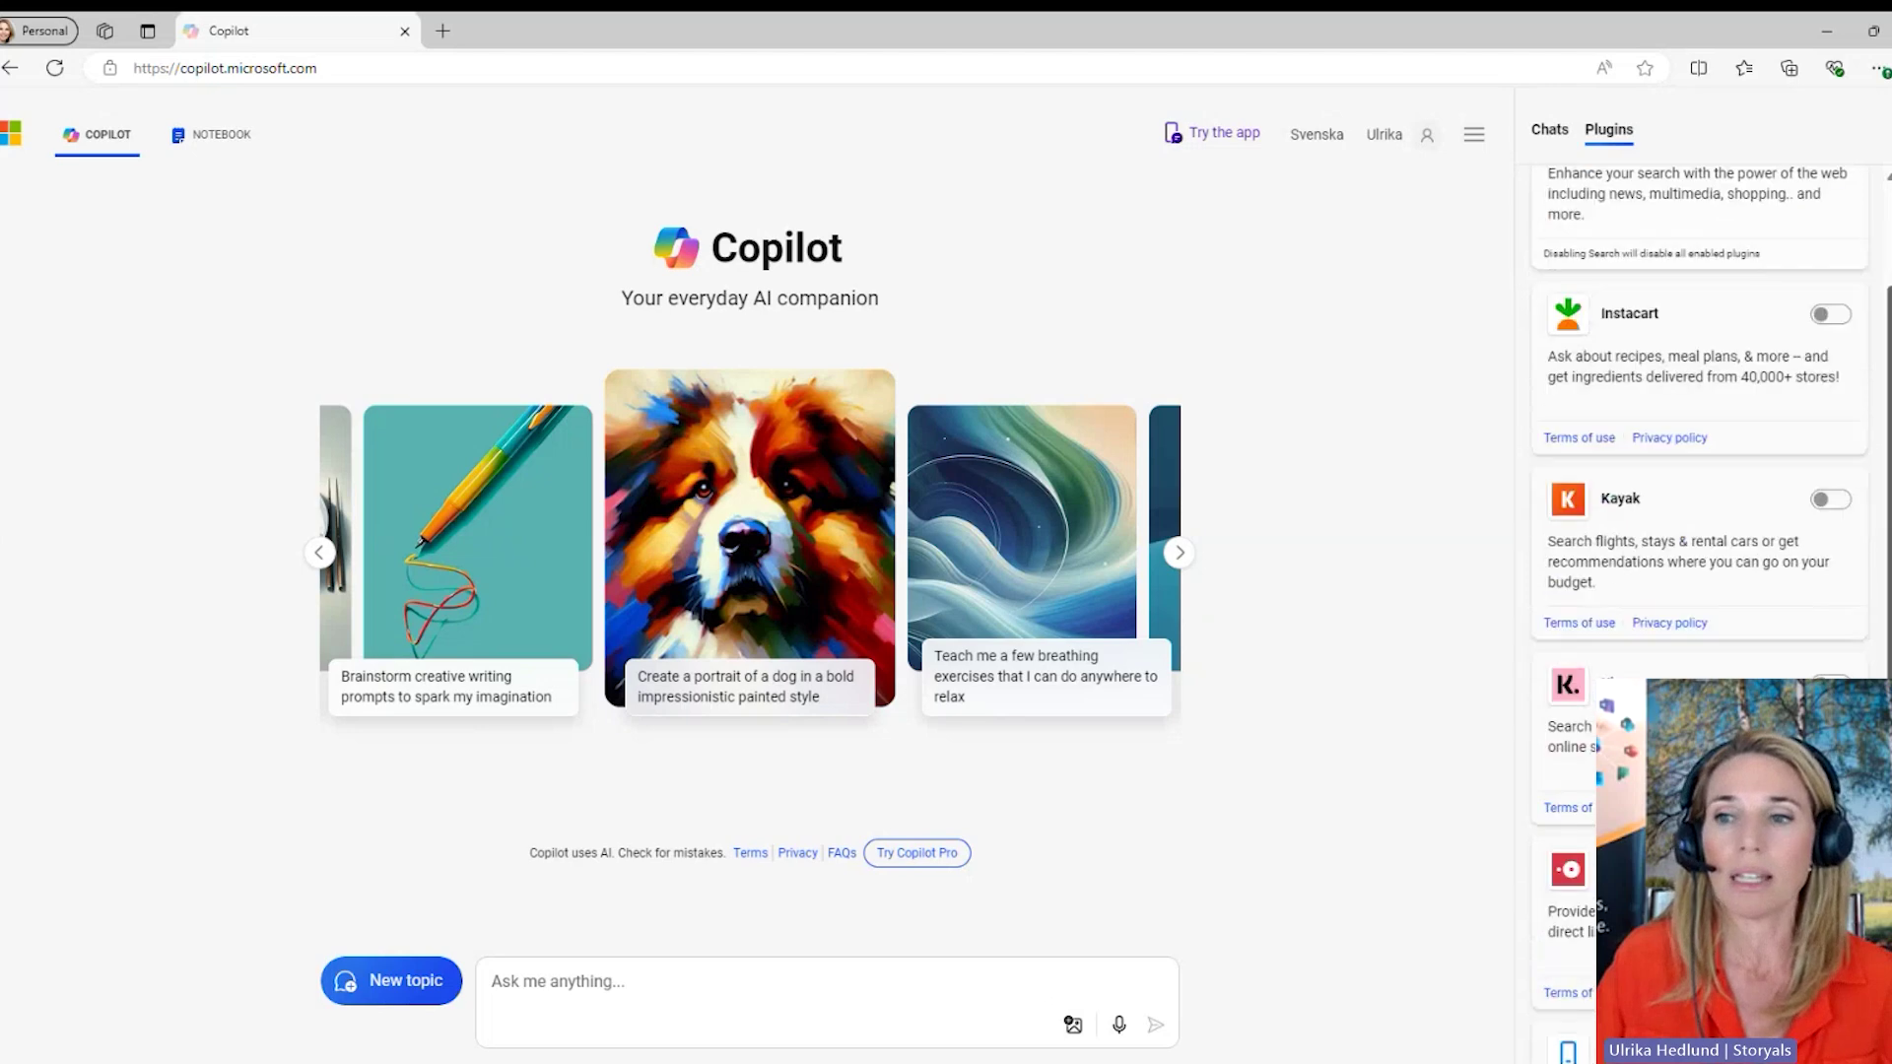
{"action": "scroll", "coordinate": [1700, 493], "scroll_direction": "down", "scroll_amount": 3}
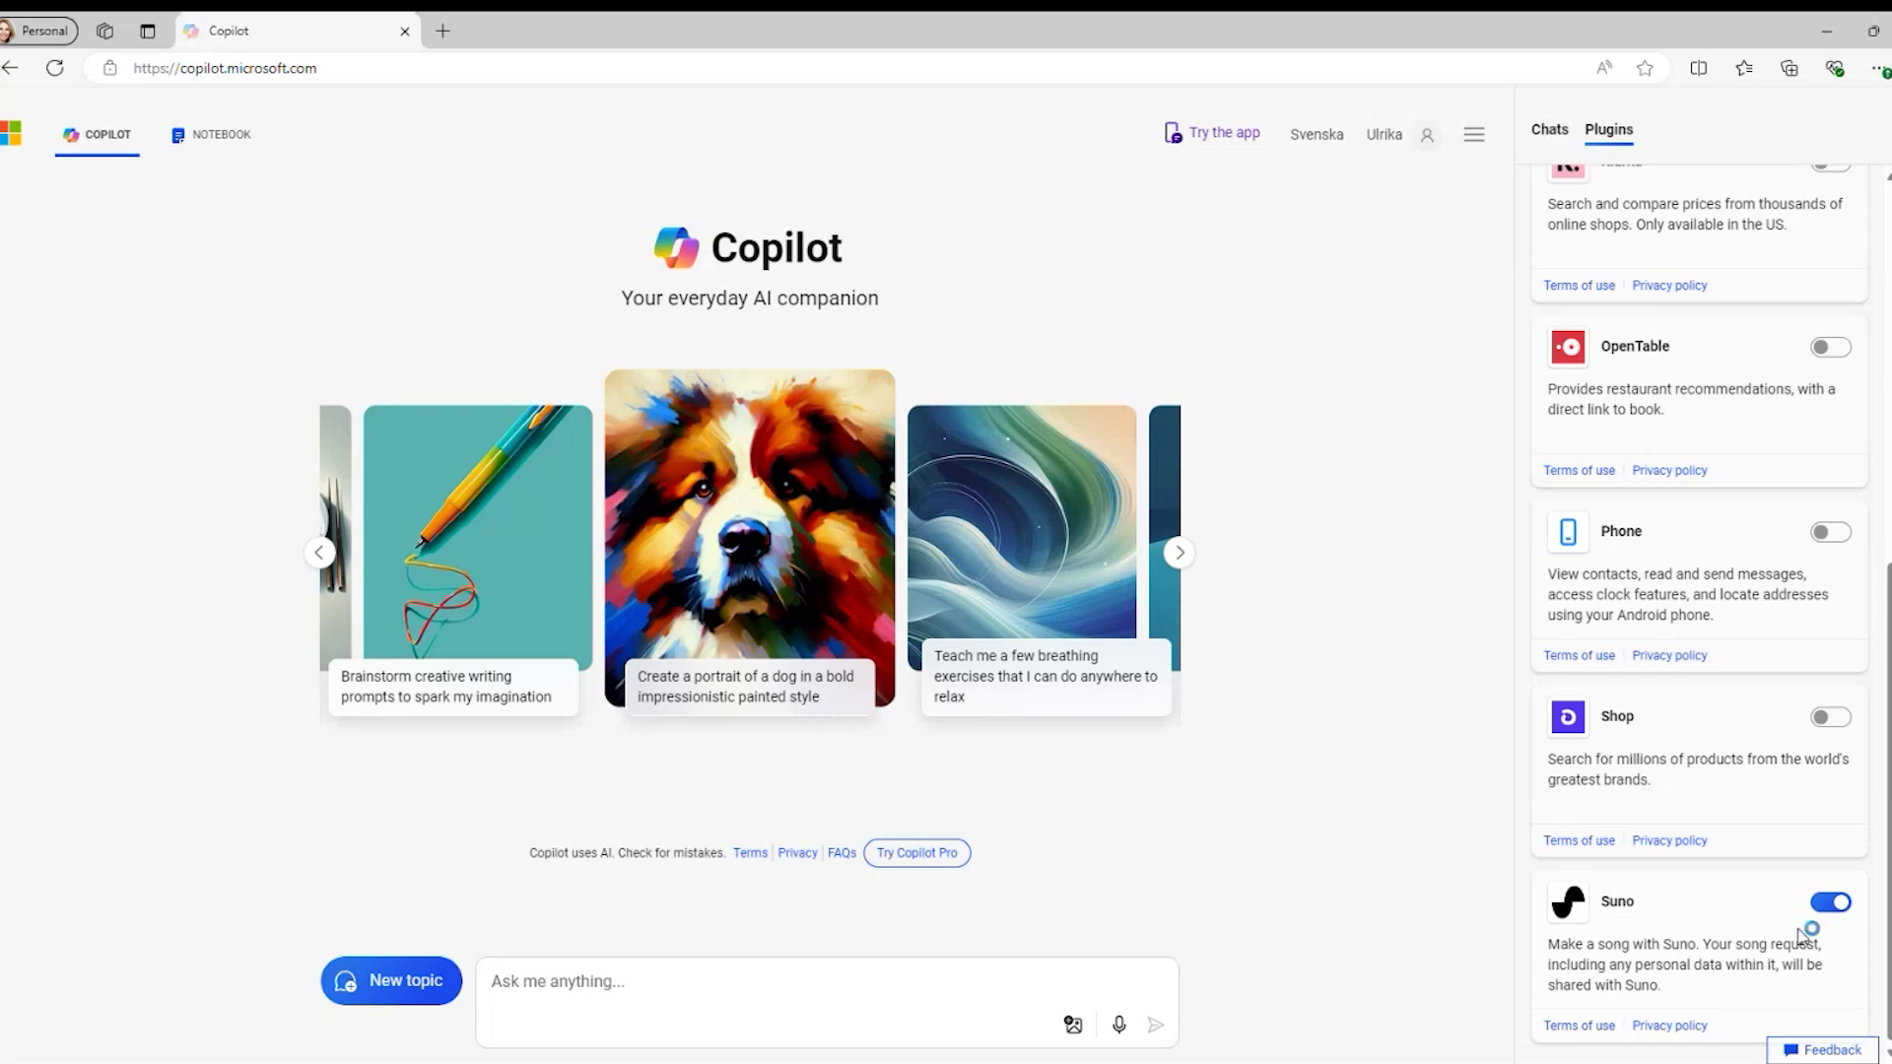
- Send Copilot the prompt "Write a song about being a digital leader in country style."
{"action": "left_click", "coordinate": [758, 987]}
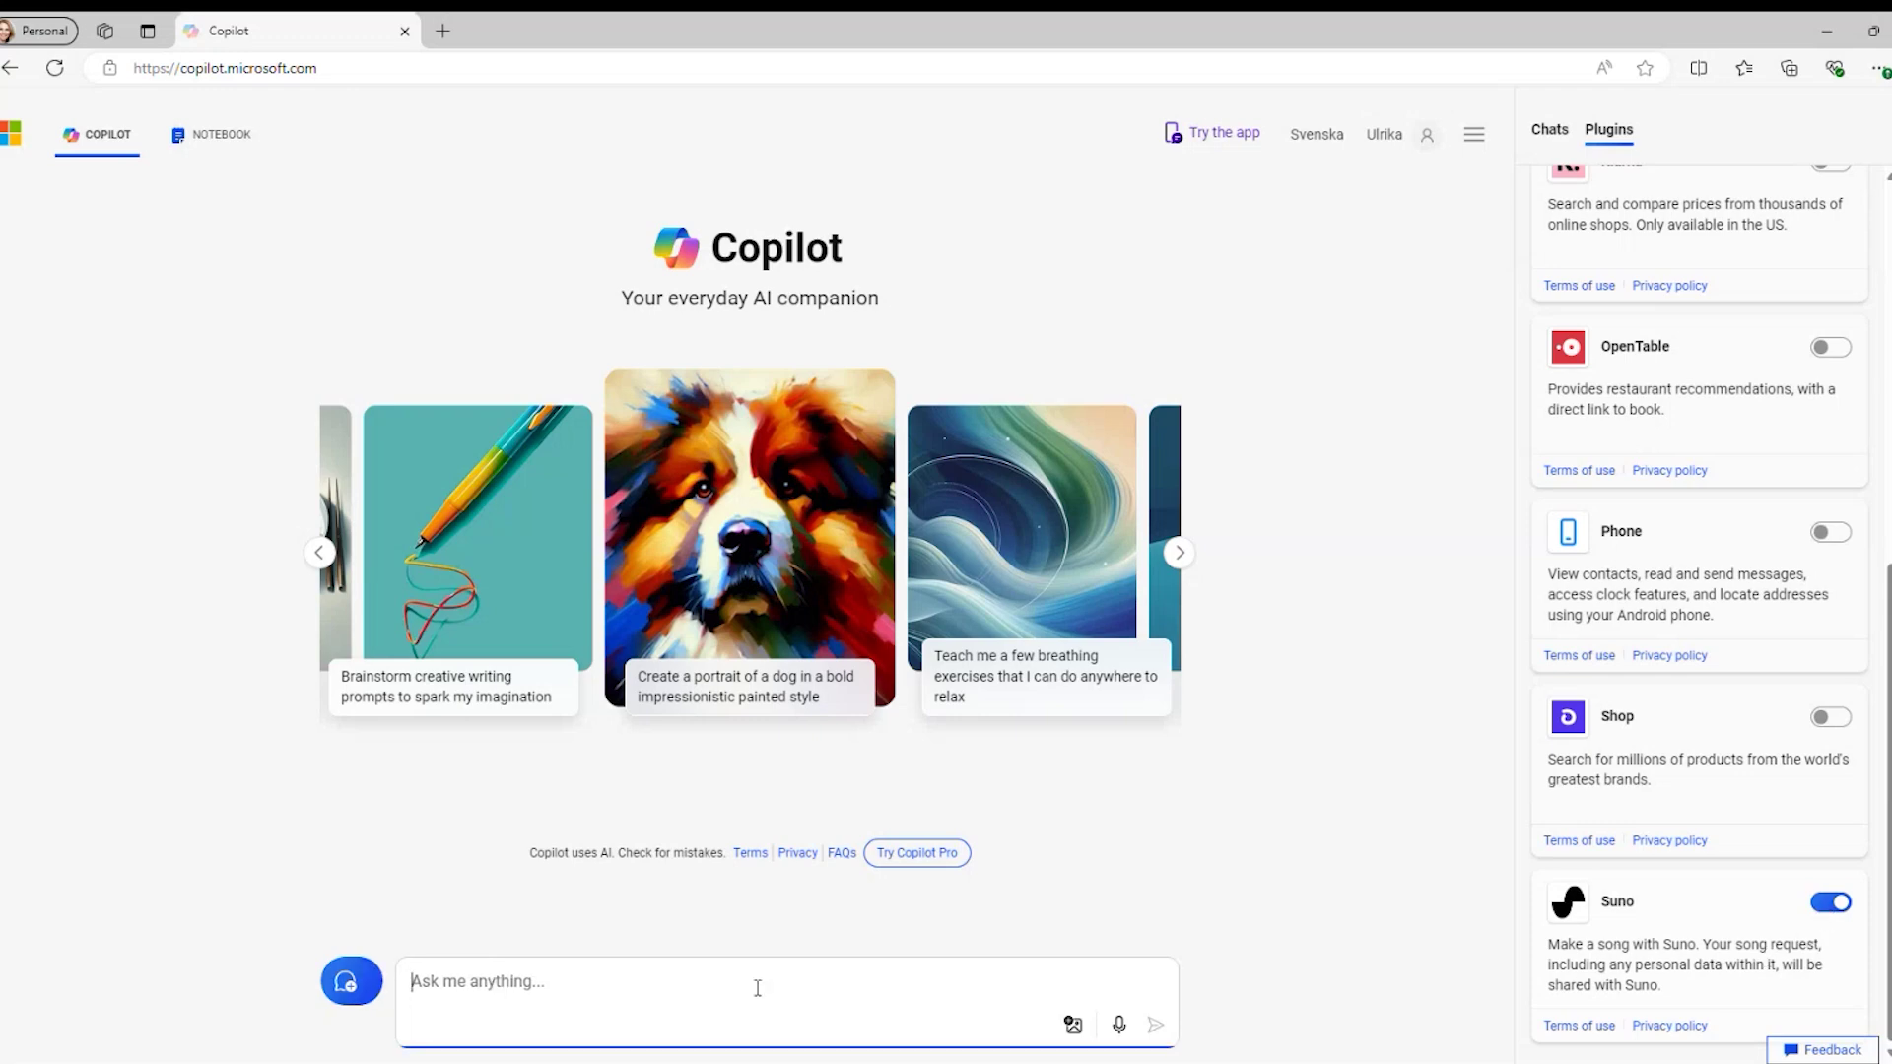
{"action": "type", "text": "Write a "}
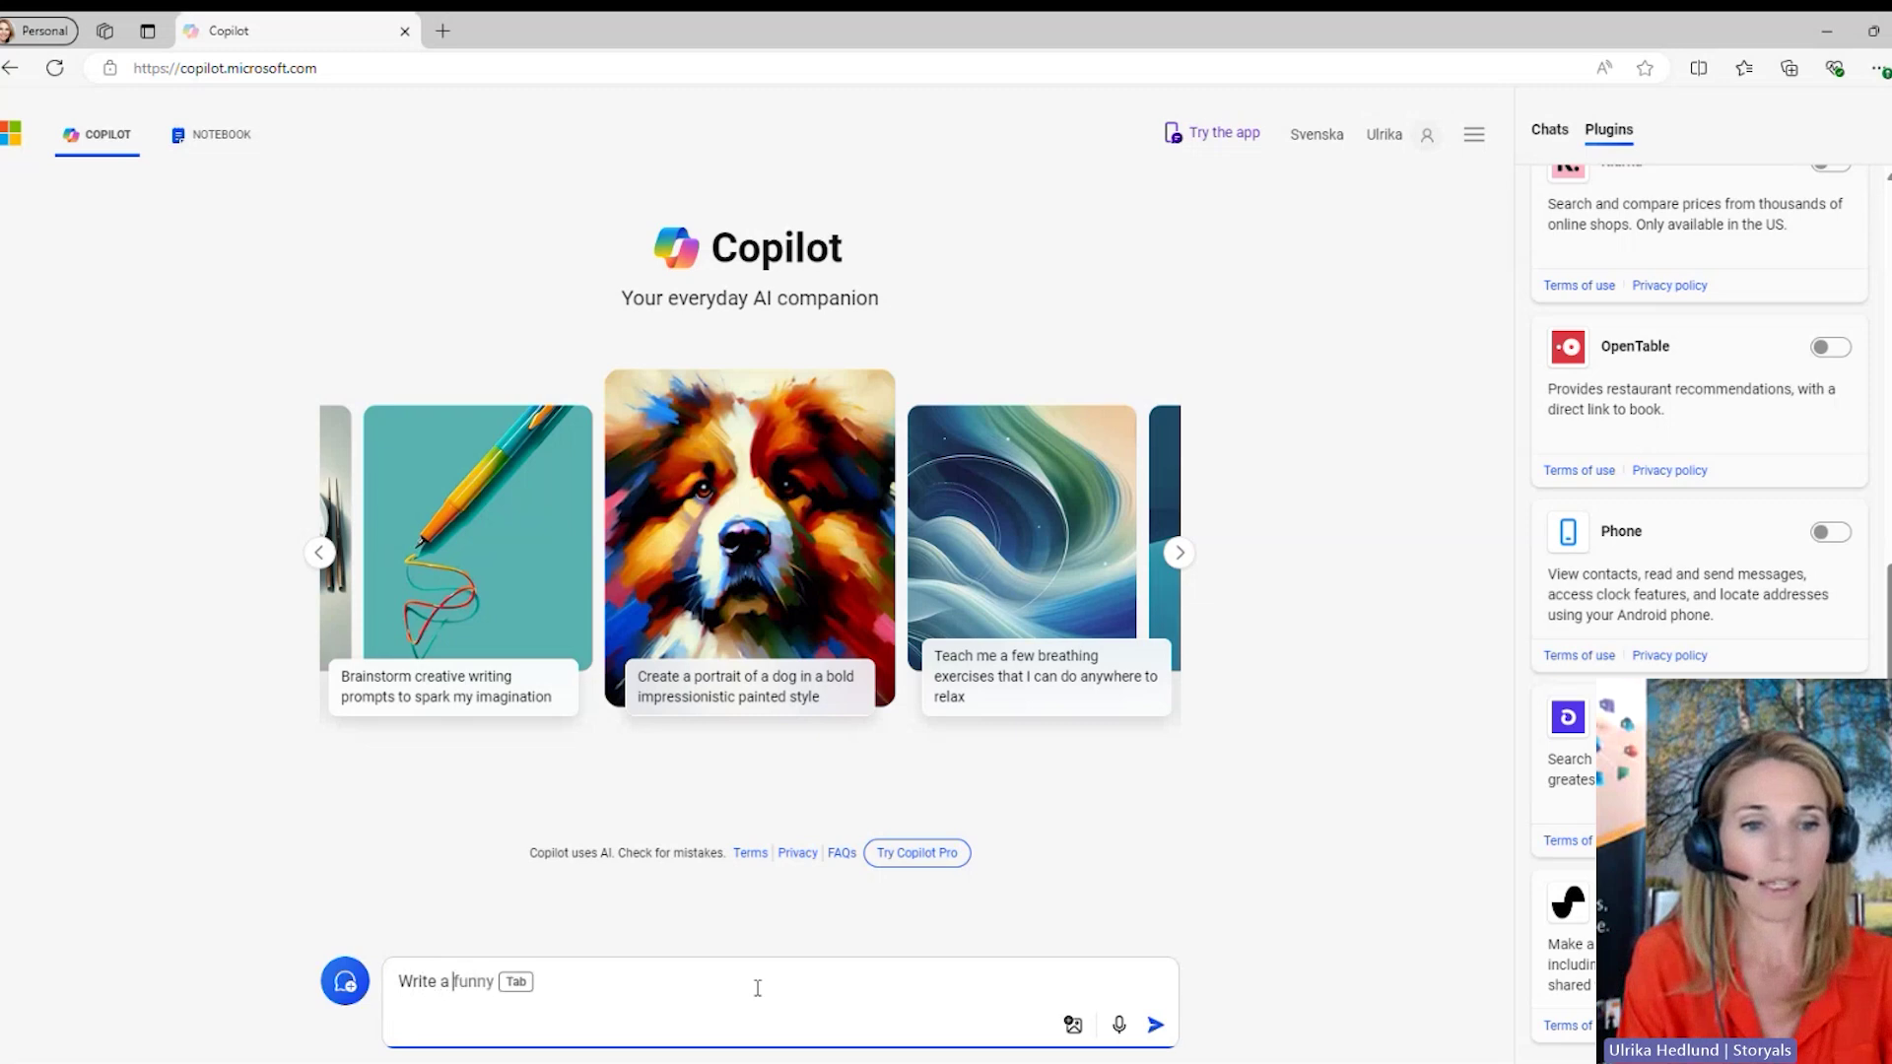
{"action": "type", "text": "song about "}
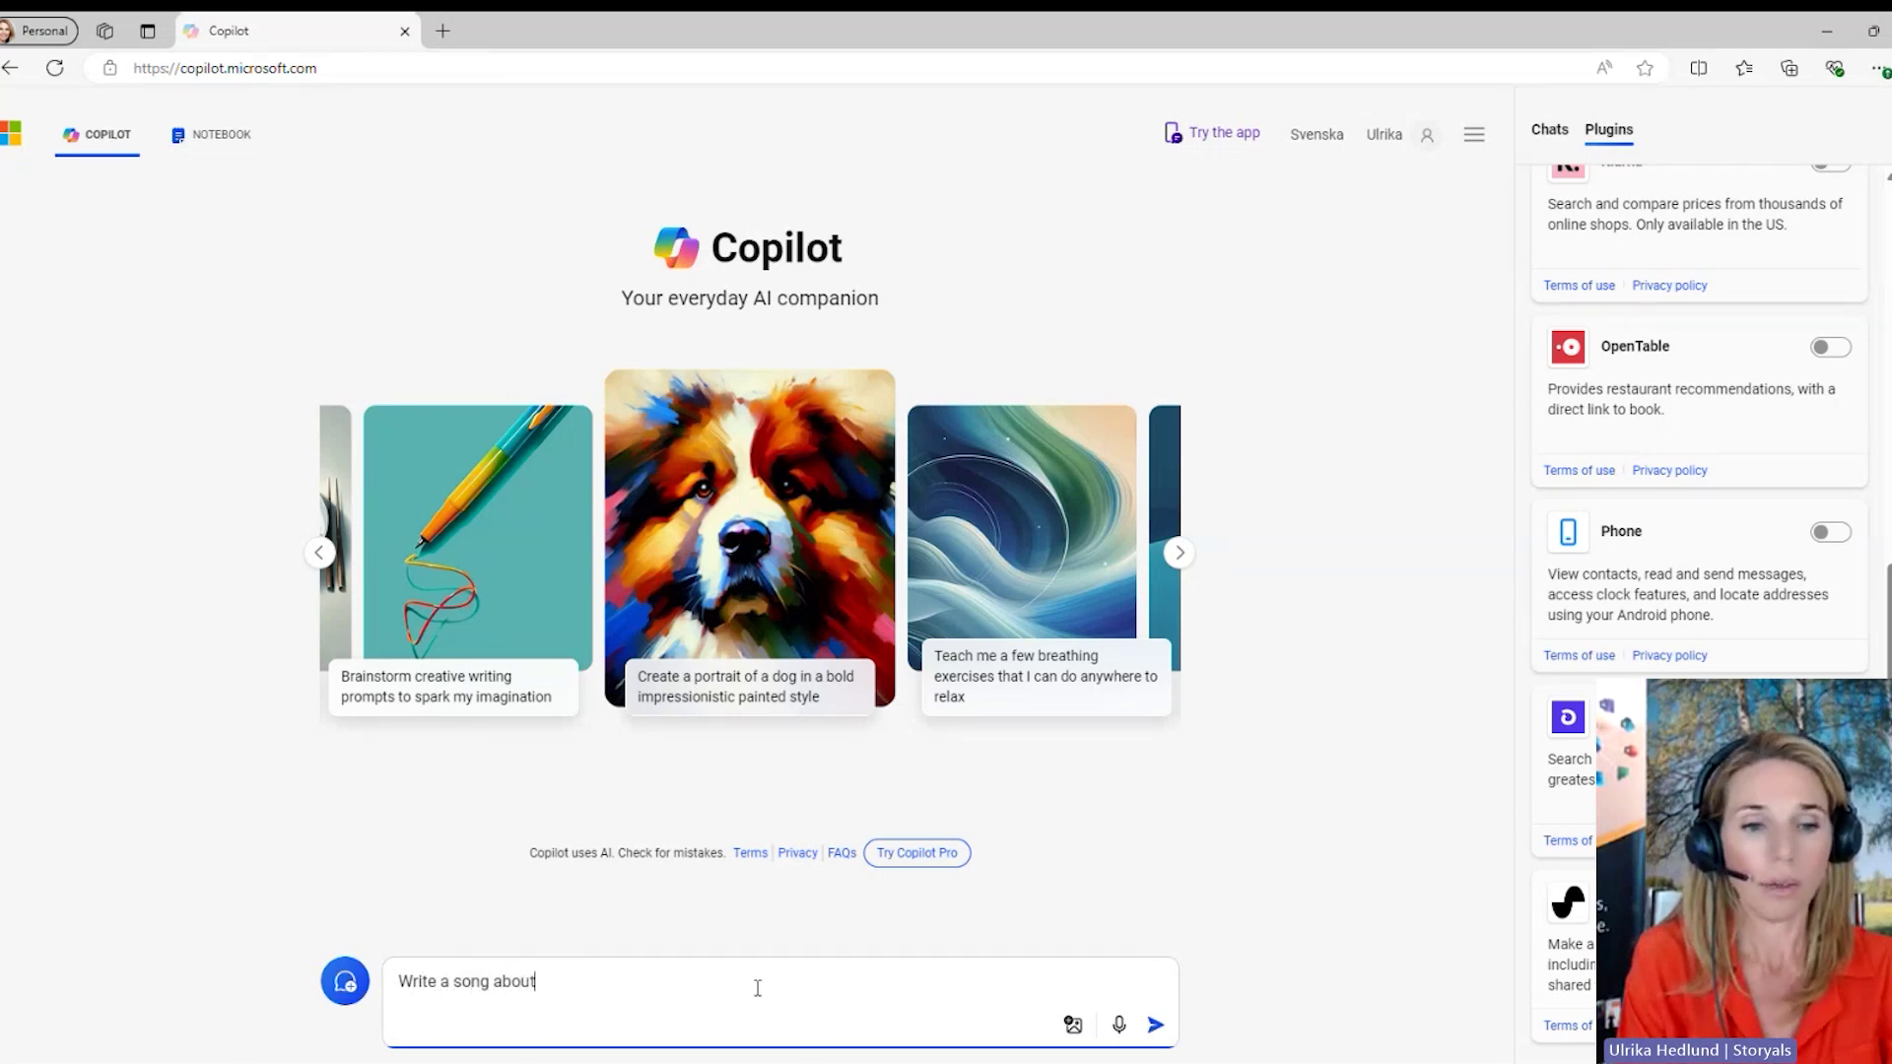
{"action": "type", "text": "being a digi"}
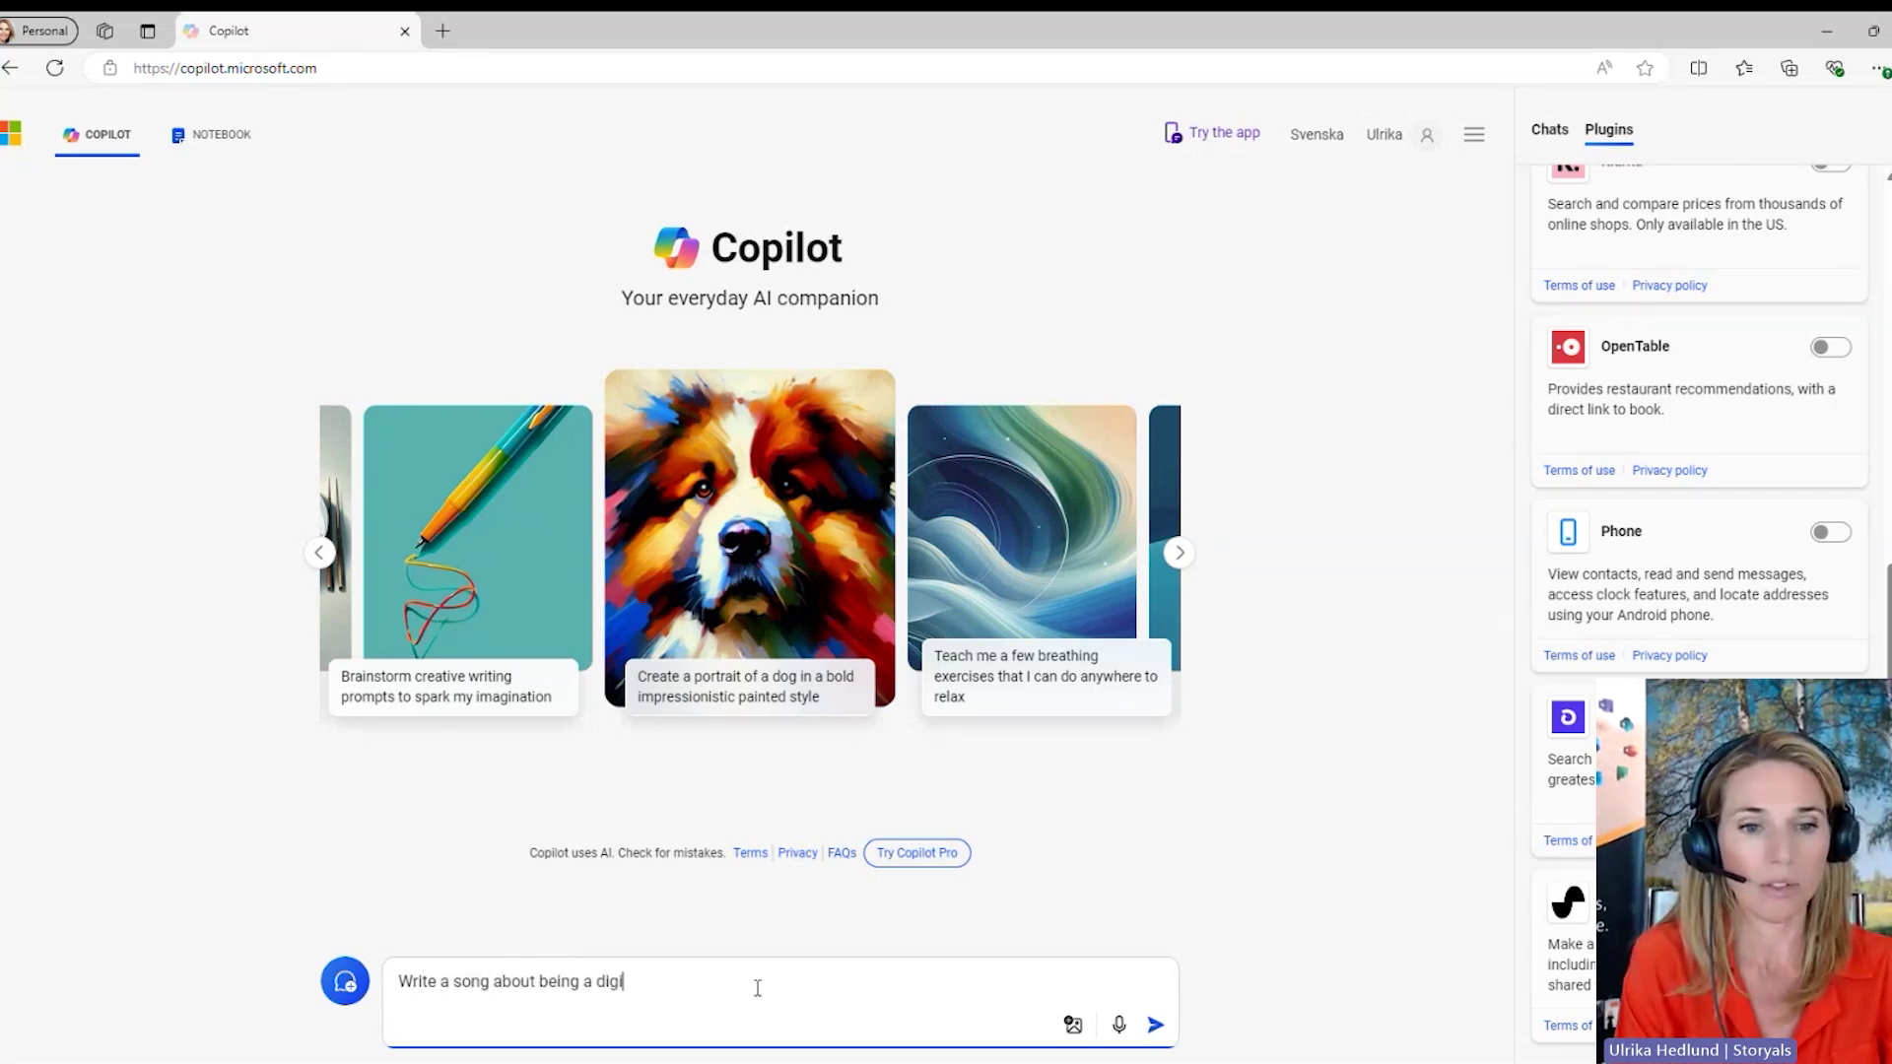
{"action": "type", "text": "tal leader "}
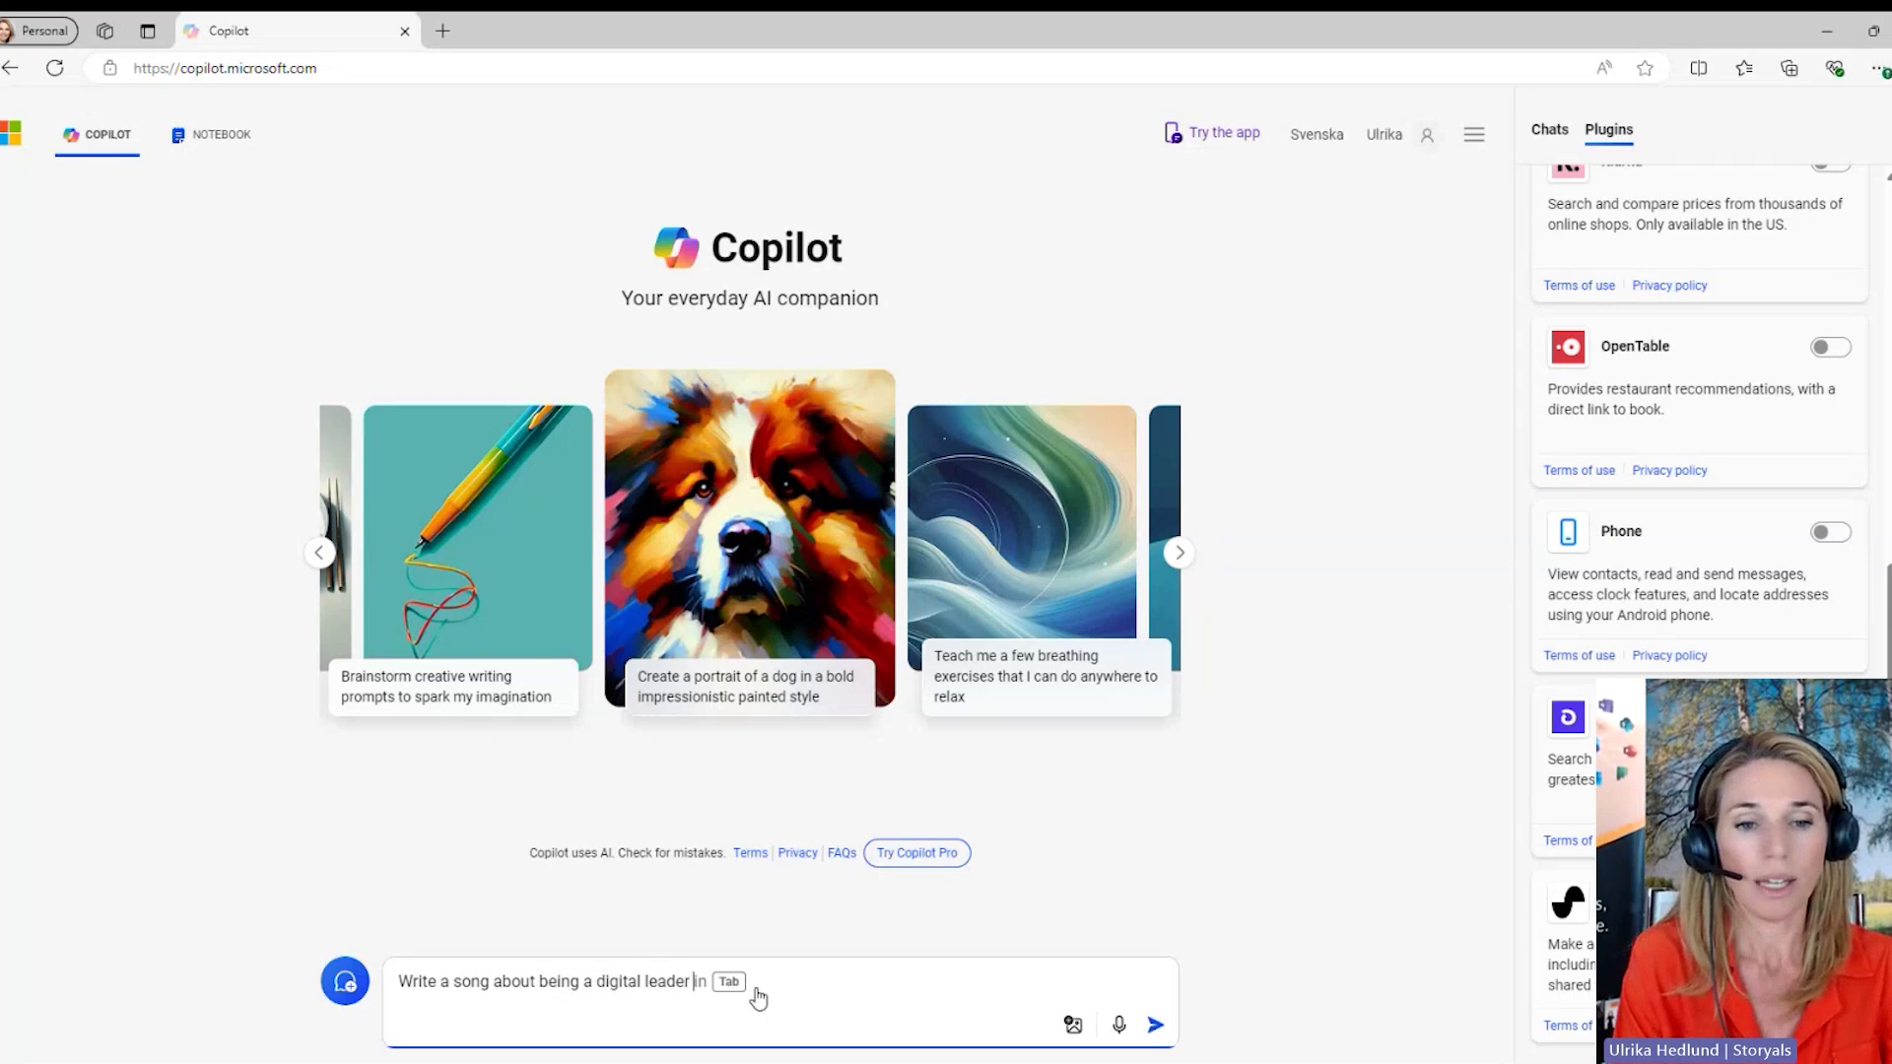
{"action": "type", "text": "in country style."}
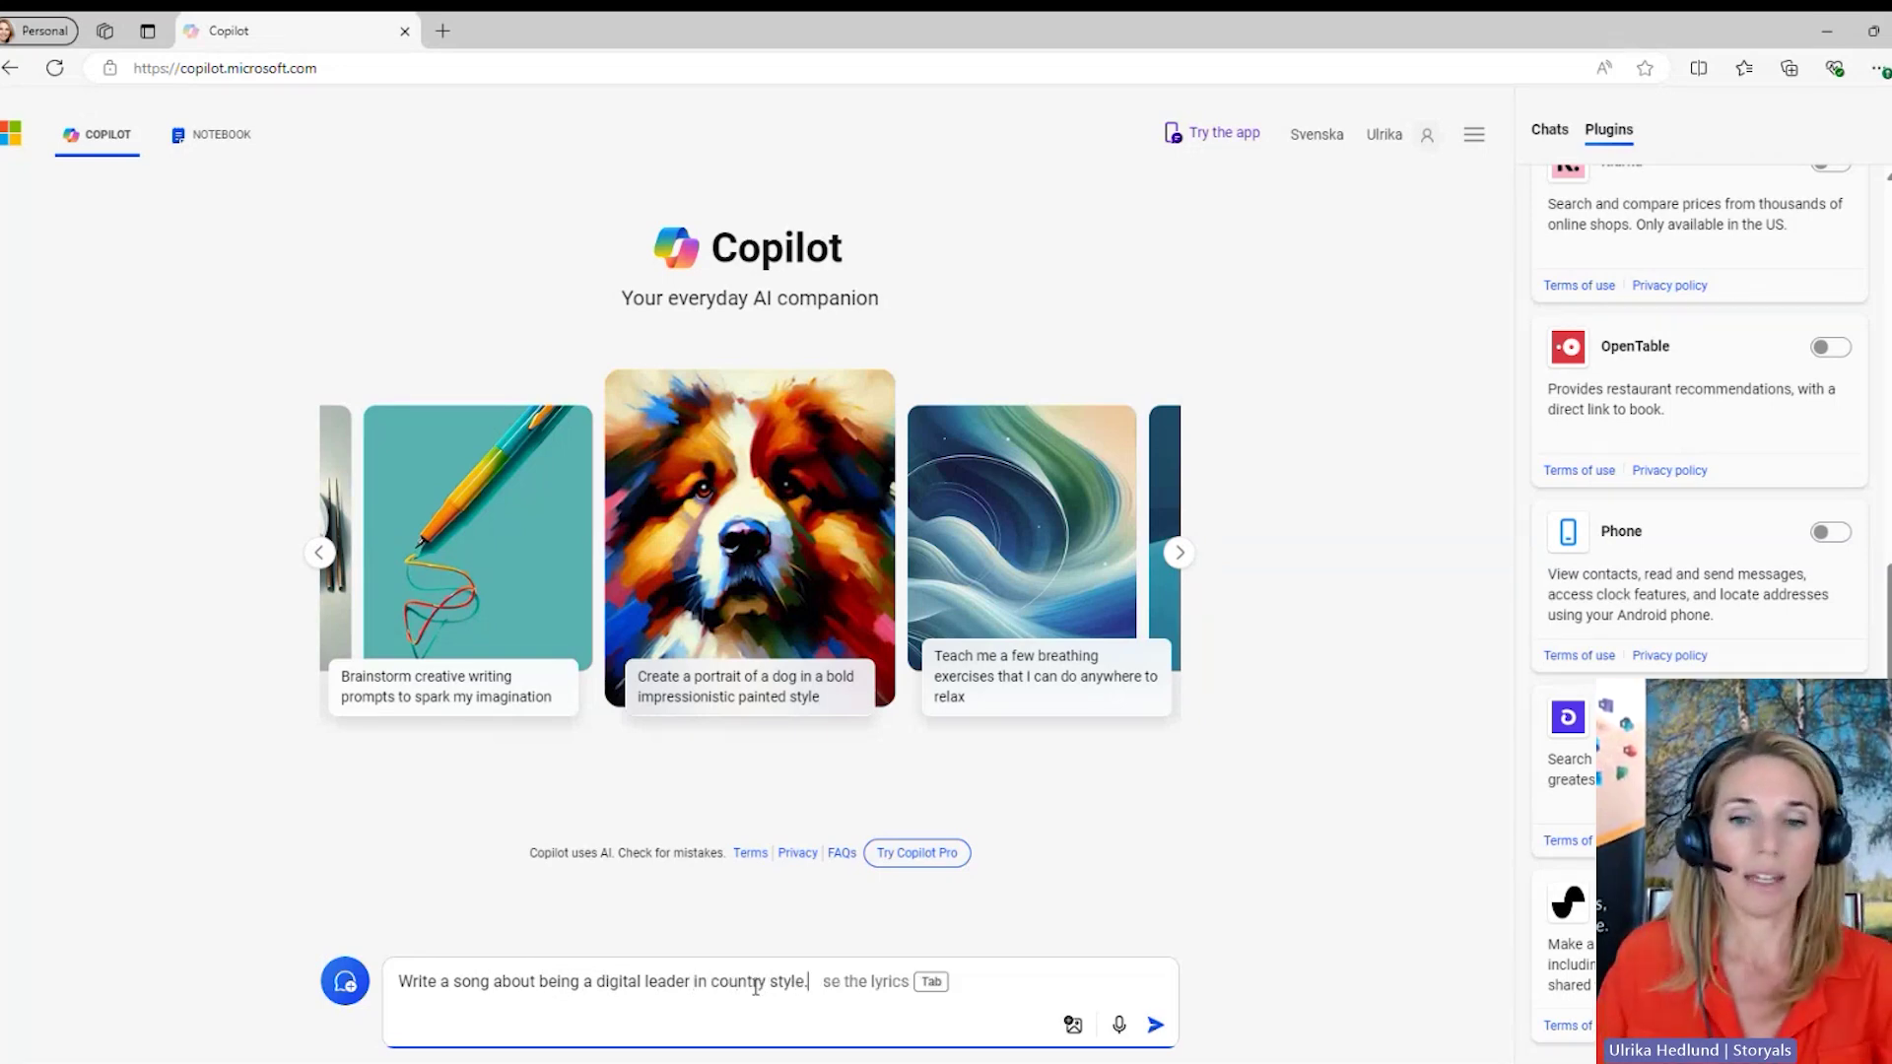
{"action": "key", "text": "Return"}
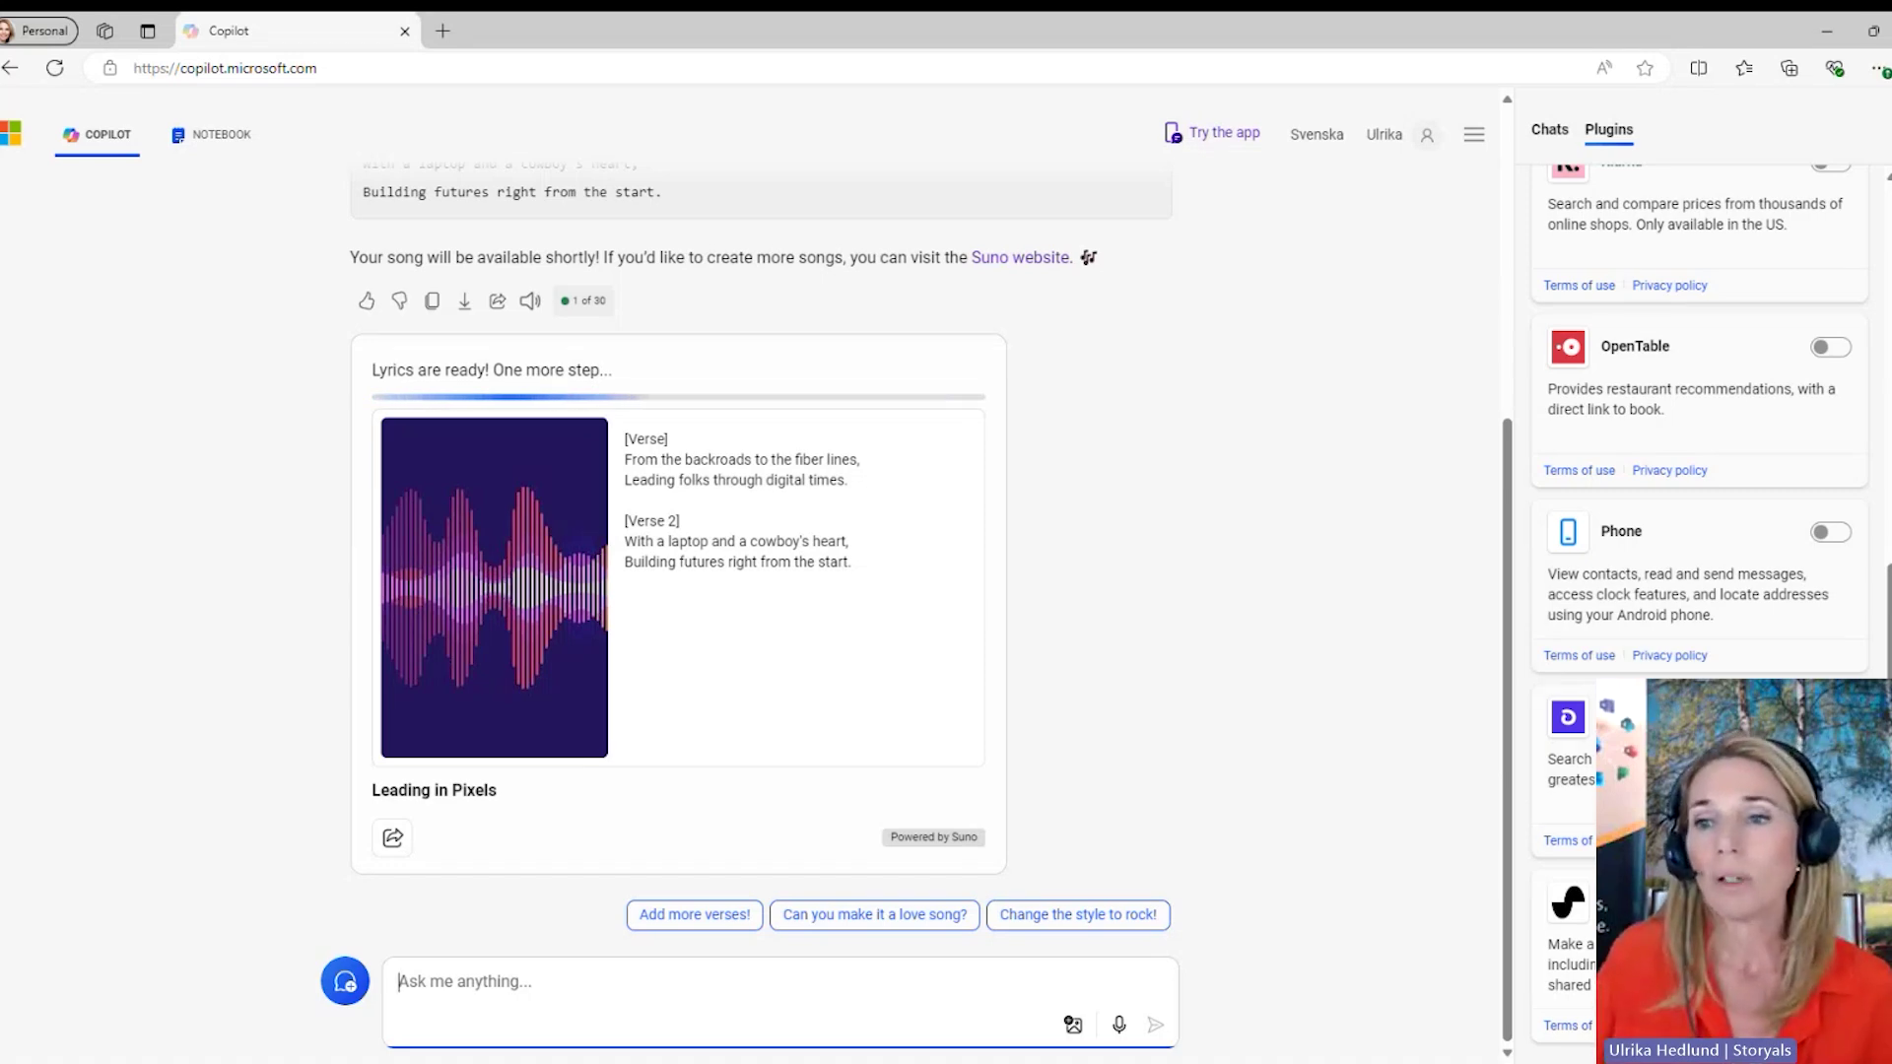
- Play part of the generated song, pause it and look over the lyrics in Copilot's answer
{"action": "scroll", "coordinate": [1718, 506], "scroll_direction": "up", "scroll_amount": 10}
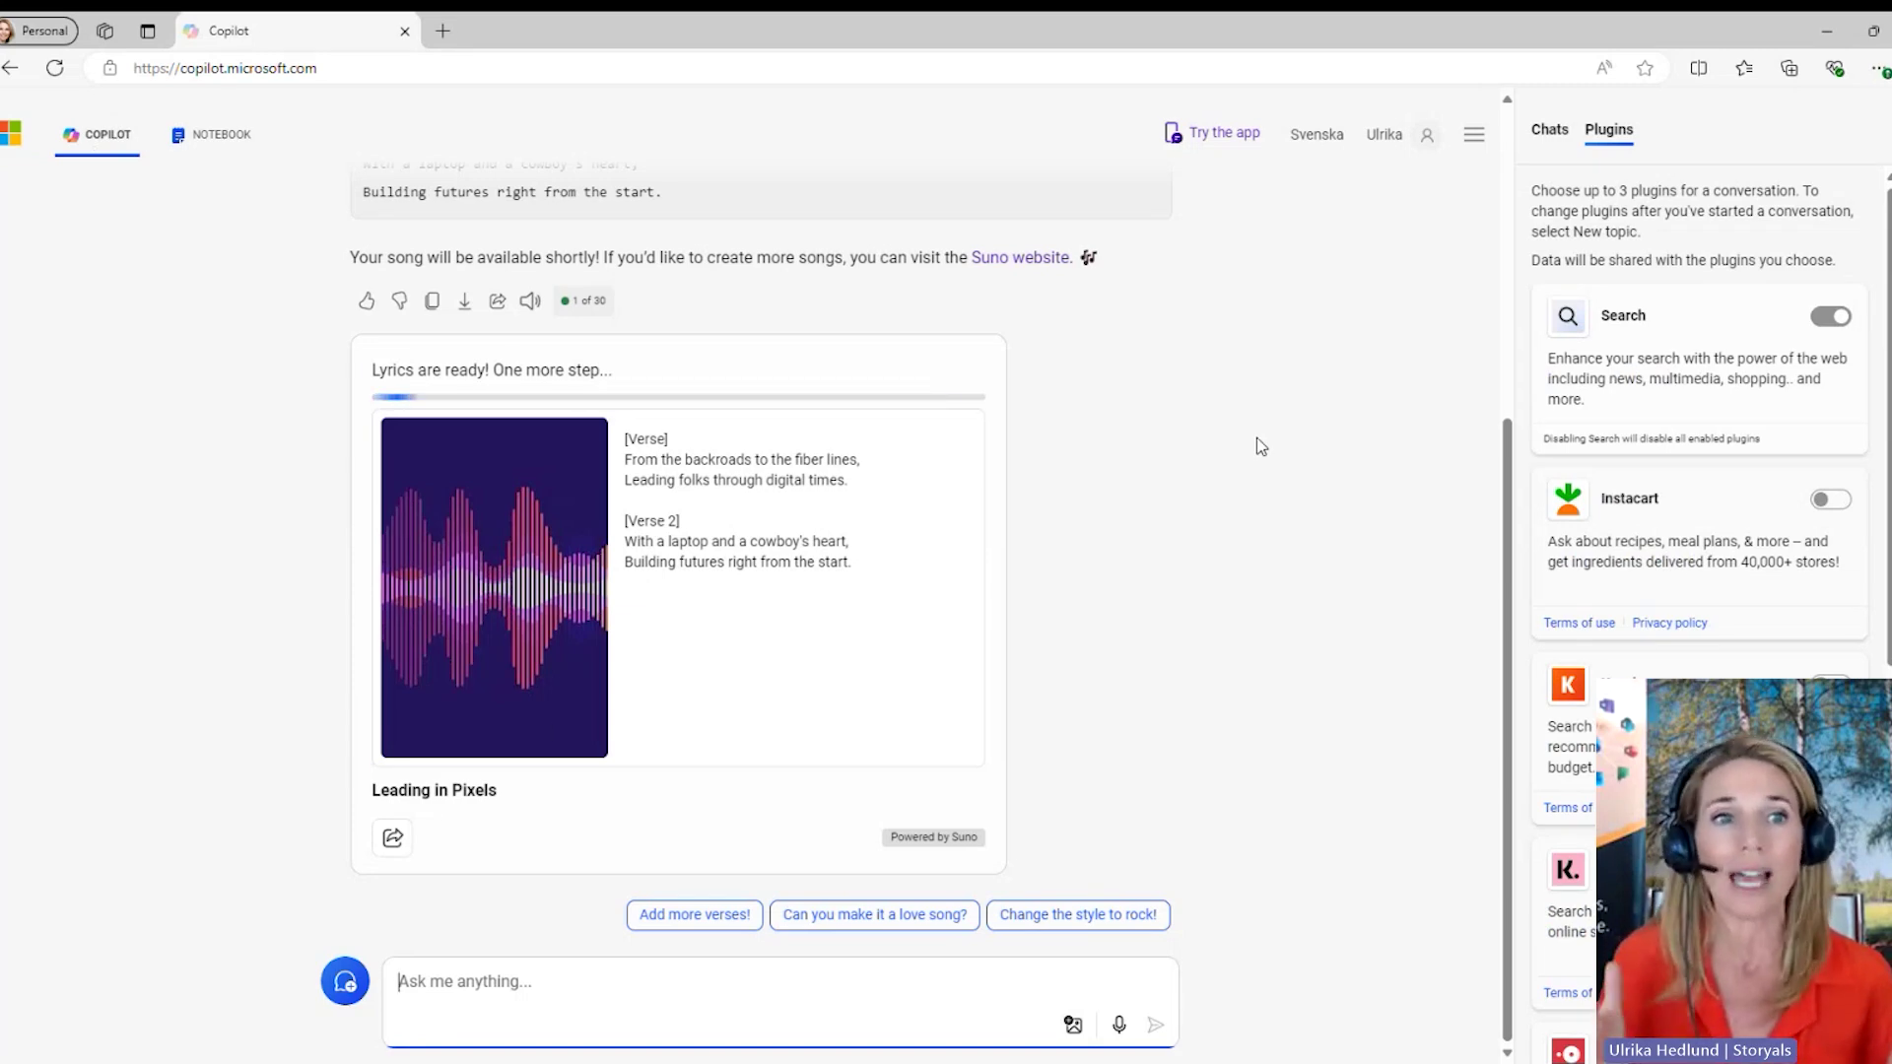
{"action": "left_click", "coordinate": [497, 594]}
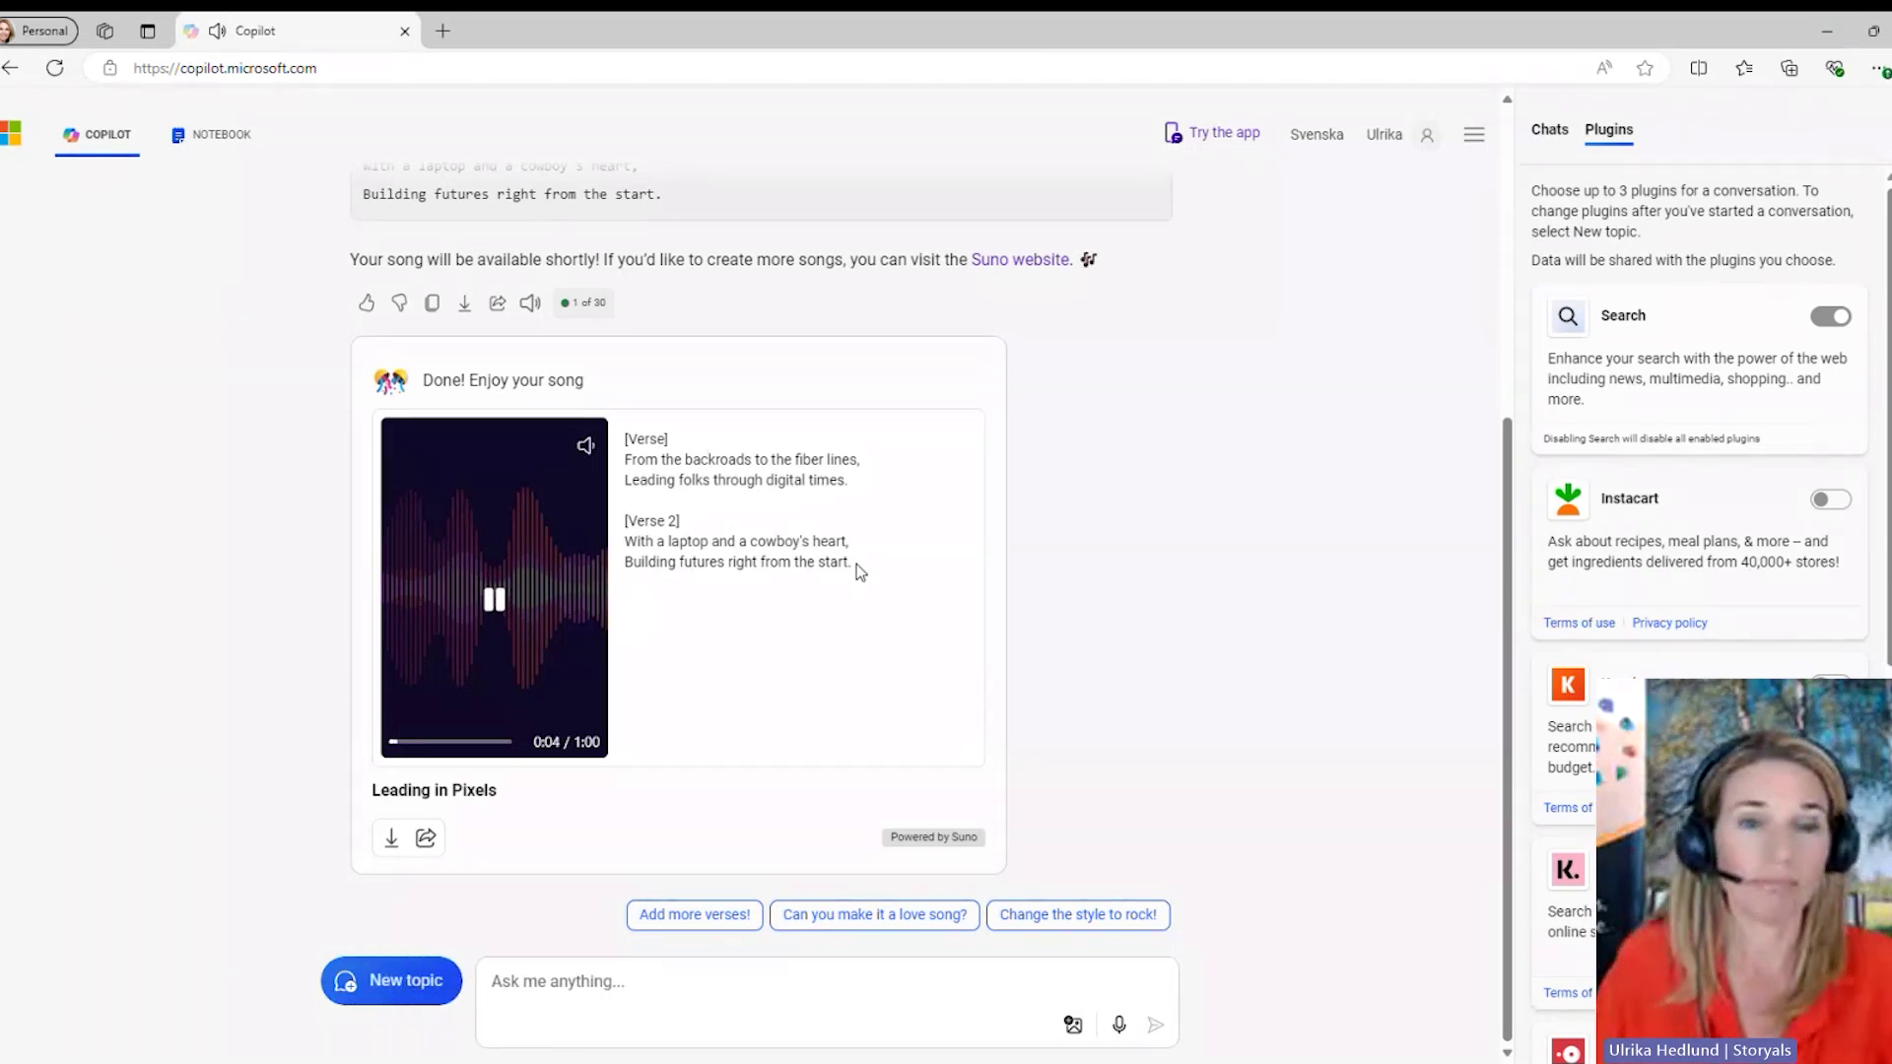
{"action": "left_click", "coordinate": [495, 600]}
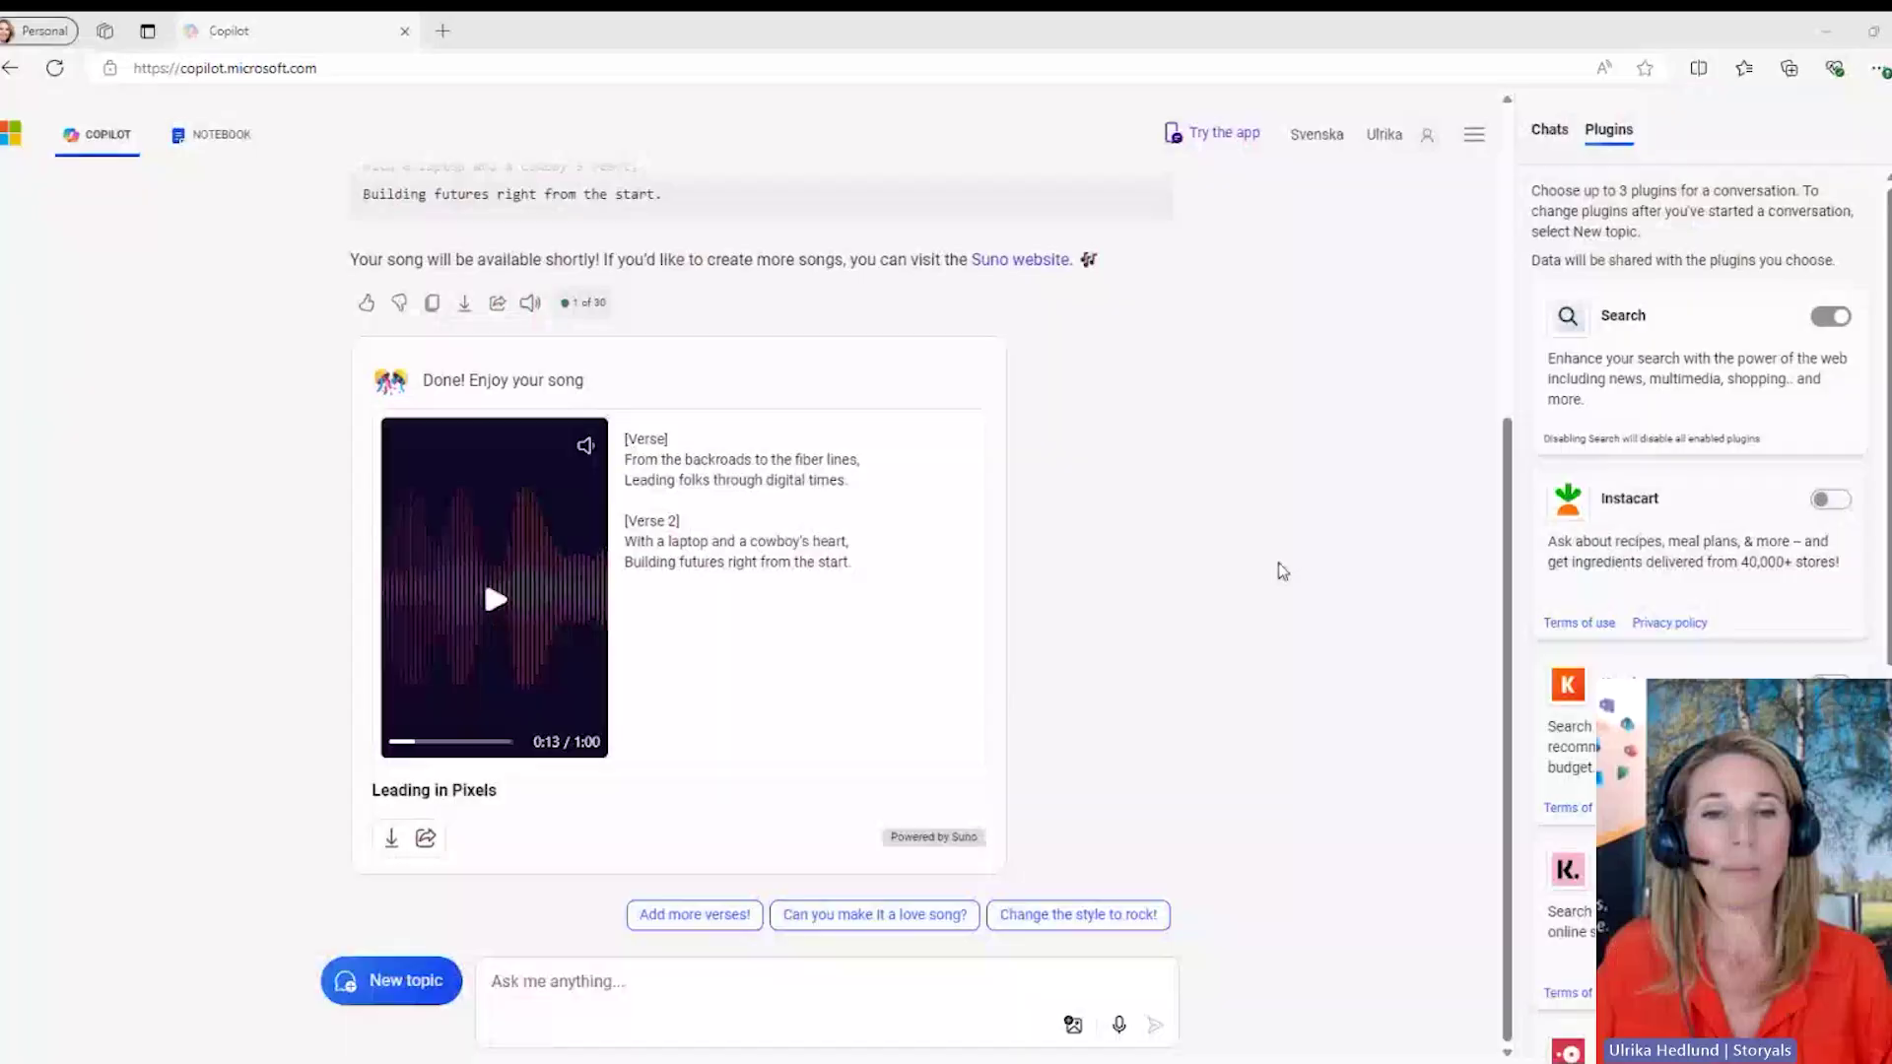
{"action": "scroll", "coordinate": [1279, 566], "scroll_direction": "up", "scroll_amount": 2}
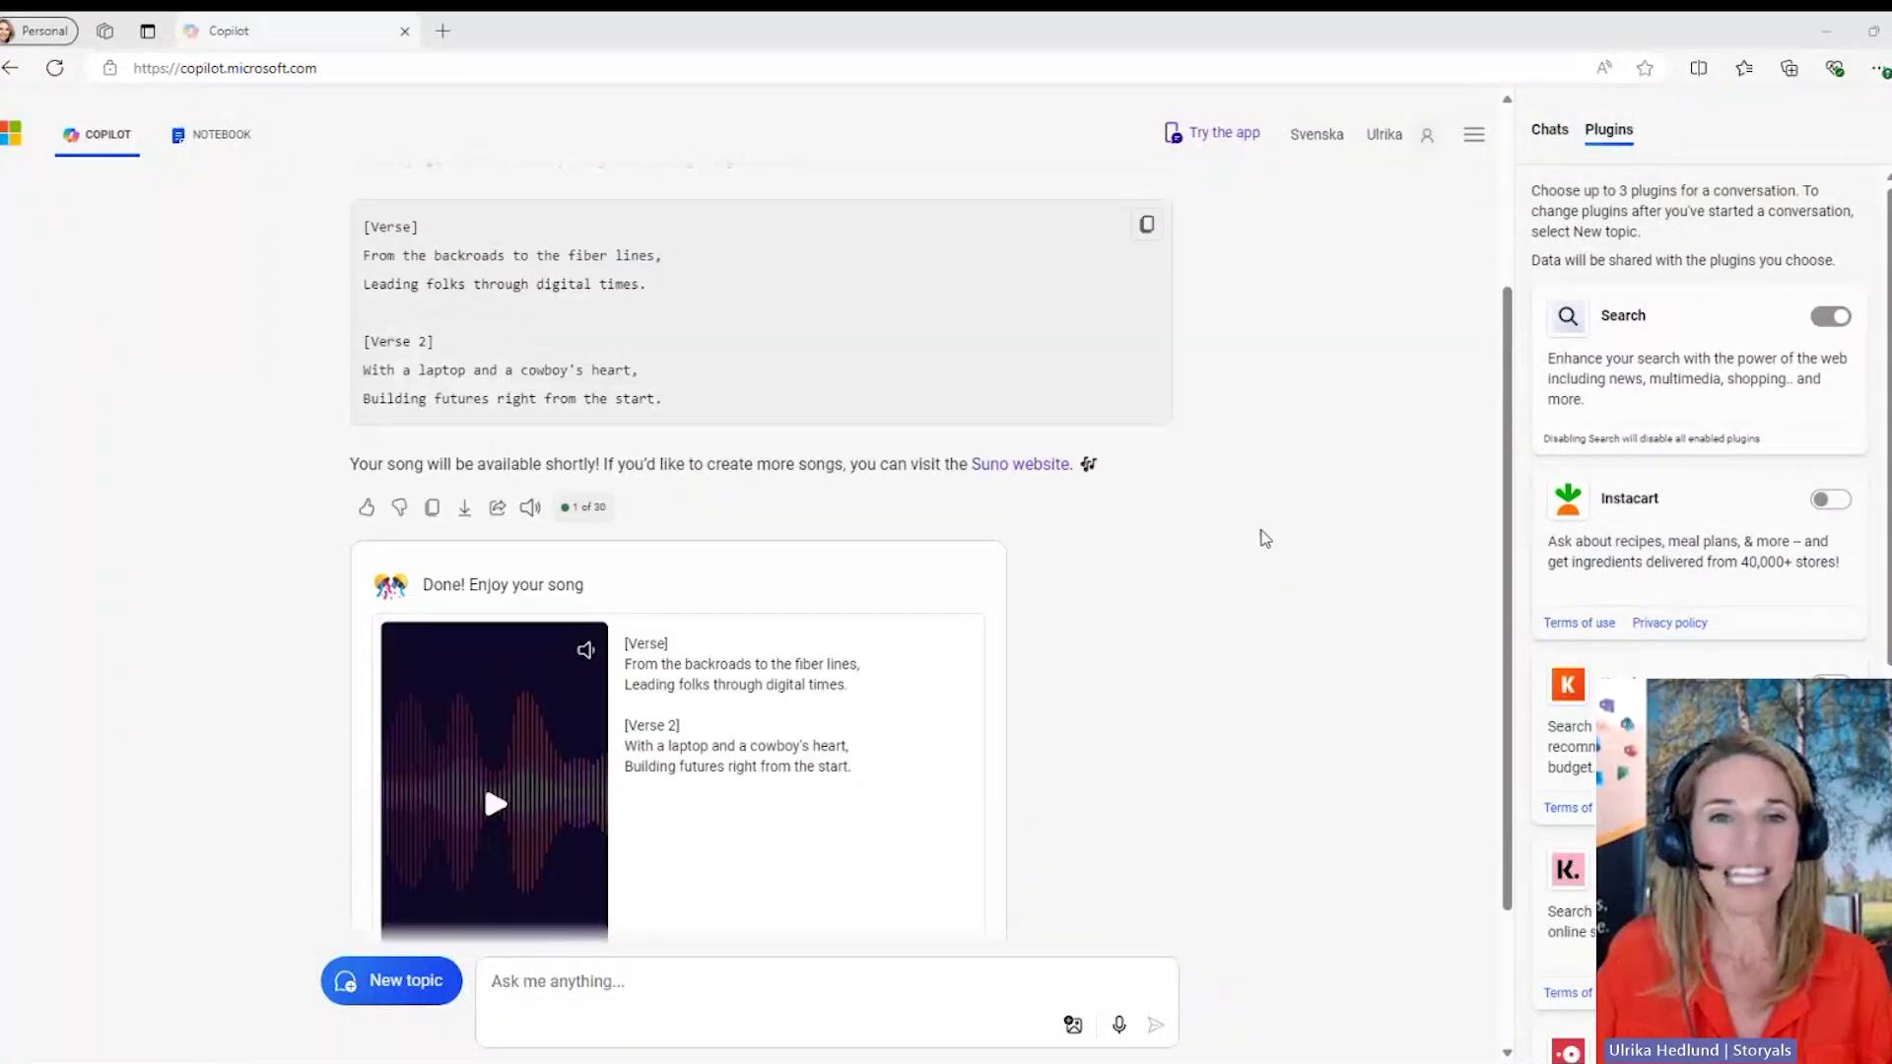
{"action": "scroll", "coordinate": [1268, 545], "scroll_direction": "up", "scroll_amount": 1}
{"action": "scroll", "coordinate": [1268, 544], "scroll_direction": "down", "scroll_amount": 3}
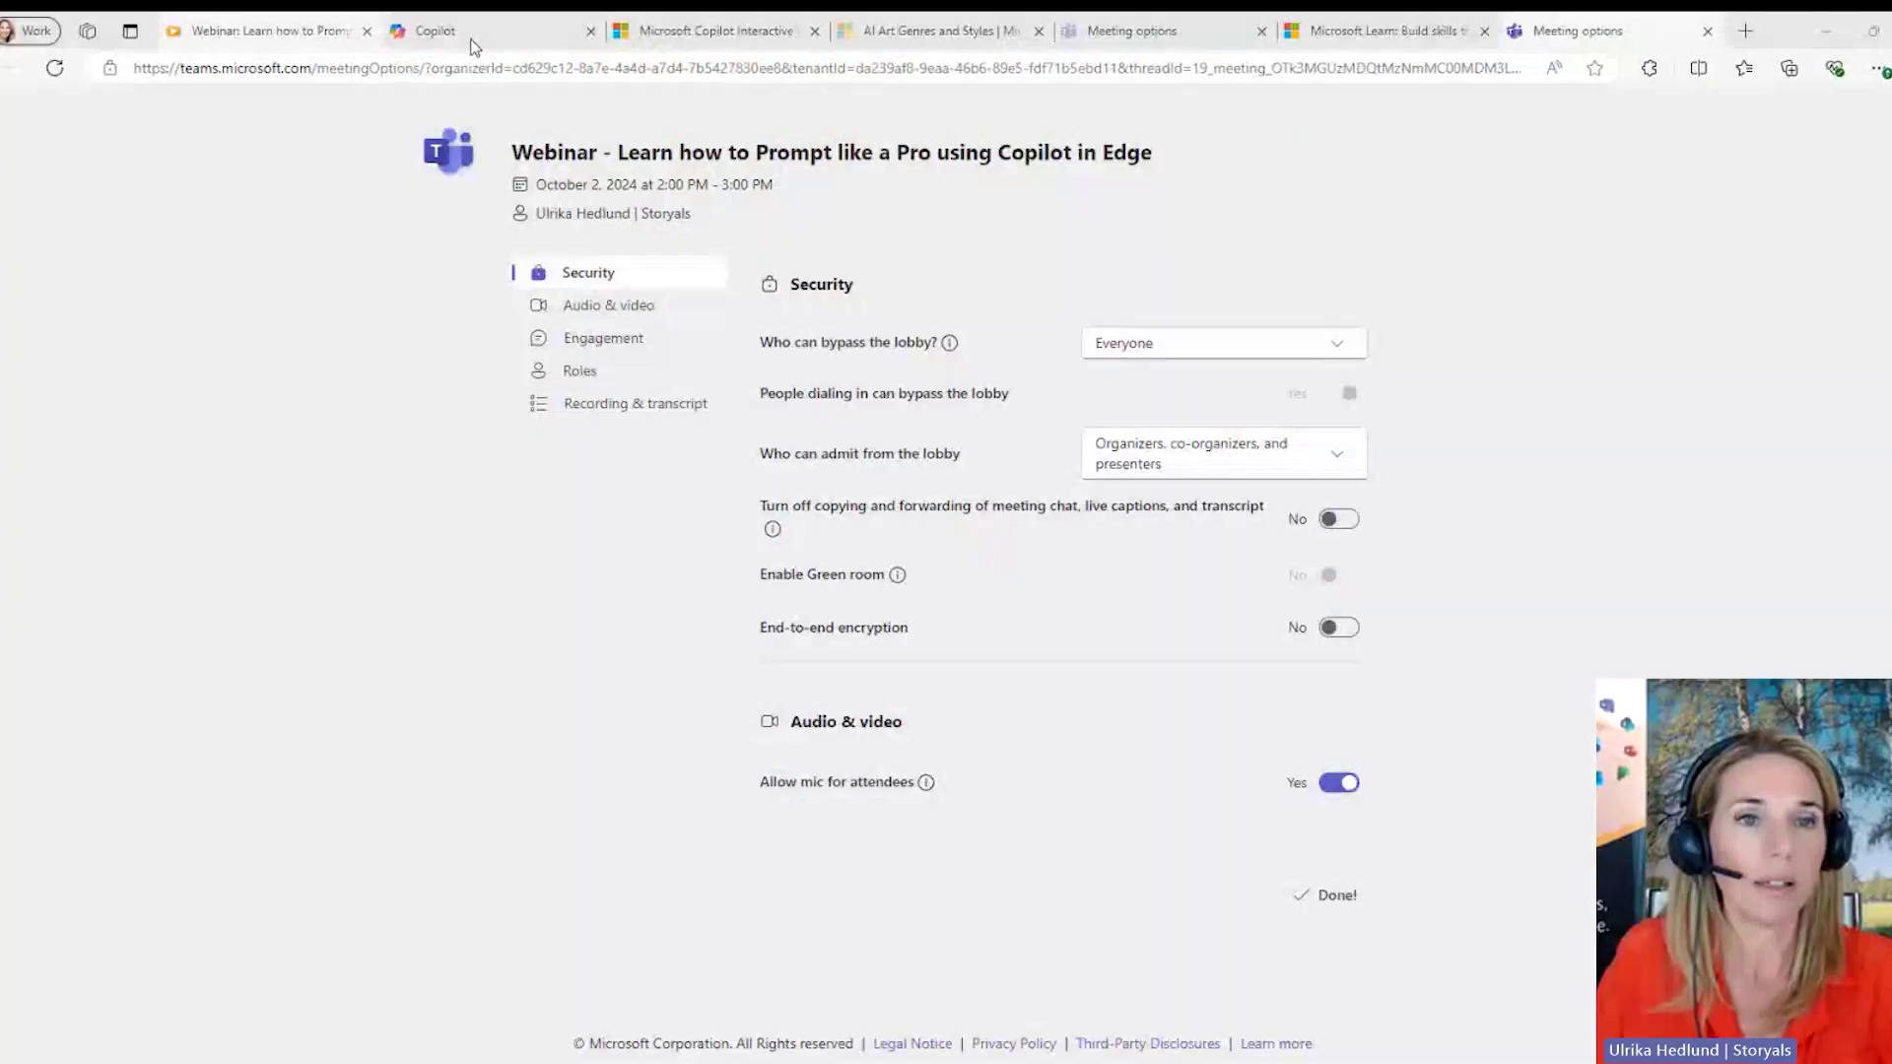
- Switch to the Copilot page in the work browser profile and check its web address and signed-in work account
{"action": "left_click", "coordinate": [434, 31]}
{"action": "left_click", "coordinate": [346, 69]}
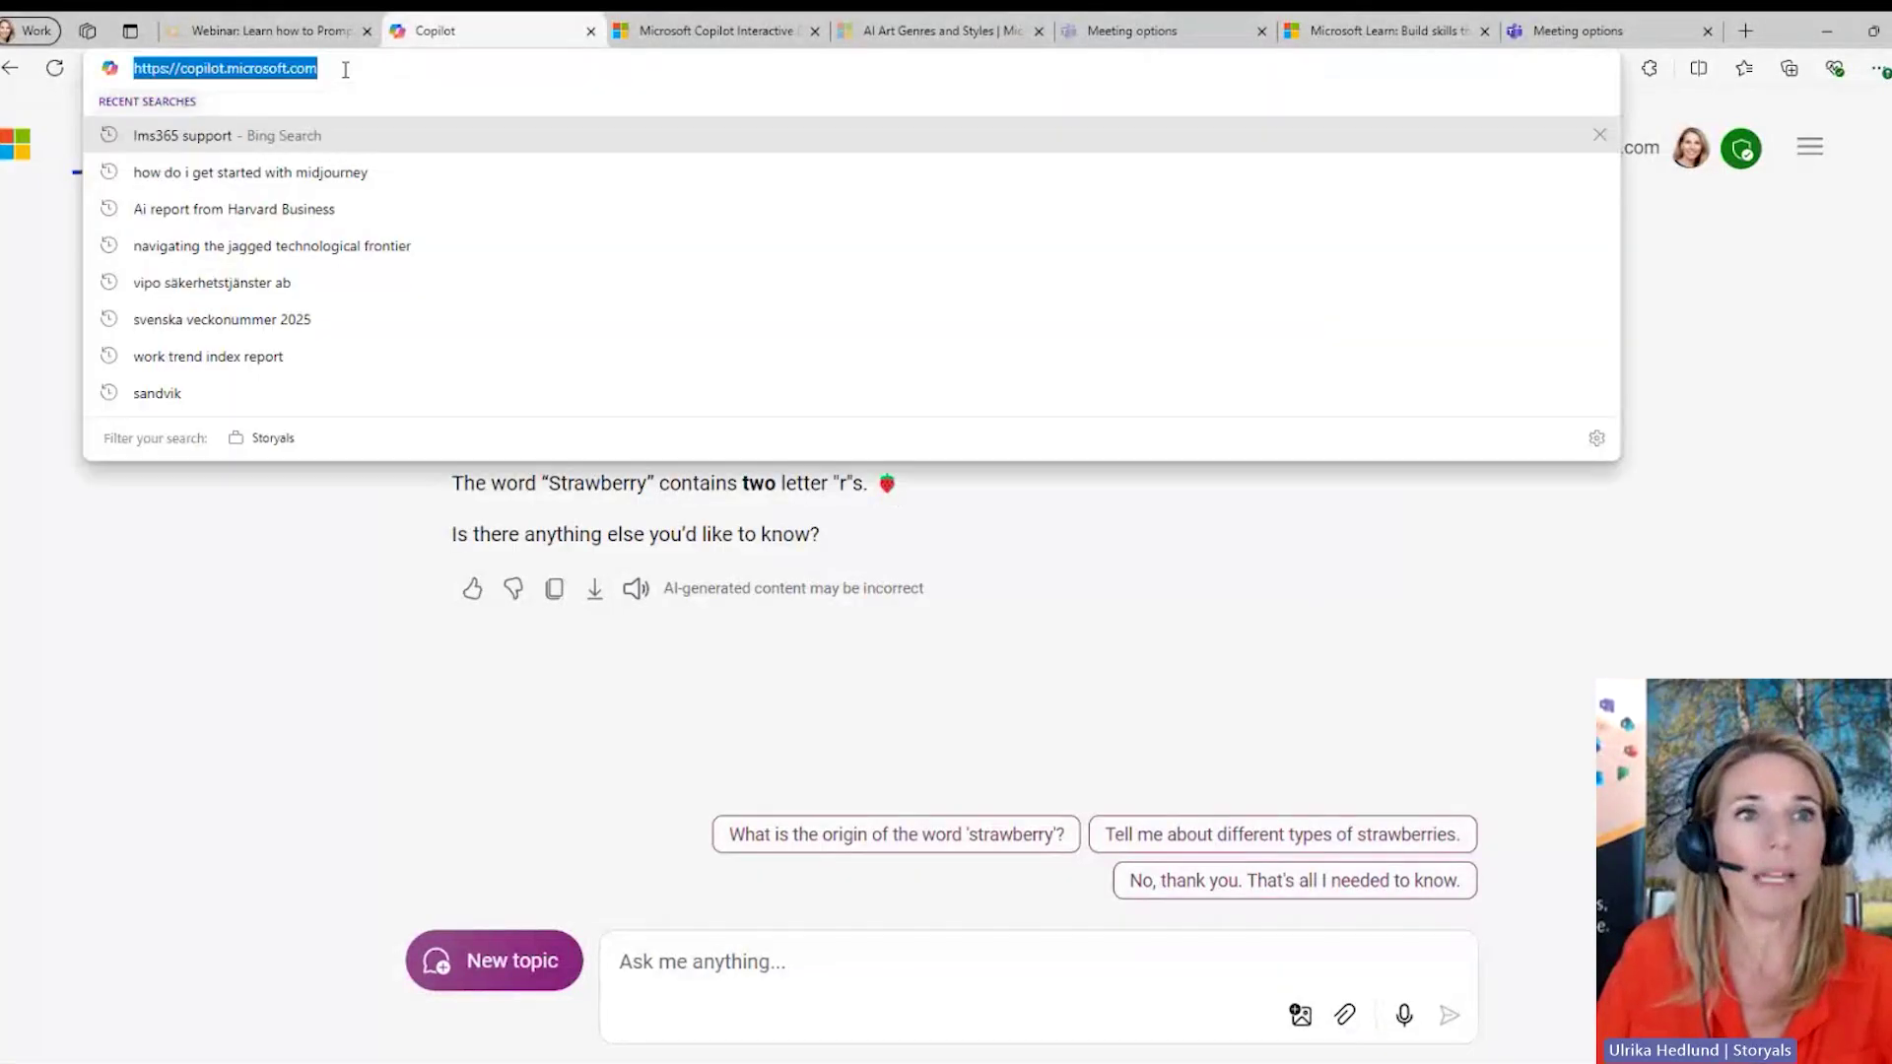
{"action": "left_click", "coordinate": [181, 603]}
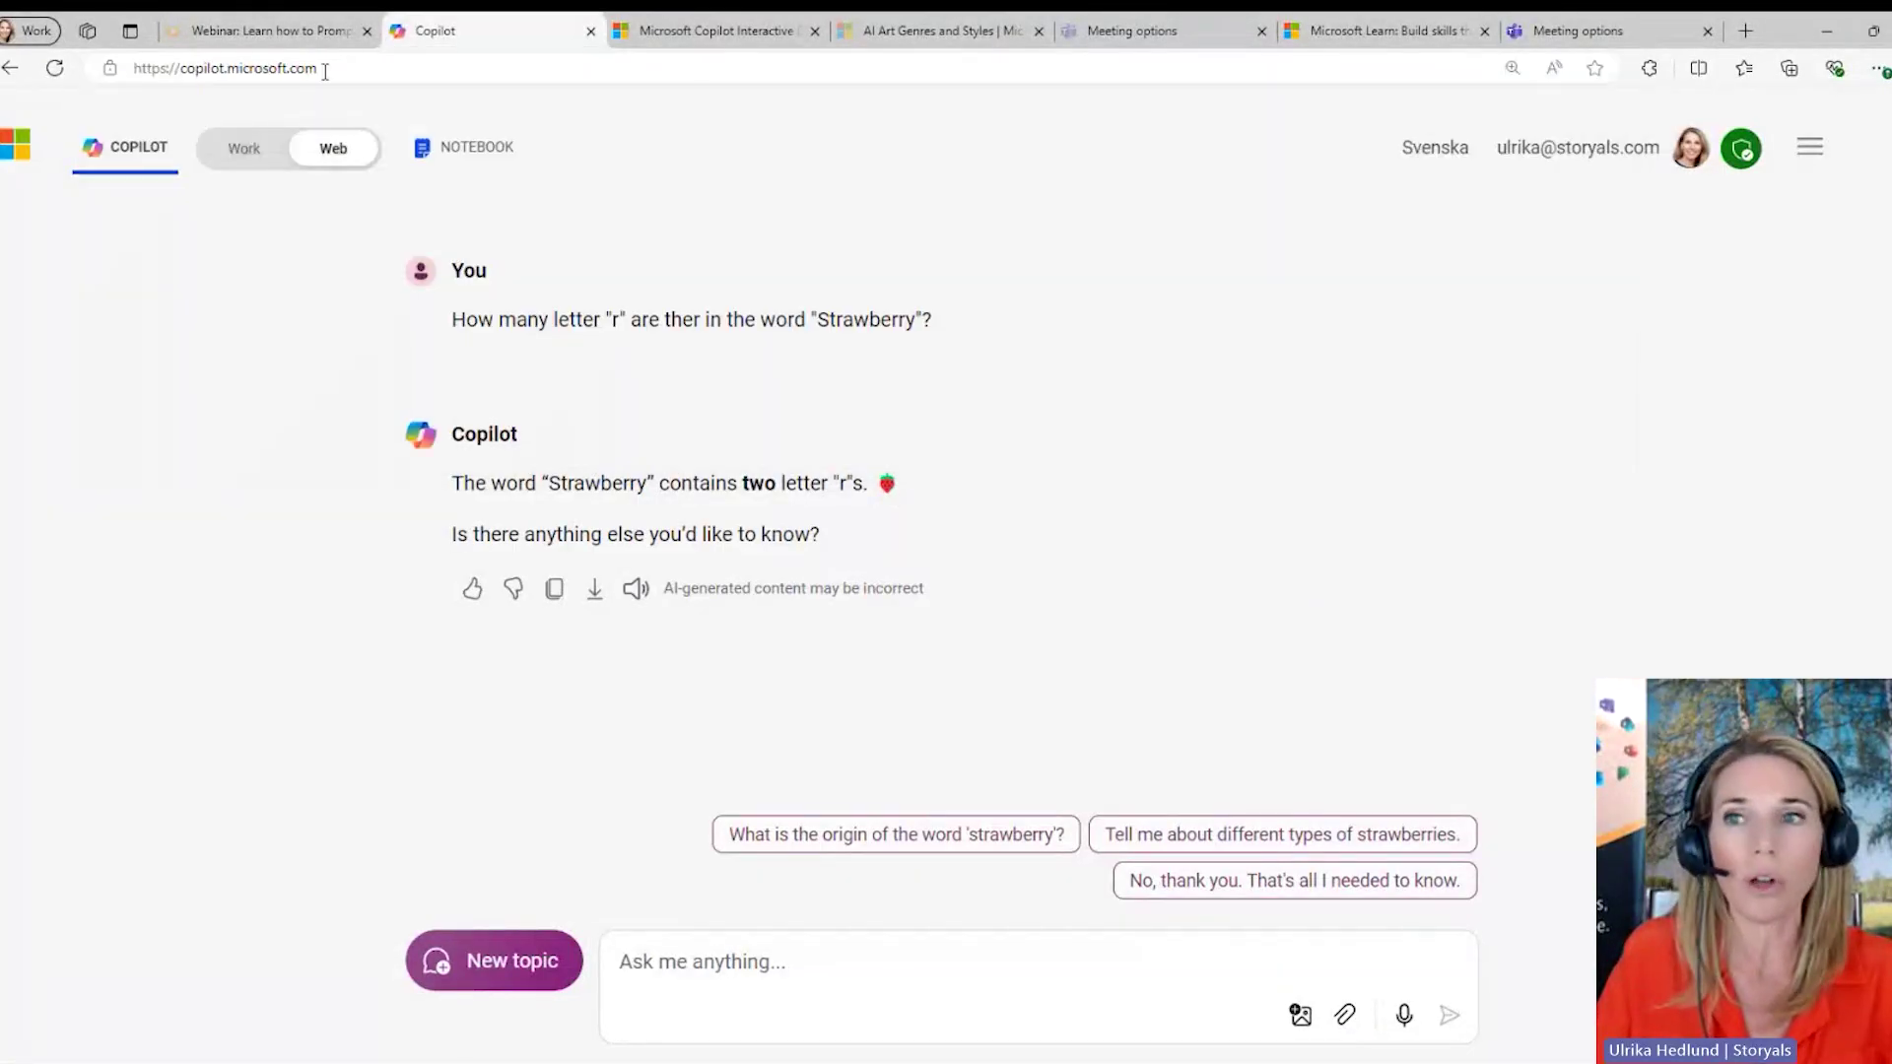
{"action": "left_click", "coordinate": [1680, 166]}
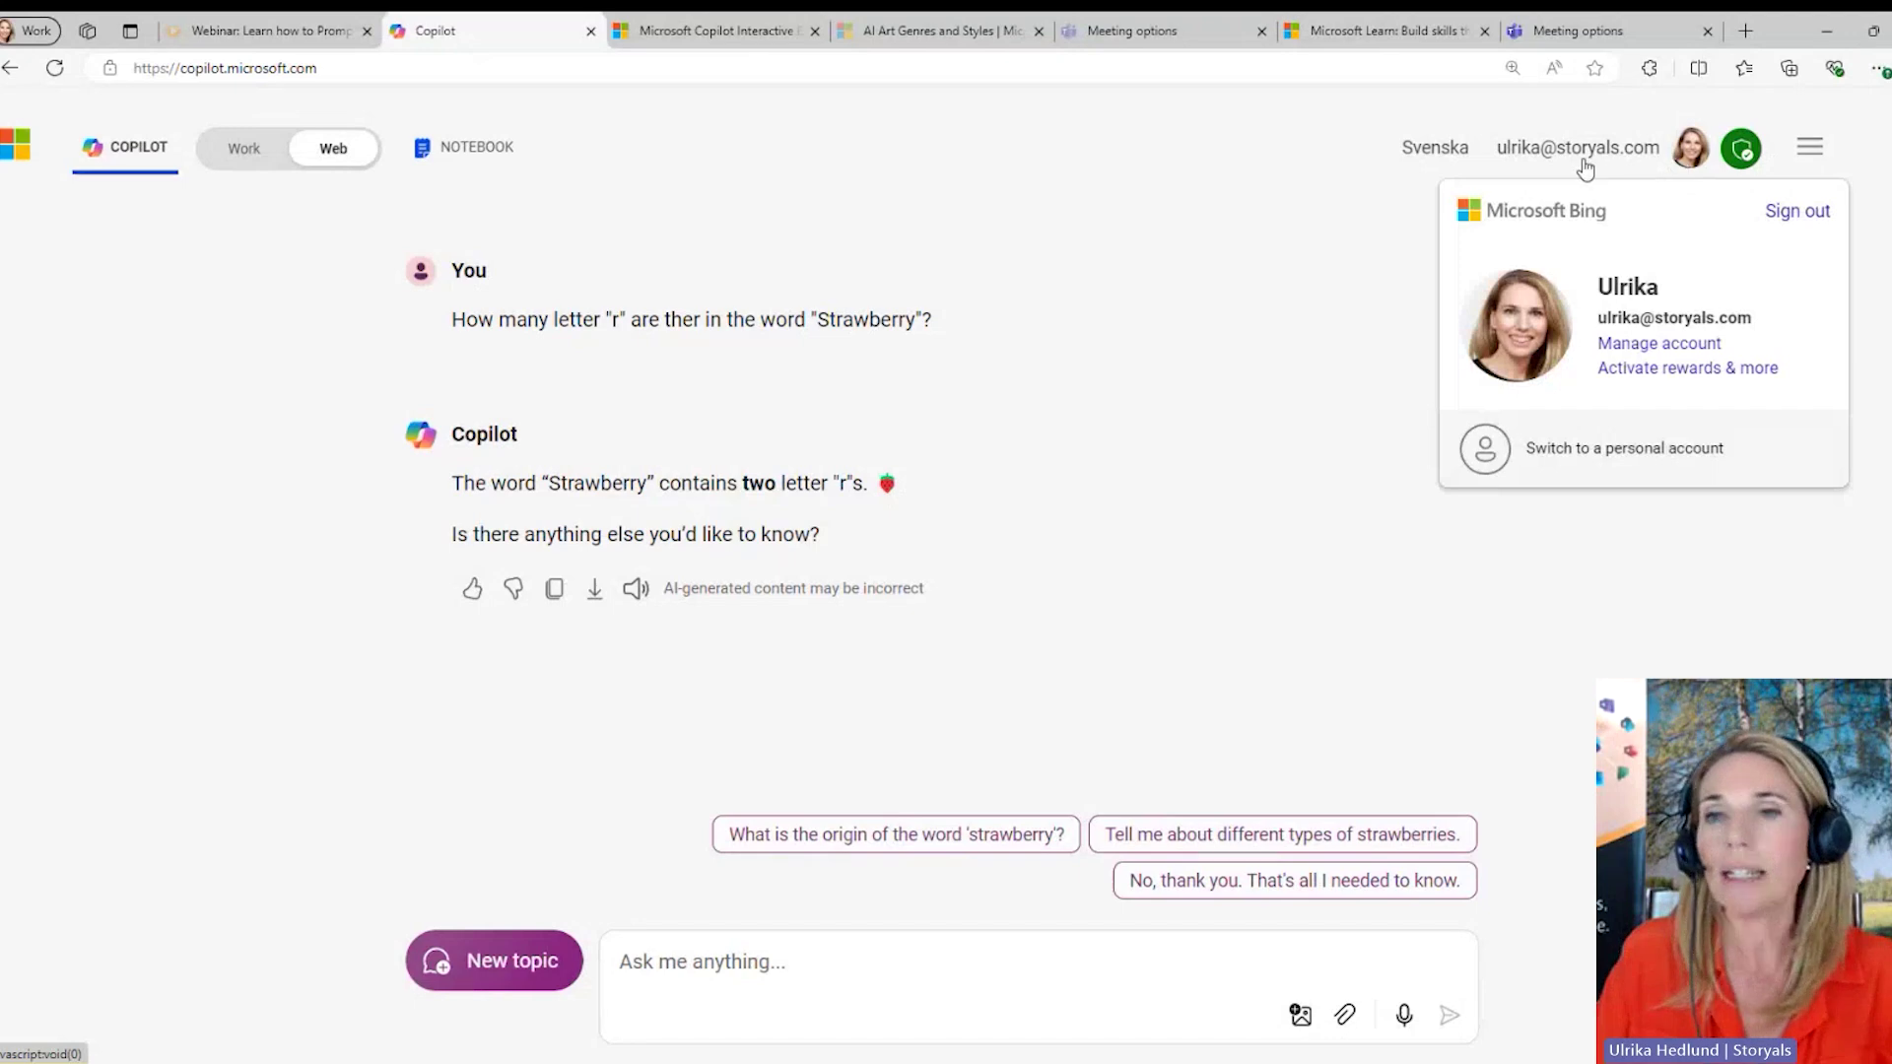
{"action": "left_click", "coordinate": [1320, 253]}
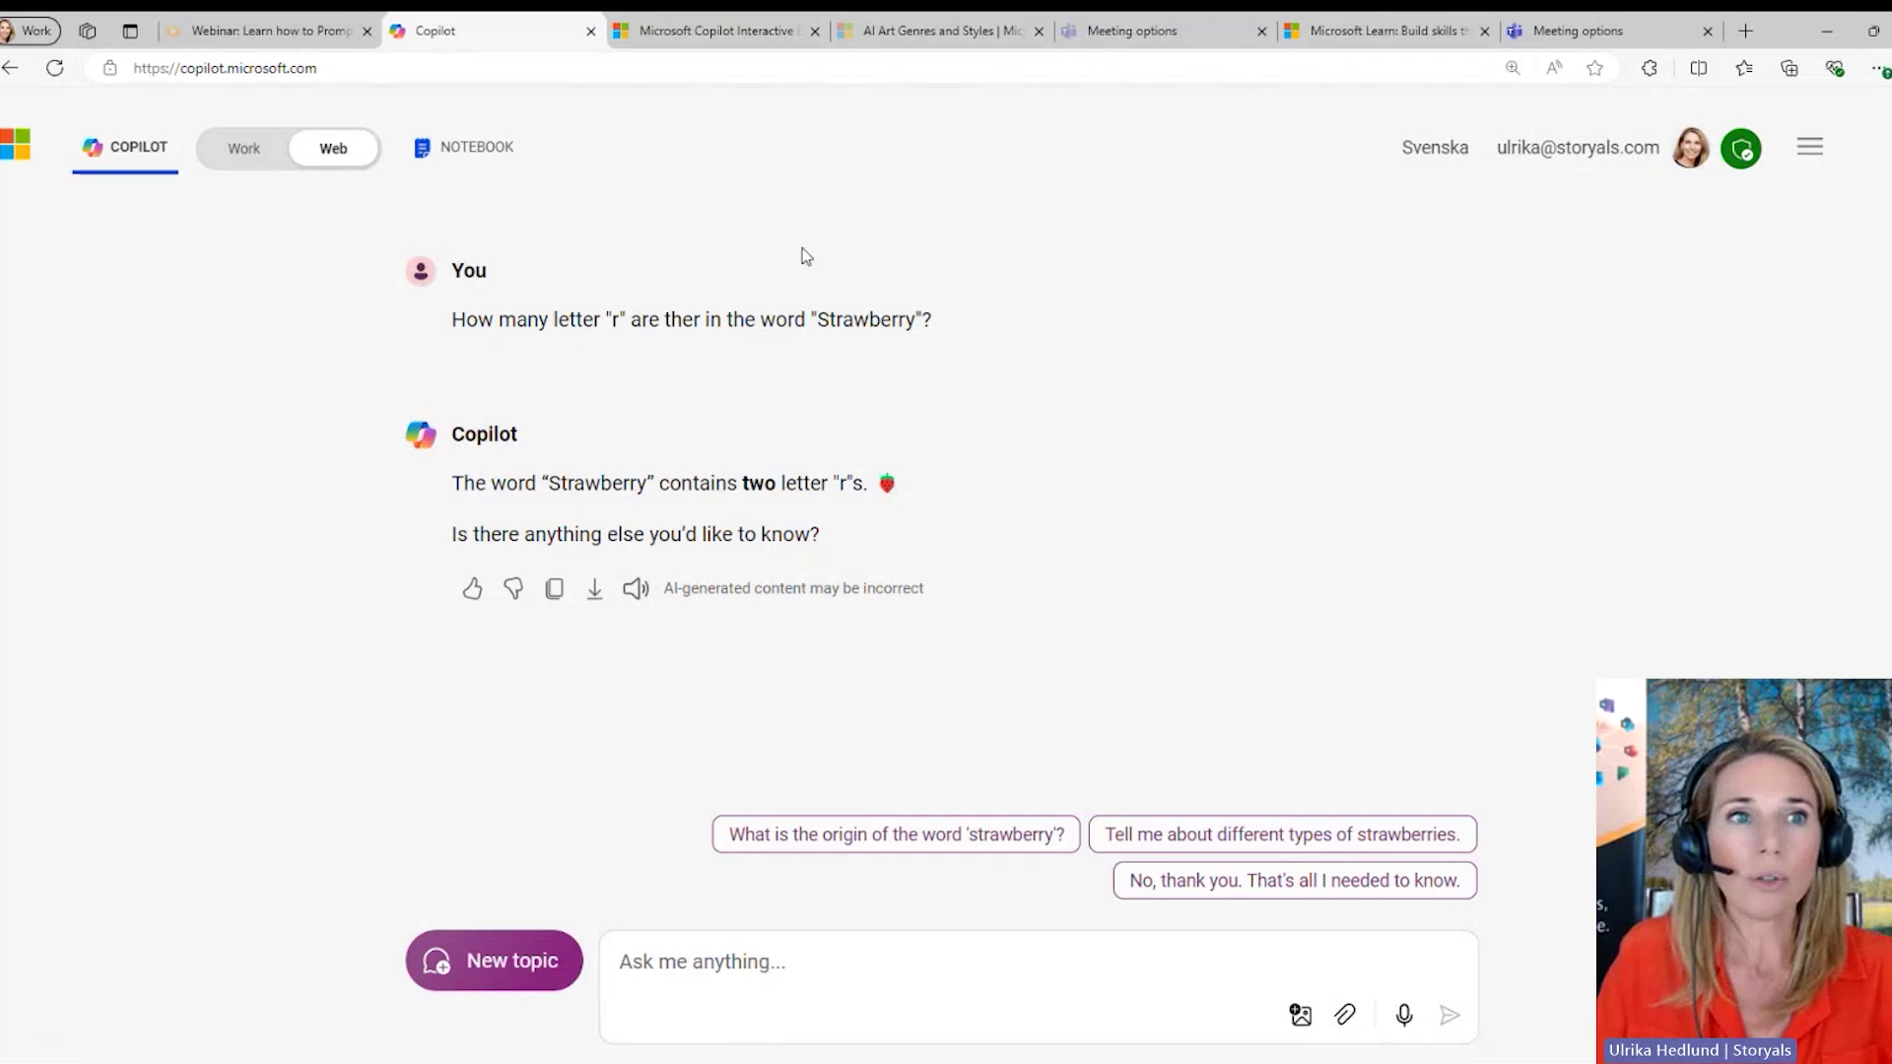
- Start a new topic in the work account's Copilot and check the commercial data protection notice
{"action": "left_click", "coordinate": [492, 970]}
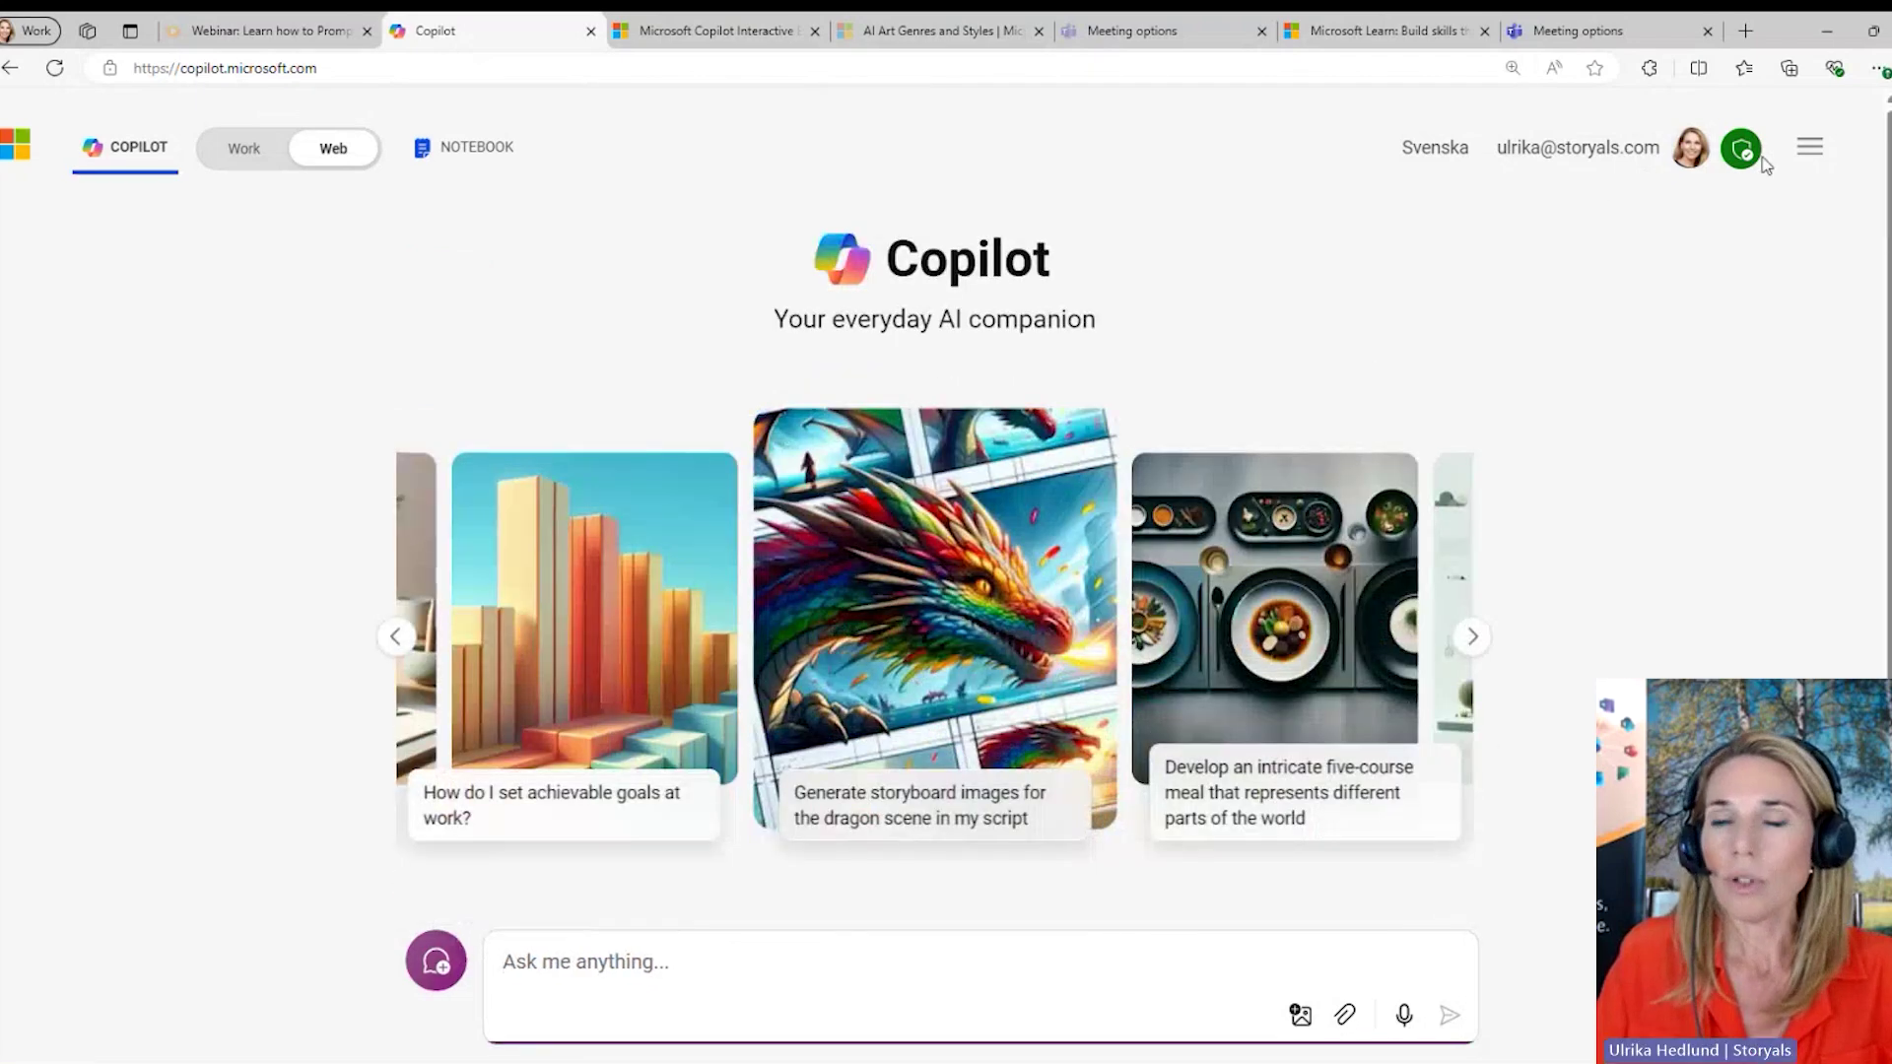
{"action": "mouse_move", "coordinate": [1751, 166]}
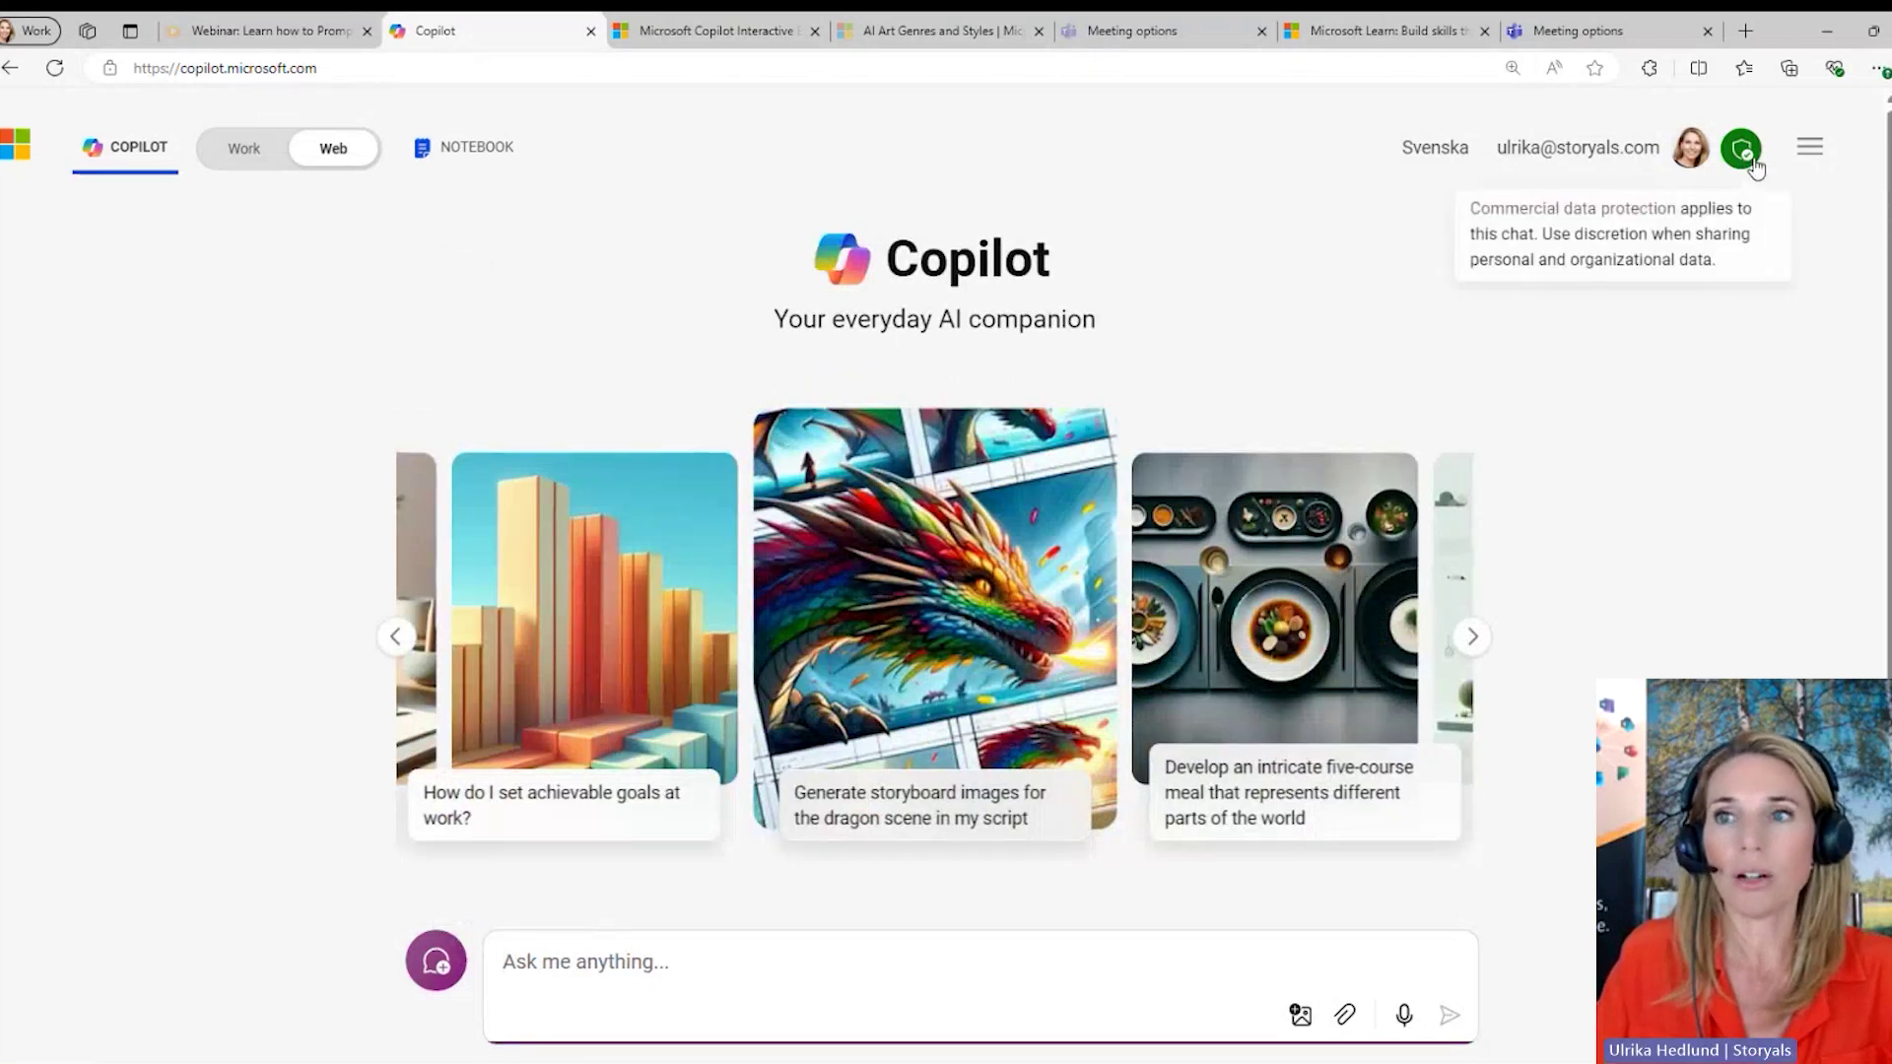
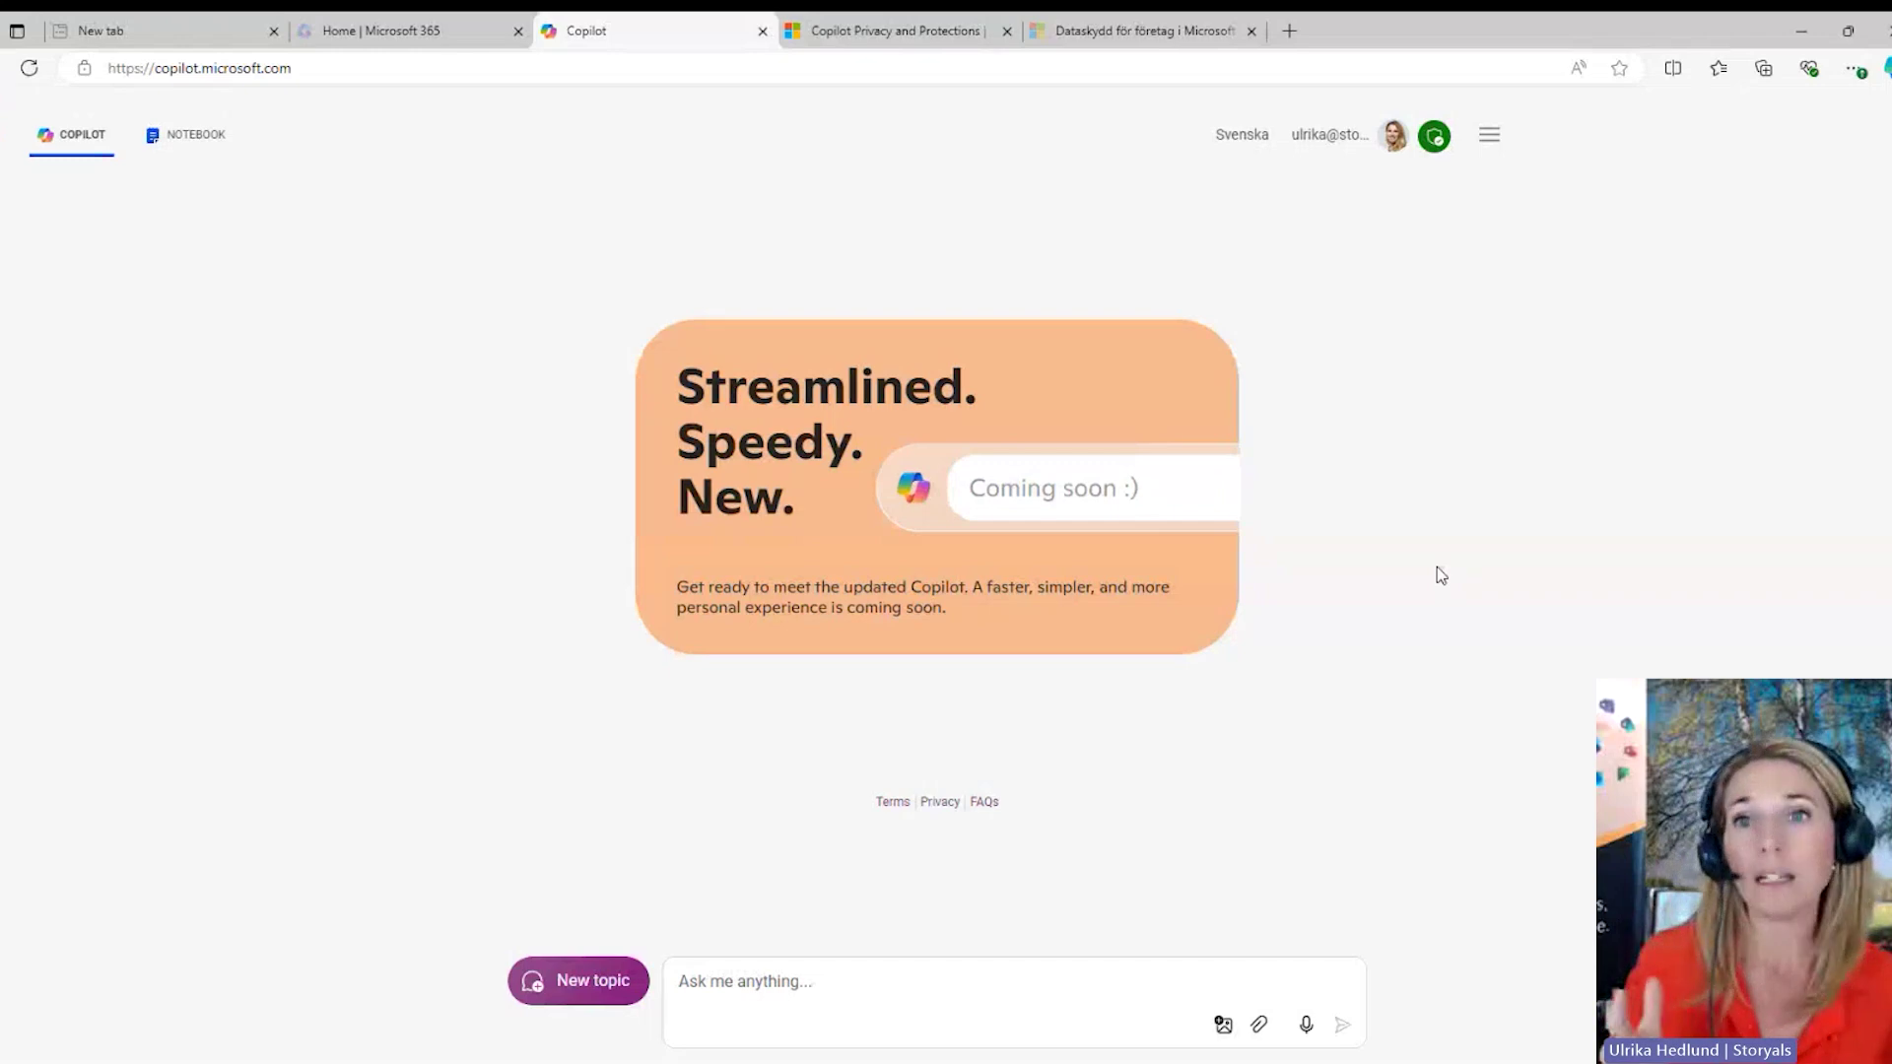
{"action": "mouse_move", "coordinate": [1433, 140]}
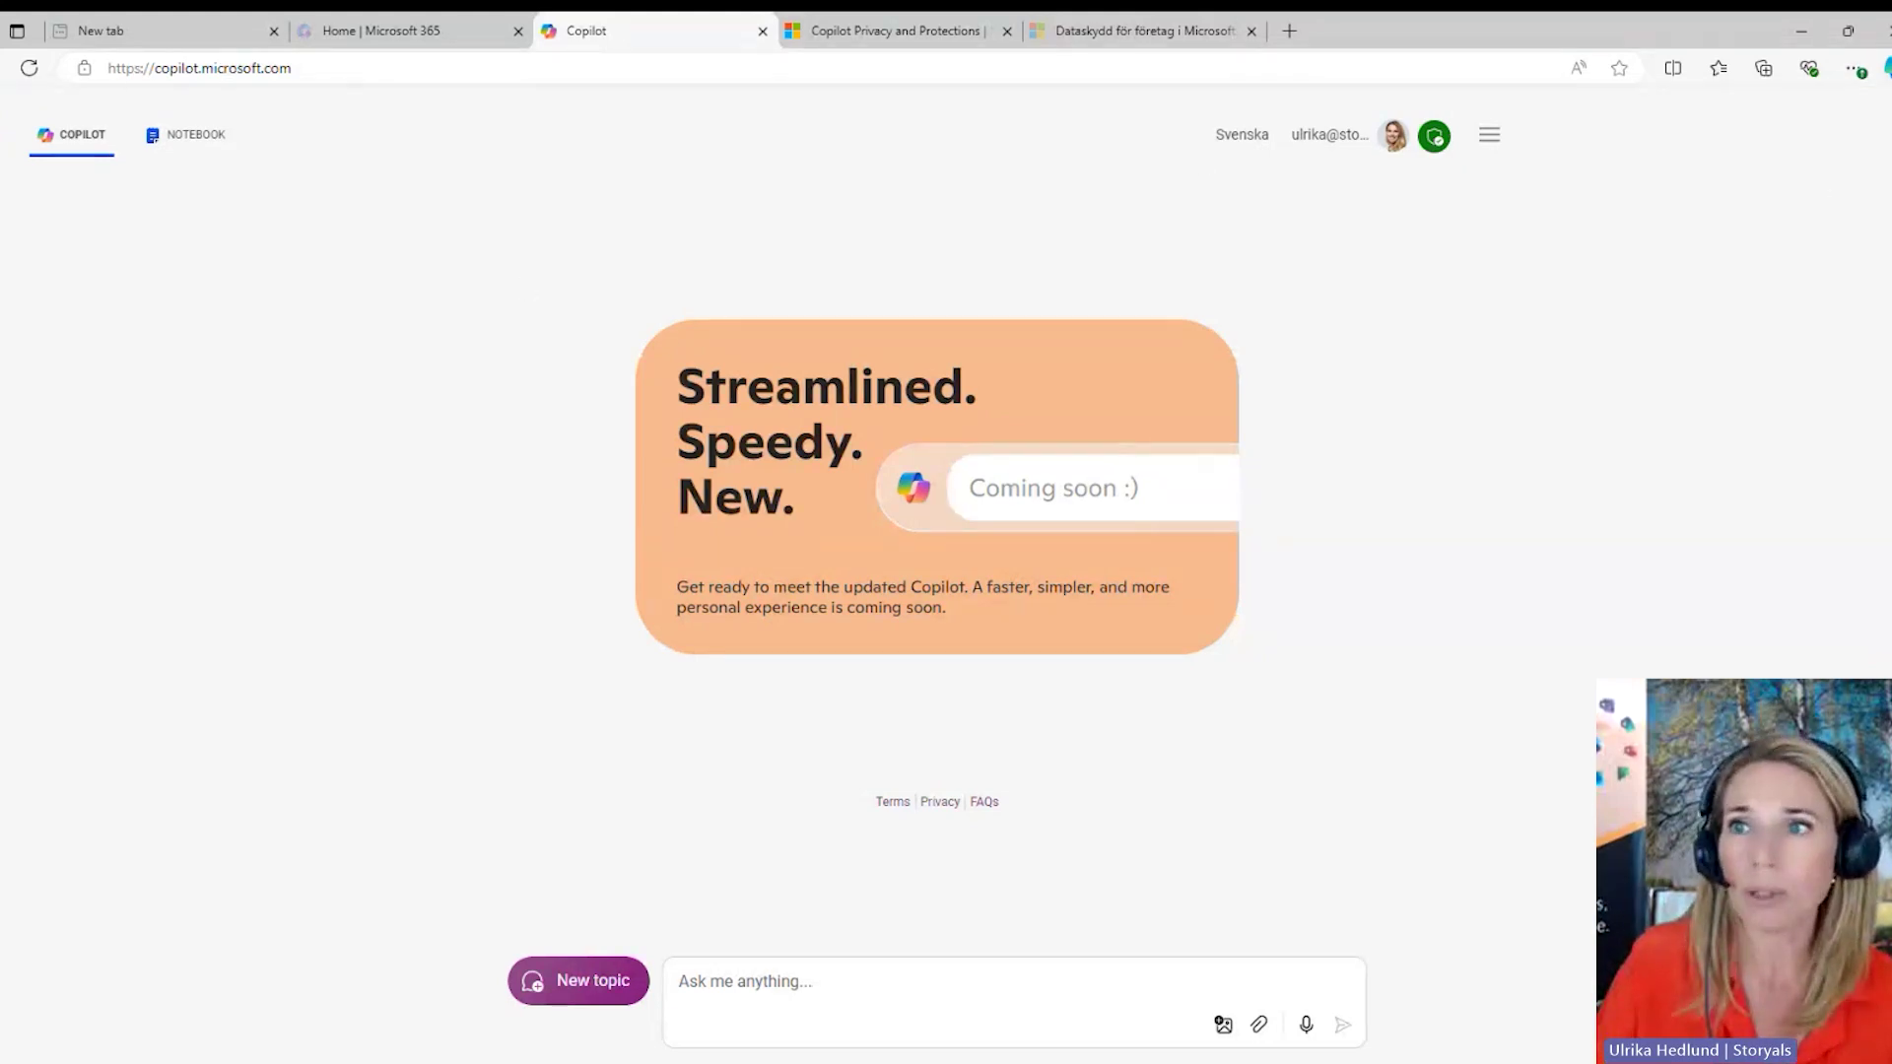
- Open the browser's Copilot side chat and start a fresh, reloaded chat in it
{"action": "left_click", "coordinate": [1889, 68]}
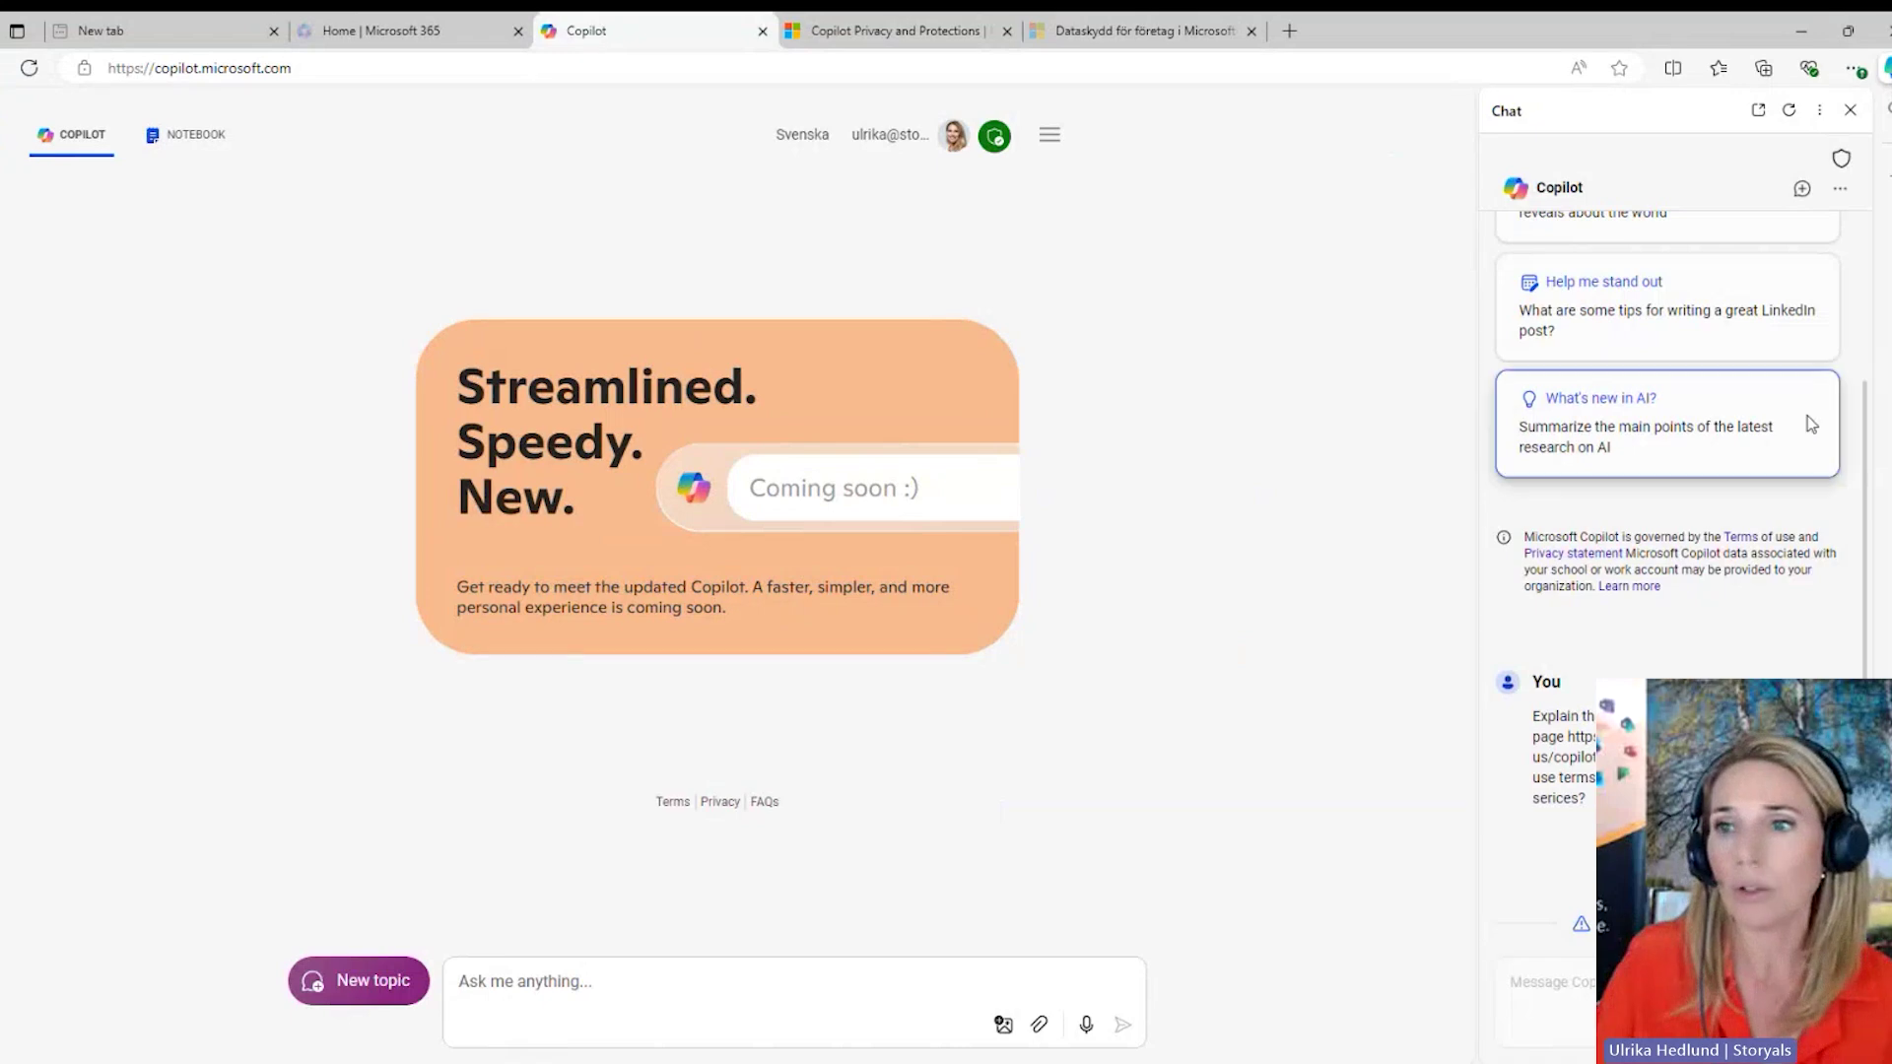
{"action": "scroll", "coordinate": [1745, 598], "scroll_direction": "up", "scroll_amount": 3}
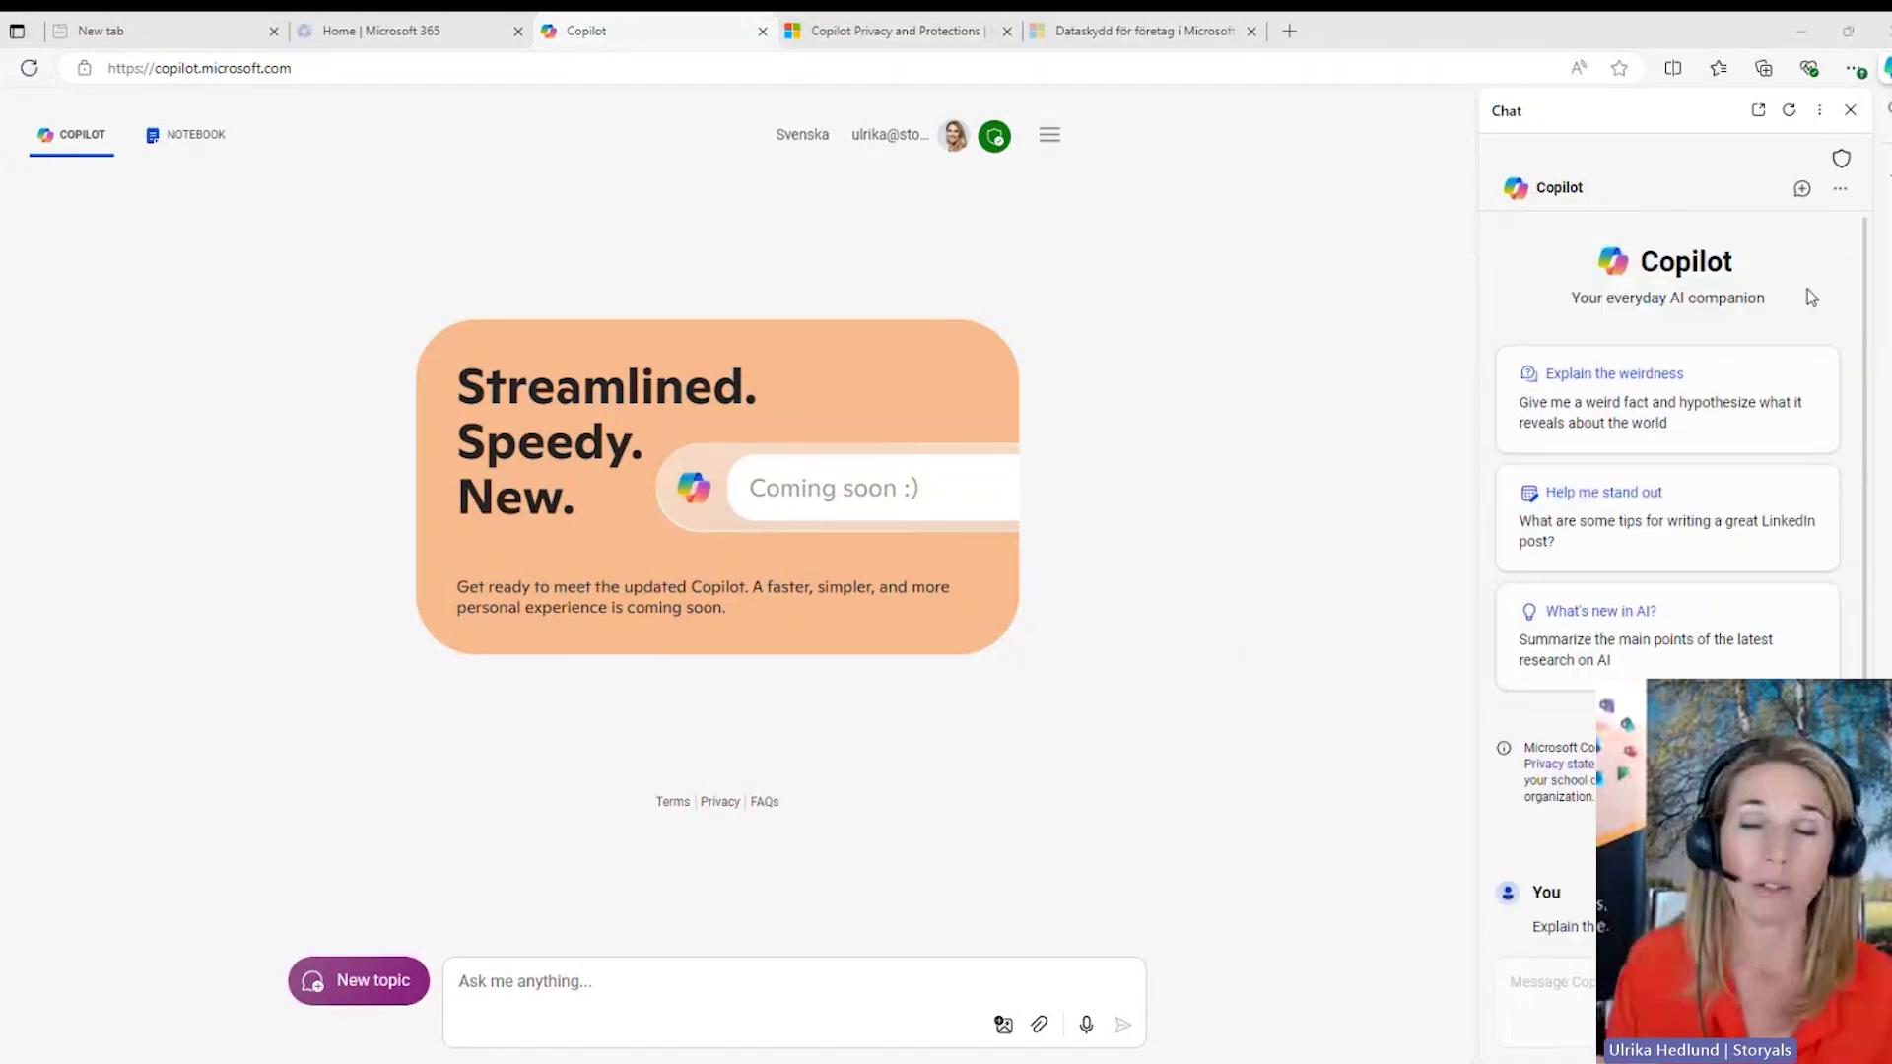
{"action": "scroll", "coordinate": [1807, 287], "scroll_direction": "down", "scroll_amount": 3}
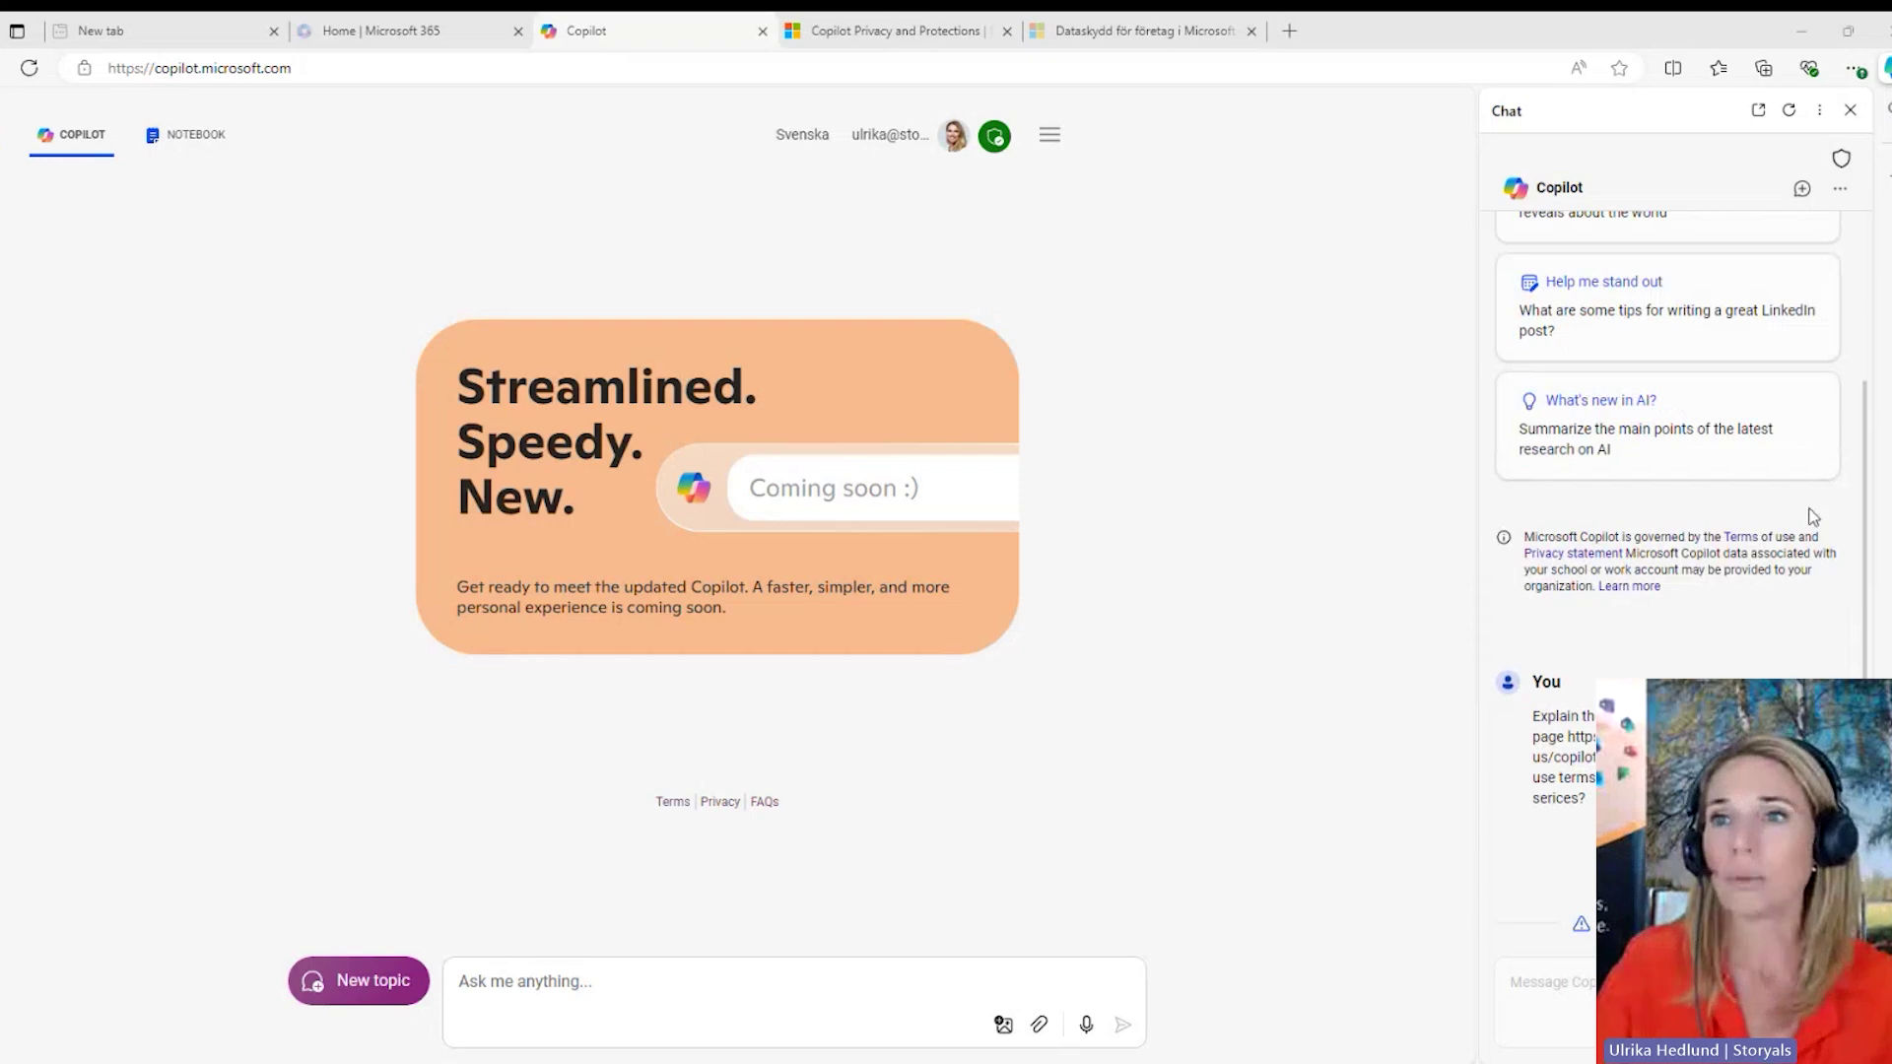
{"action": "scroll", "coordinate": [1813, 515], "scroll_direction": "up", "scroll_amount": 3}
{"action": "left_click", "coordinate": [1802, 188]}
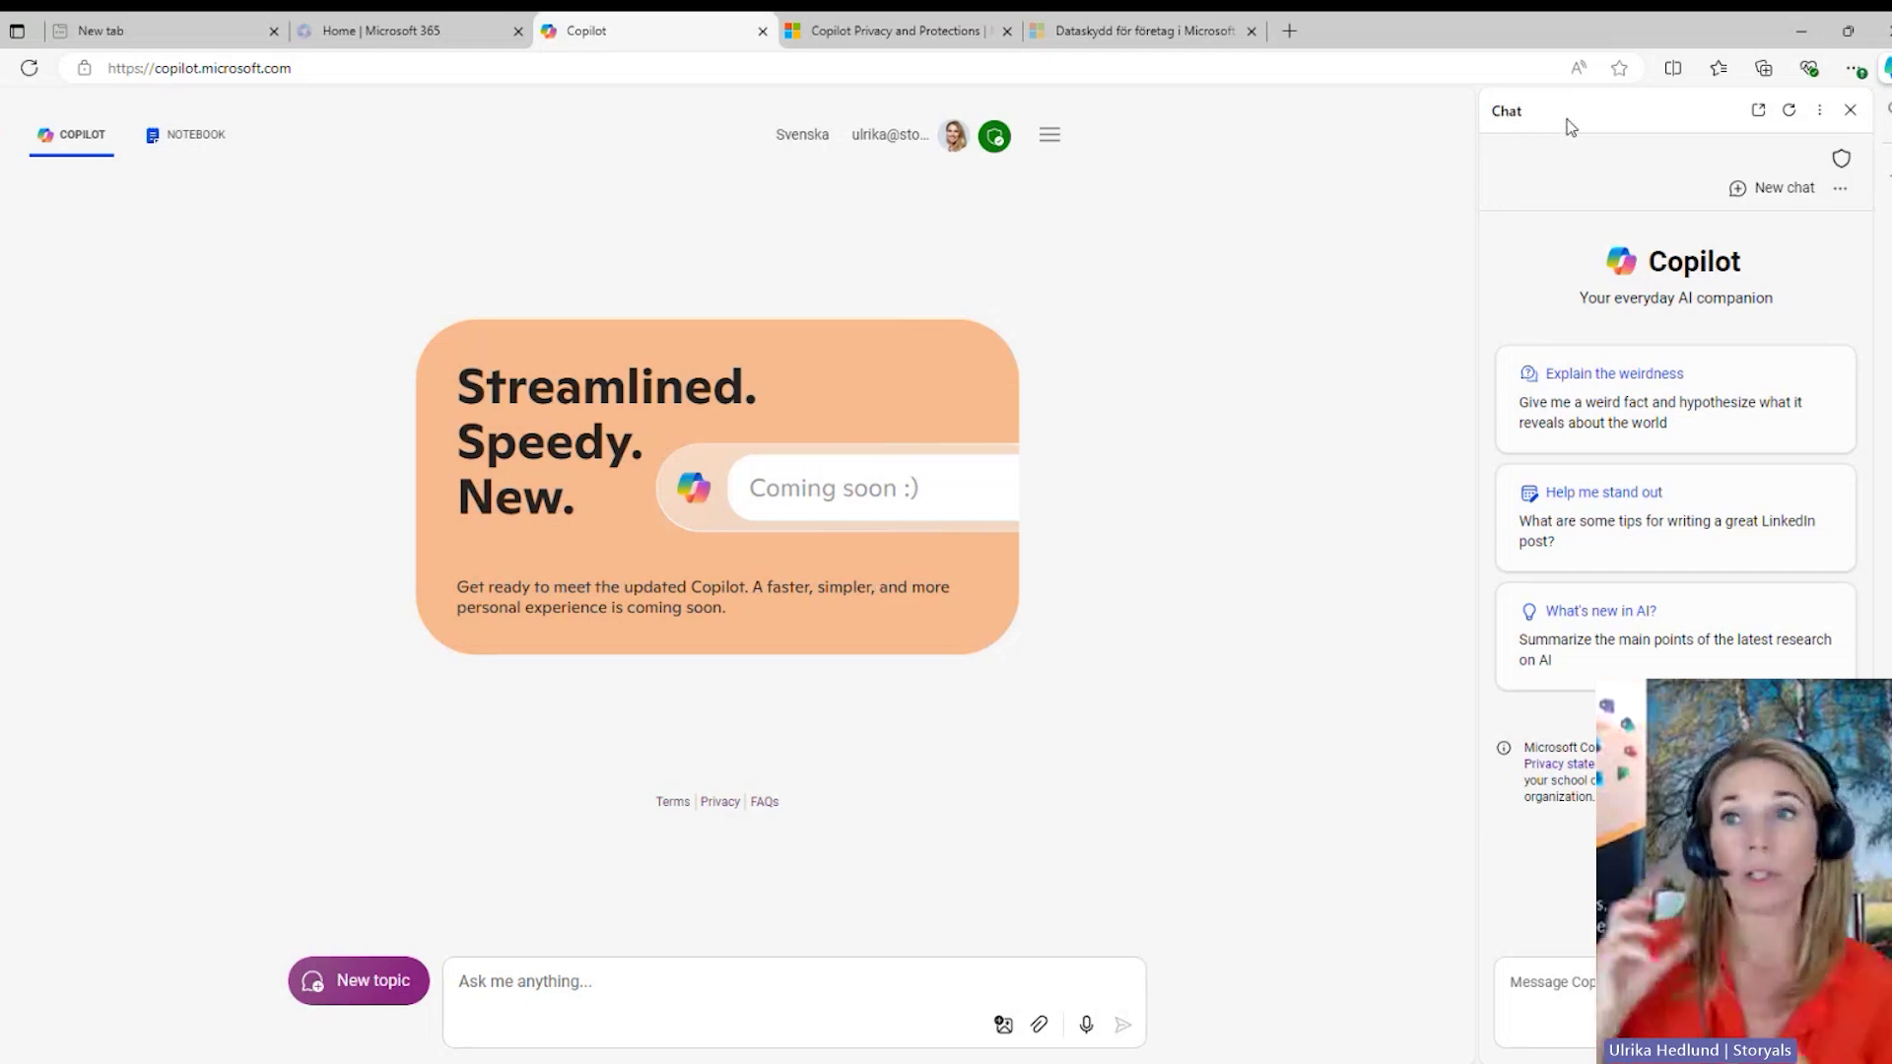
{"action": "left_click", "coordinate": [1789, 110]}
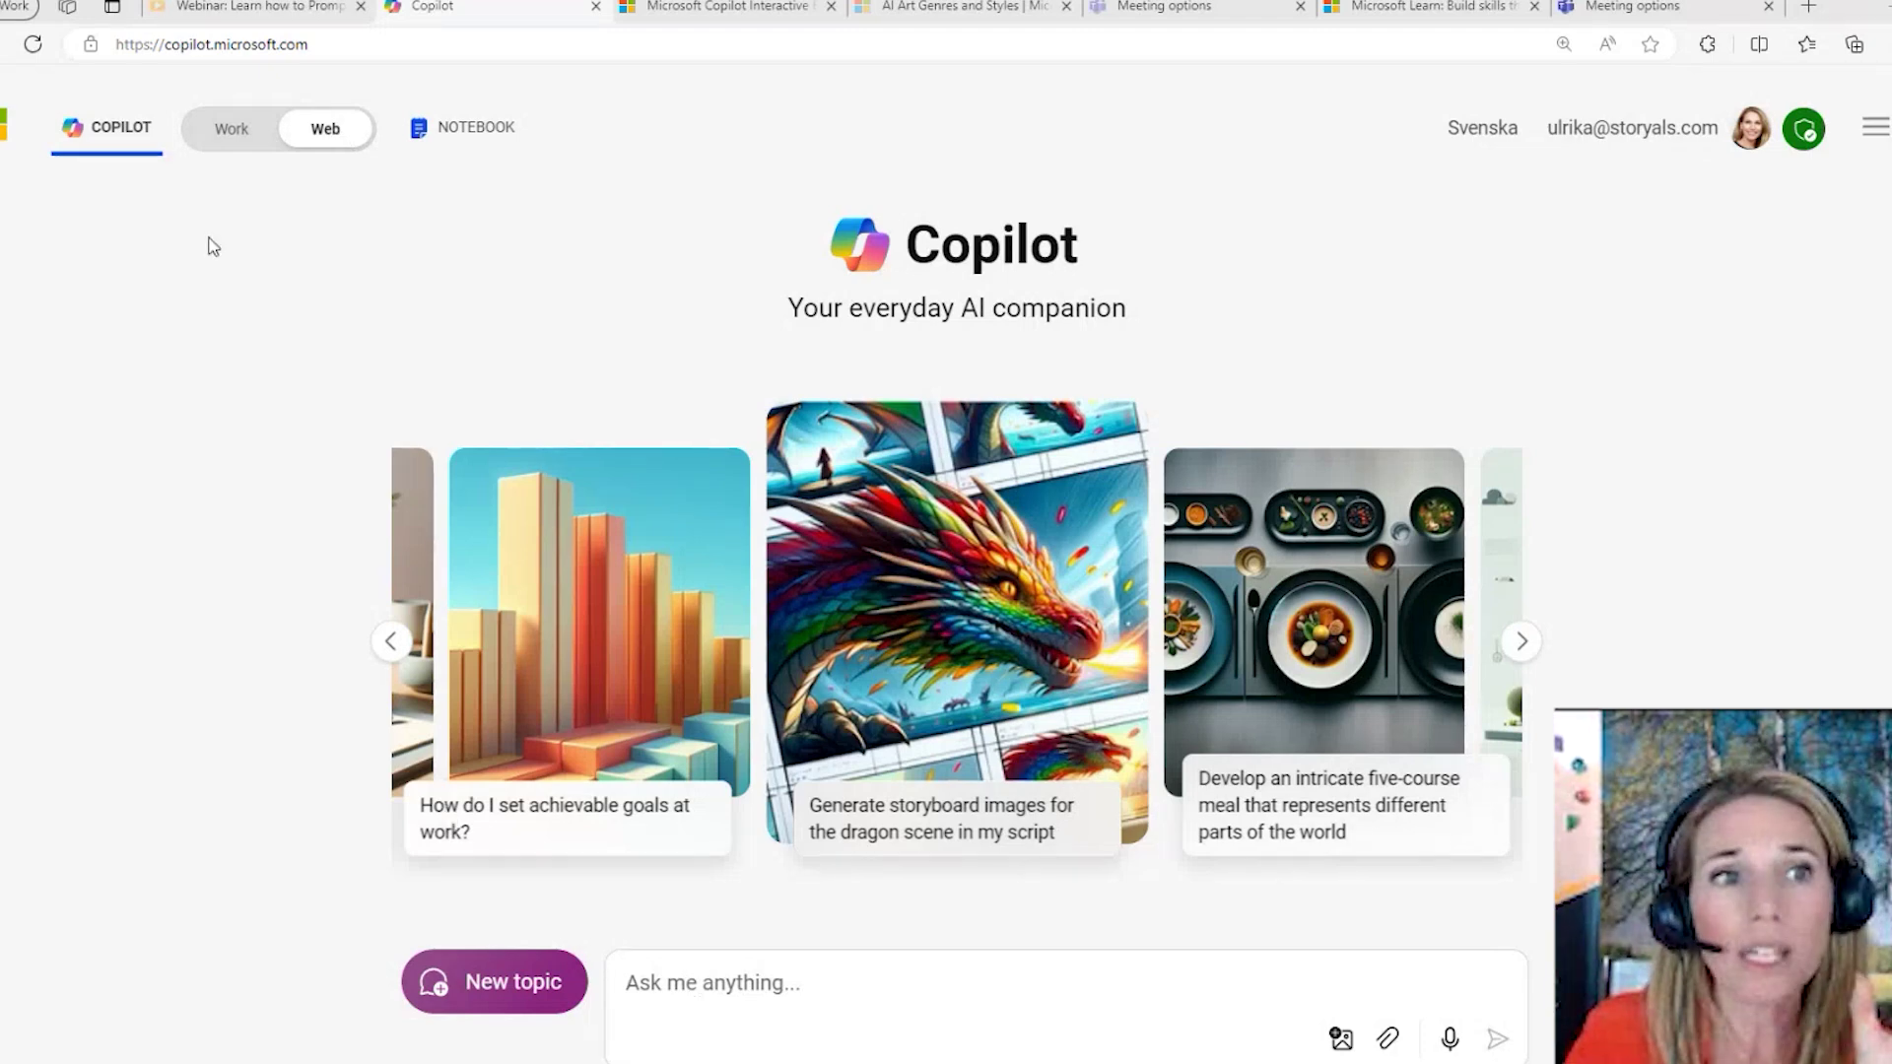
- Switch Copilot to Work mode with the recent chats list hidden, and turn on Web content for its responses
{"action": "left_click", "coordinate": [246, 130]}
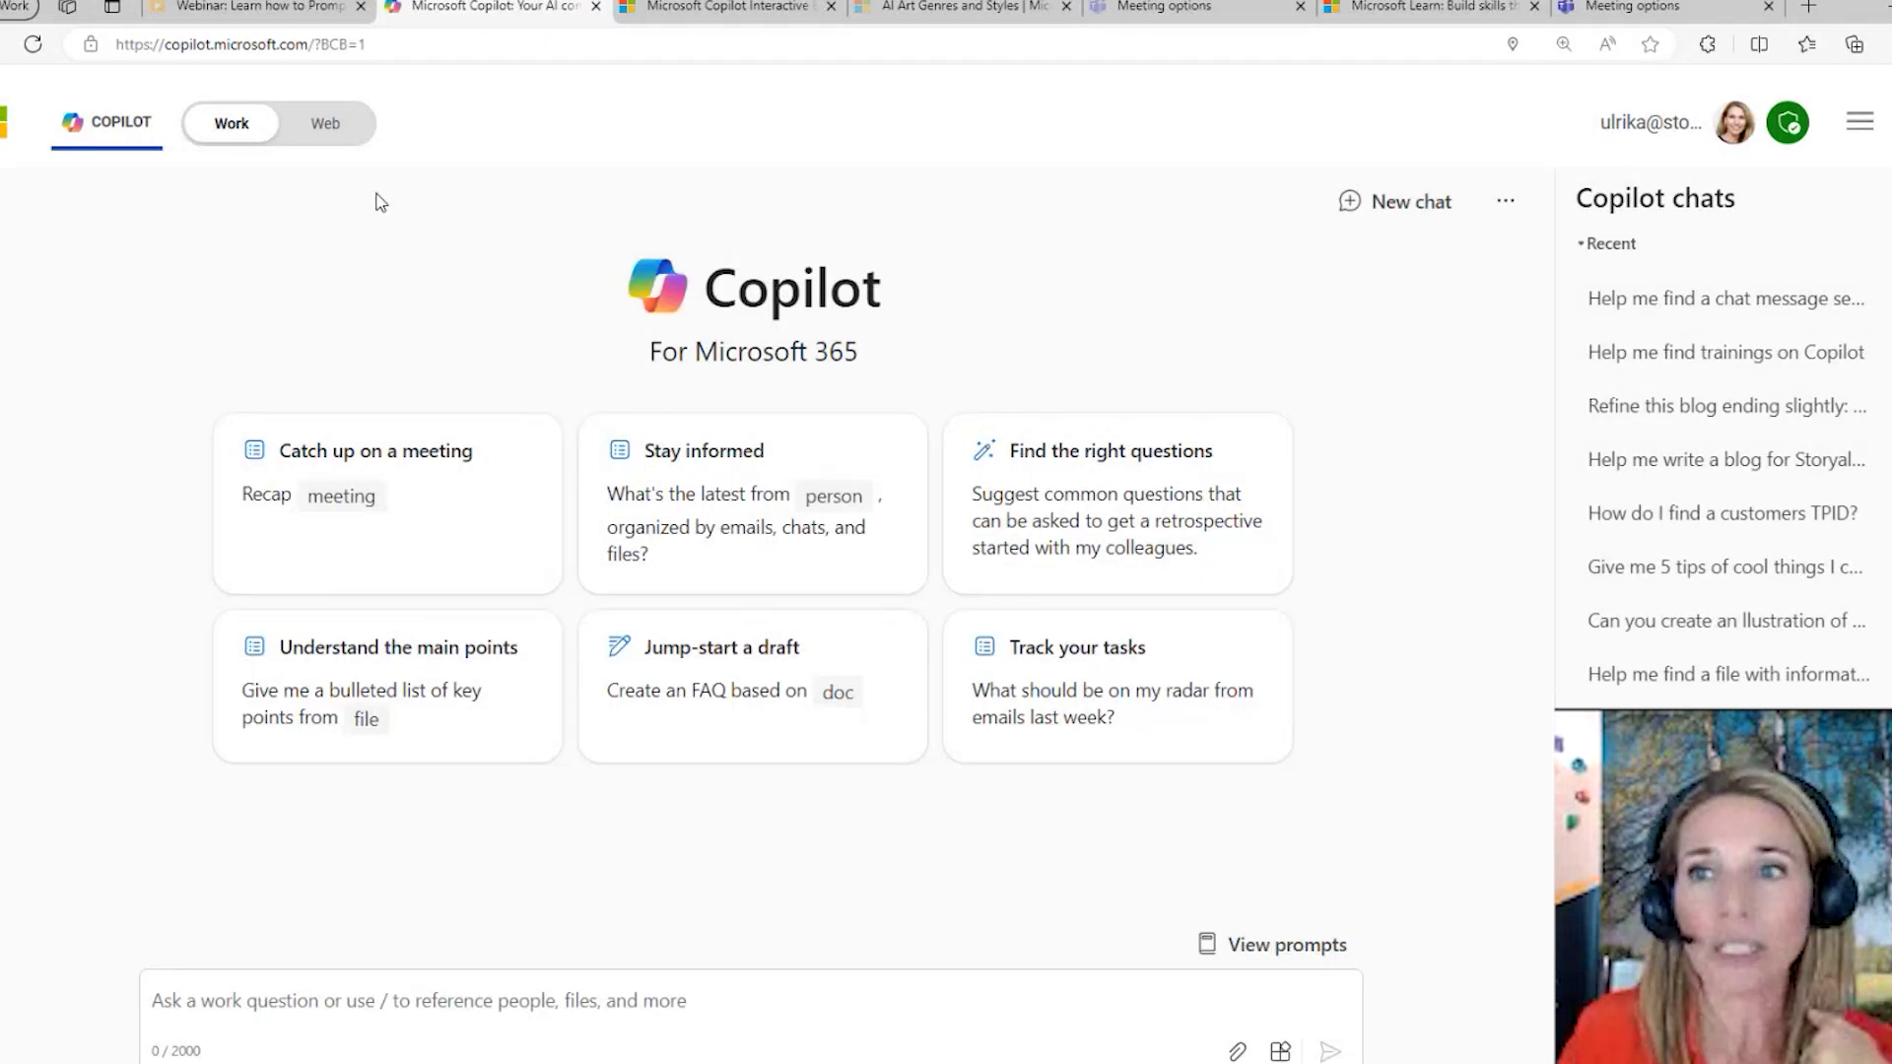
{"action": "left_click", "coordinate": [1859, 121]}
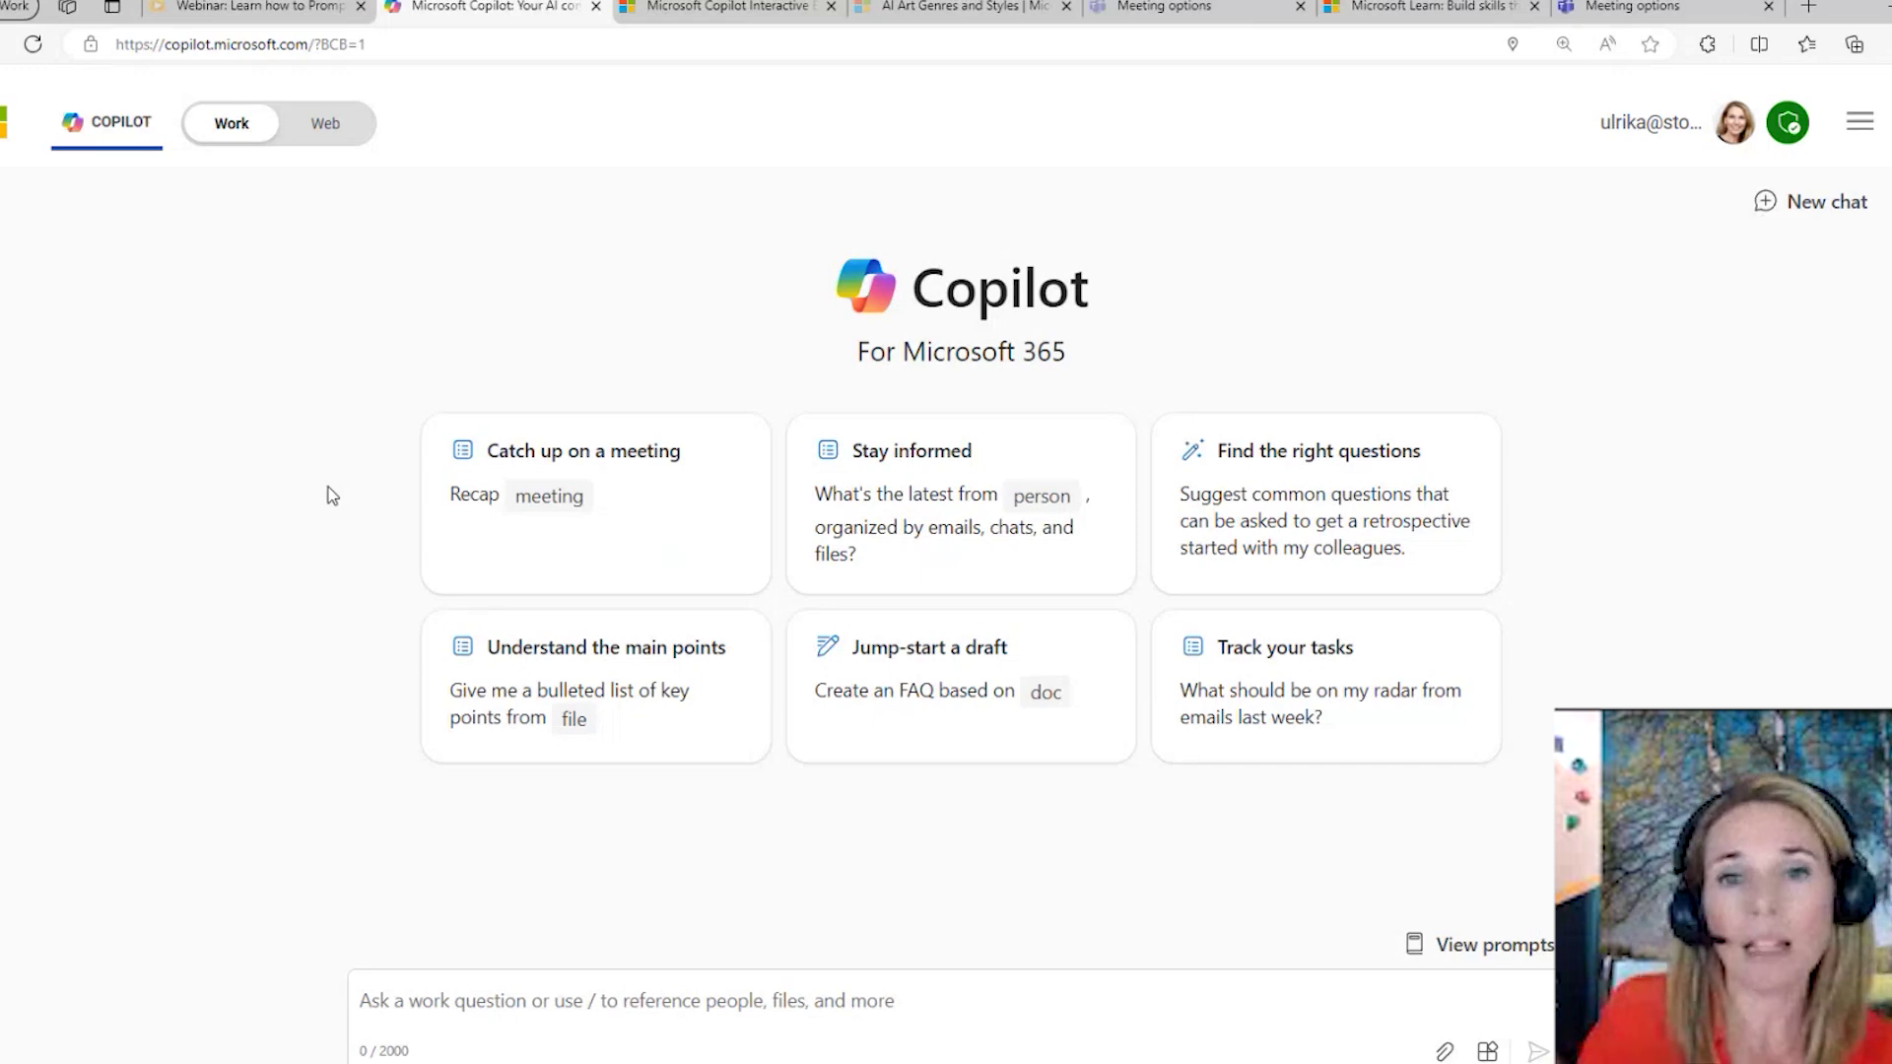
{"action": "left_click", "coordinate": [1488, 1051]}
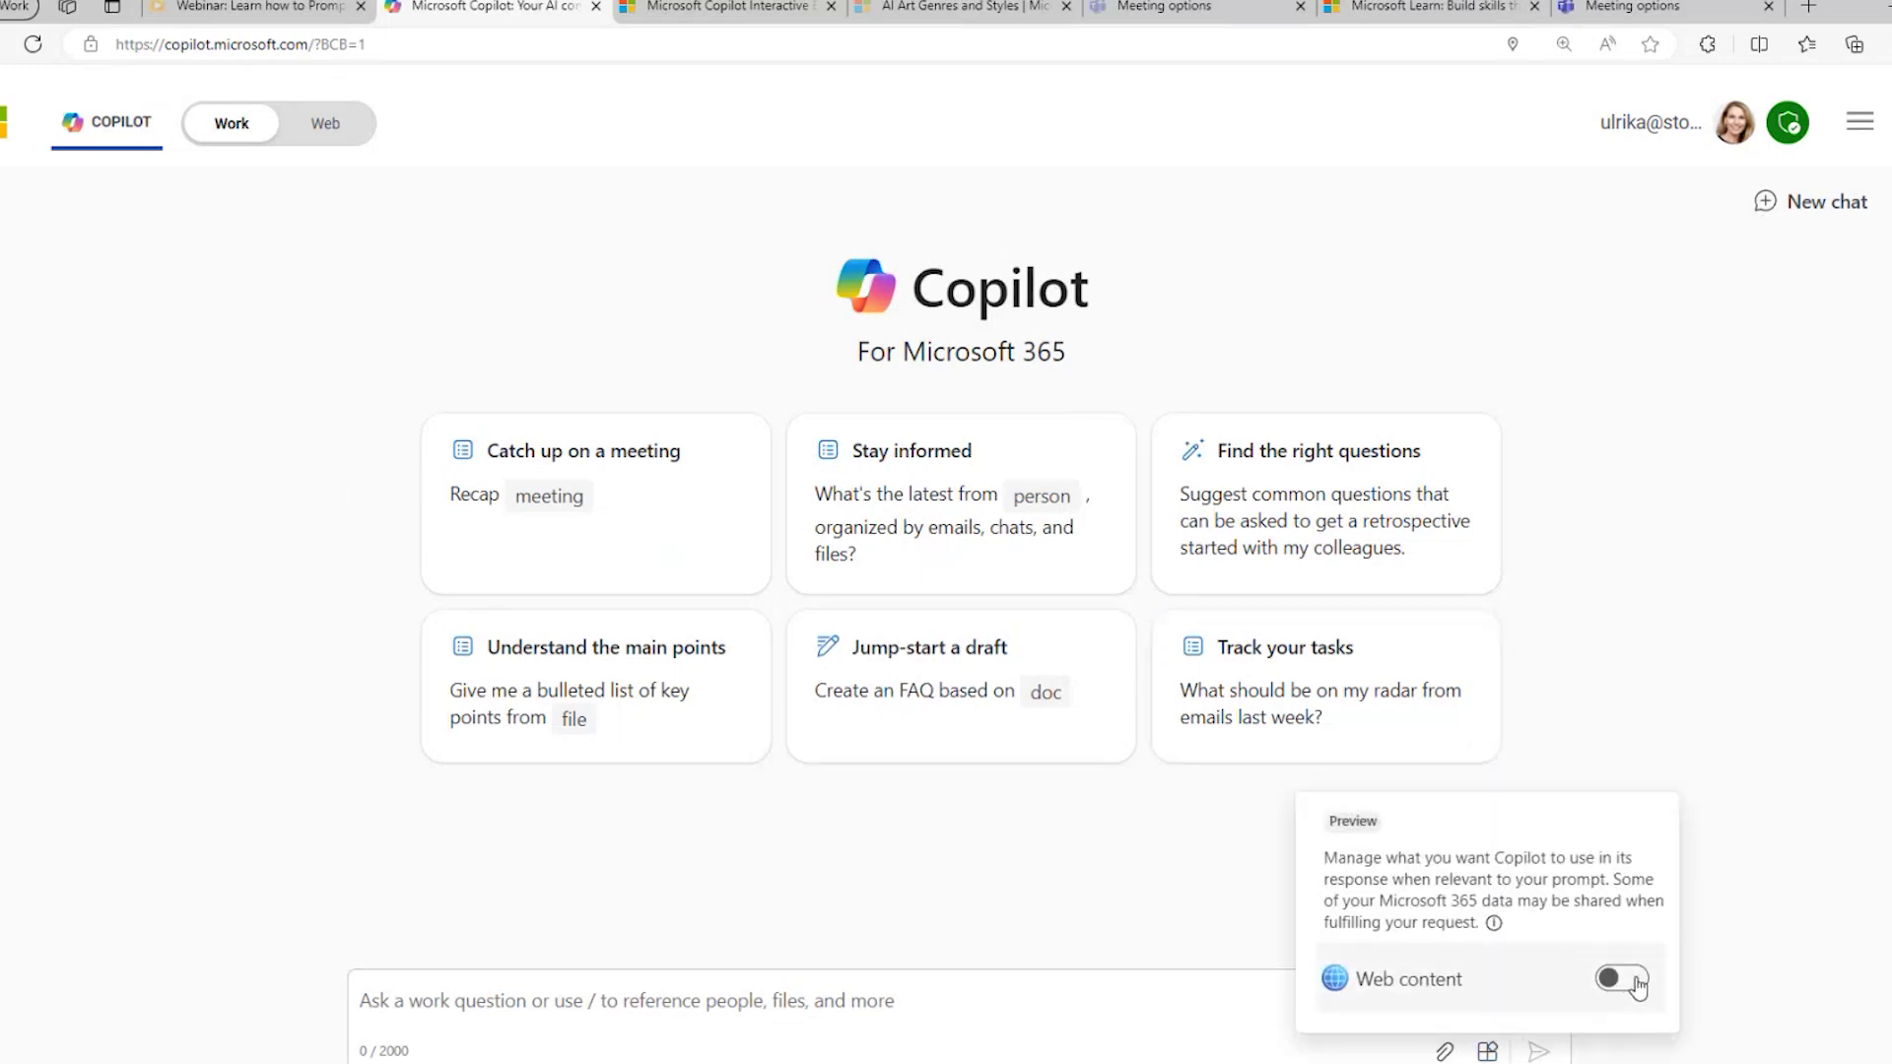
{"action": "left_click", "coordinate": [1636, 980]}
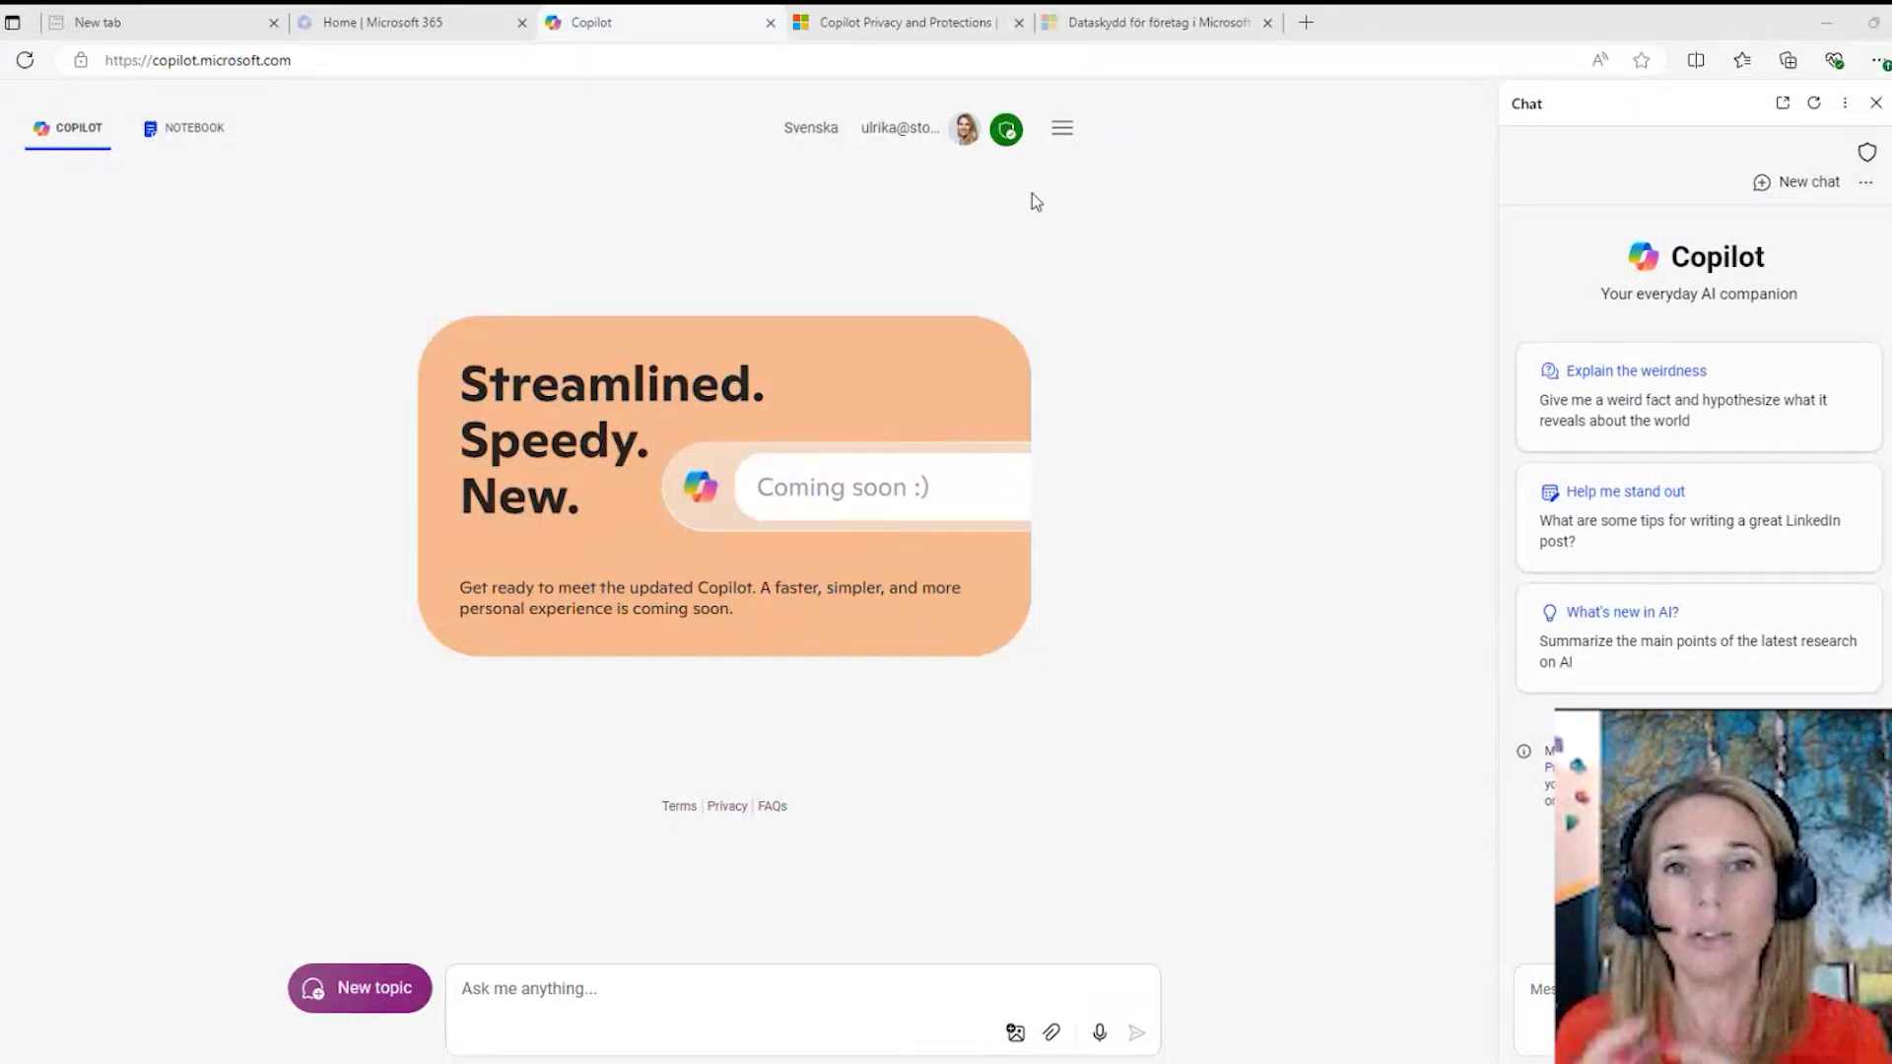
- Load the website lantmannen.se in place of the Copilot page and accept all its cookies
{"action": "left_click", "coordinate": [609, 993]}
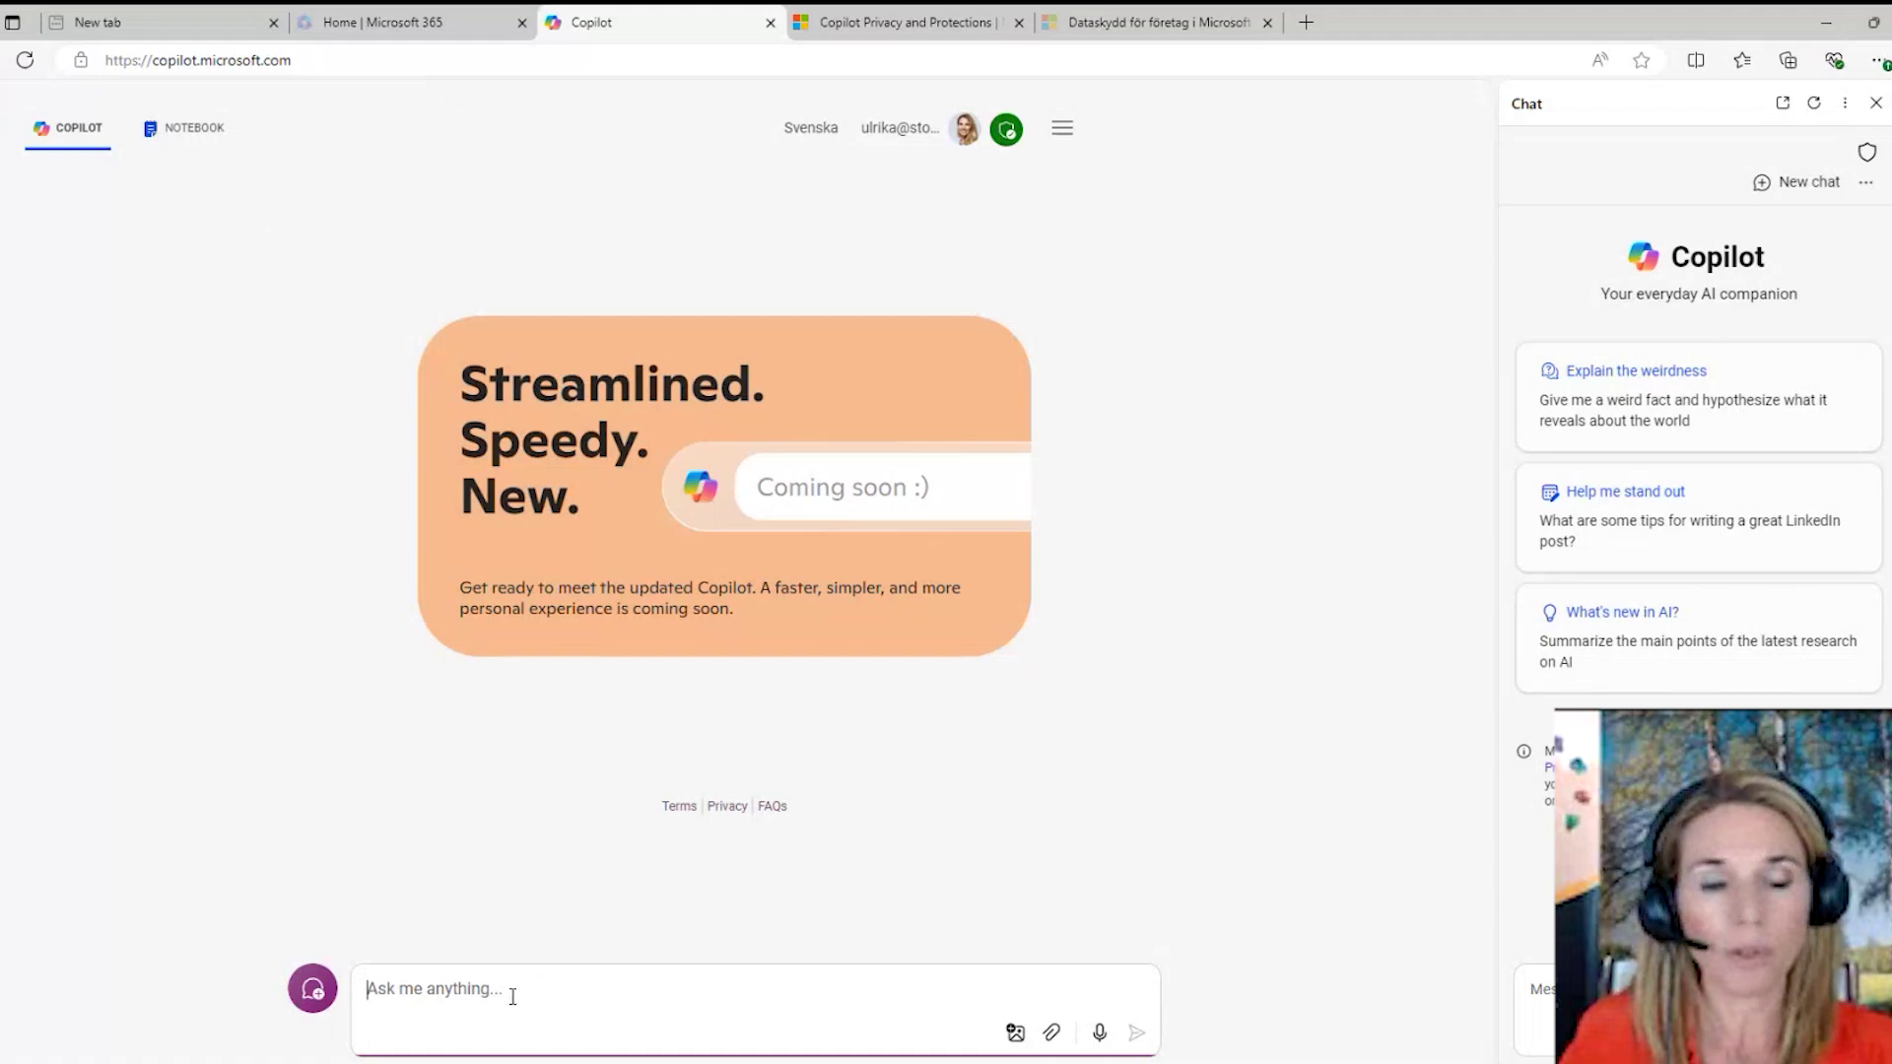
{"action": "left_click", "coordinate": [445, 67]}
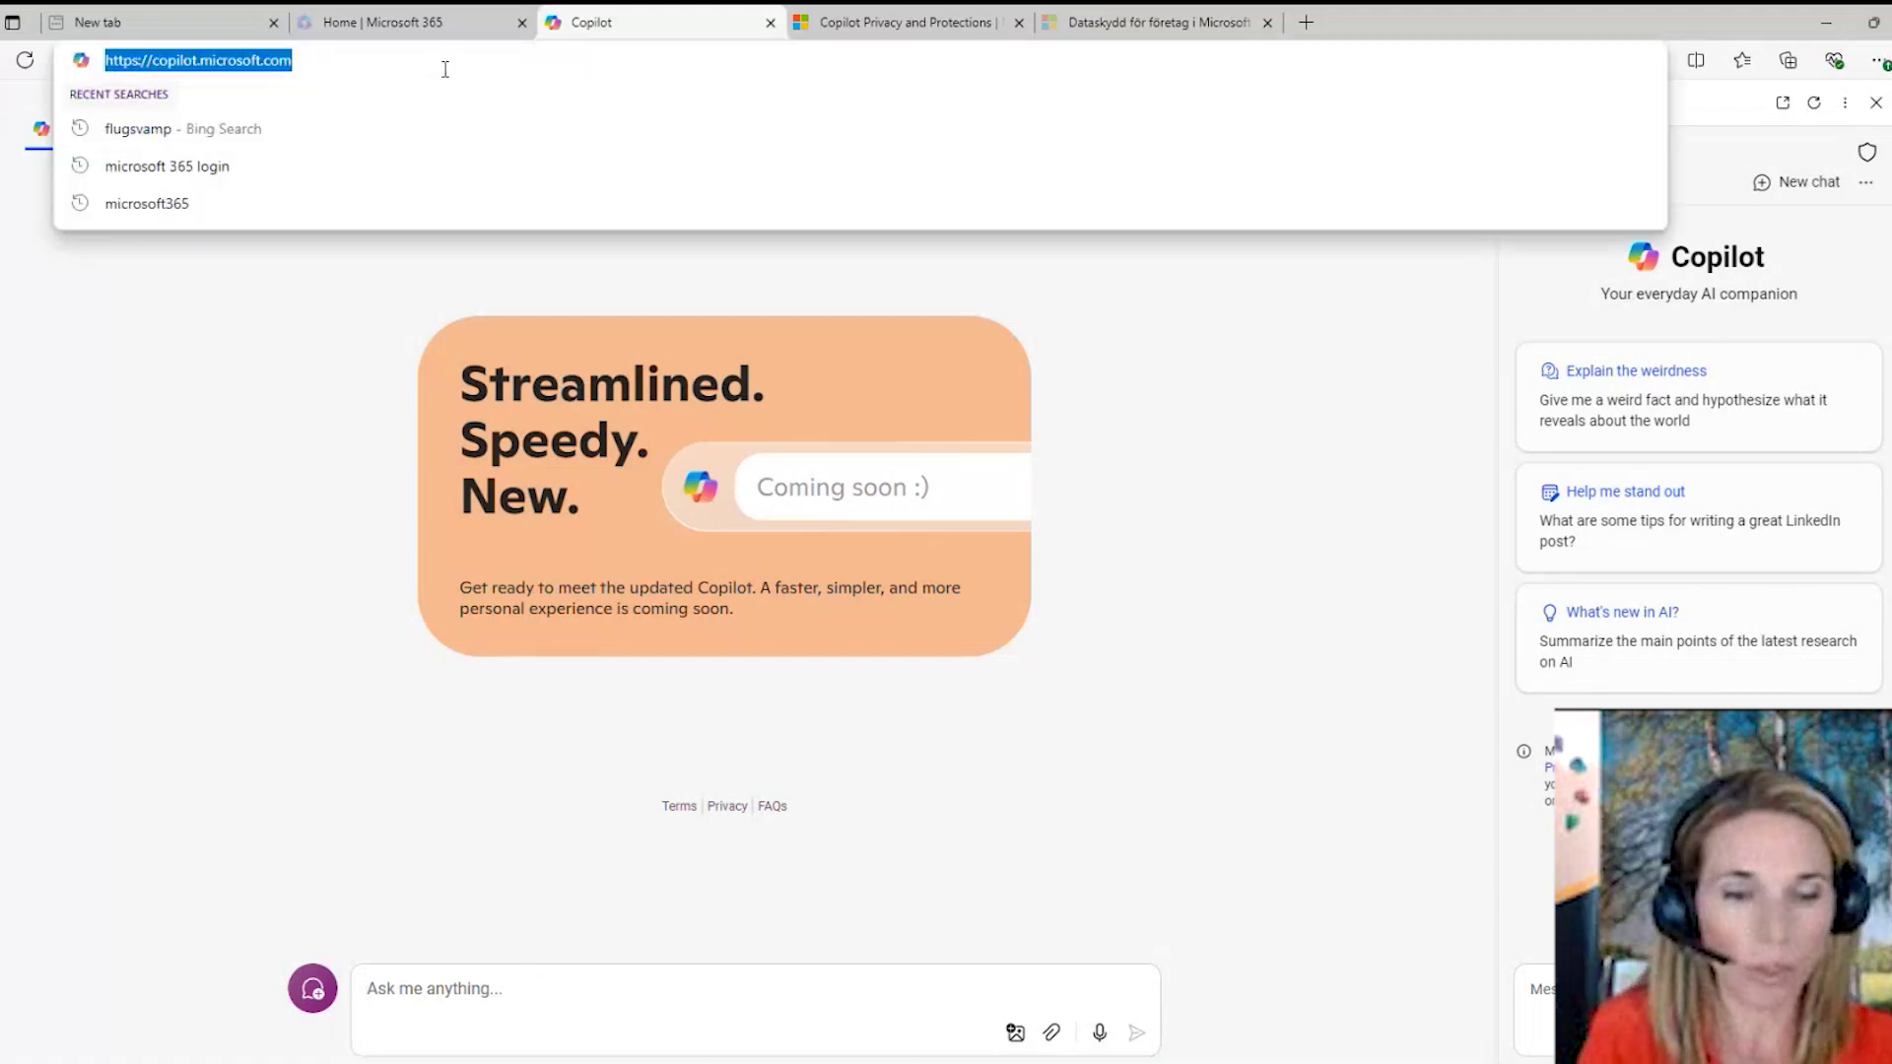
{"action": "type", "text": "lantmannen.s"}
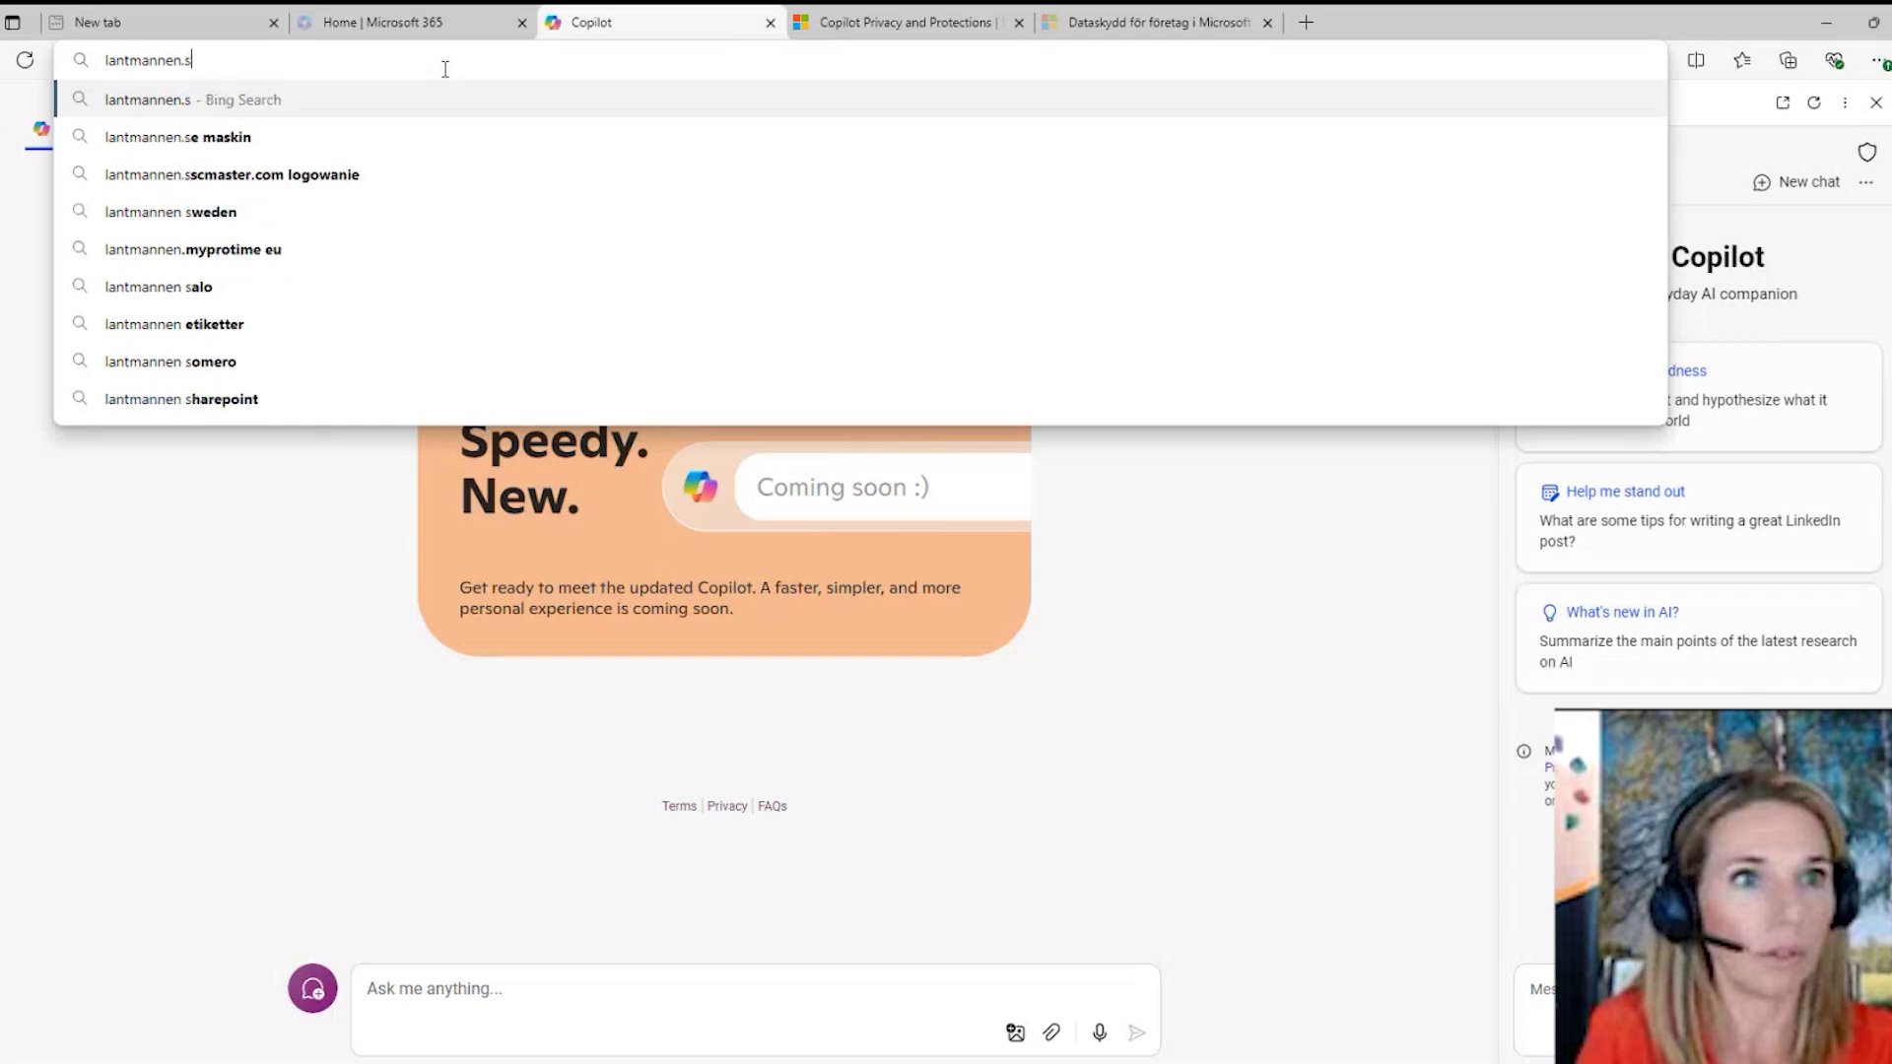
{"action": "type", "text": "e"}
{"action": "key", "text": "Return"}
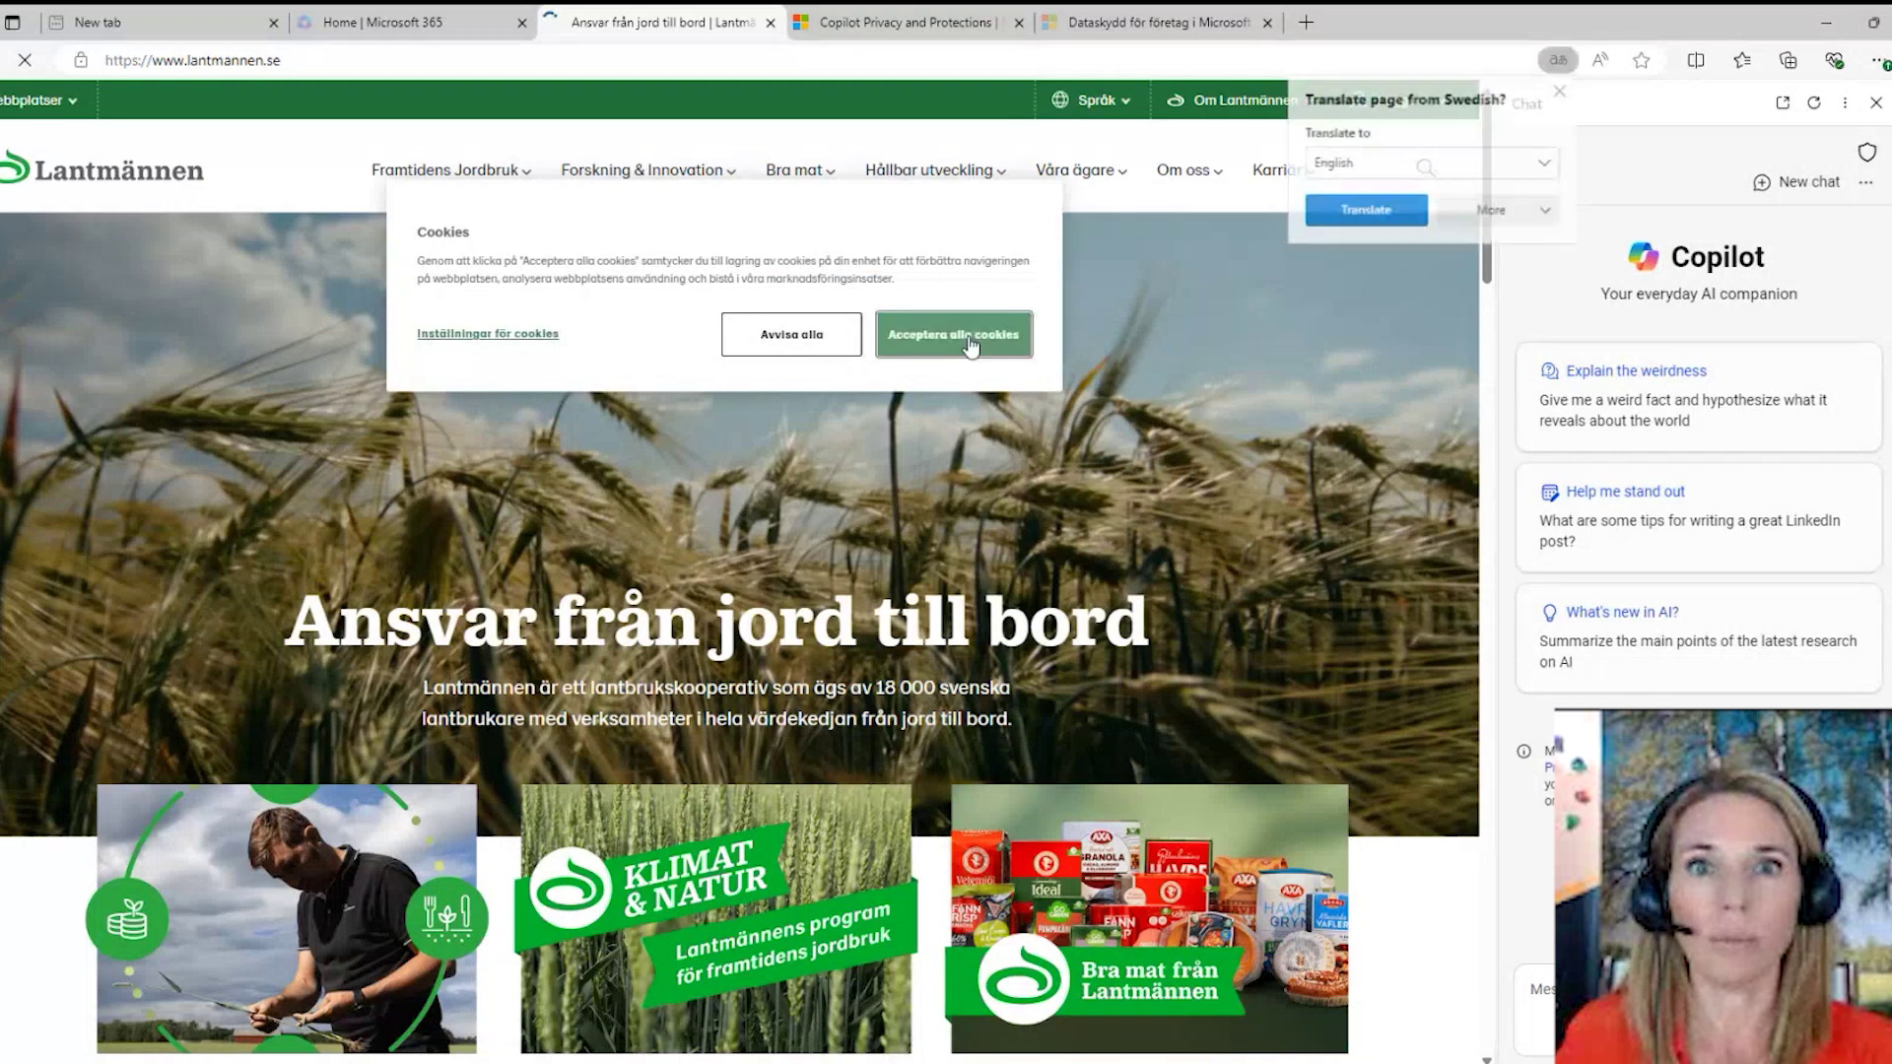
{"action": "left_click", "coordinate": [971, 340]}
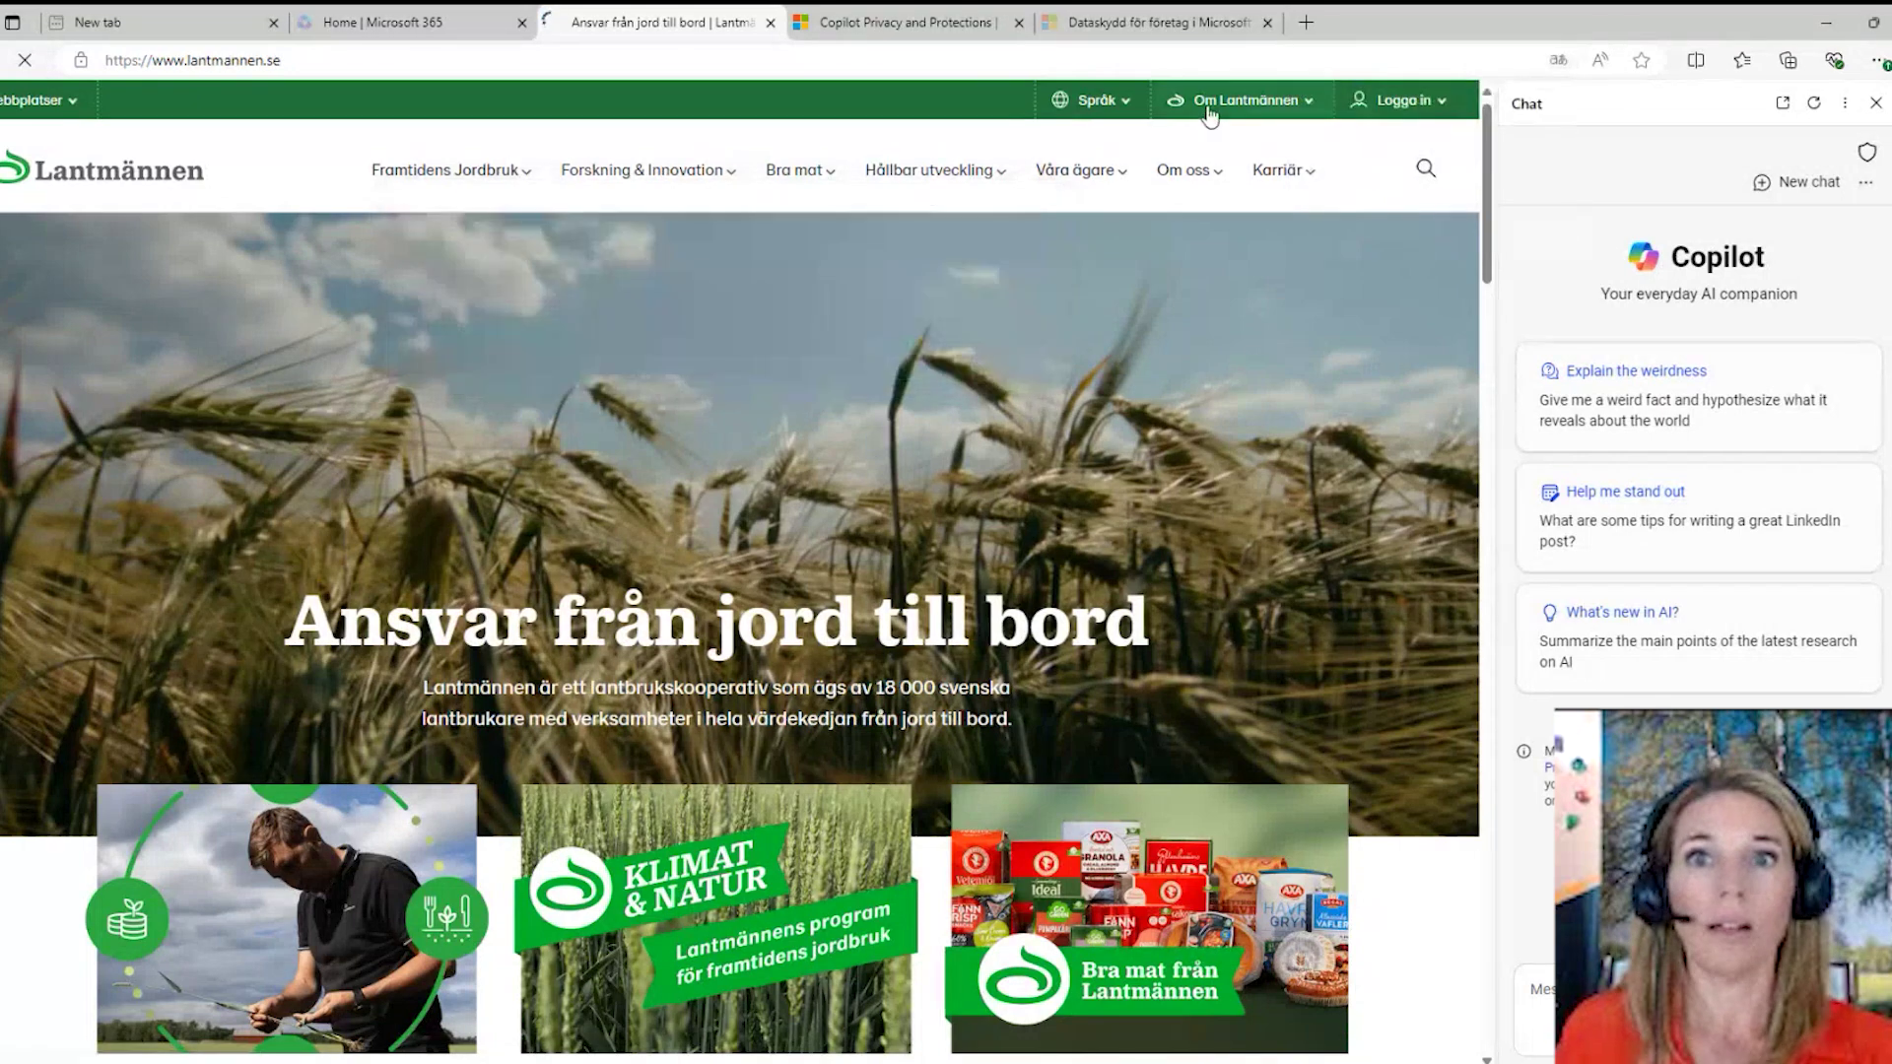
- Switch the Lantmännen website's language to English and accept all cookies on the English site
{"action": "left_click", "coordinate": [1089, 101]}
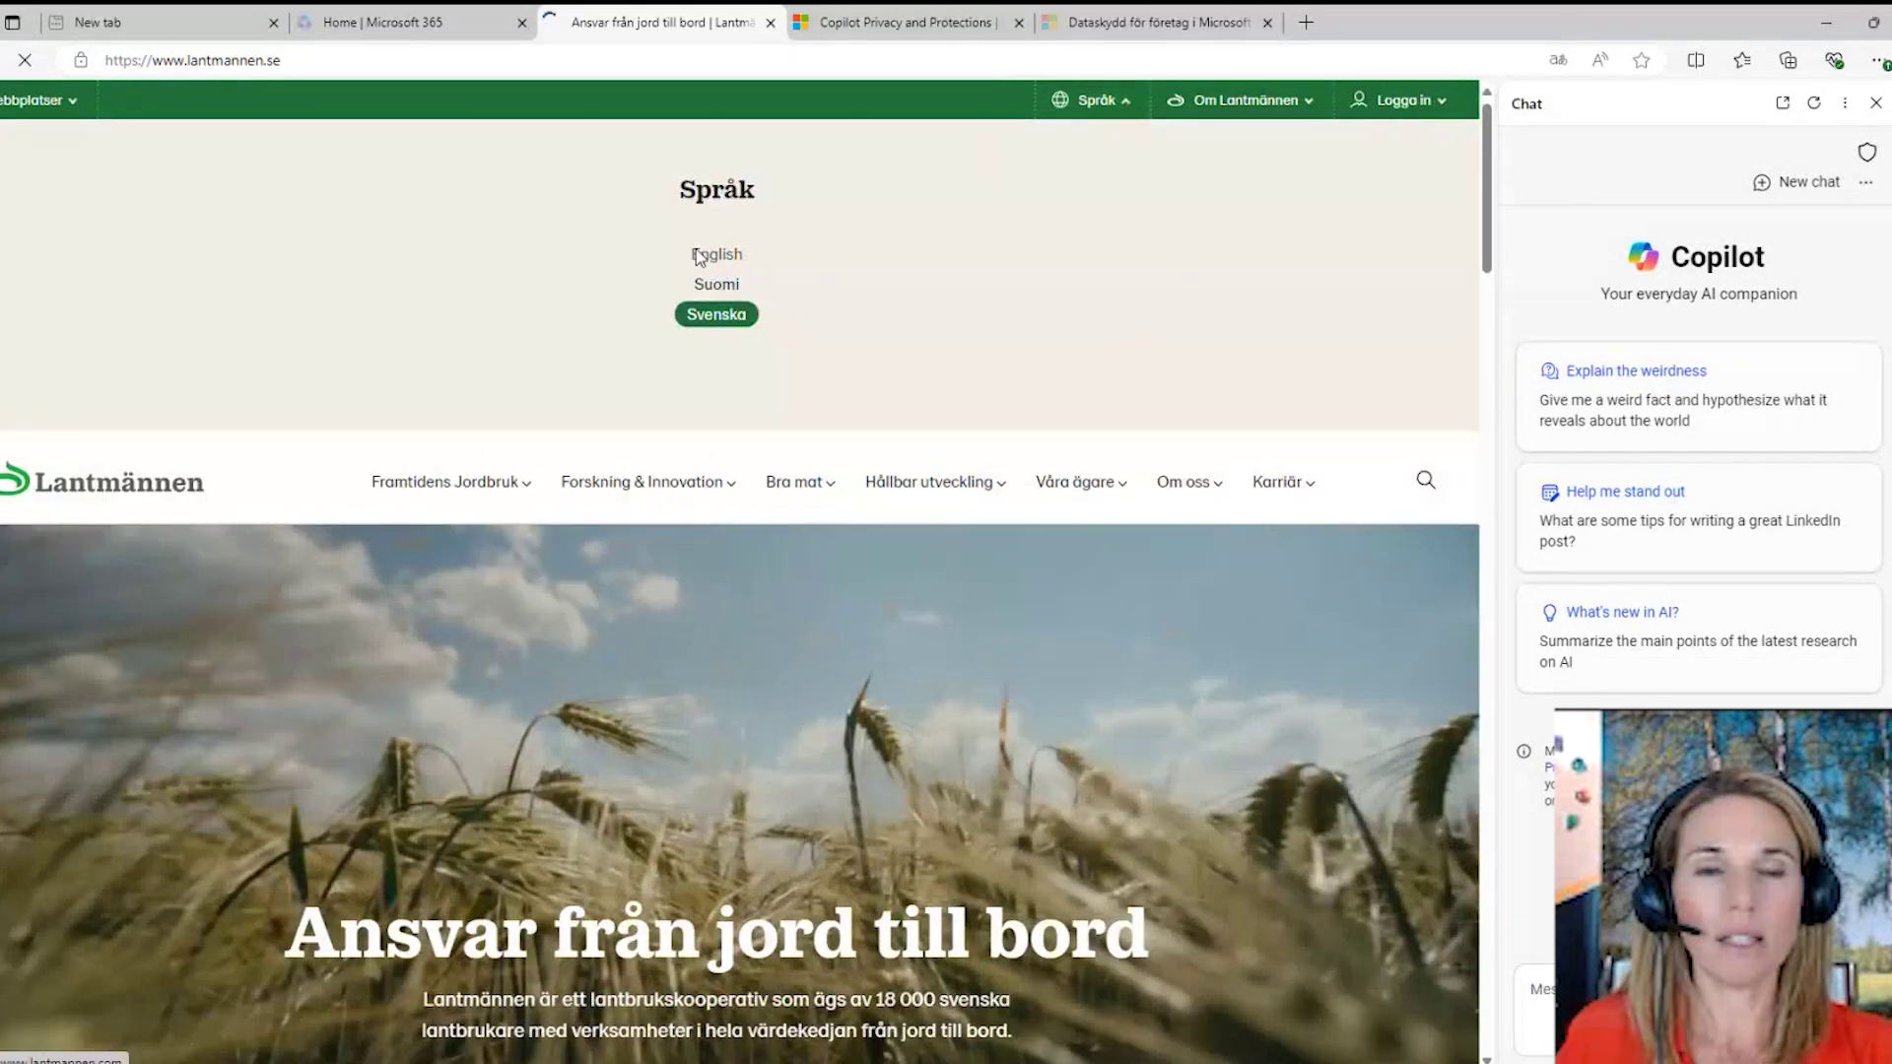
{"action": "left_click", "coordinate": [709, 254]}
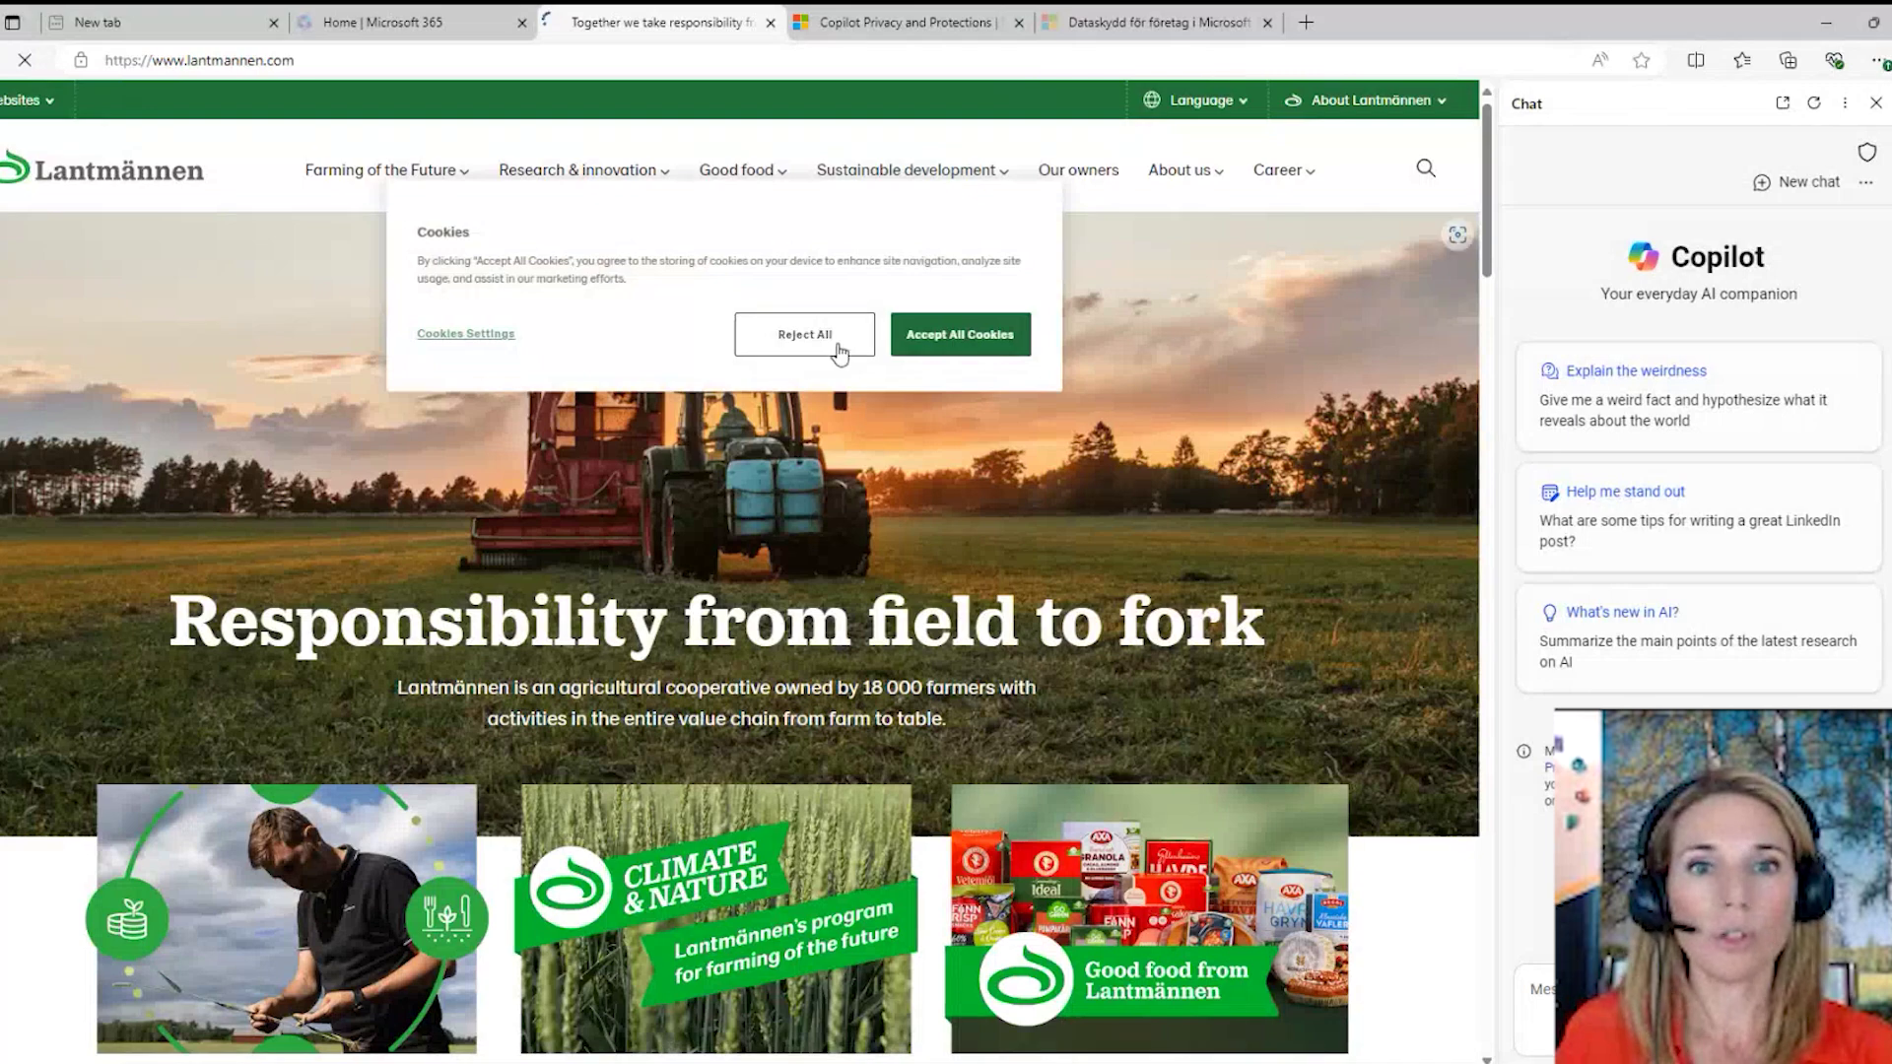
{"action": "left_click", "coordinate": [961, 334]}
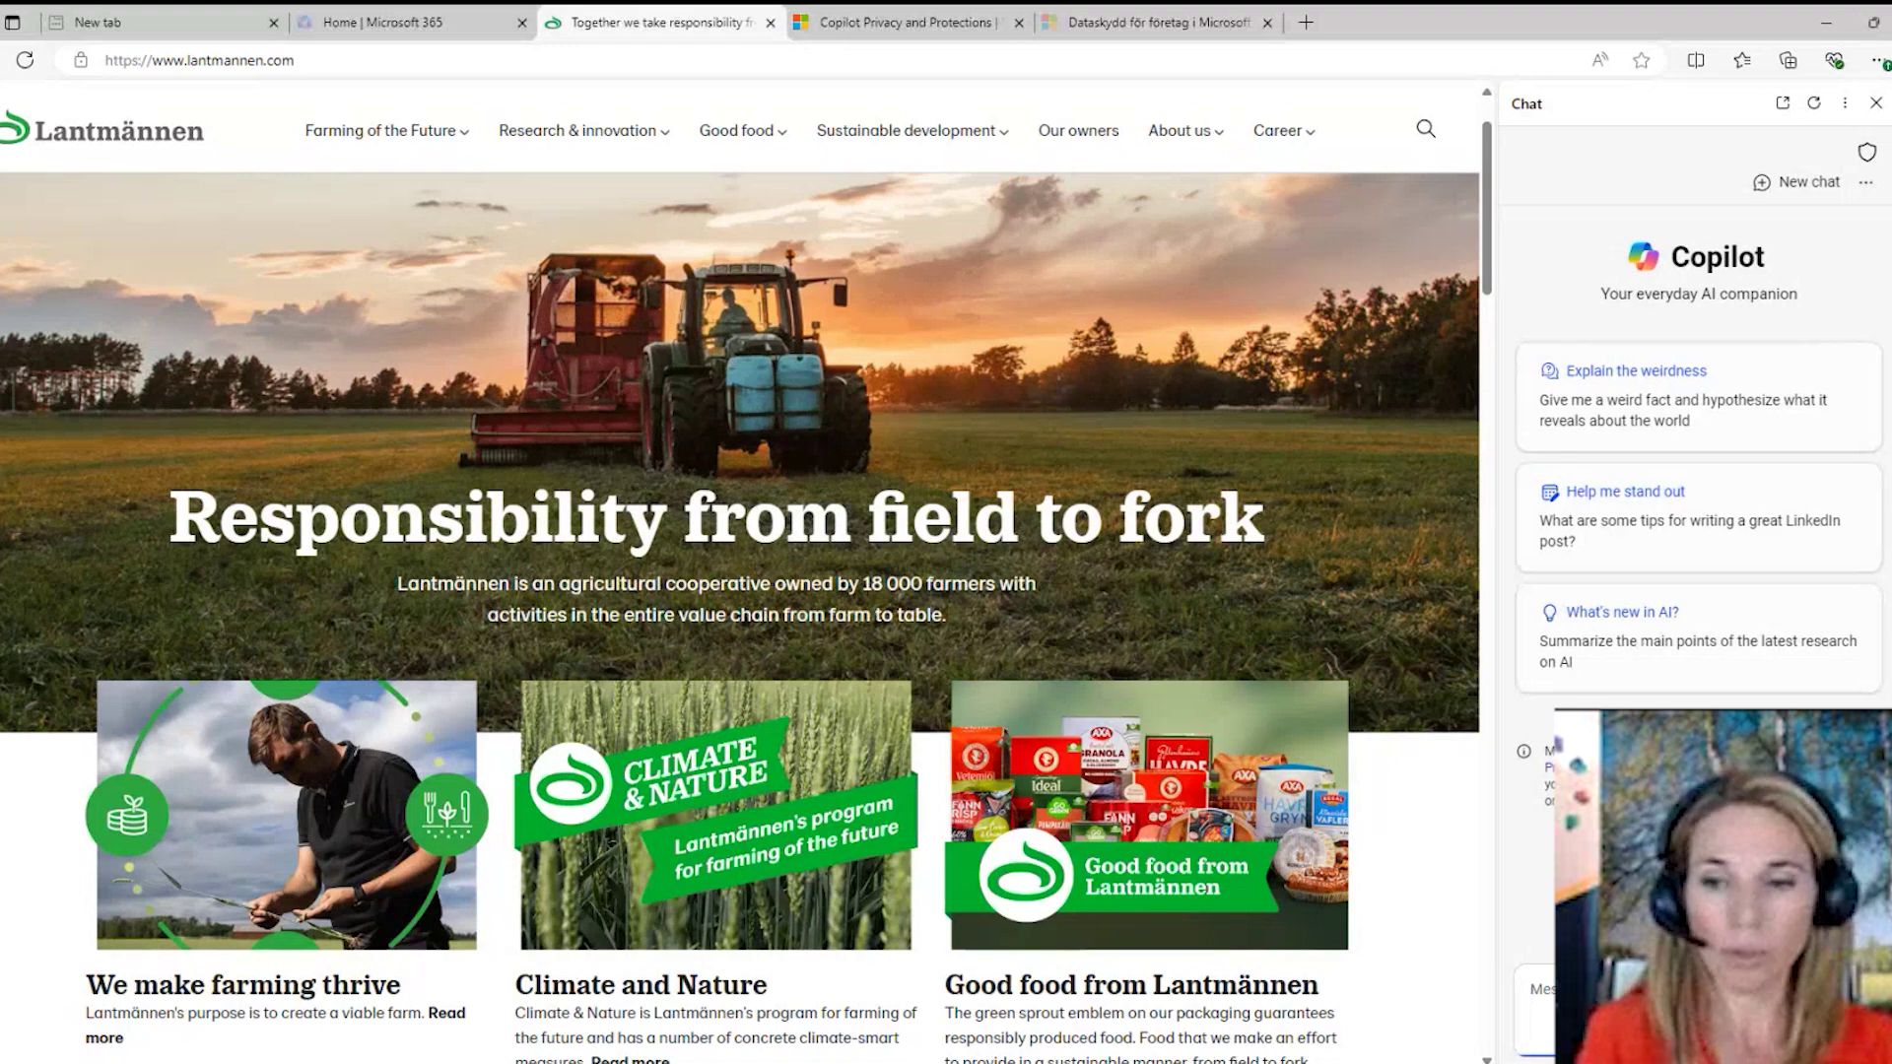
- Ask the Copilot side chat "List in a table the services that Lantmannen offer with services and benefits", and try to start a new chat
{"action": "left_click", "coordinate": [1634, 994]}
{"action": "type", "text": "Lis"}
{"action": "type", "text": "a table the ser"}
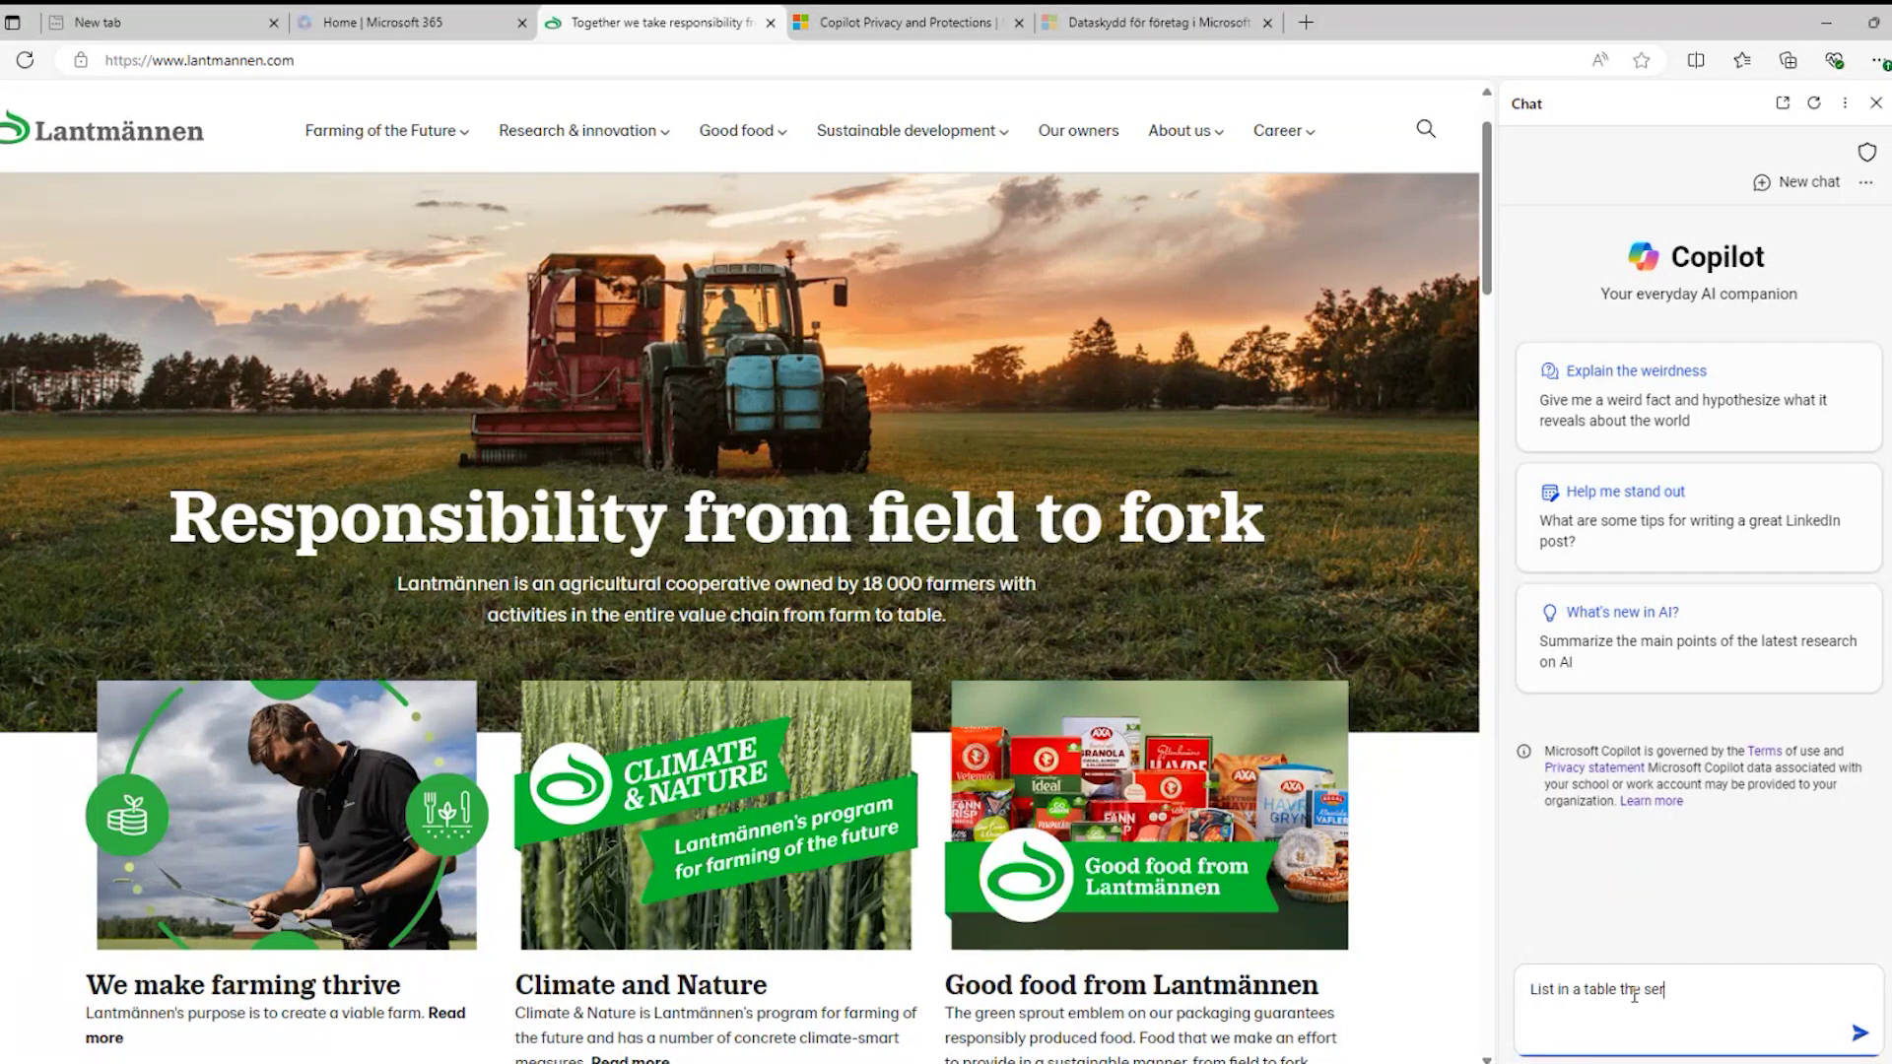
{"action": "type", "text": "vices that Lantmannen off"}
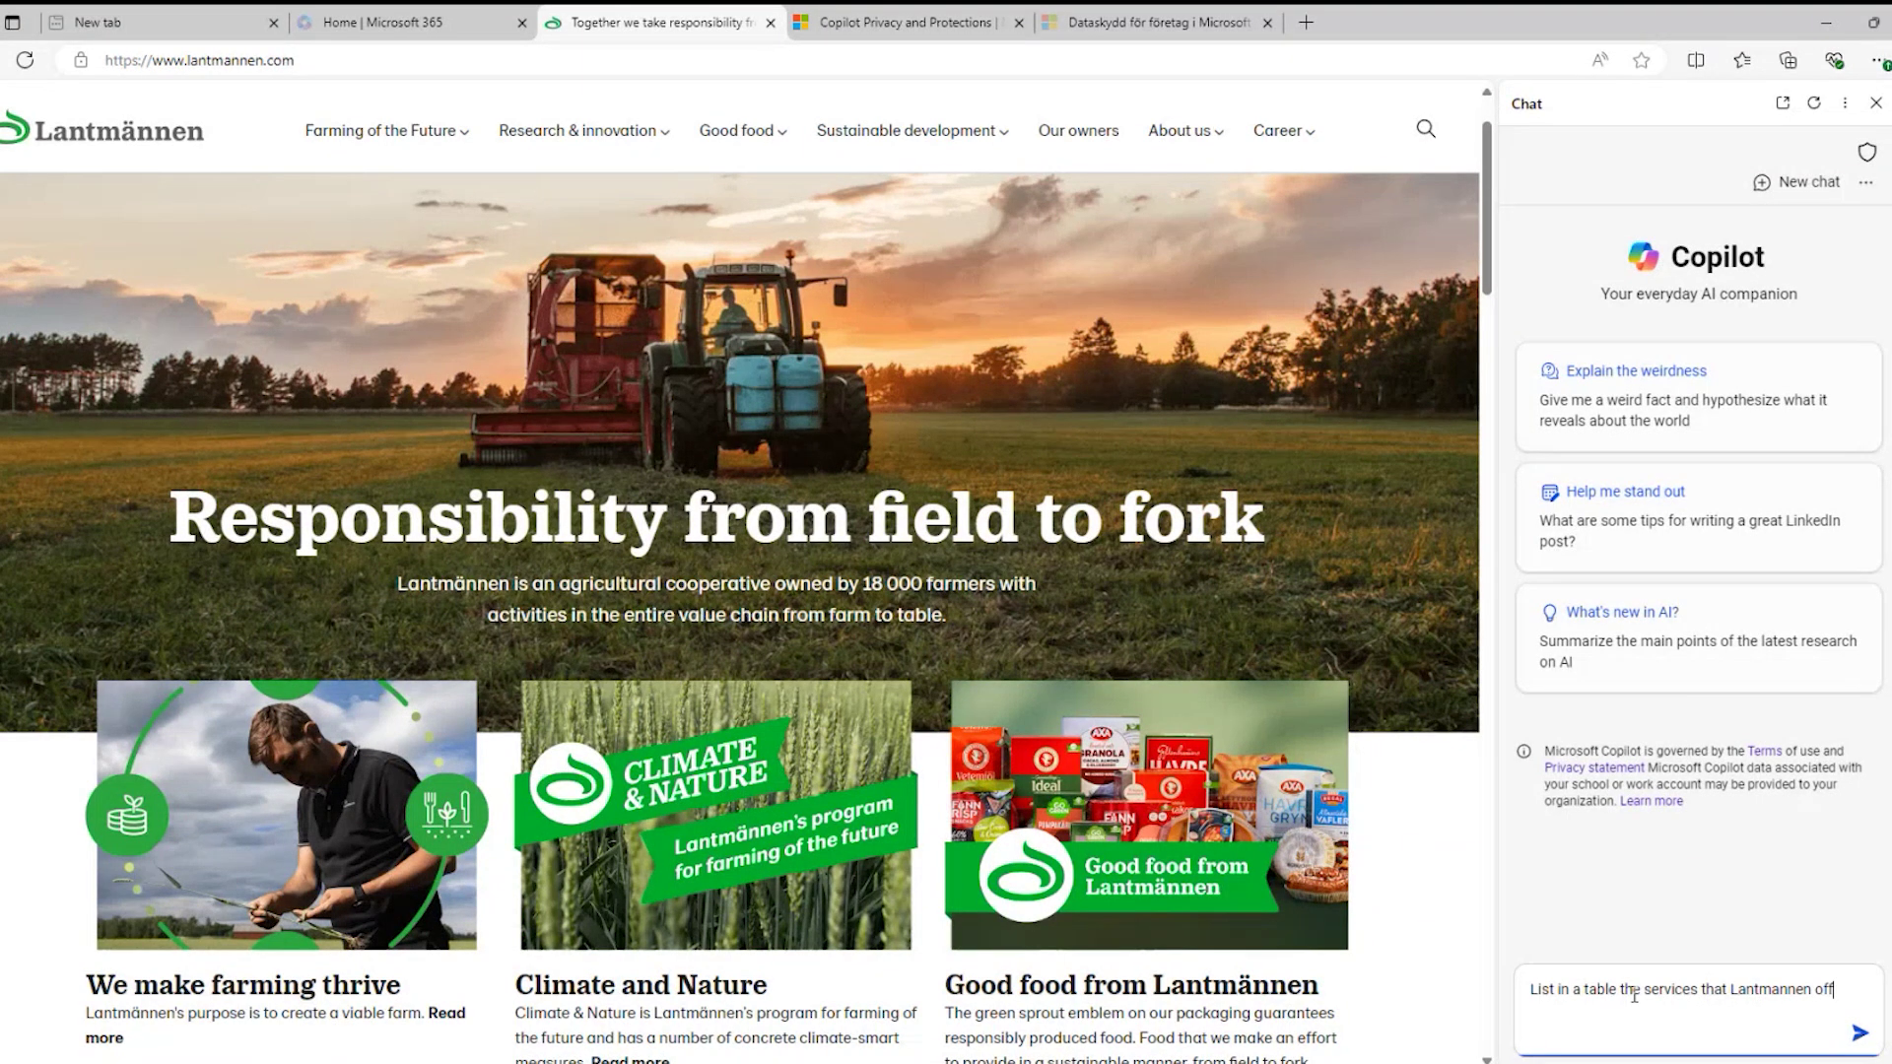
{"action": "type", "text": "er with"}
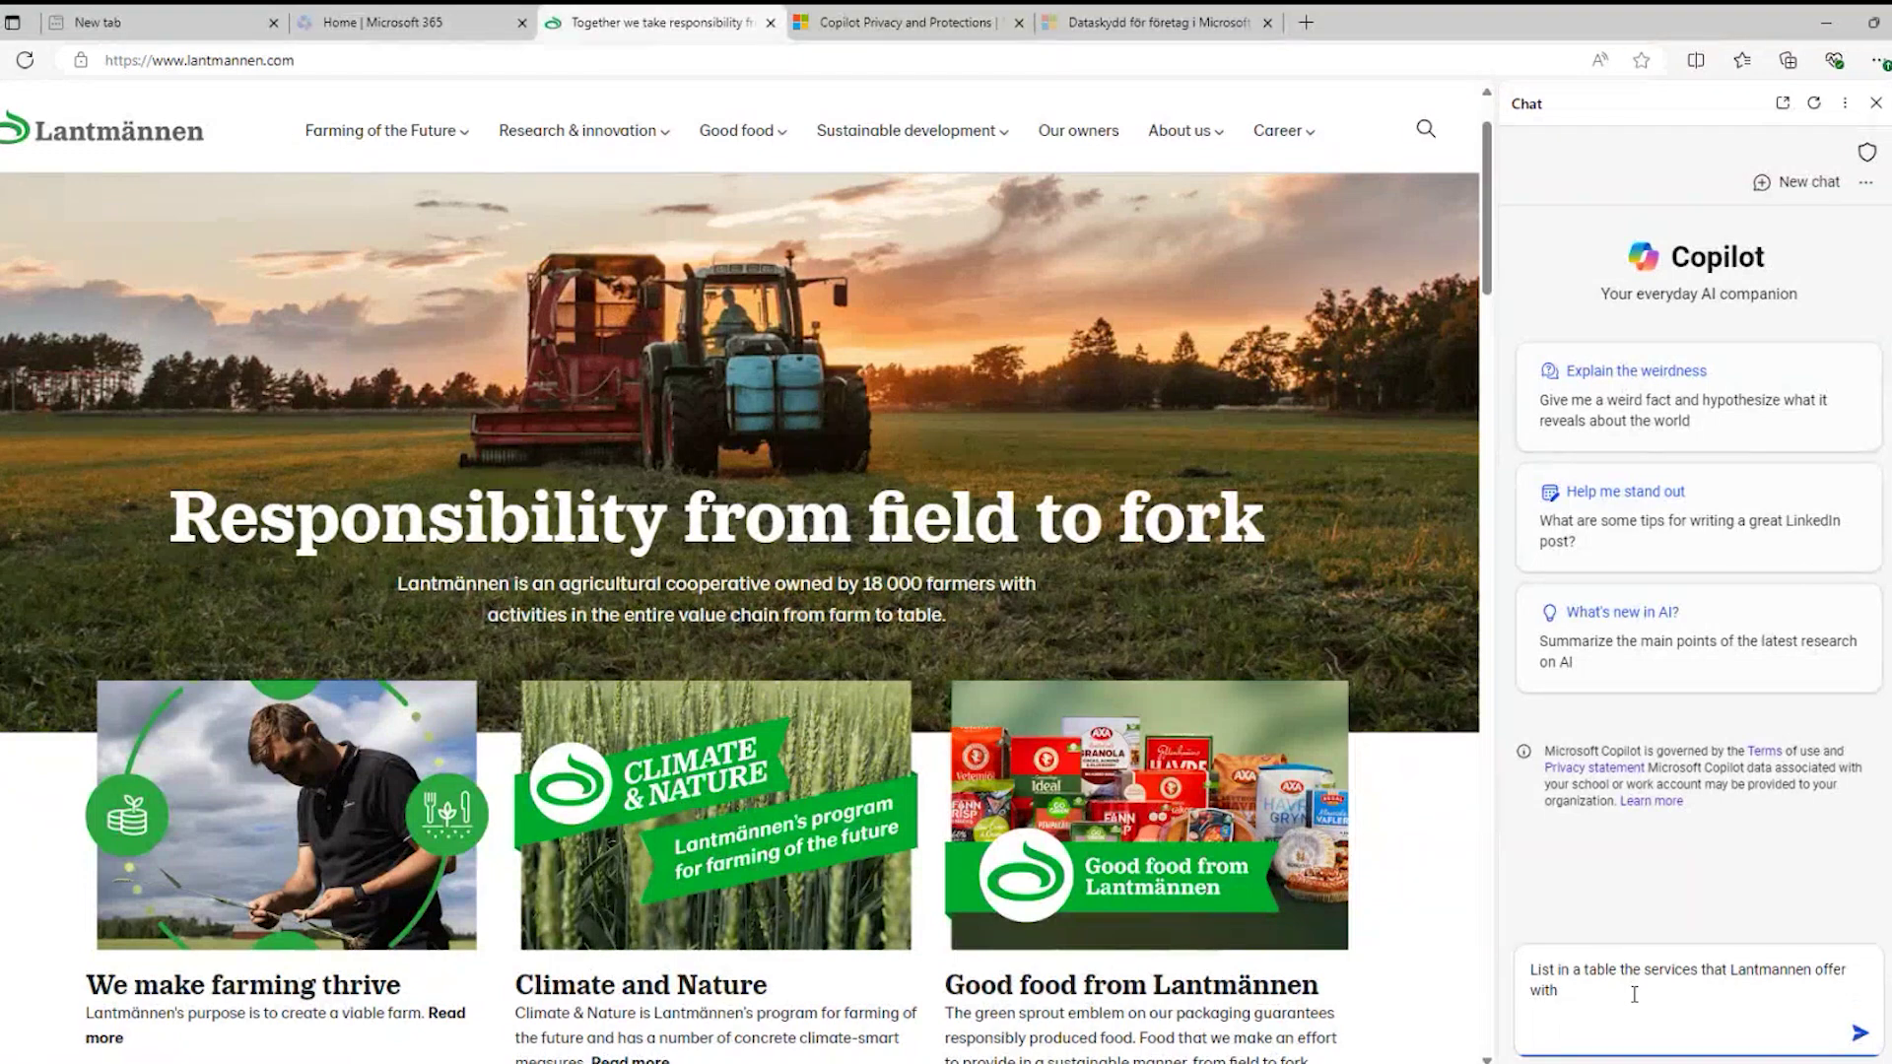
{"action": "type", "text": " prodcu"}
{"action": "key", "text": "BackSpace"}
{"action": "key", "text": "BackSpace"}
{"action": "key", "text": "BackSpace"}
{"action": "key", "text": "BackSpace"}
{"action": "key", "text": "BackSpace"}
{"action": "key", "text": "BackSpace"}
{"action": "type", "text": "services and benefits"}
{"action": "key", "text": "Return"}
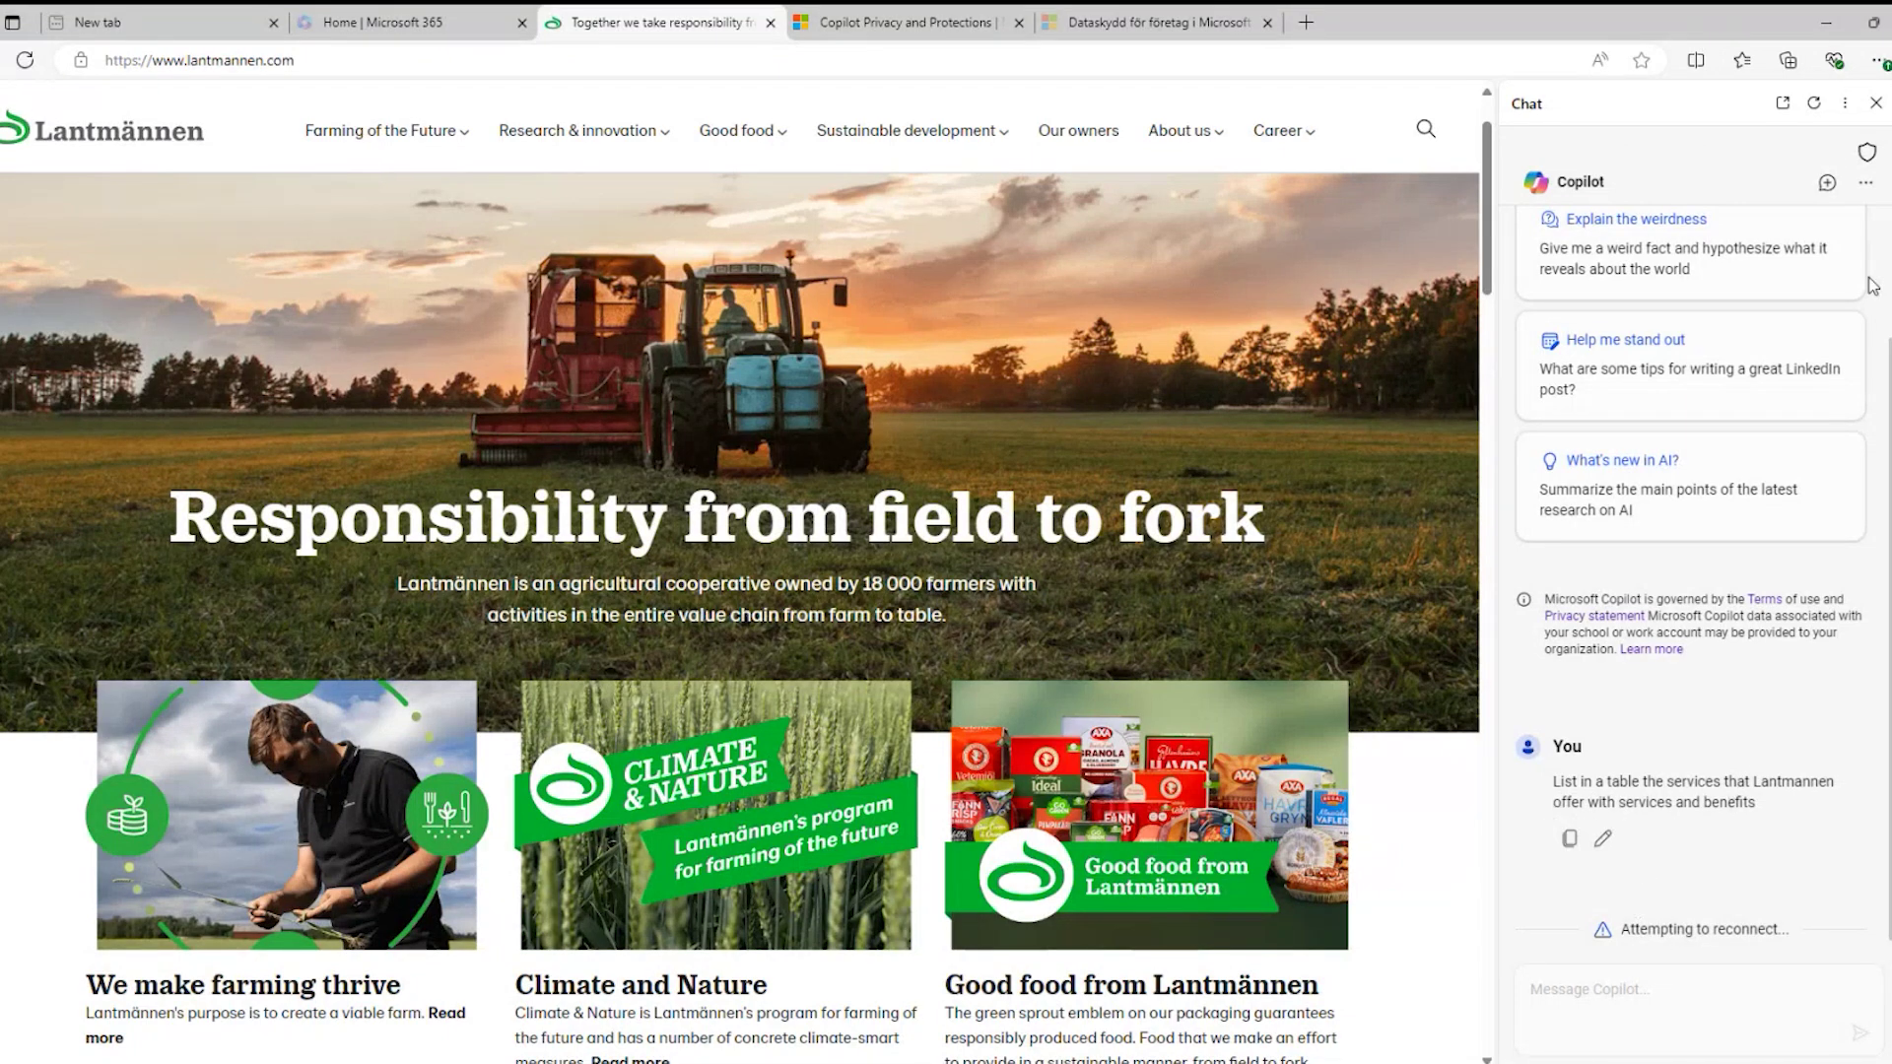
{"action": "left_click", "coordinate": [1827, 188]}
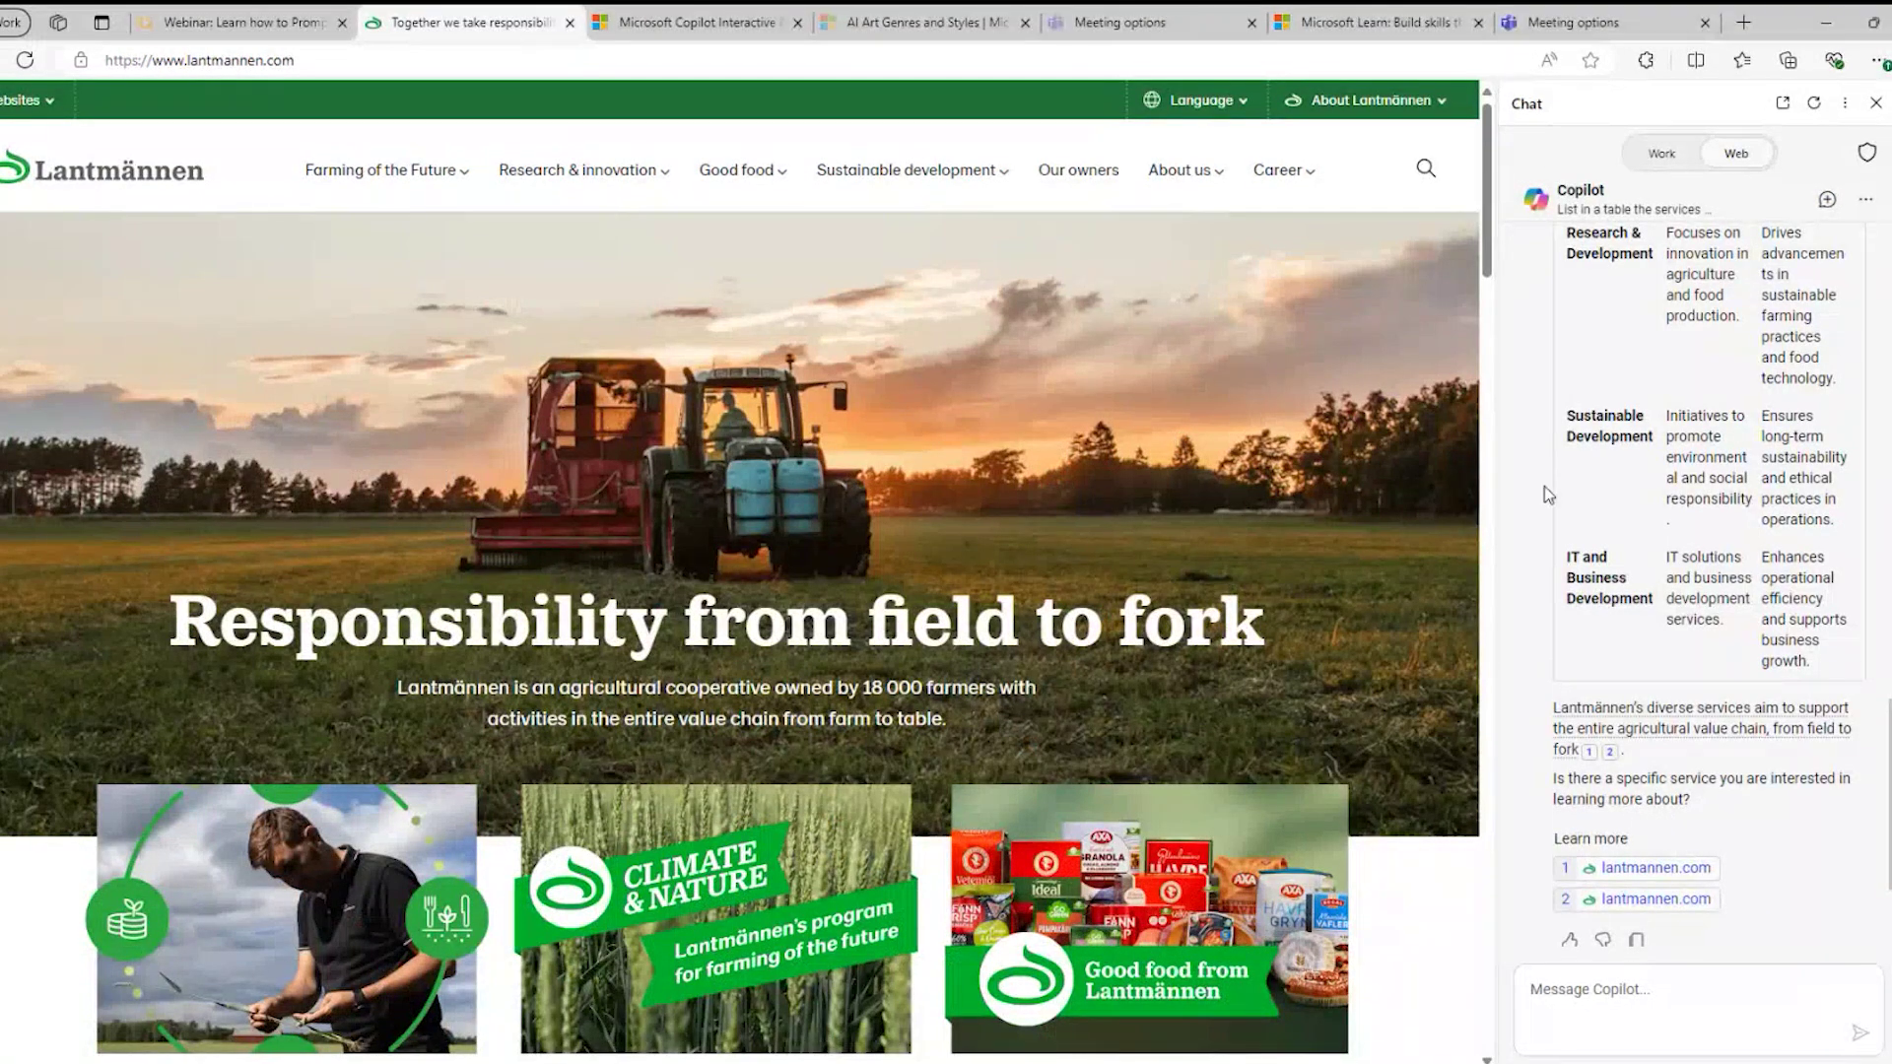
- Review the side chat's table of Lantmännen services, descriptions and benefits, including its source links and suggested follow-up questions
{"action": "scroll", "coordinate": [1612, 325], "scroll_direction": "up", "scroll_amount": 1}
{"action": "scroll", "coordinate": [1611, 325], "scroll_direction": "up", "scroll_amount": 10}
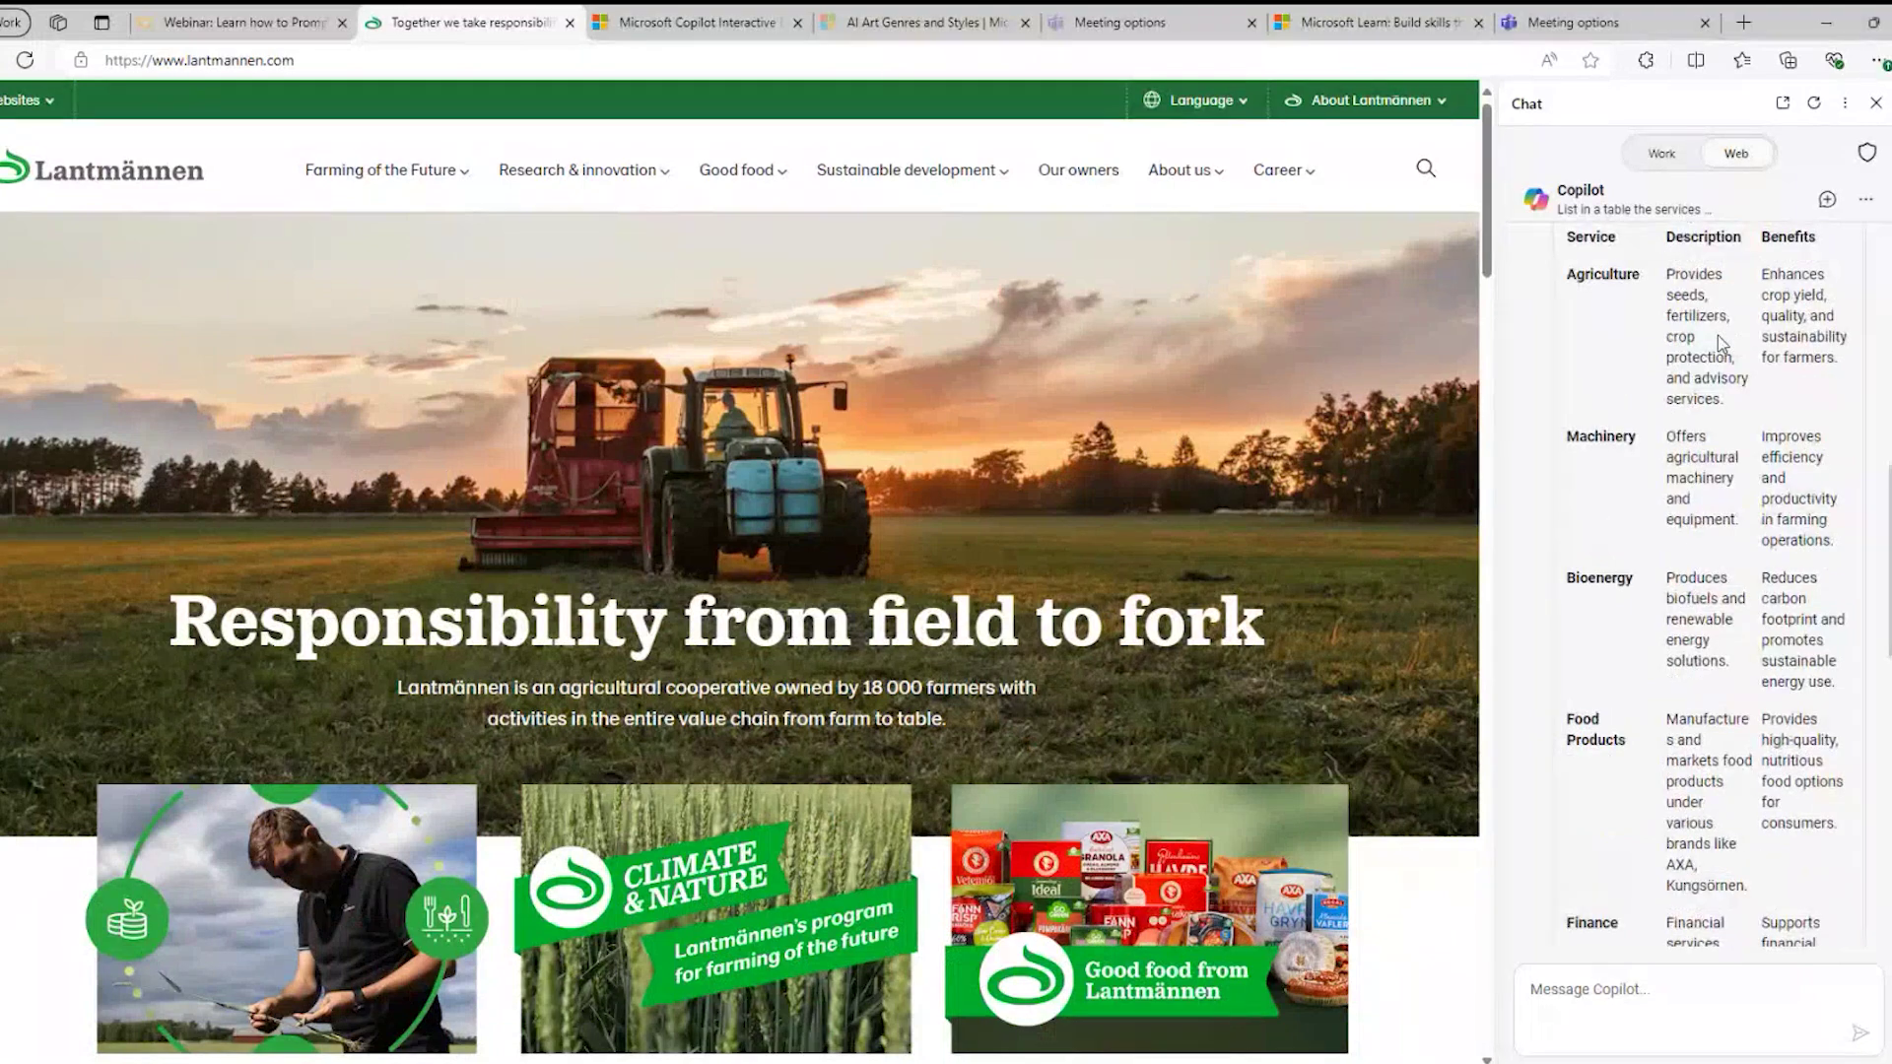
{"action": "scroll", "coordinate": [1709, 397], "scroll_direction": "down", "scroll_amount": 3}
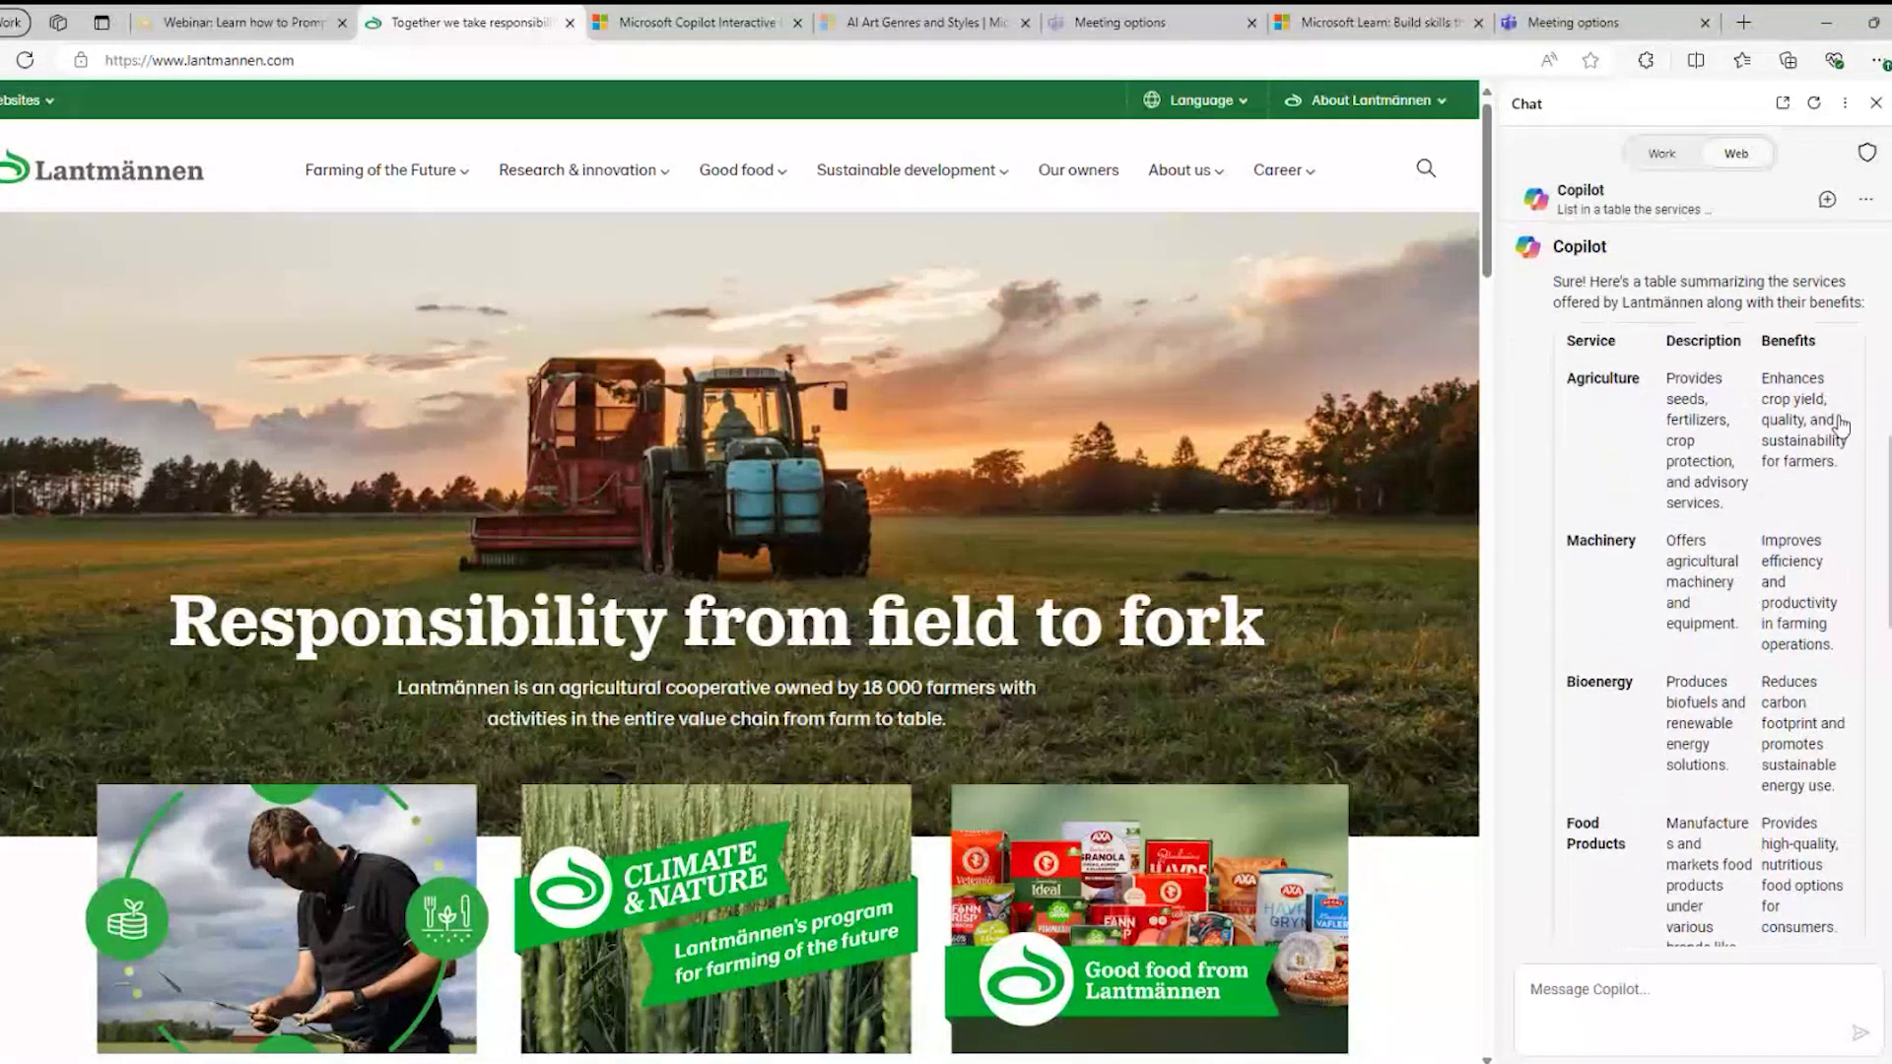
{"action": "scroll", "coordinate": [1843, 399], "scroll_direction": "down", "scroll_amount": 2}
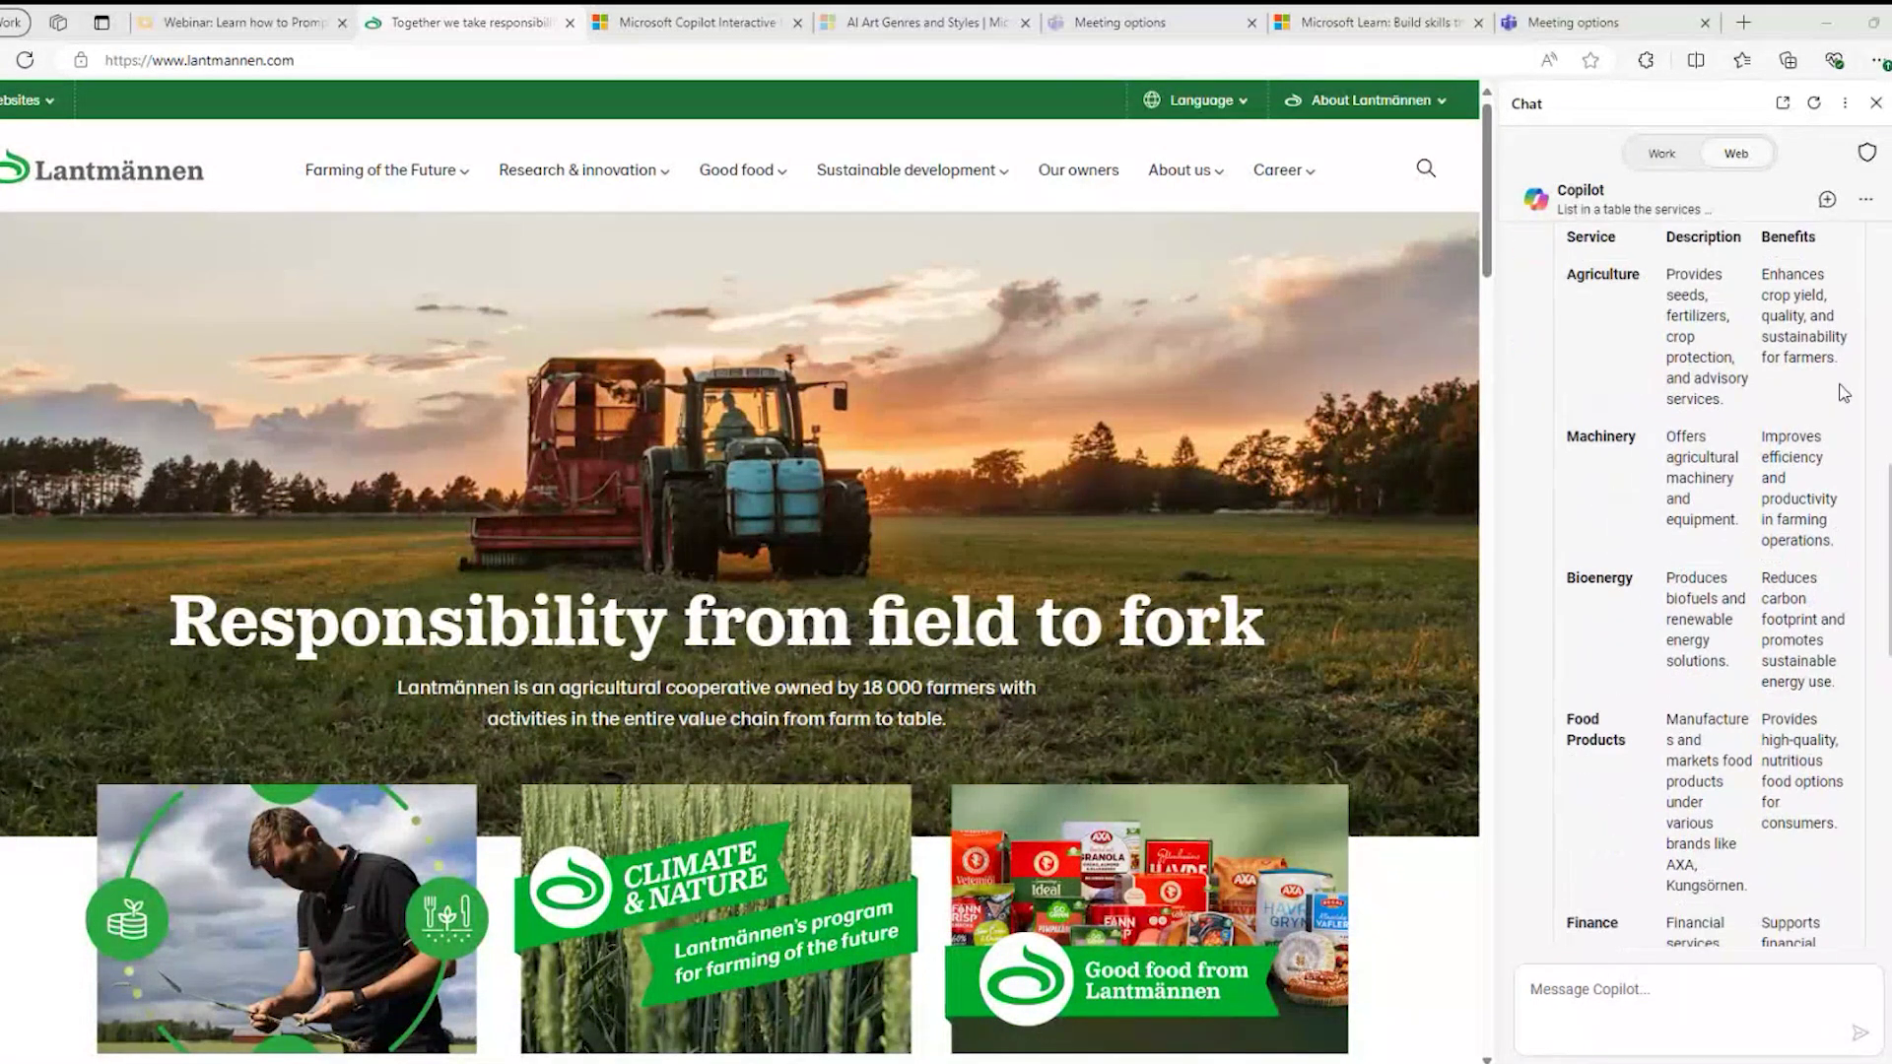
{"action": "scroll", "coordinate": [1843, 414], "scroll_direction": "down", "scroll_amount": 6}
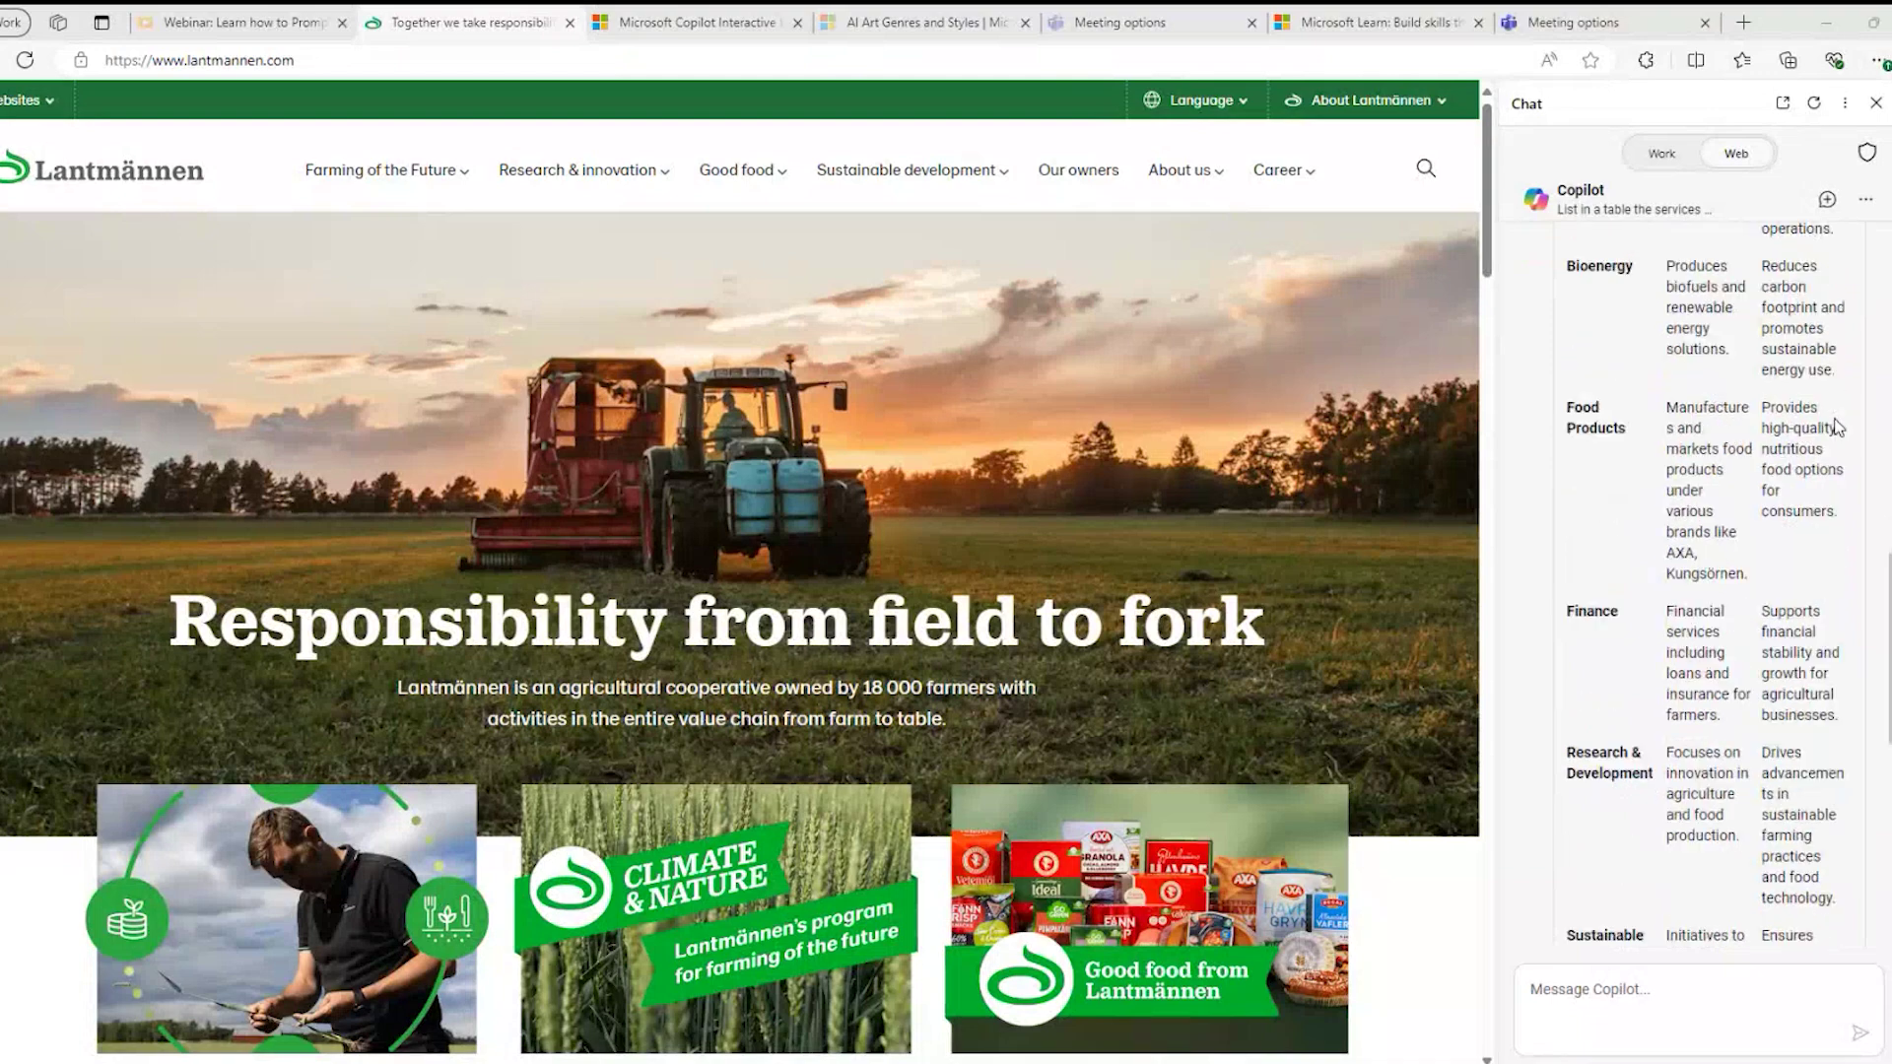
{"action": "scroll", "coordinate": [1838, 434], "scroll_direction": "down", "scroll_amount": 3}
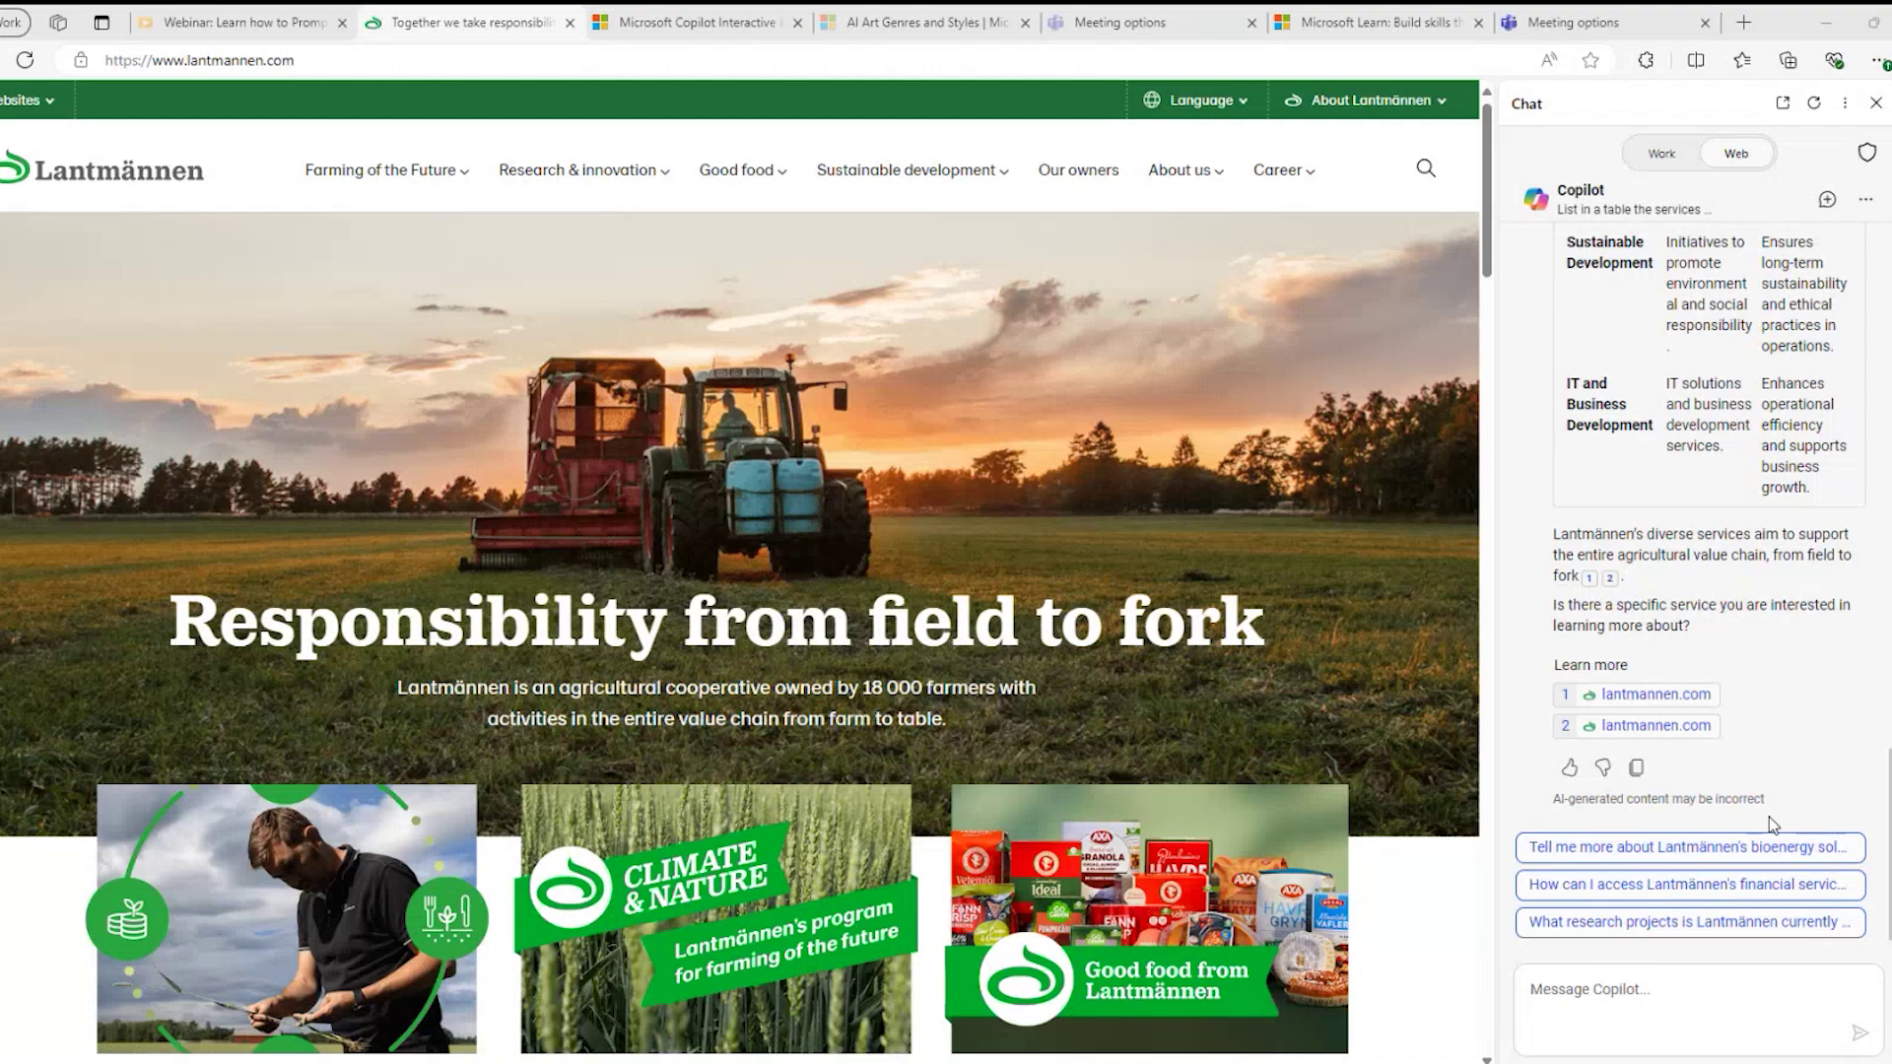
{"action": "left_click", "coordinate": [1673, 1005]}
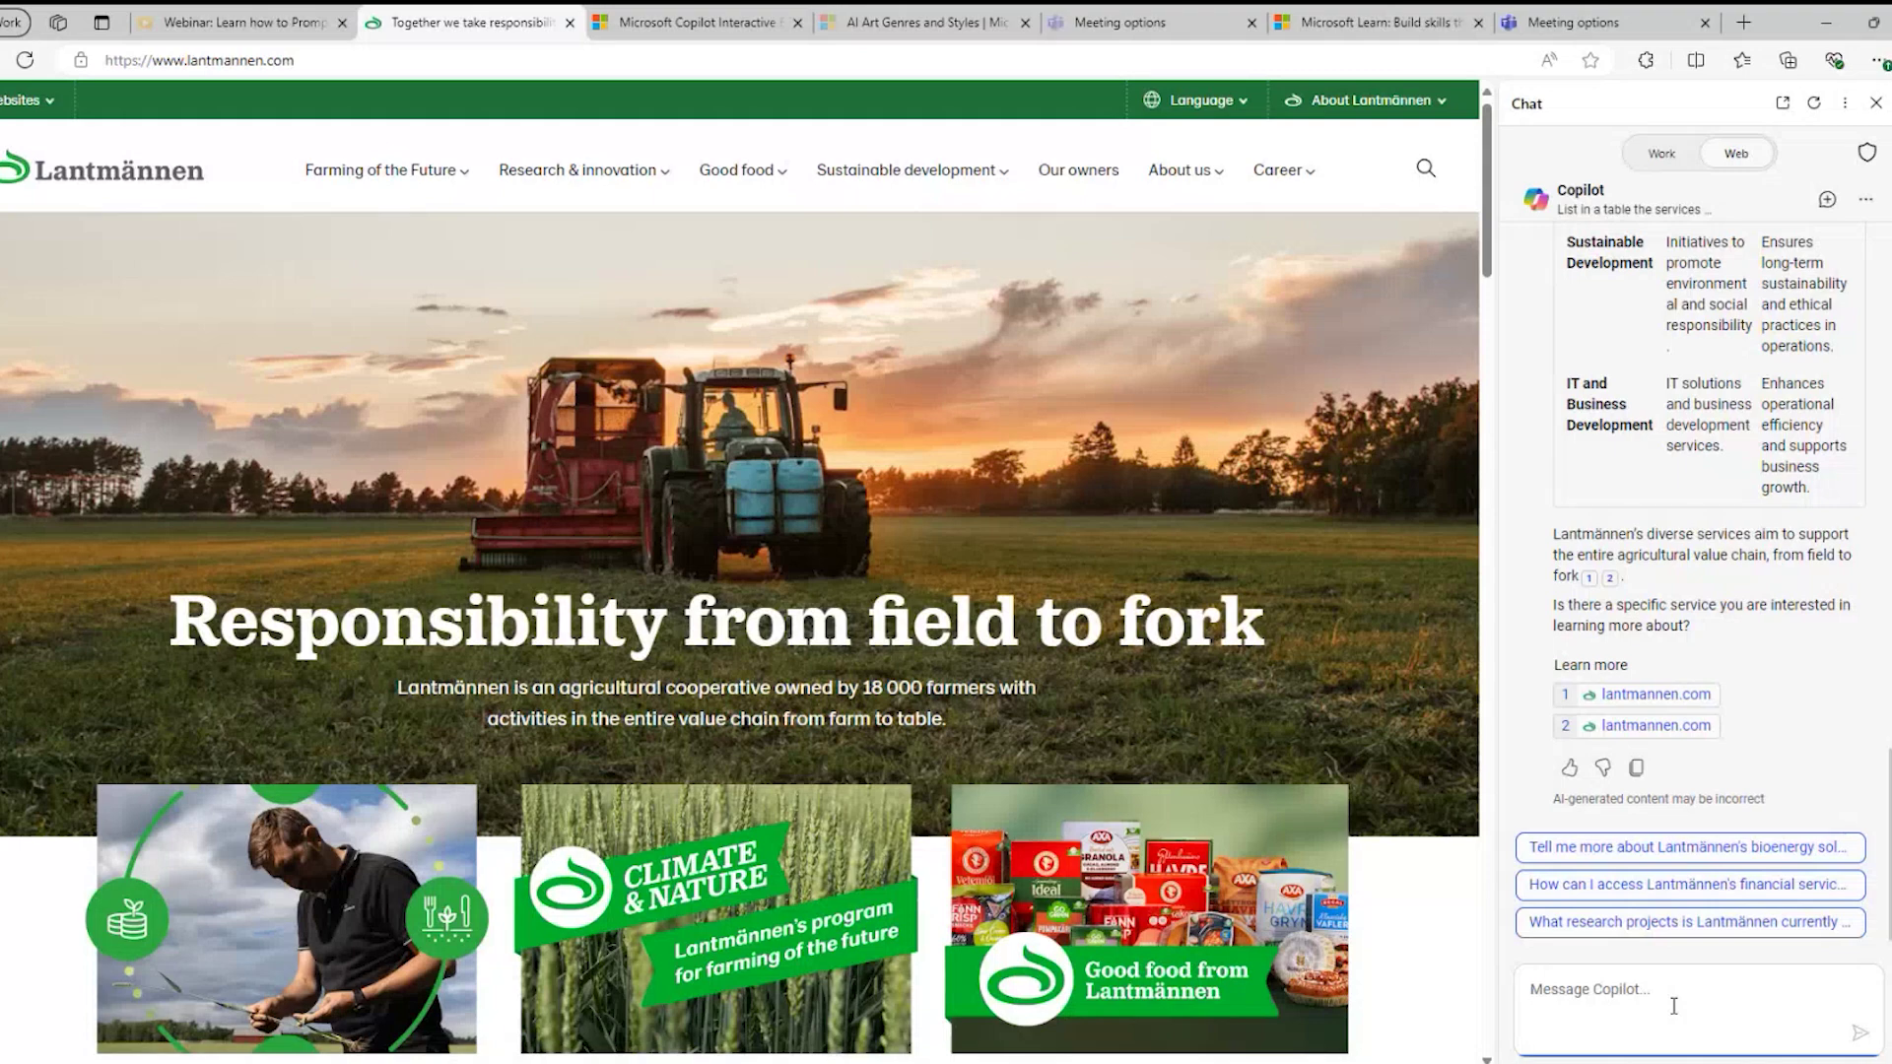
- Load copilot.microsoft.com in the current tab, switch it to Web mode and close the side chat
{"action": "left_click", "coordinate": [532, 59]}
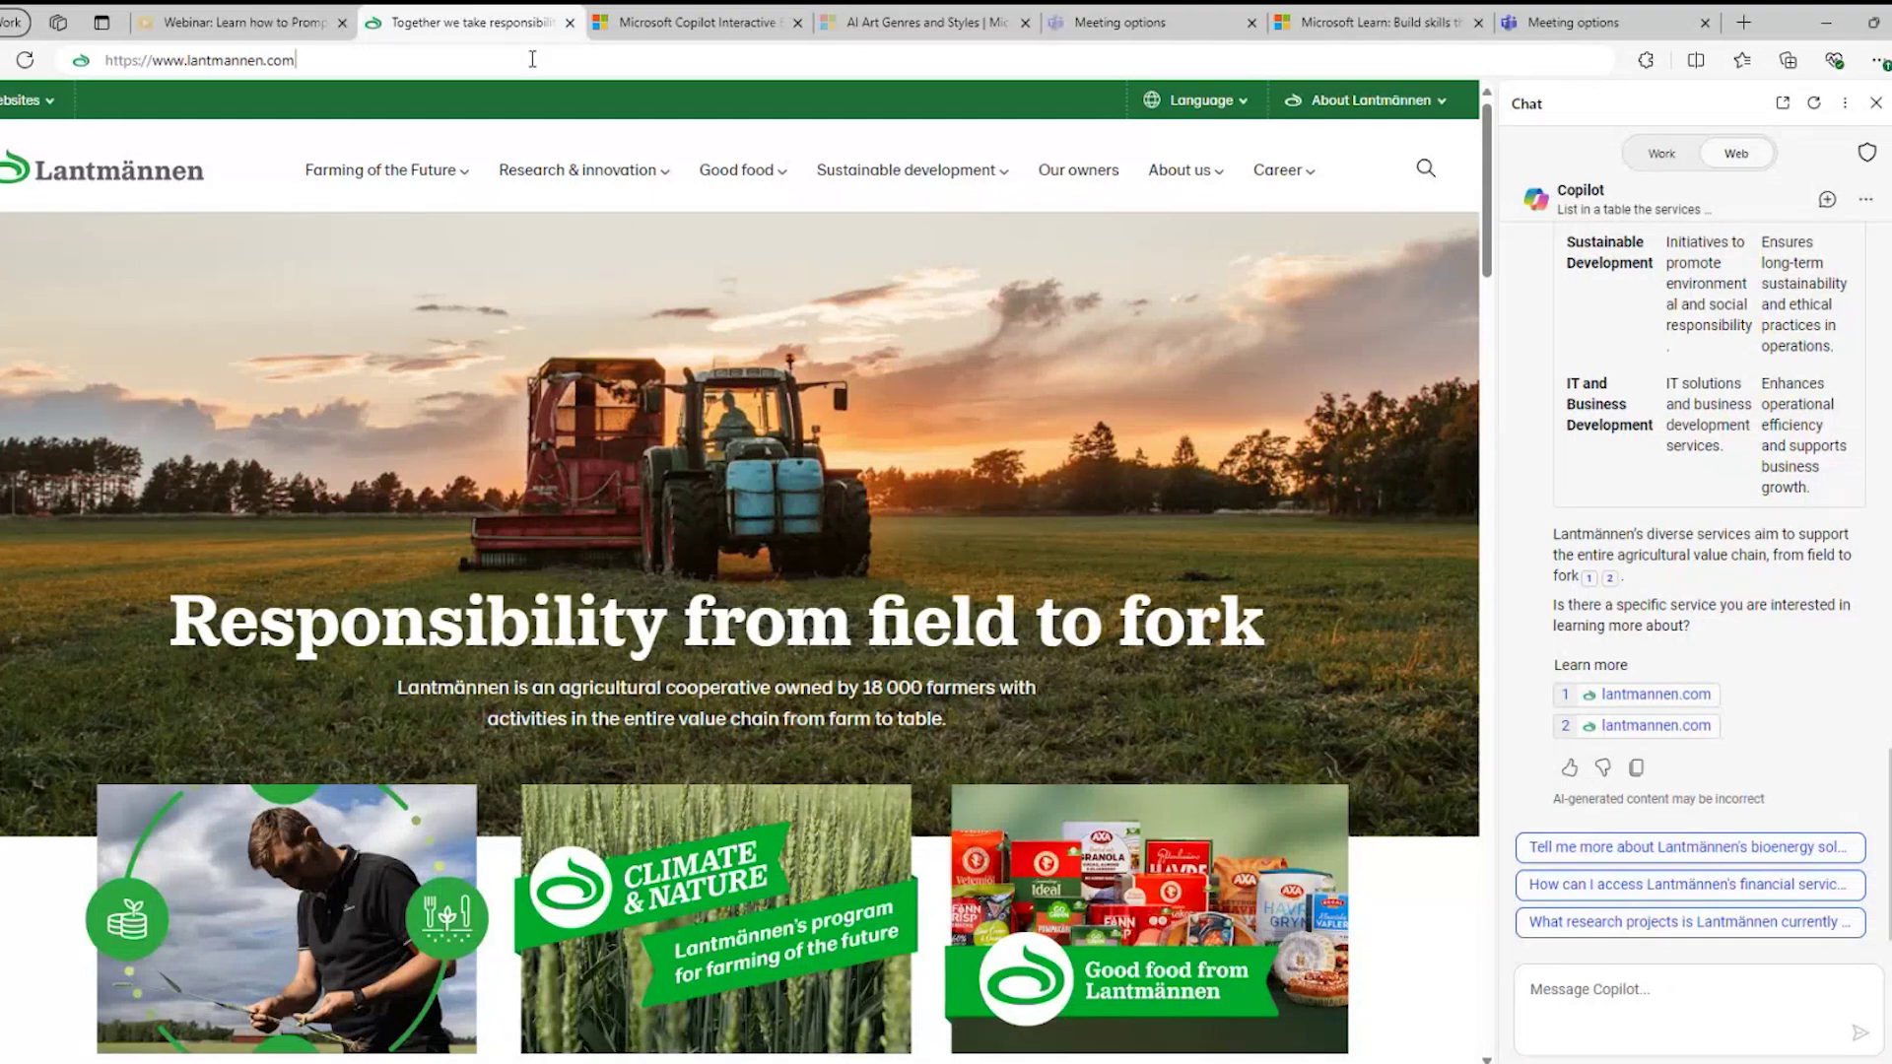
{"action": "type", "text": "copilot.microsoft"}
{"action": "key", "text": "Return"}
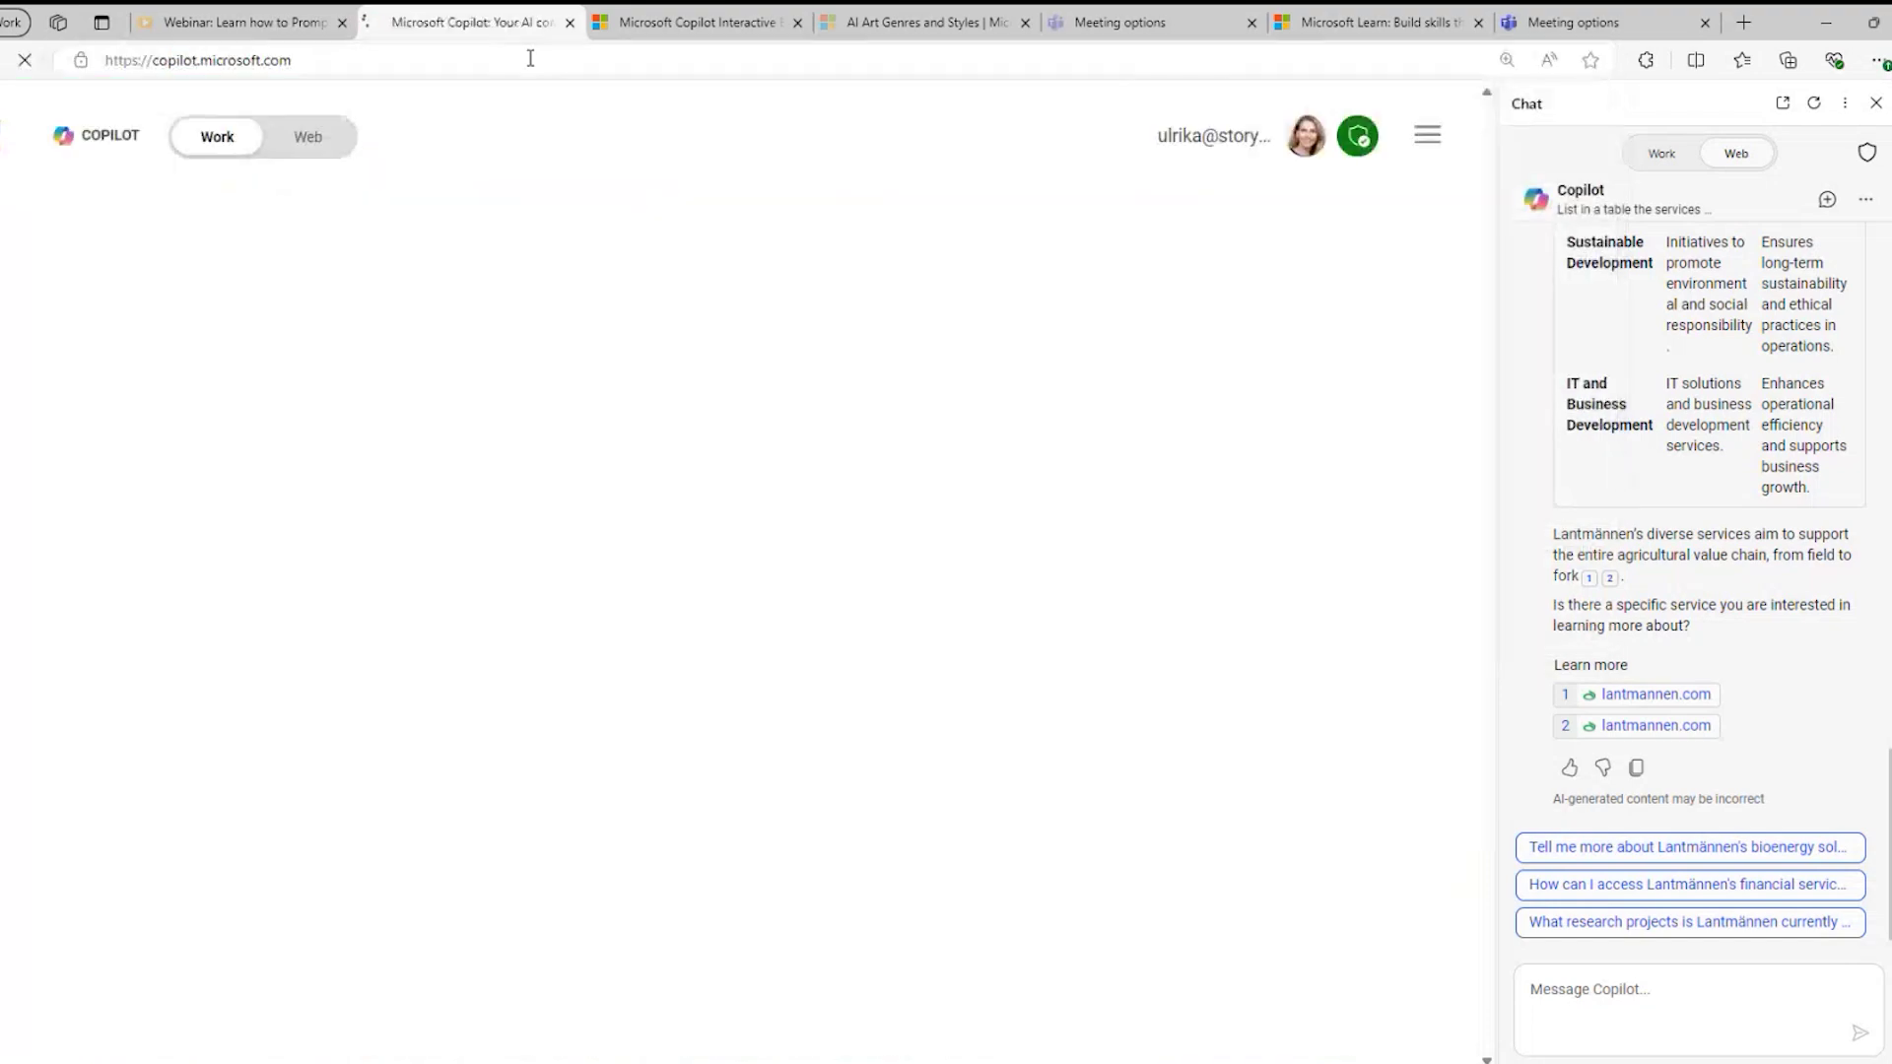
{"action": "left_click", "coordinate": [306, 143]}
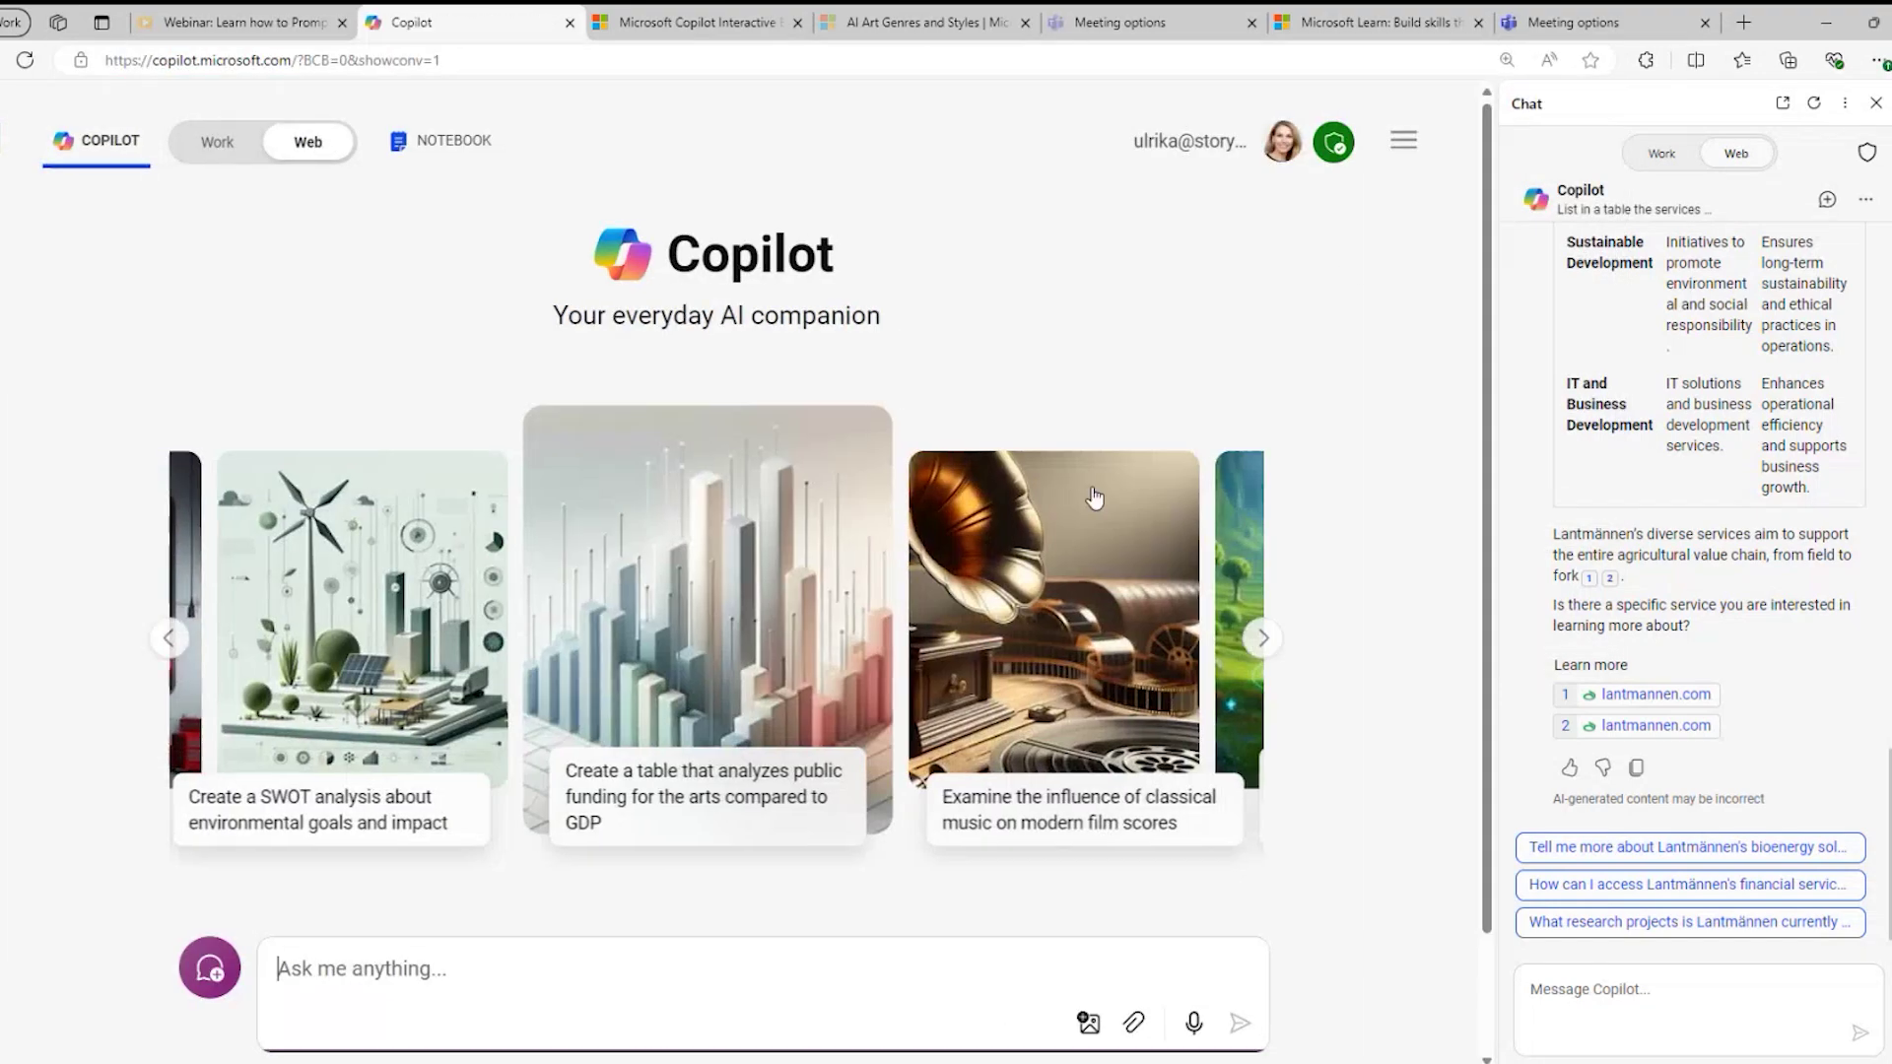
{"action": "left_click", "coordinate": [1874, 104]}
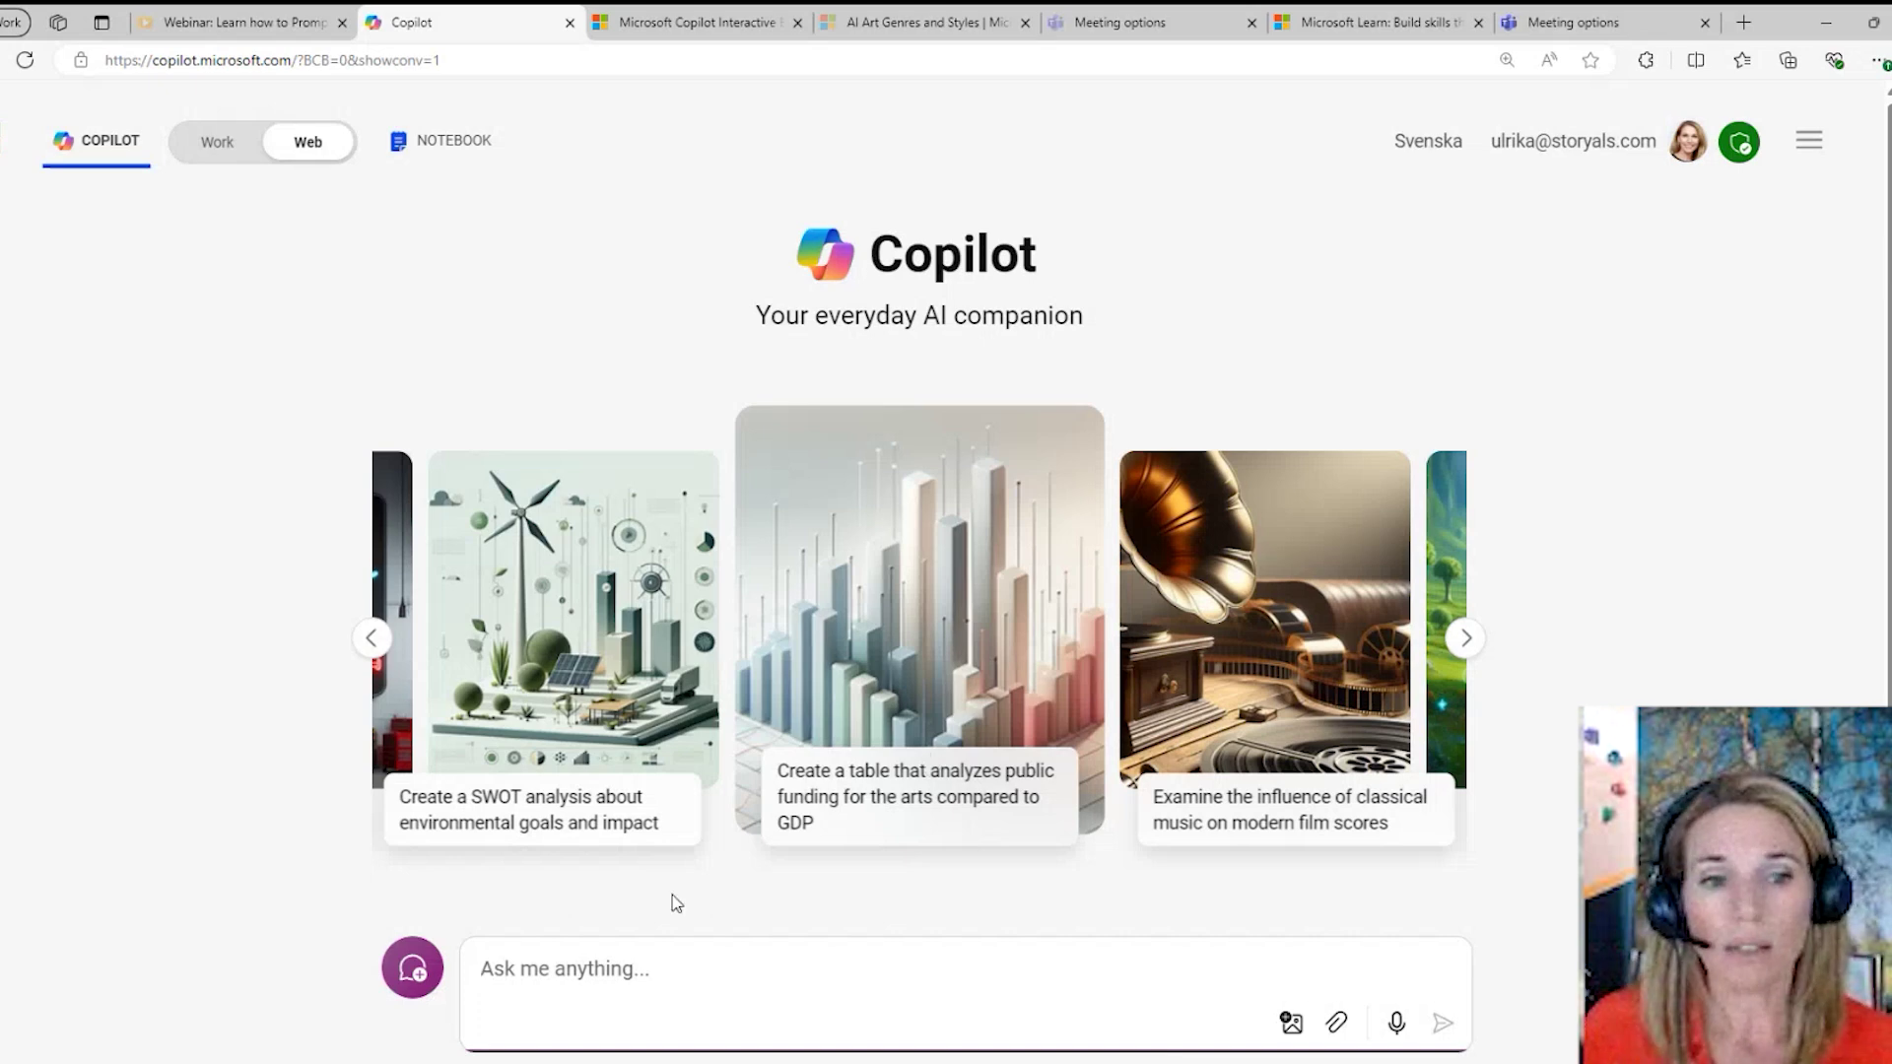
- Check the options for adding an image, and write the prompt "Summarize this report in three key highlights" without sending it
{"action": "left_click", "coordinate": [1290, 1025]}
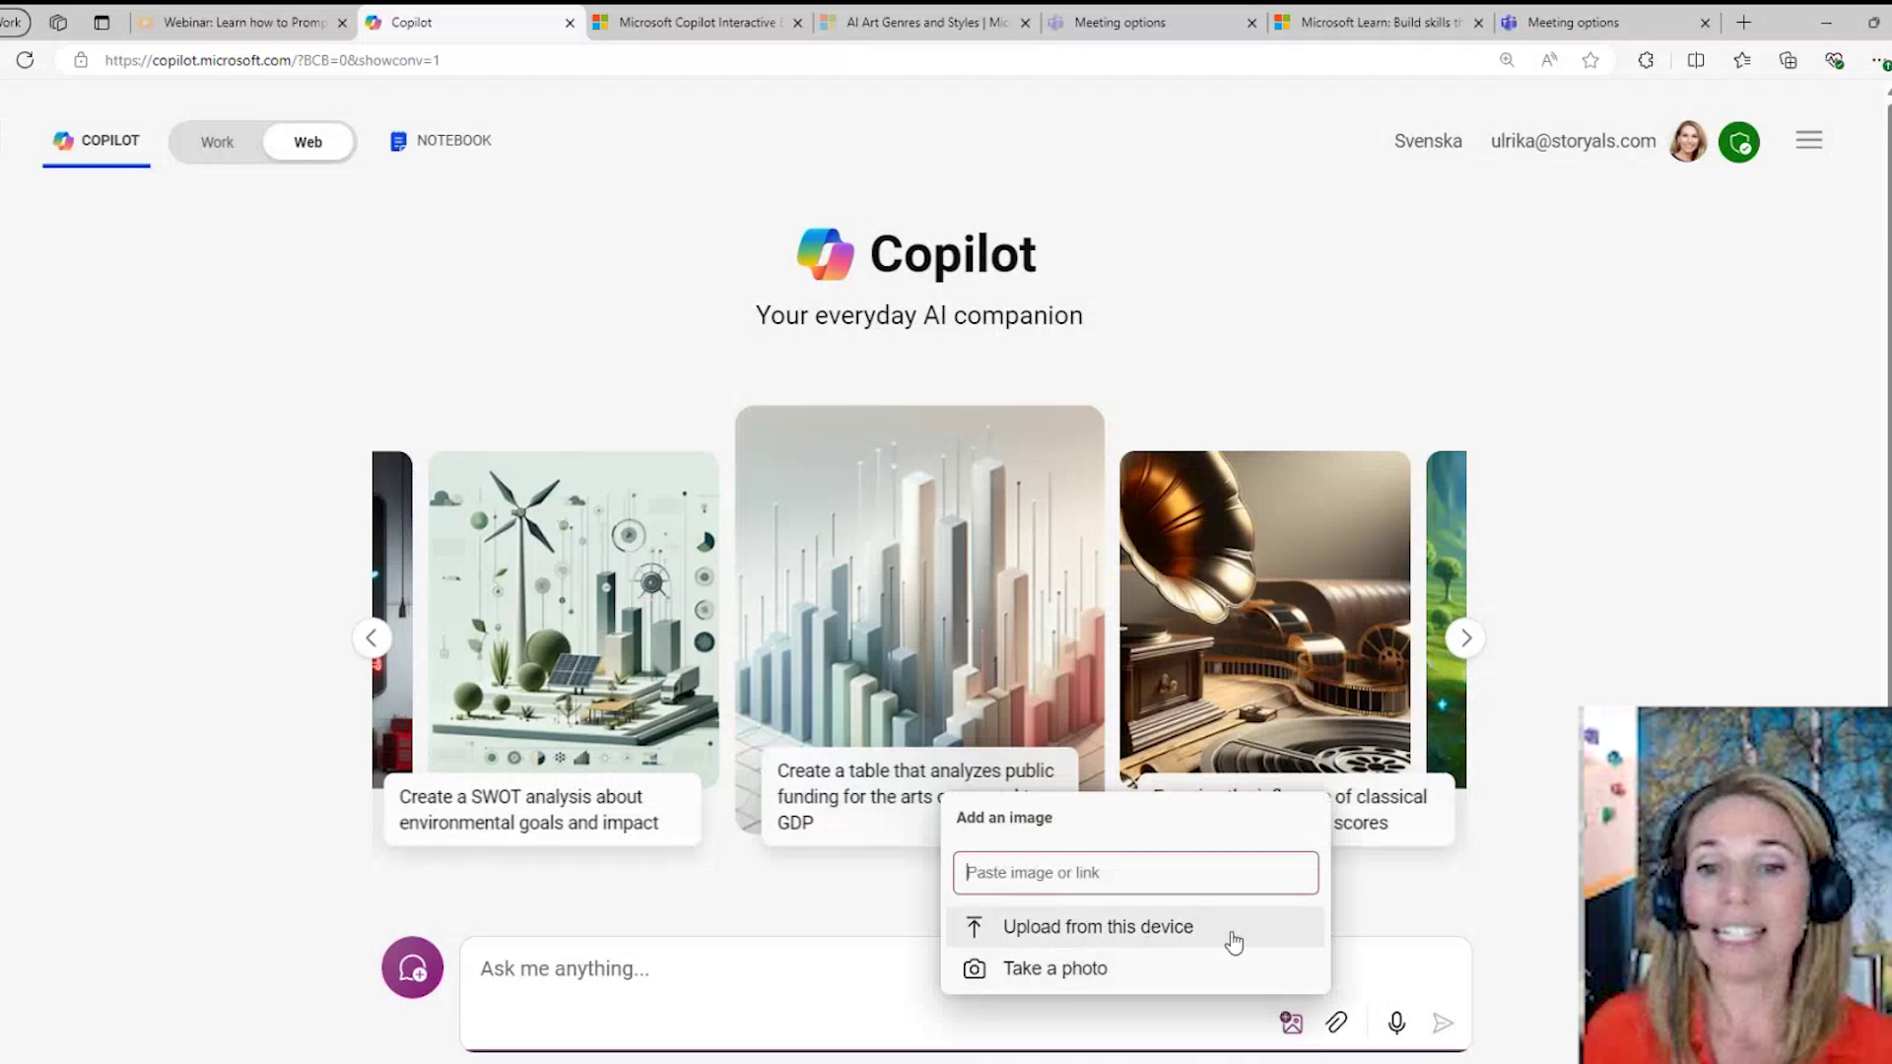
{"action": "left_click", "coordinate": [1375, 968]}
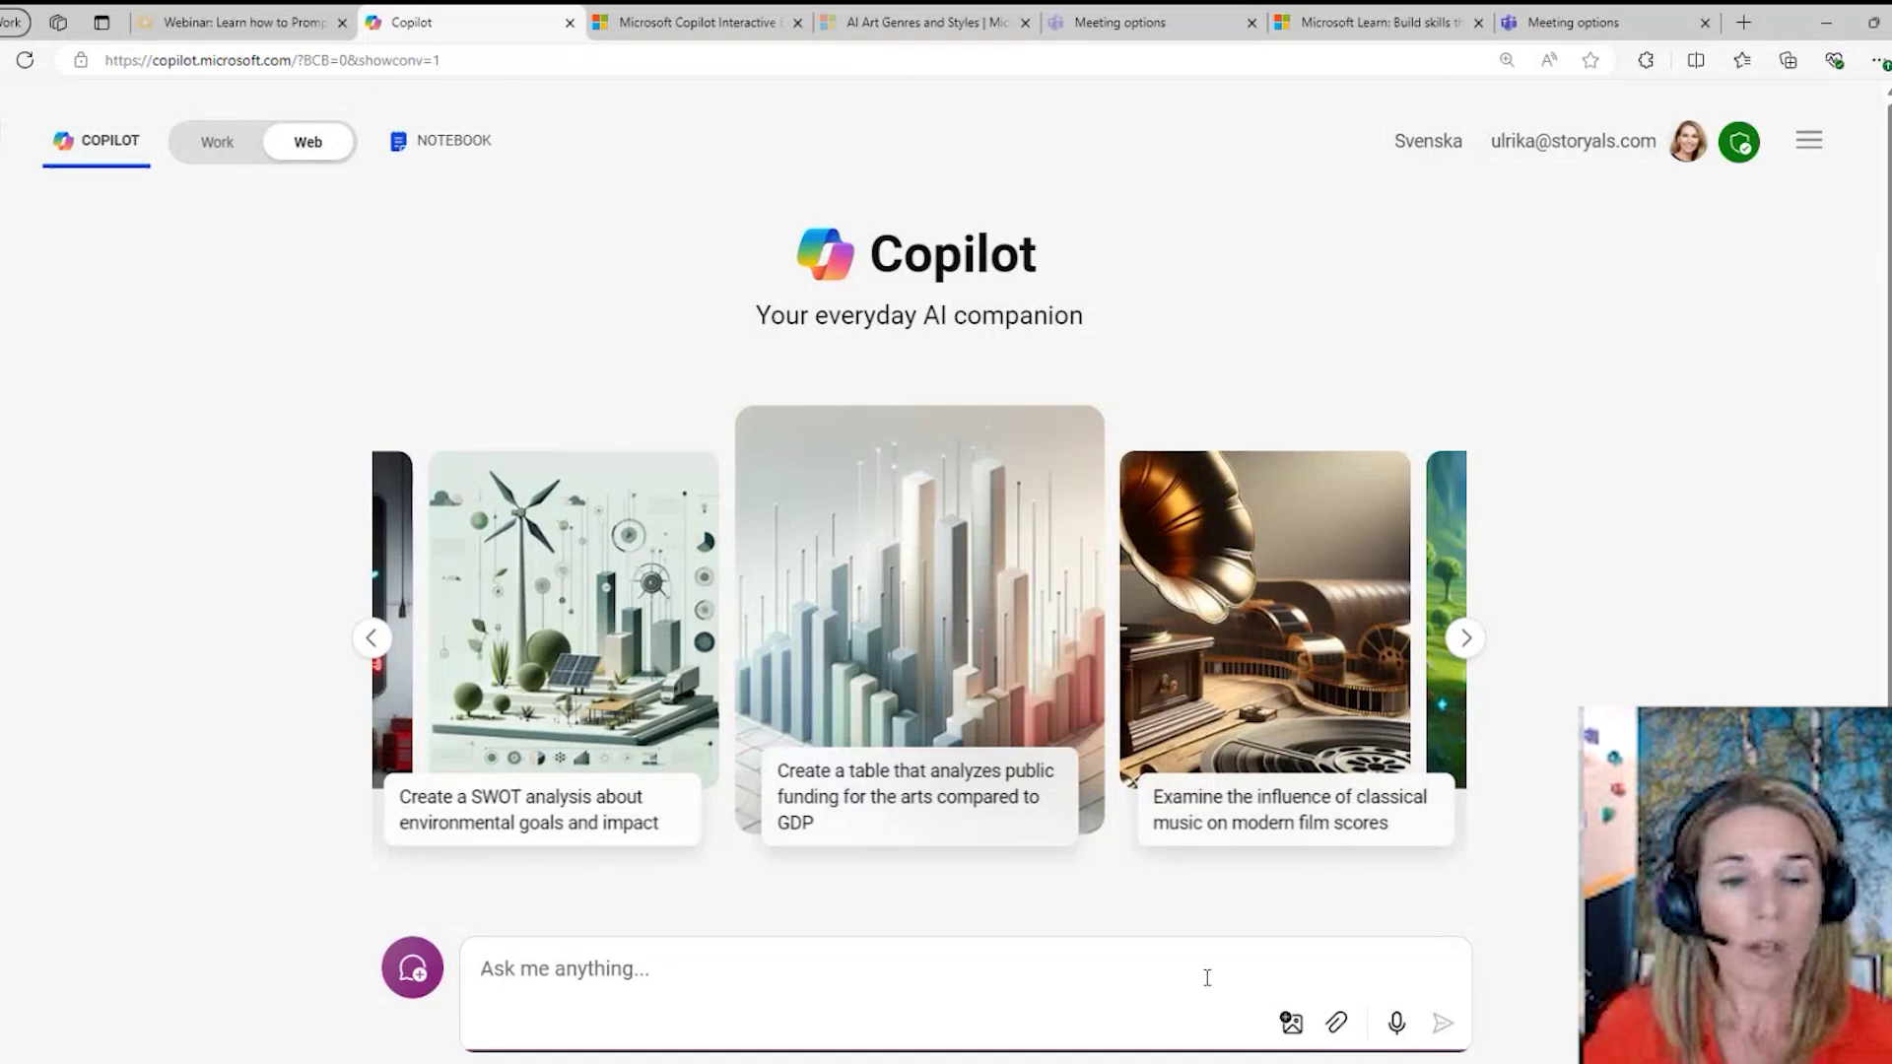
{"action": "type", "text": "Summar"}
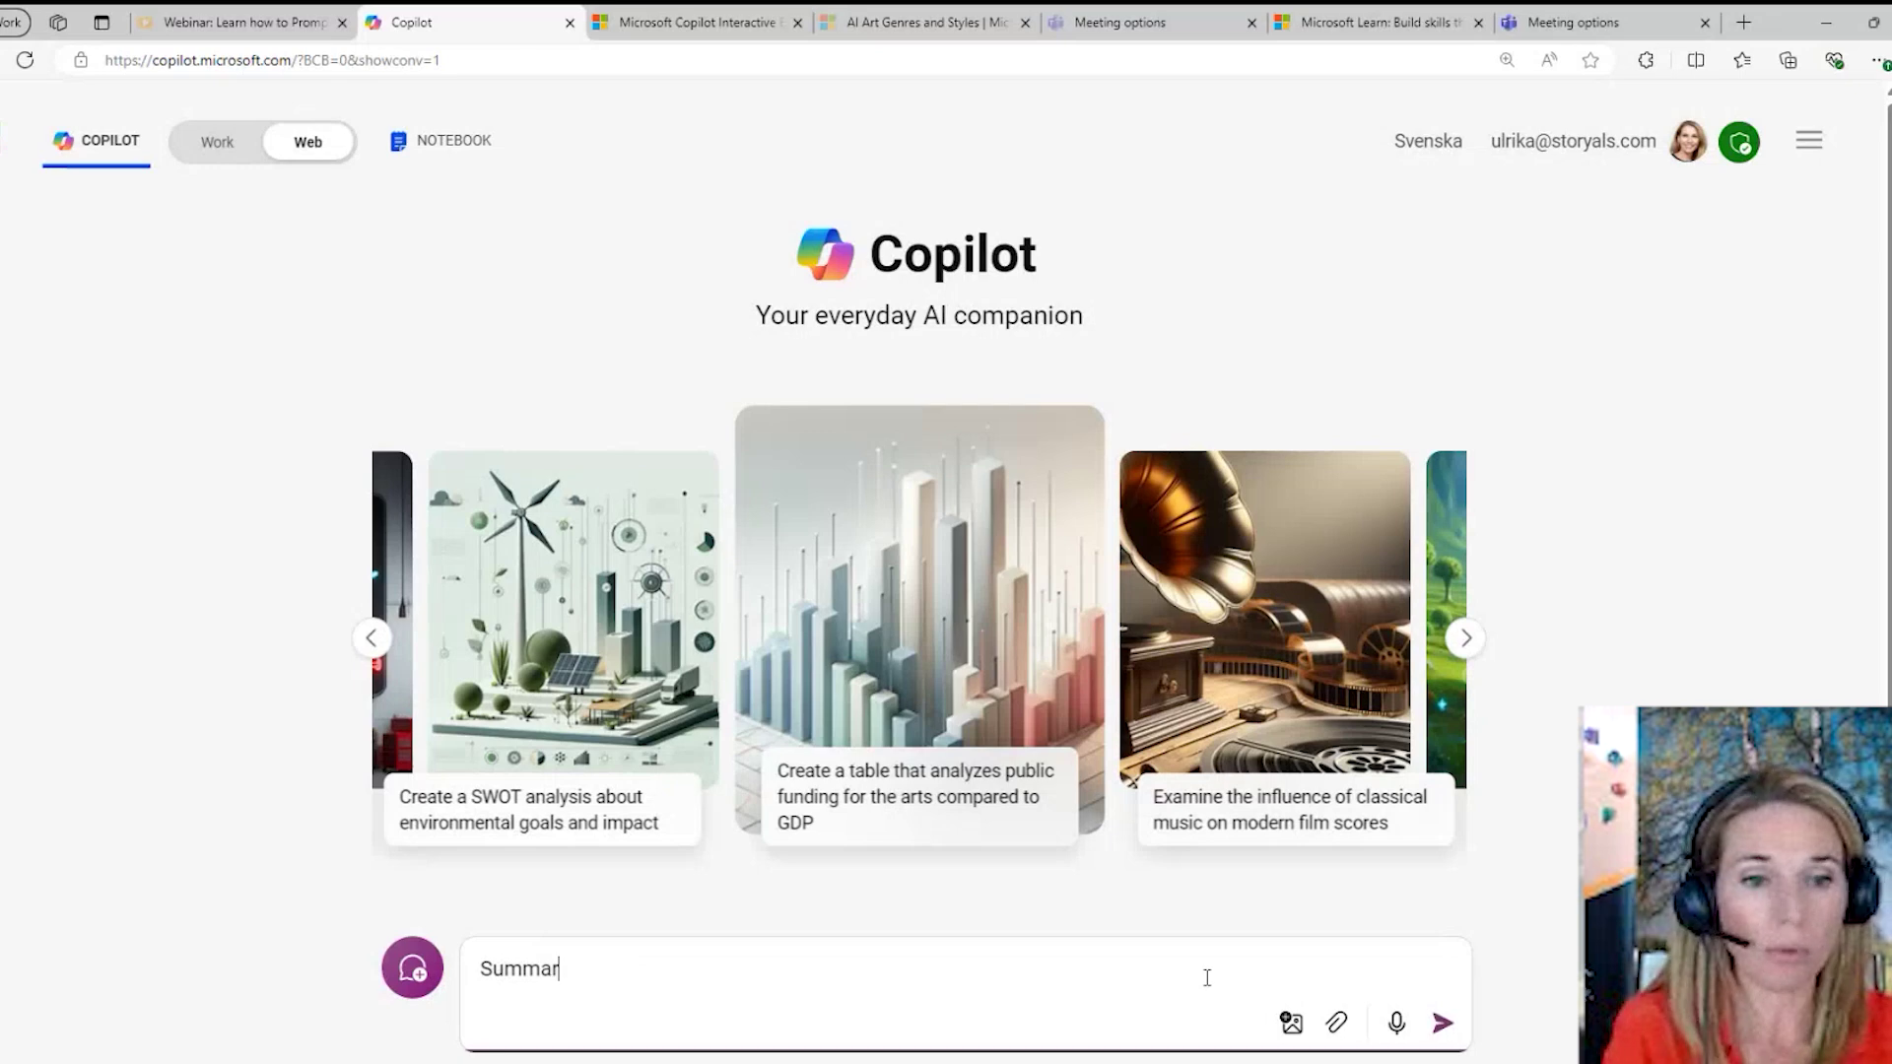
{"action": "type", "text": "ize this report in "}
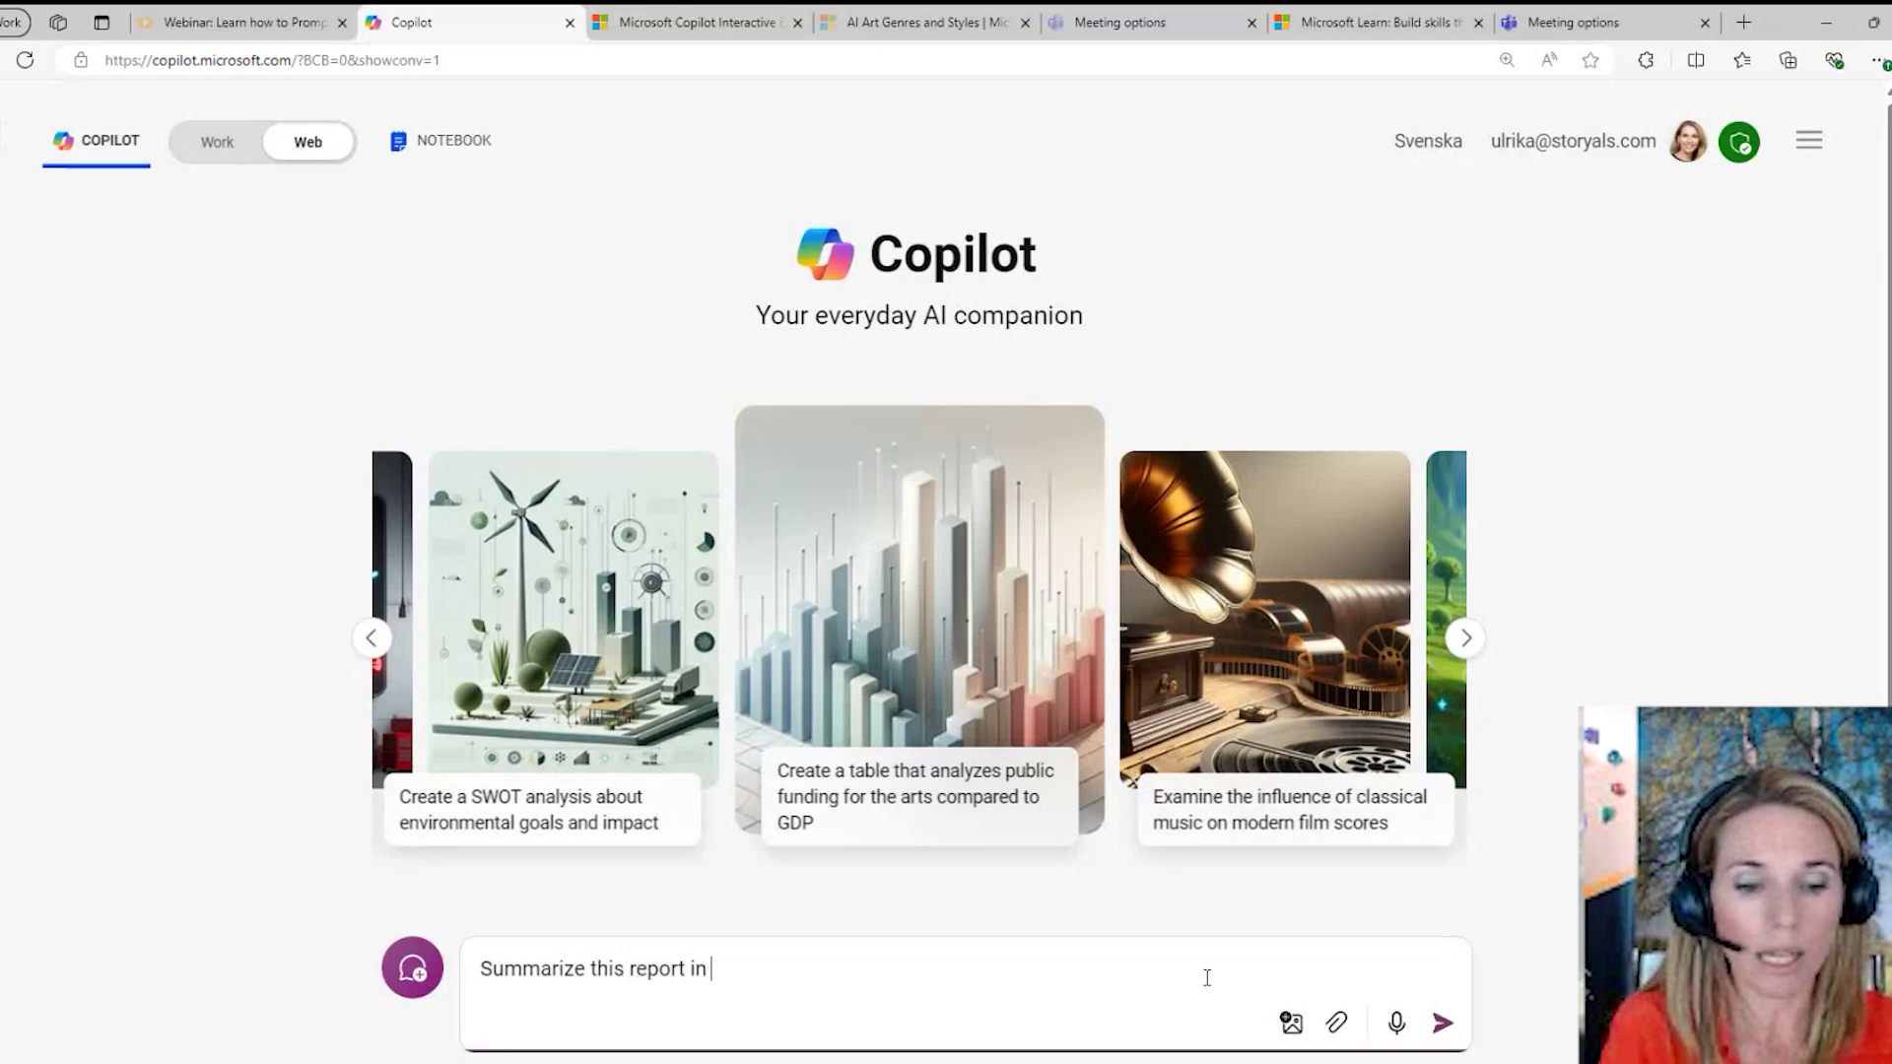
{"action": "type", "text": "three key h"}
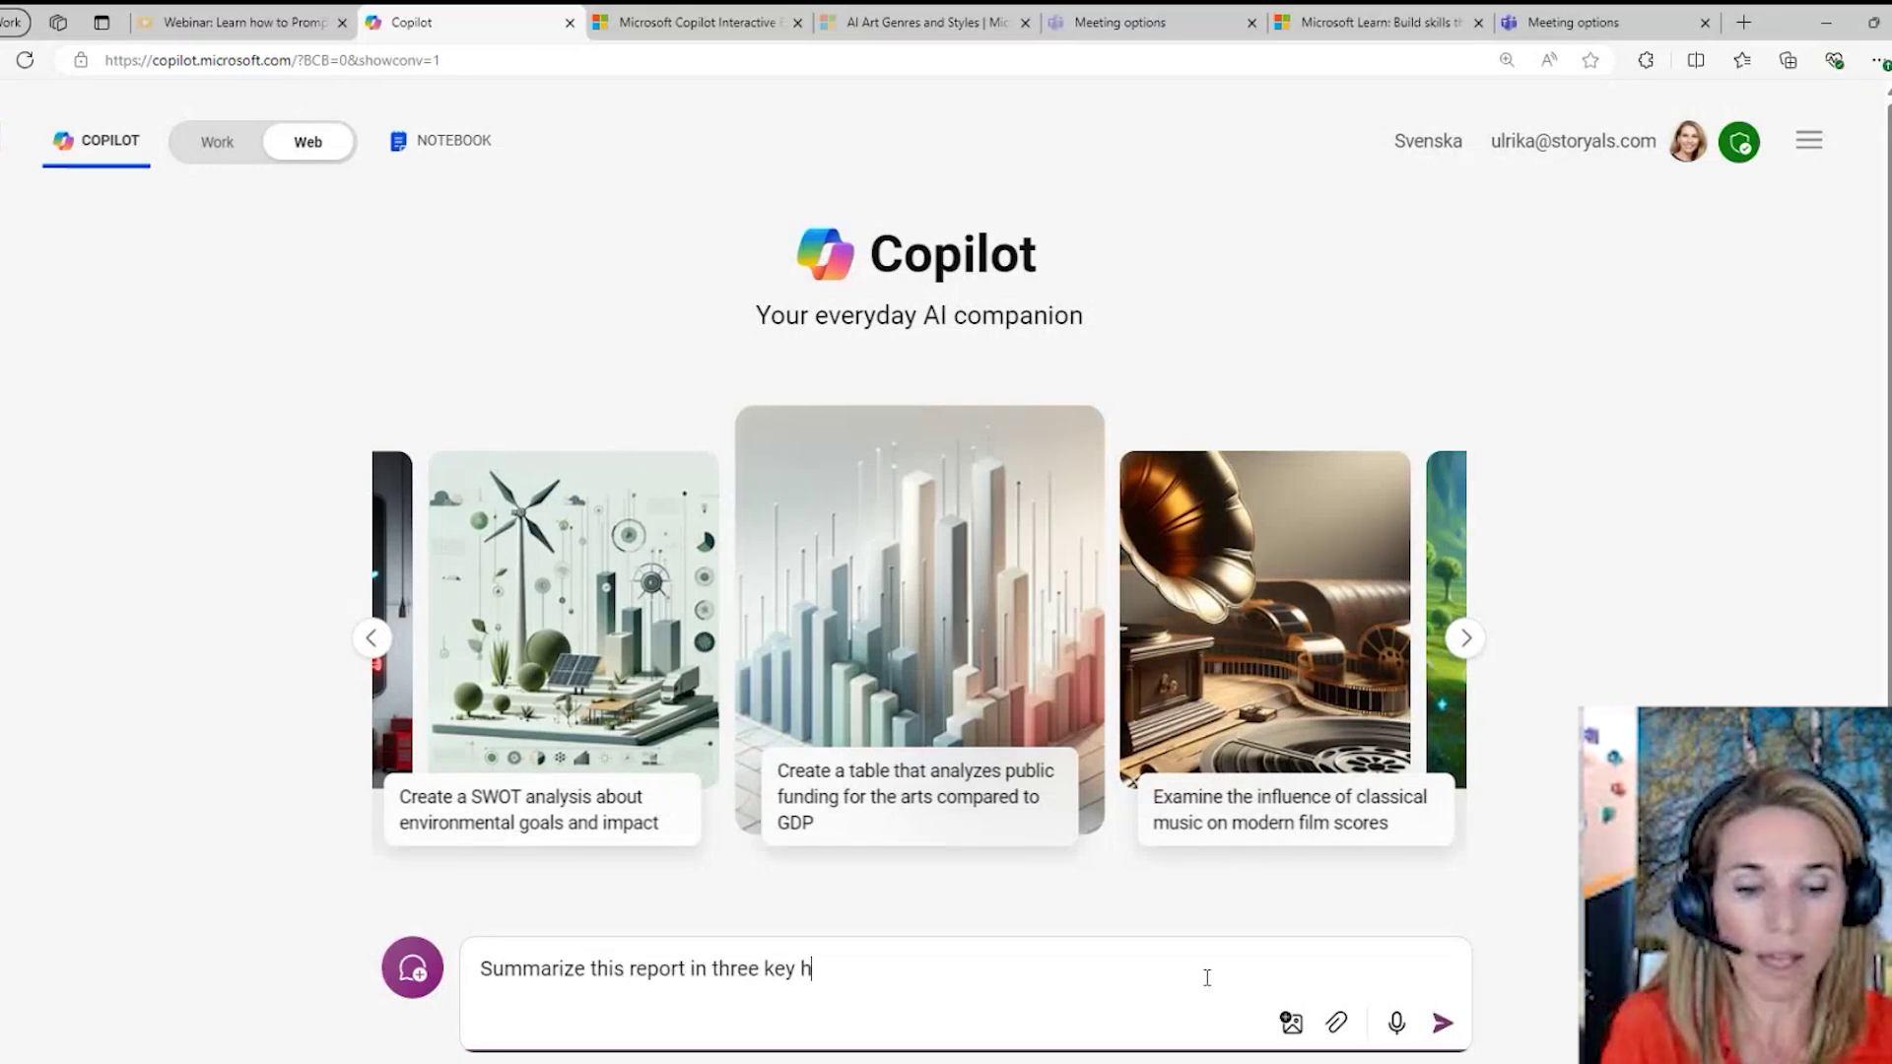
{"action": "type", "text": "ighlights"}
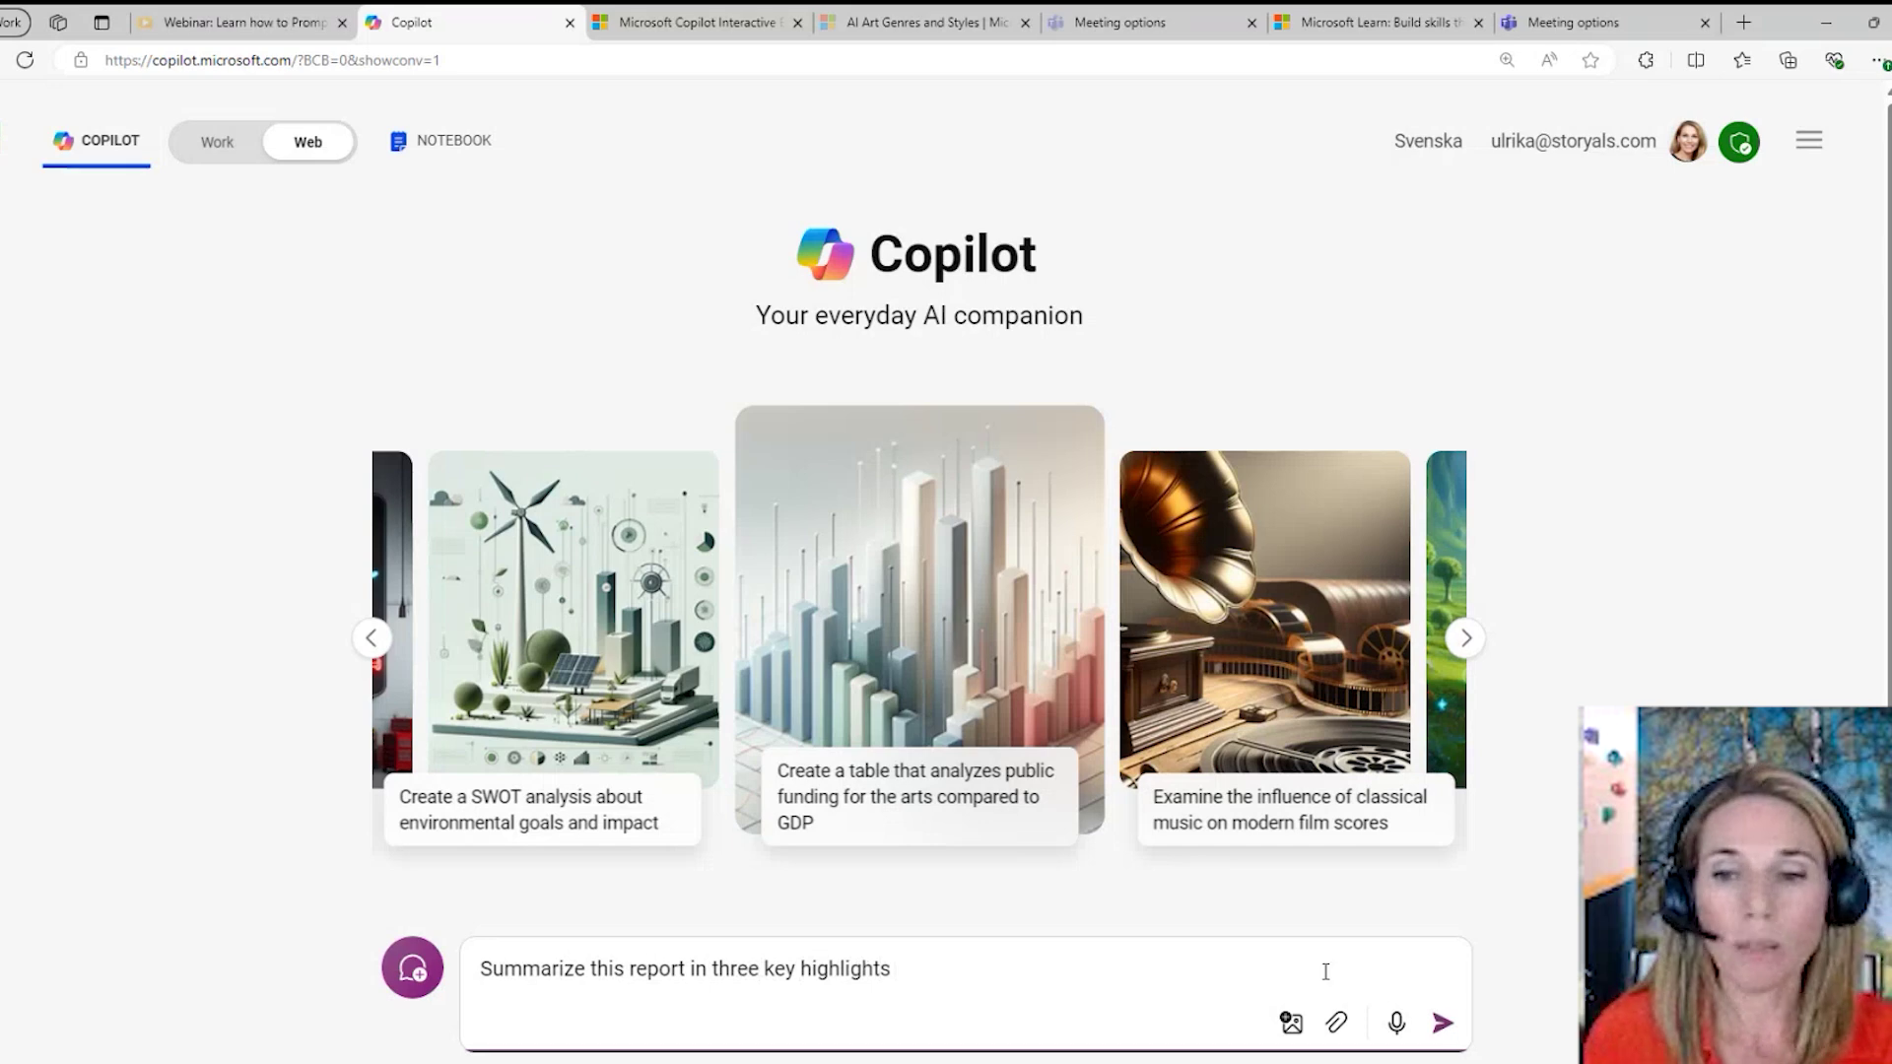
- Attach the PDF "Havard Working Paper Navigating the Jagged Technological Frontier" from Downloads, submit the prompt and review the summary from its beginning
{"action": "left_click", "coordinate": [1336, 1025]}
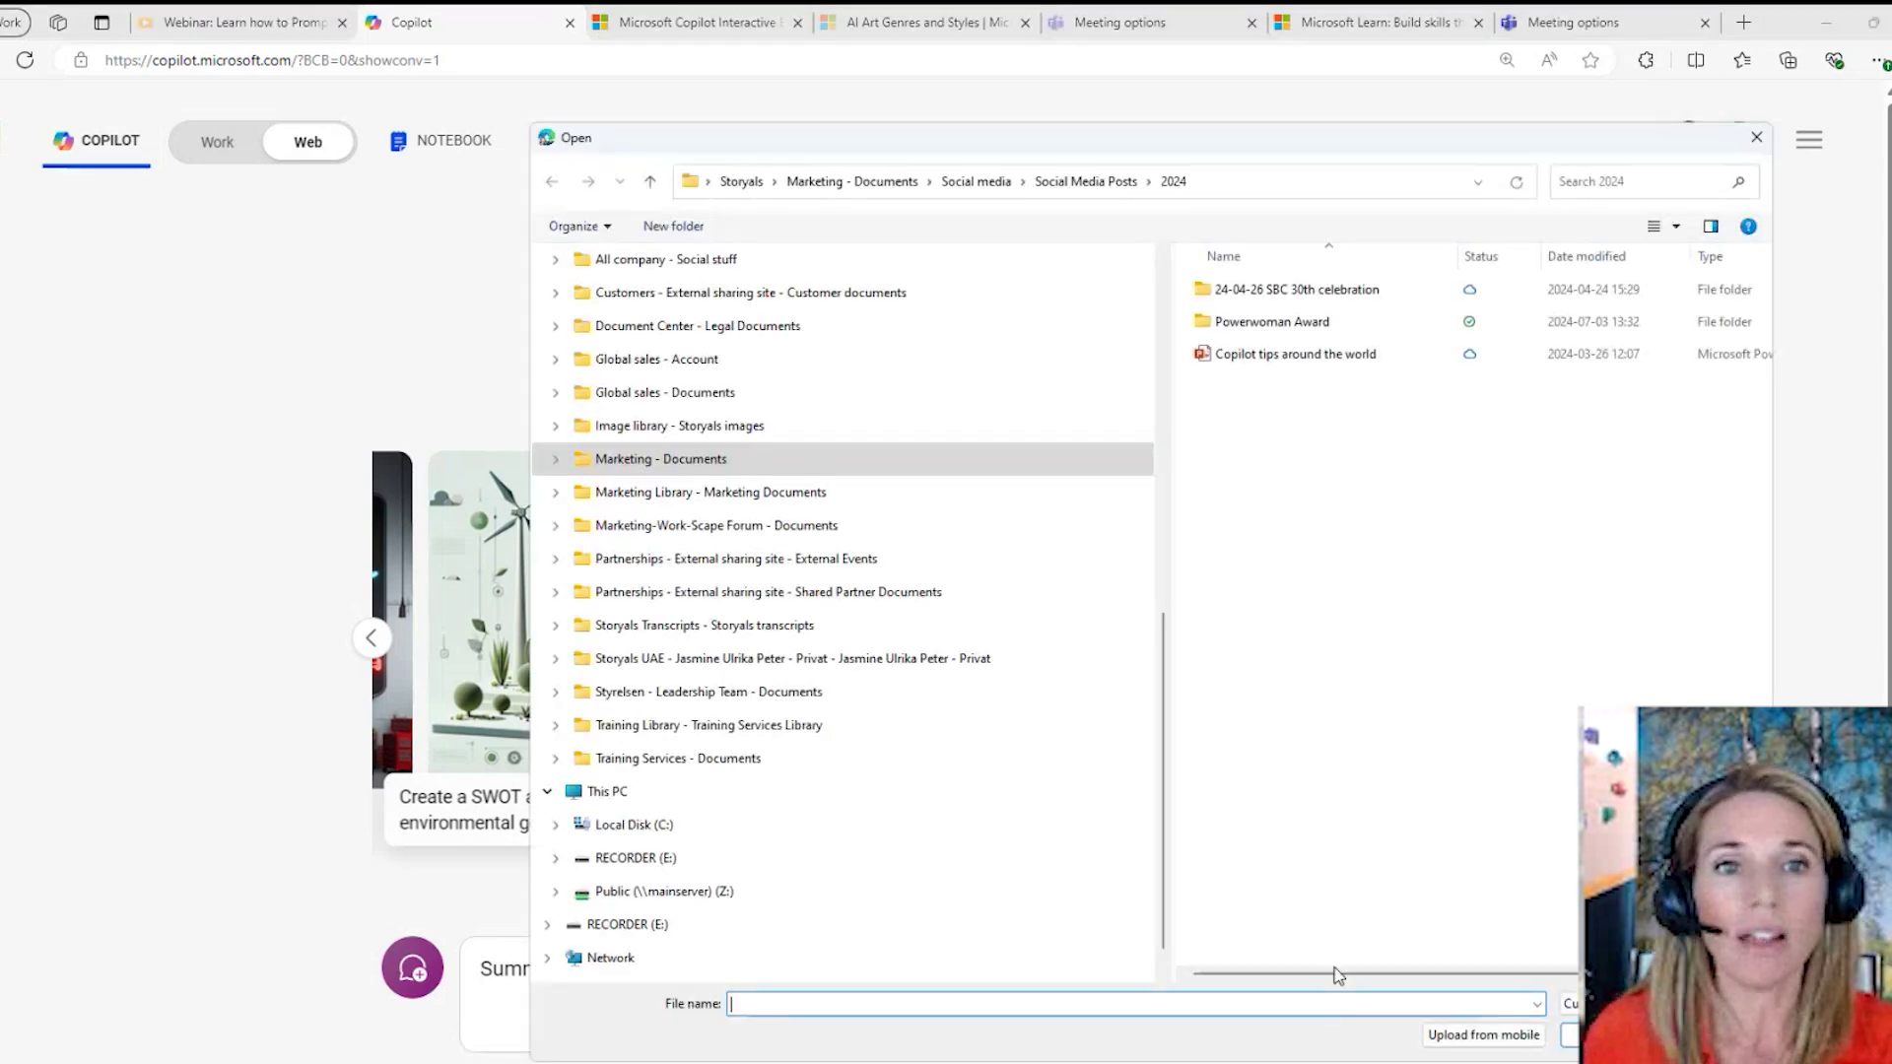
{"action": "scroll", "coordinate": [1155, 662], "scroll_direction": "up", "scroll_amount": 10}
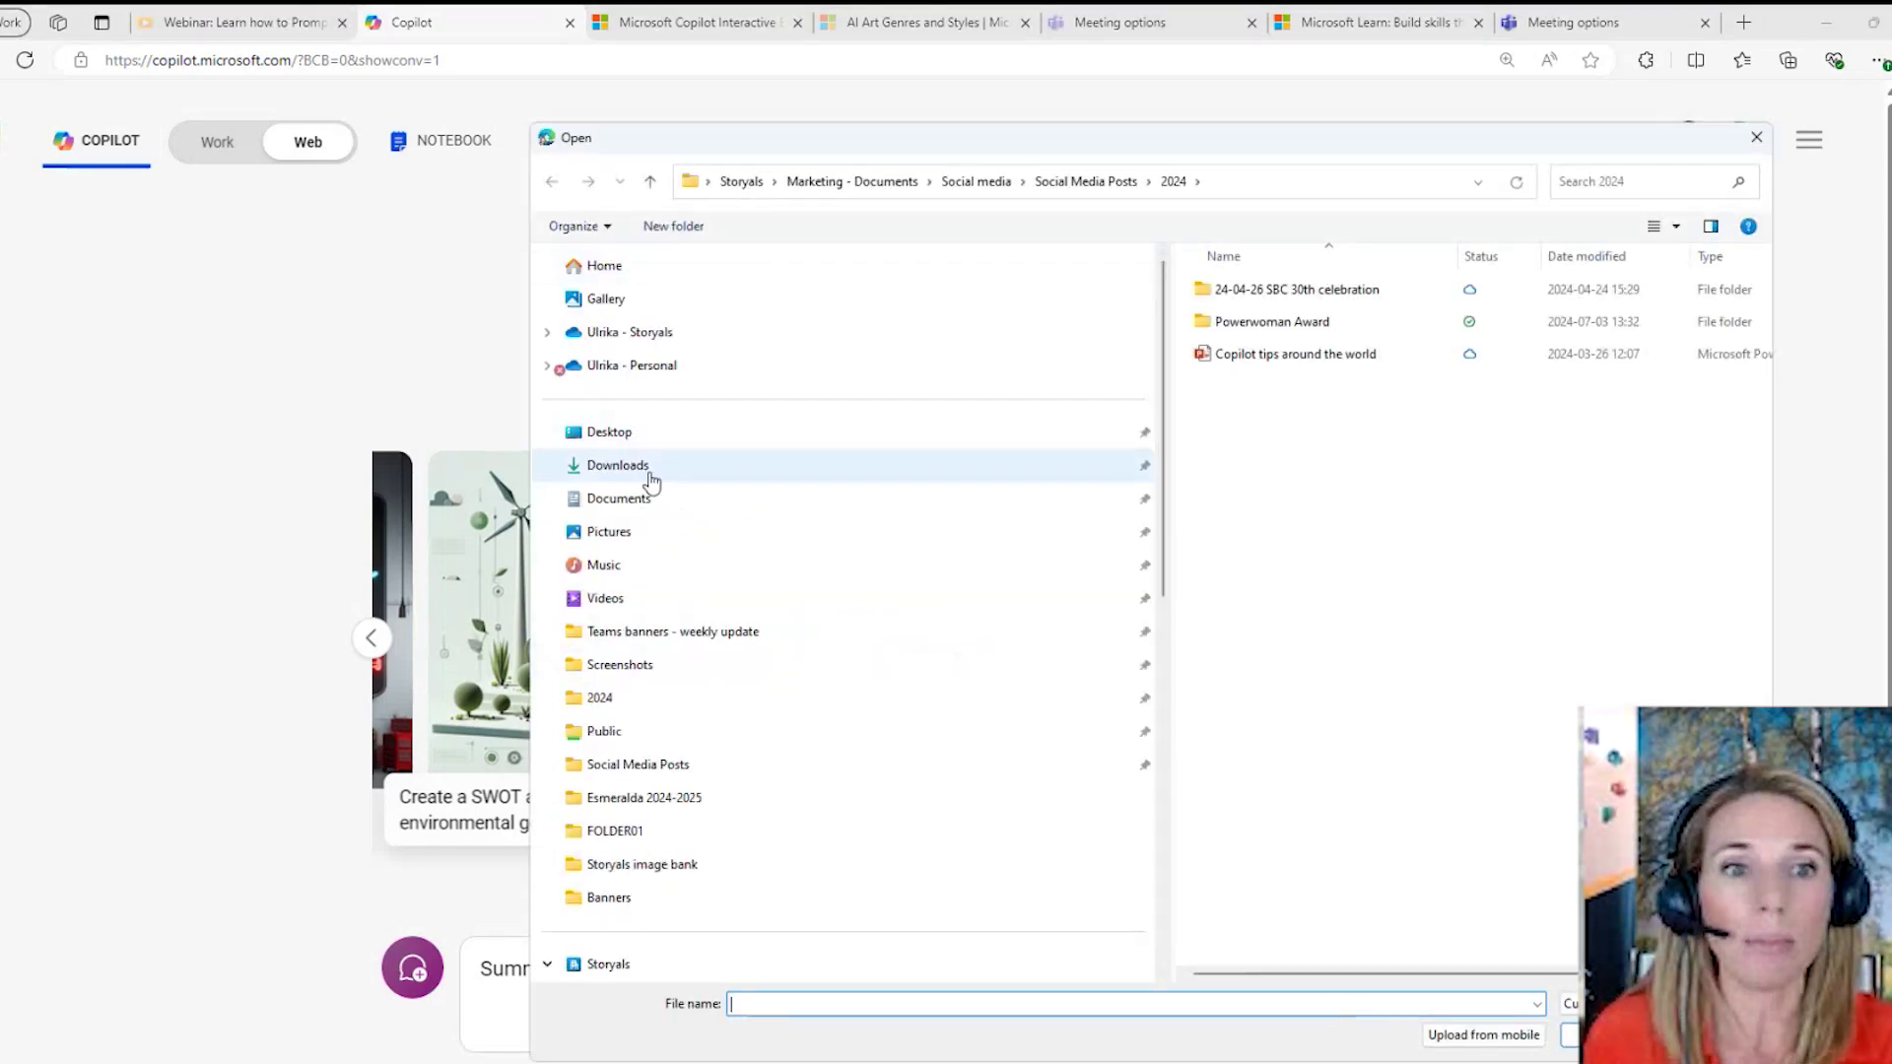
{"action": "left_click", "coordinate": [630, 465]}
{"action": "left_click", "coordinate": [1244, 339]}
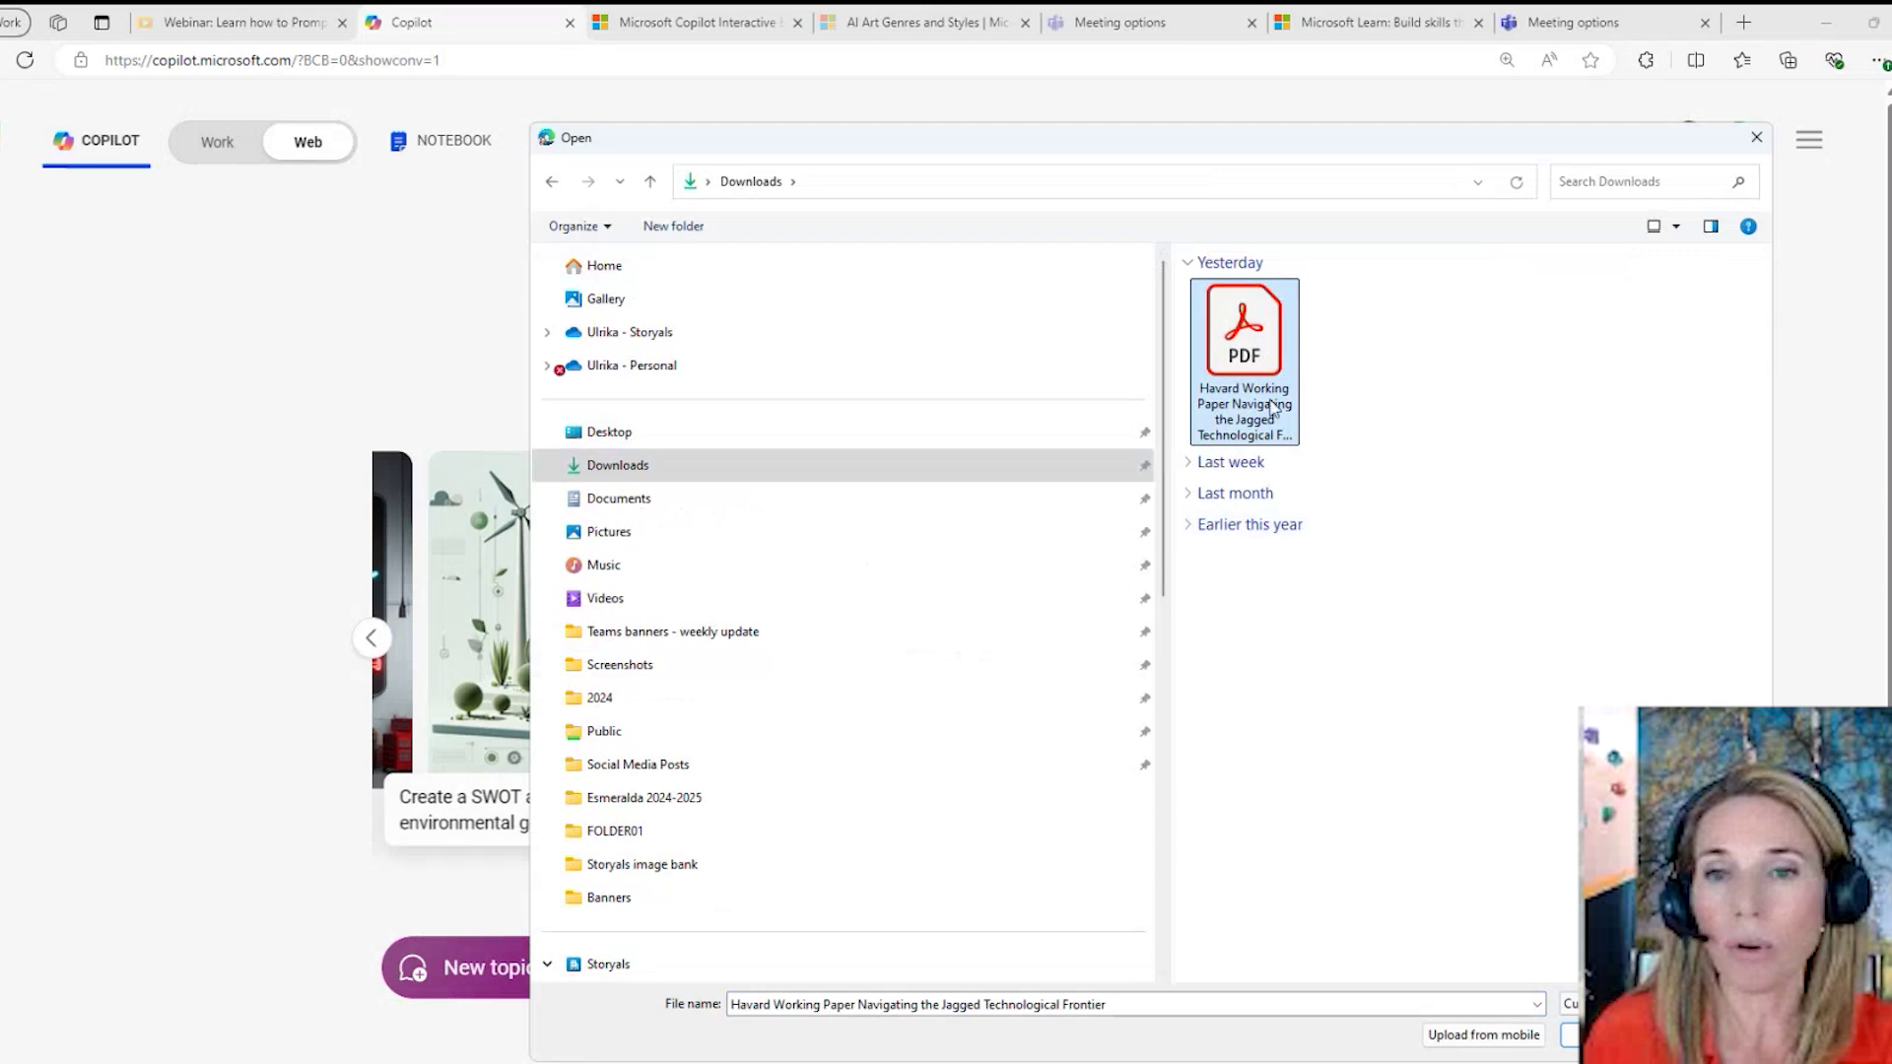
{"action": "left_click", "coordinate": [1610, 1035]}
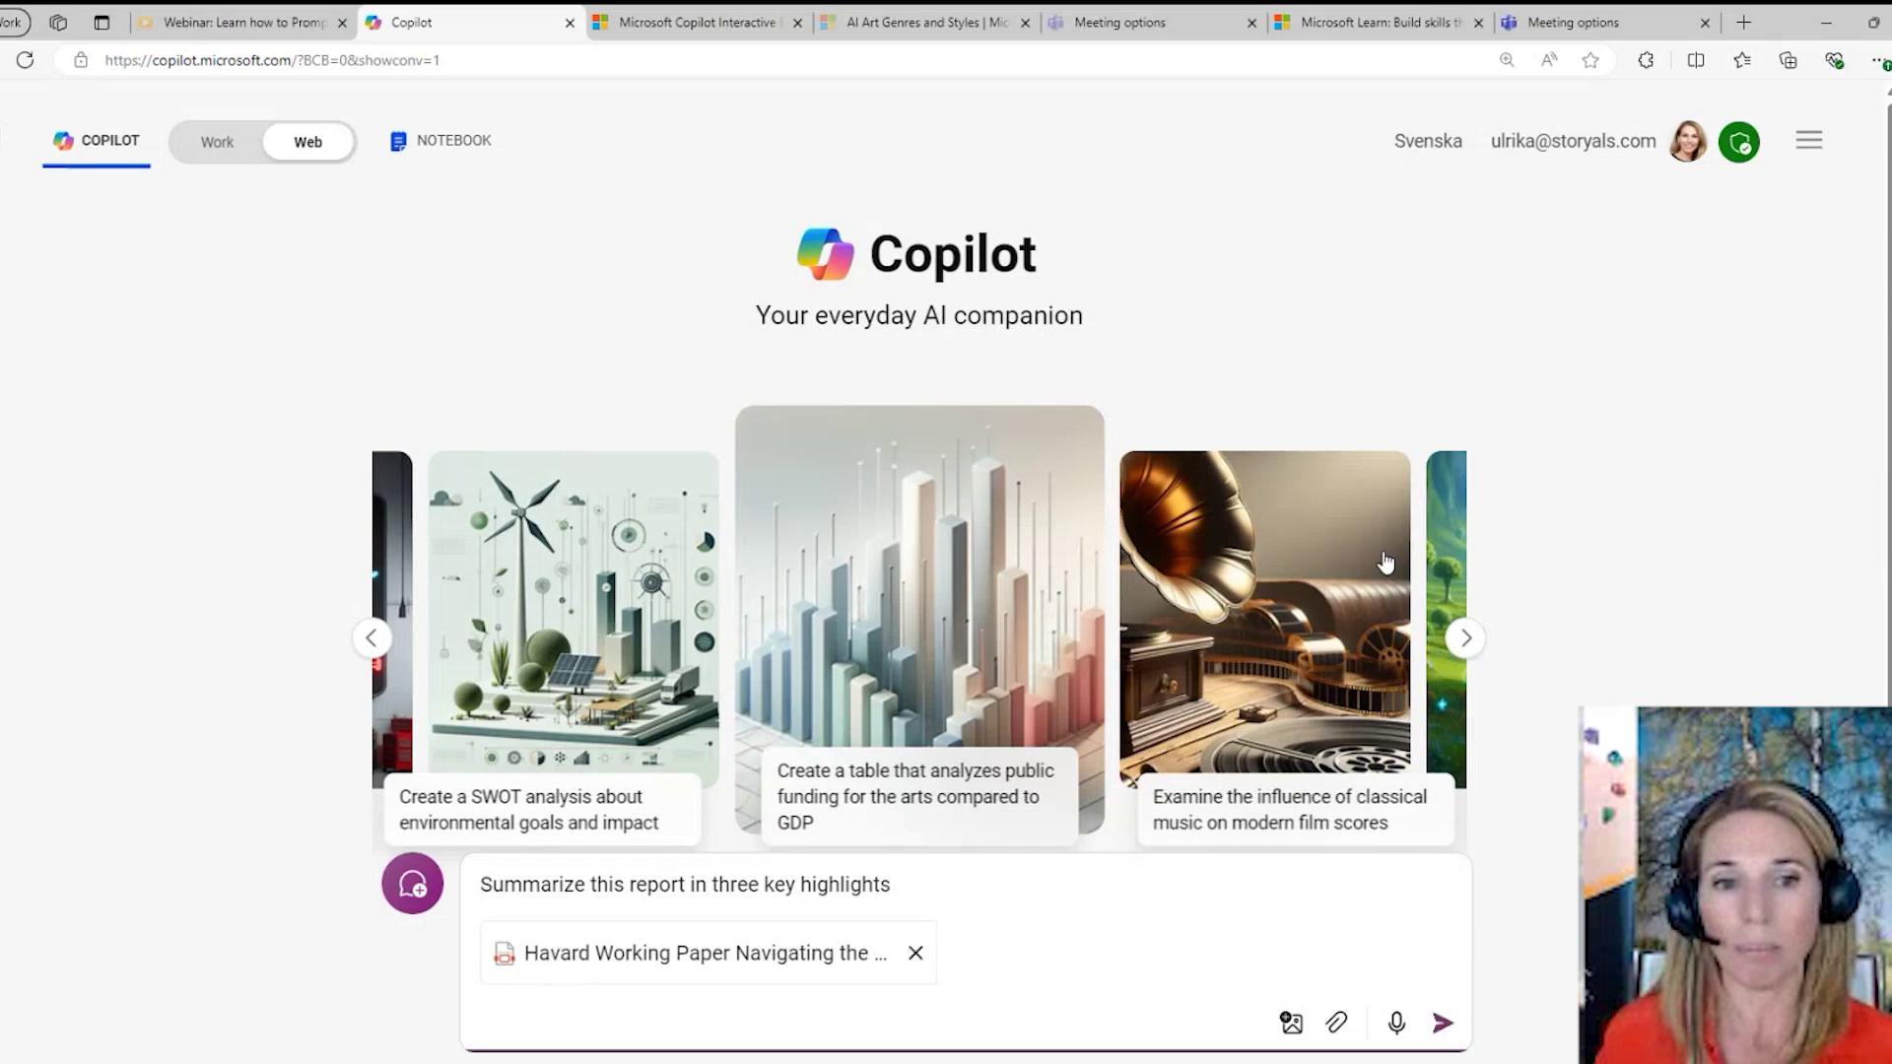
{"action": "left_click", "coordinate": [1442, 1022]}
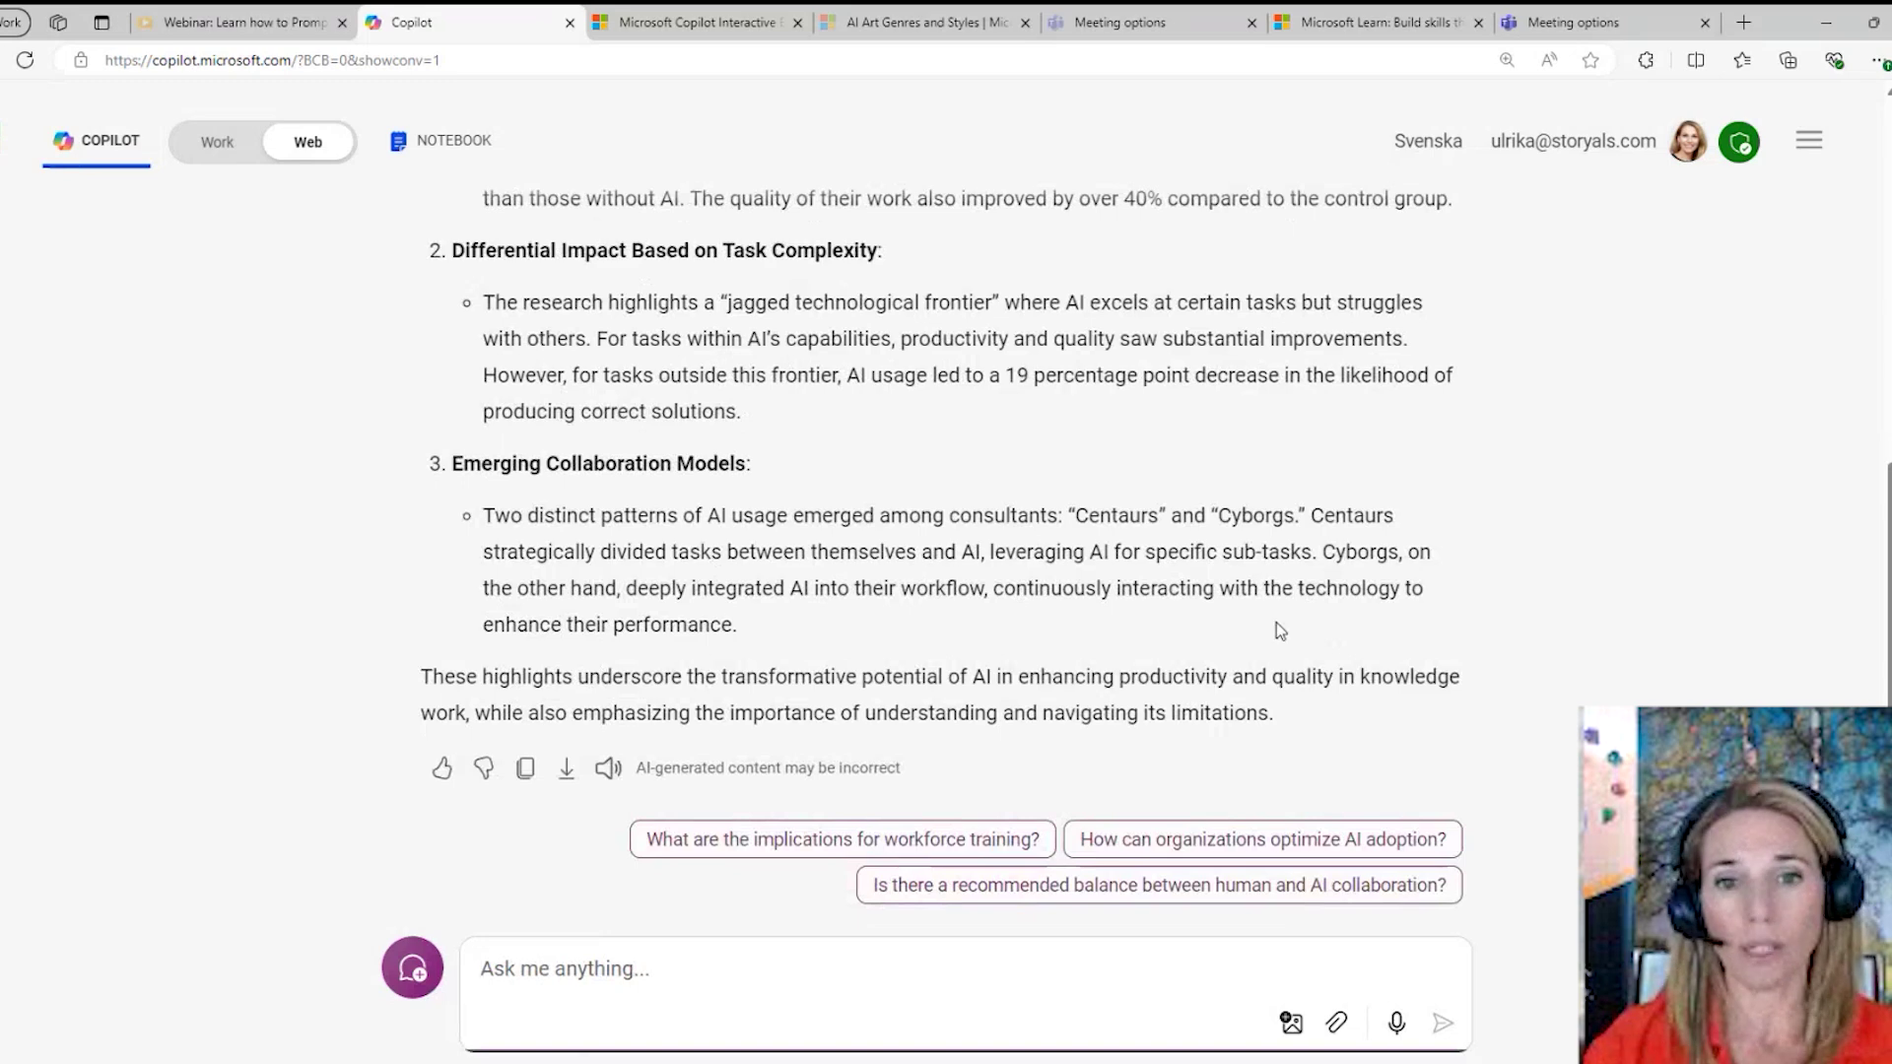
{"action": "scroll", "coordinate": [1274, 623], "scroll_direction": "up", "scroll_amount": 6}
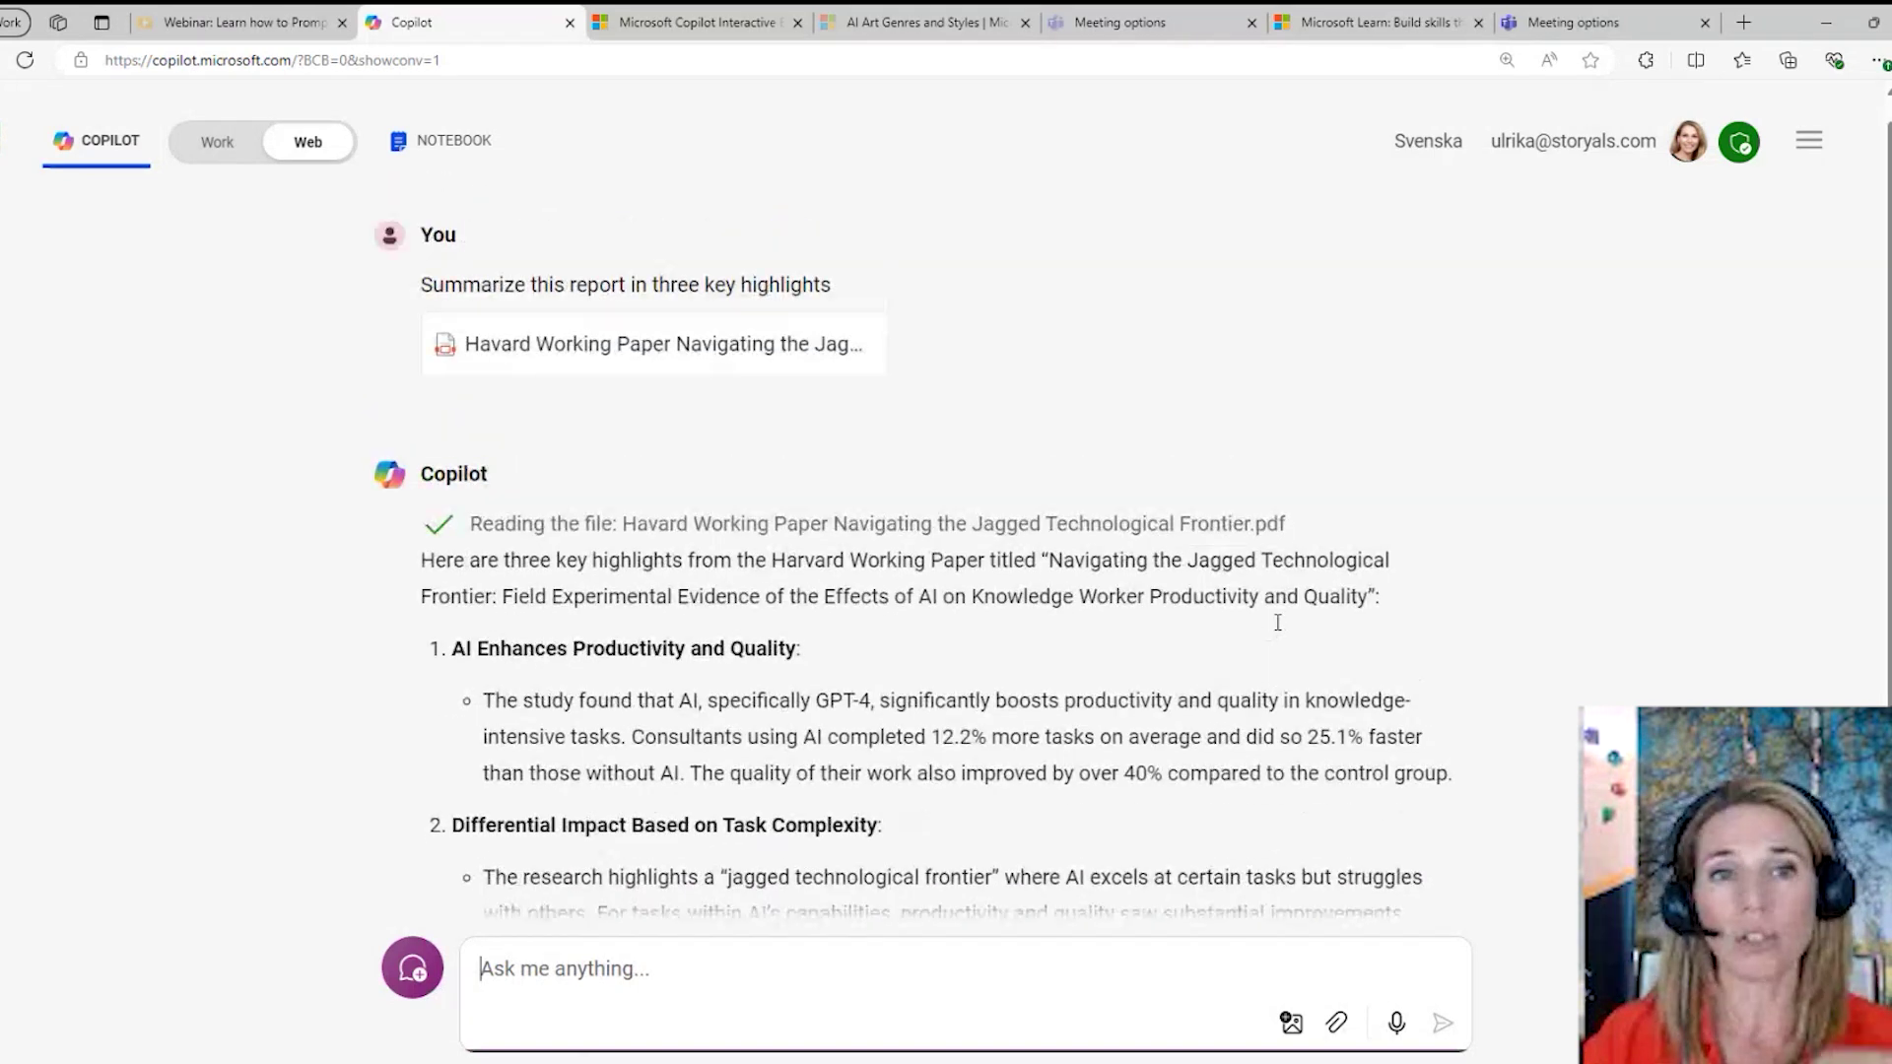
- Review the three highlights in the report summary and the suggested follow-up questions beneath it
{"action": "mouse_move", "coordinate": [973, 321]}
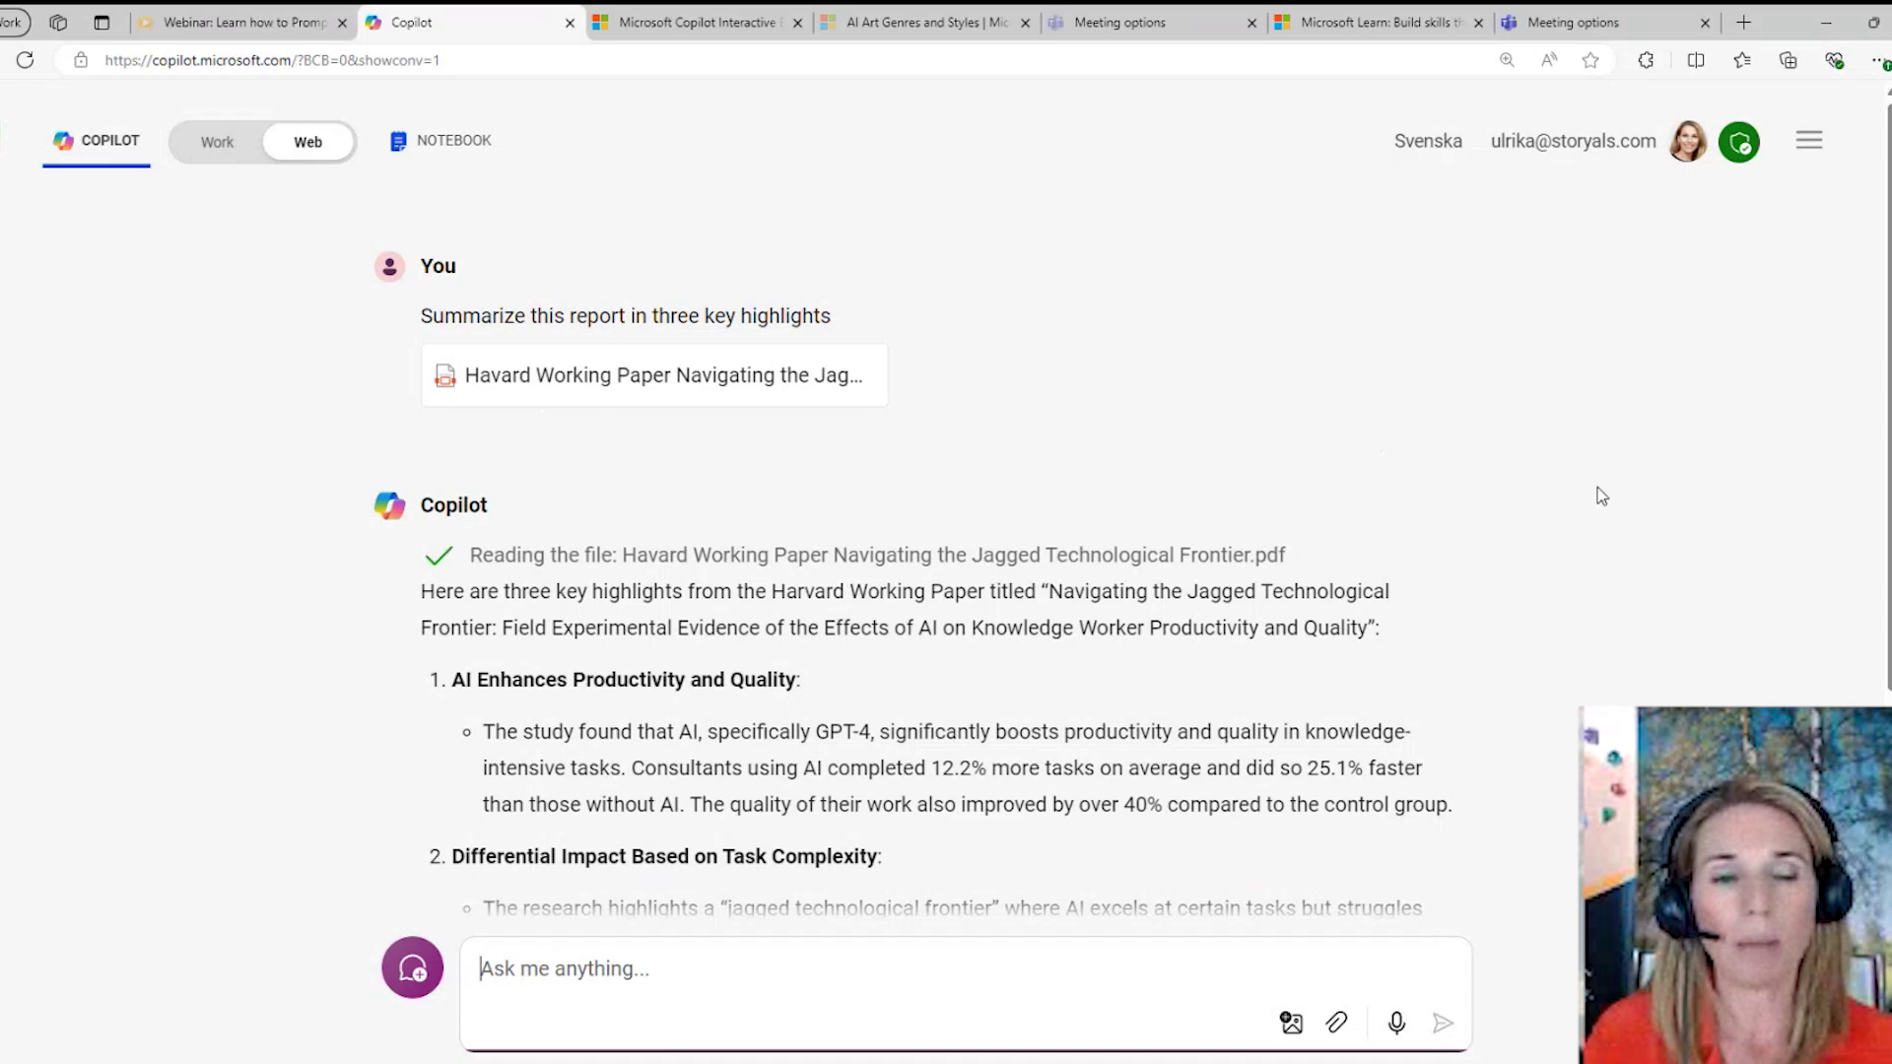
{"action": "scroll", "coordinate": [1527, 552], "scroll_direction": "down", "scroll_amount": 1}
{"action": "scroll", "coordinate": [1525, 545], "scroll_direction": "down", "scroll_amount": 2}
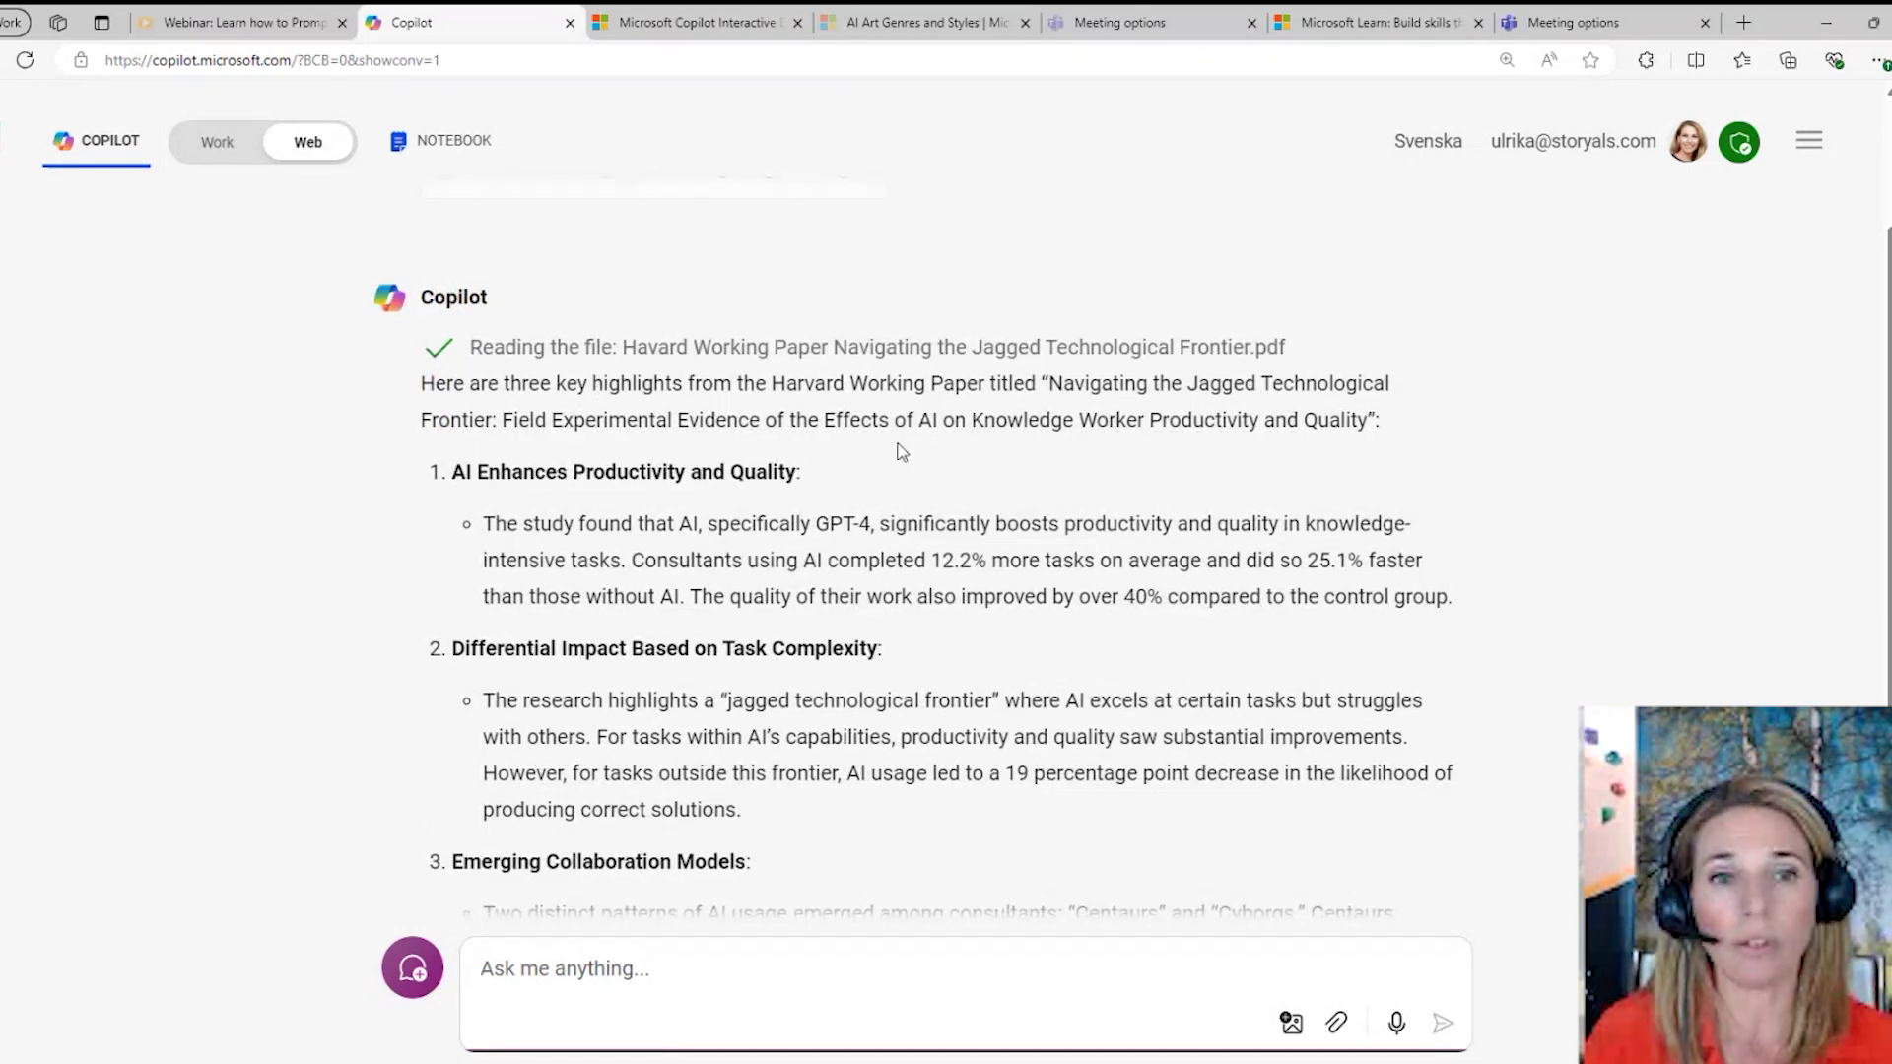
{"action": "scroll", "coordinate": [902, 452], "scroll_direction": "down", "scroll_amount": 1}
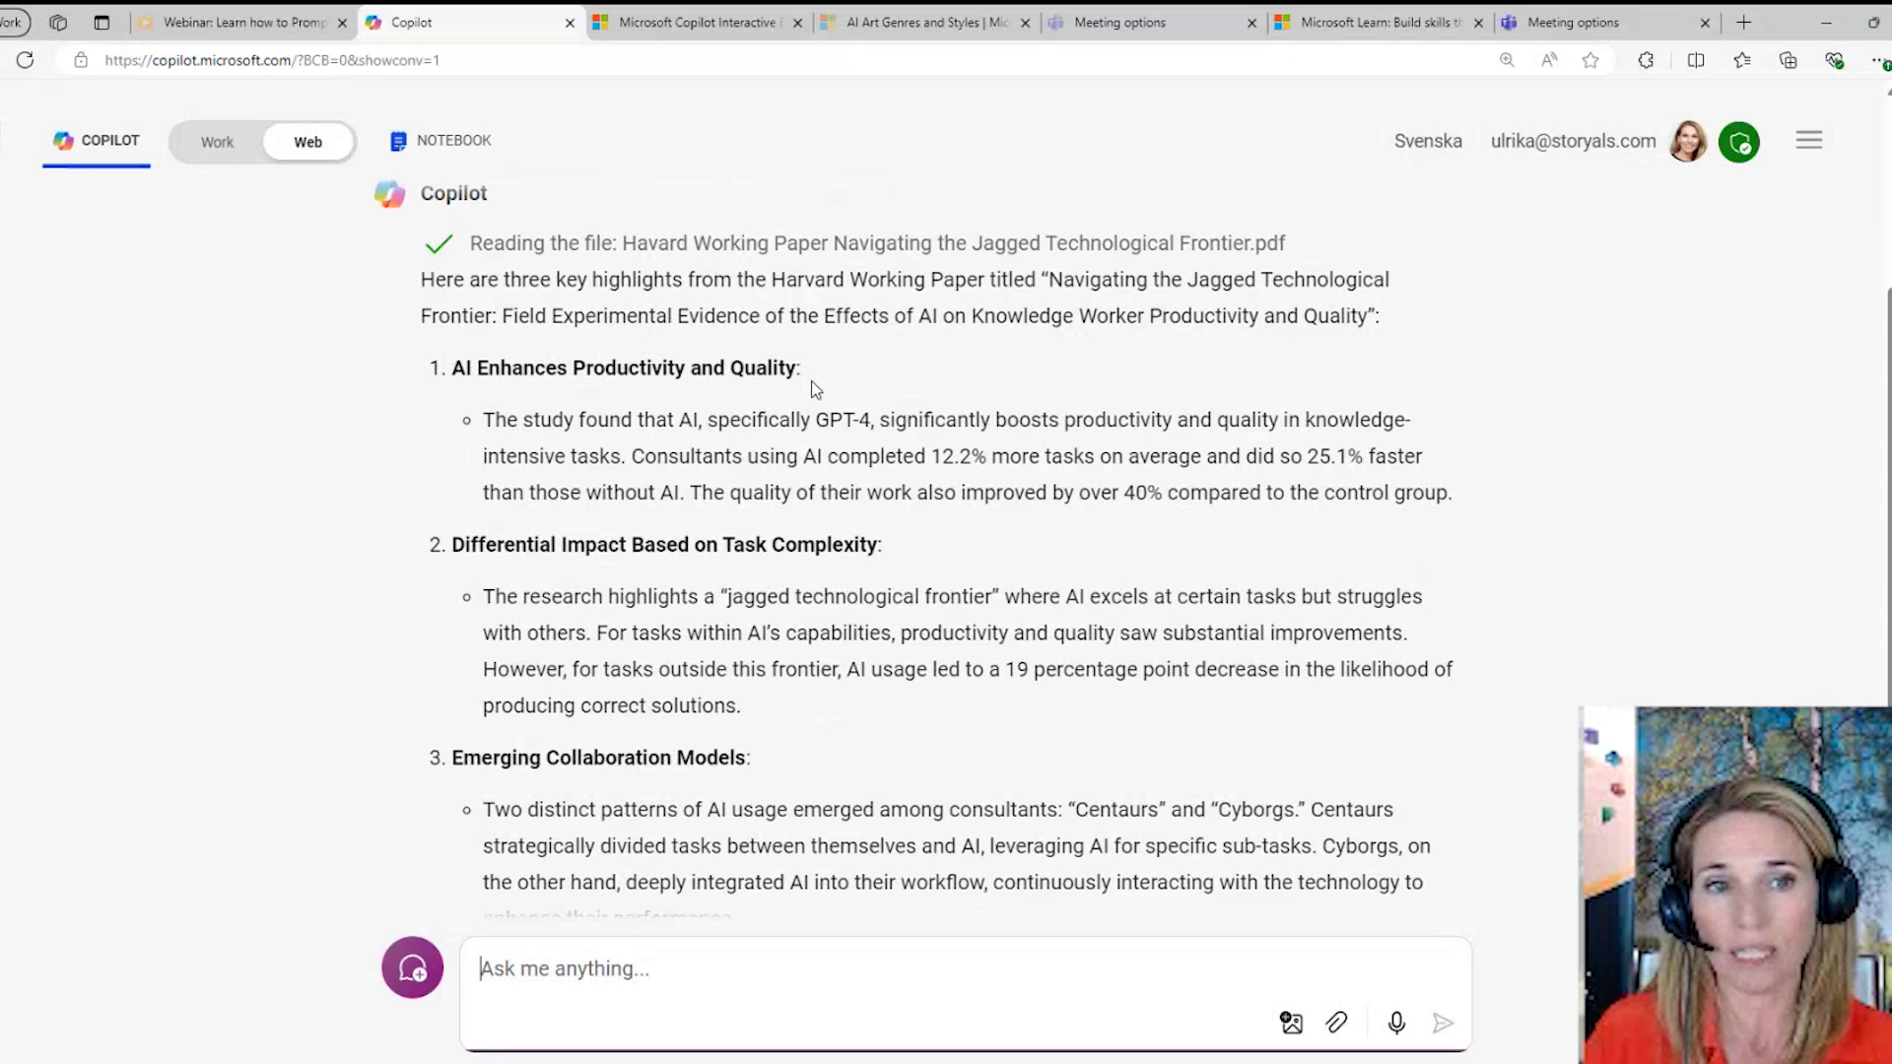
{"action": "scroll", "coordinate": [812, 380], "scroll_direction": "down", "scroll_amount": 1}
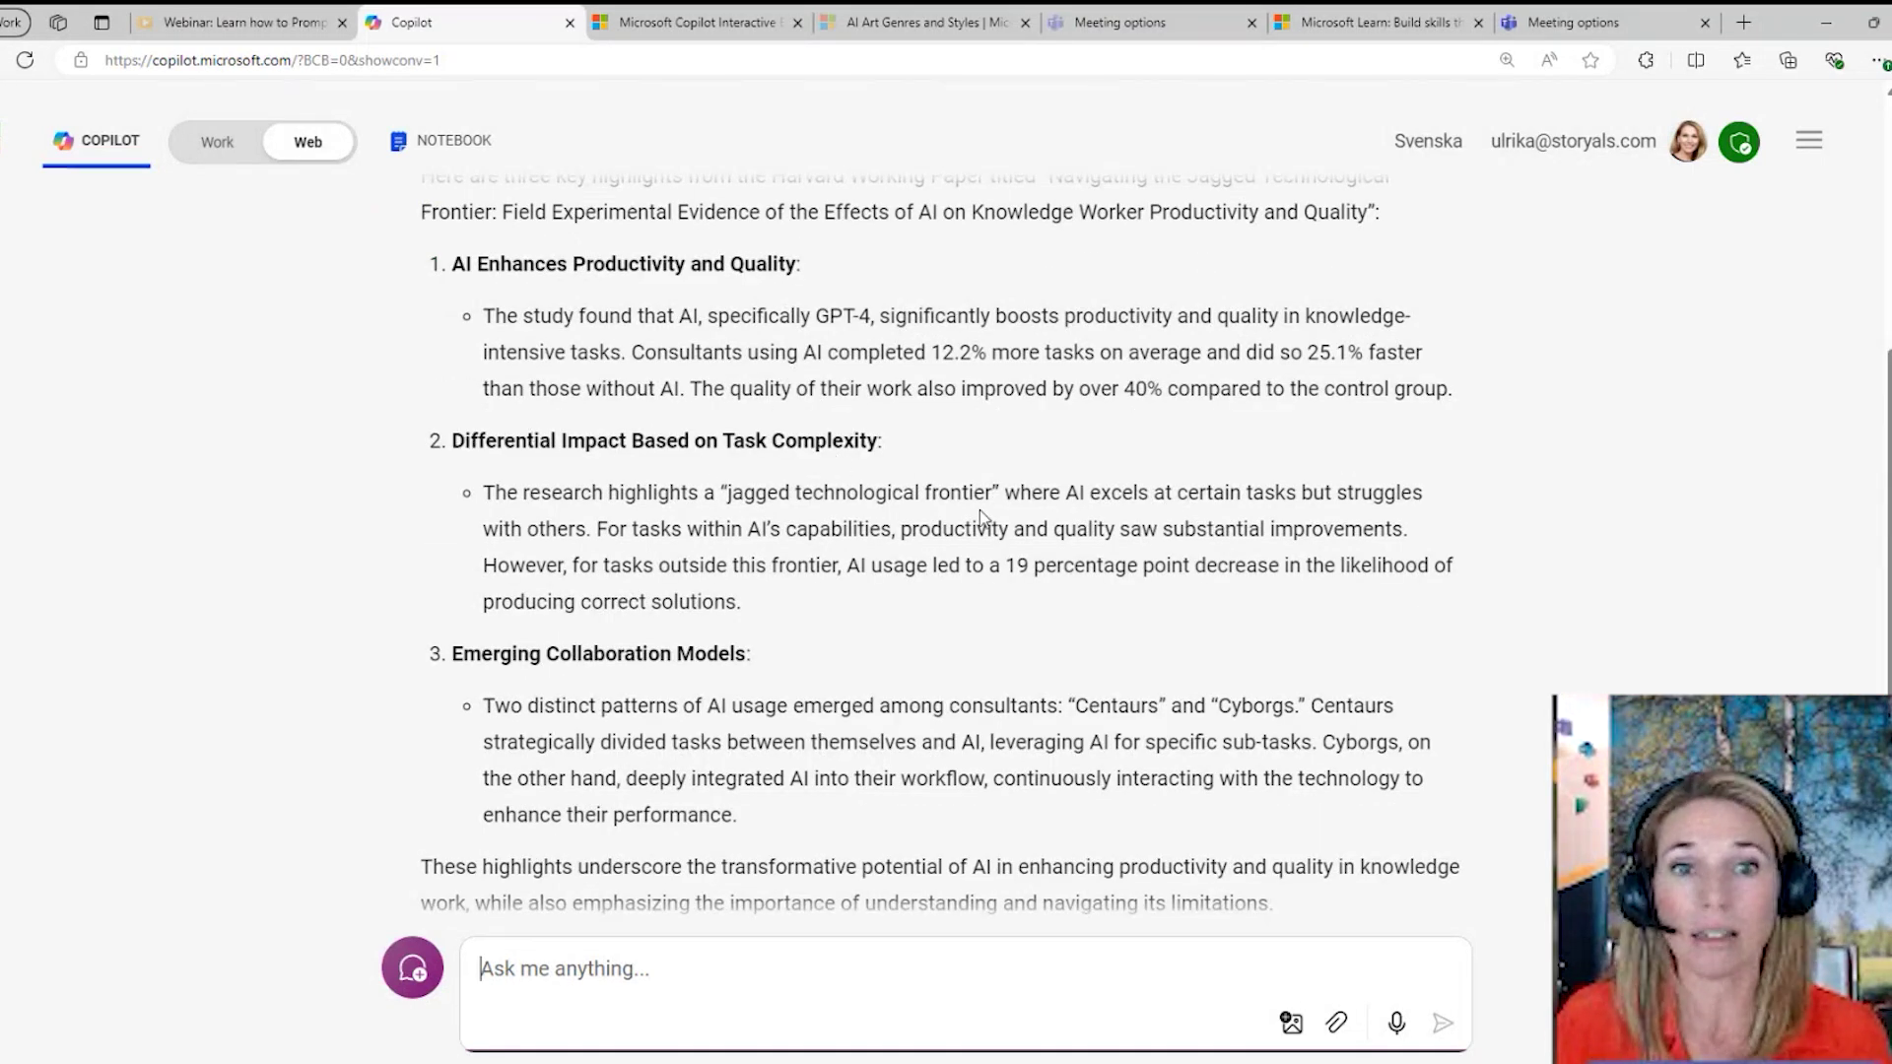
{"action": "scroll", "coordinate": [982, 518], "scroll_direction": "down", "scroll_amount": 1}
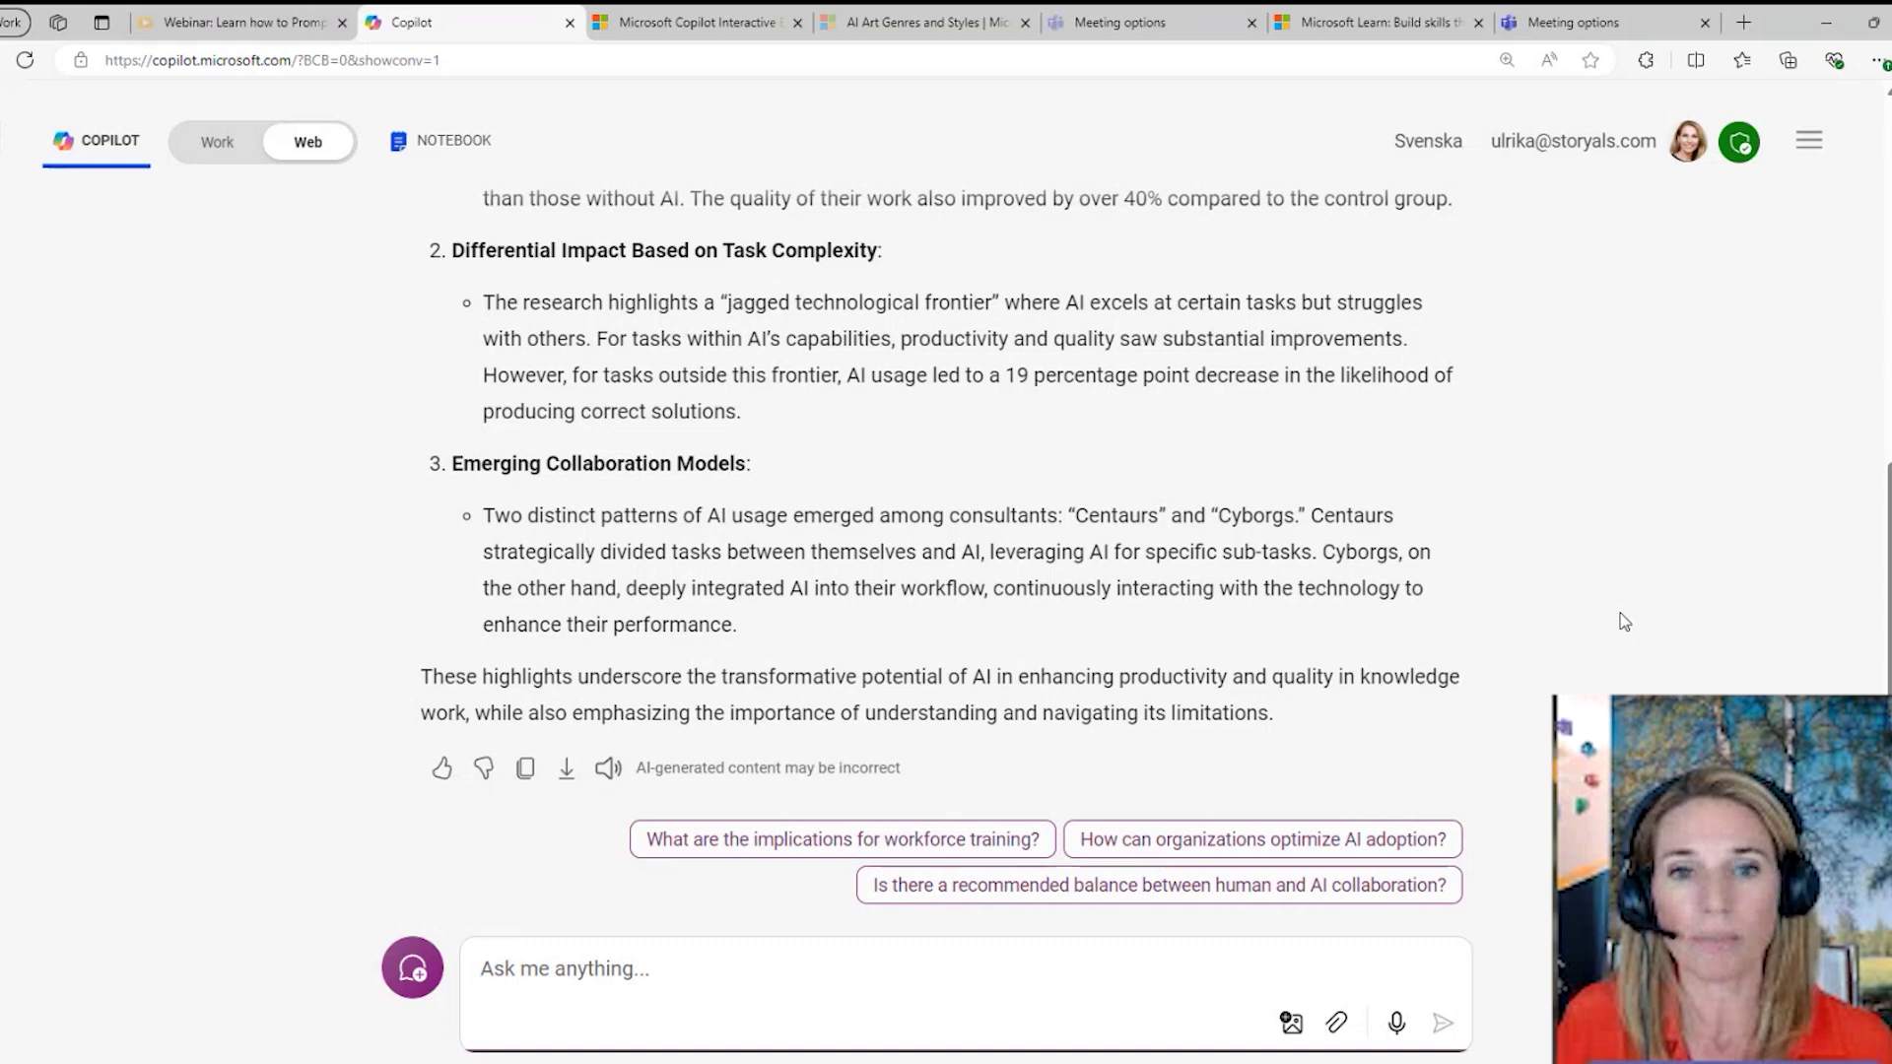
{"action": "scroll", "coordinate": [1623, 621], "scroll_direction": "up", "scroll_amount": 2}
{"action": "scroll", "coordinate": [1620, 621], "scroll_direction": "up", "scroll_amount": 2}
{"action": "scroll", "coordinate": [1621, 621], "scroll_direction": "down", "scroll_amount": 4}
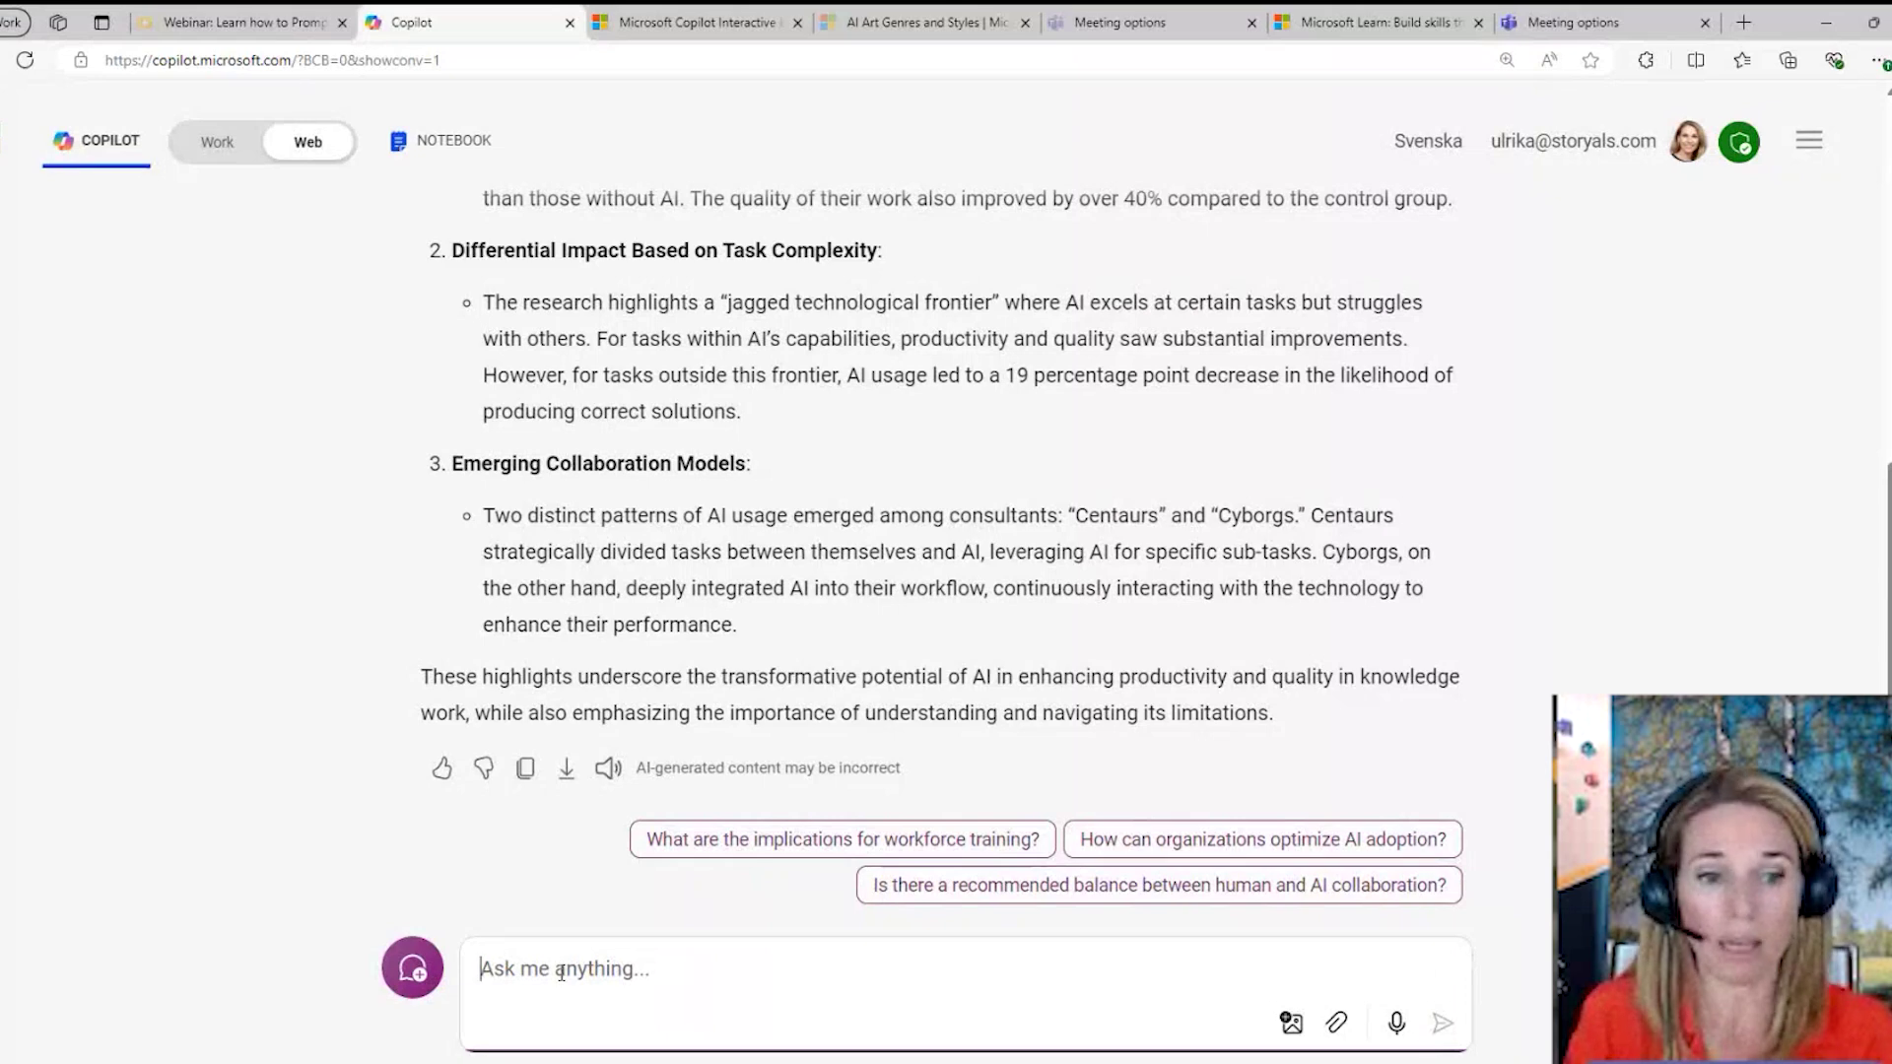
- Submit the follow-up prompt "Tell me more about how the study was carried out" and review the answer's study design and experiment phases
{"action": "type", "text": "Tell me "}
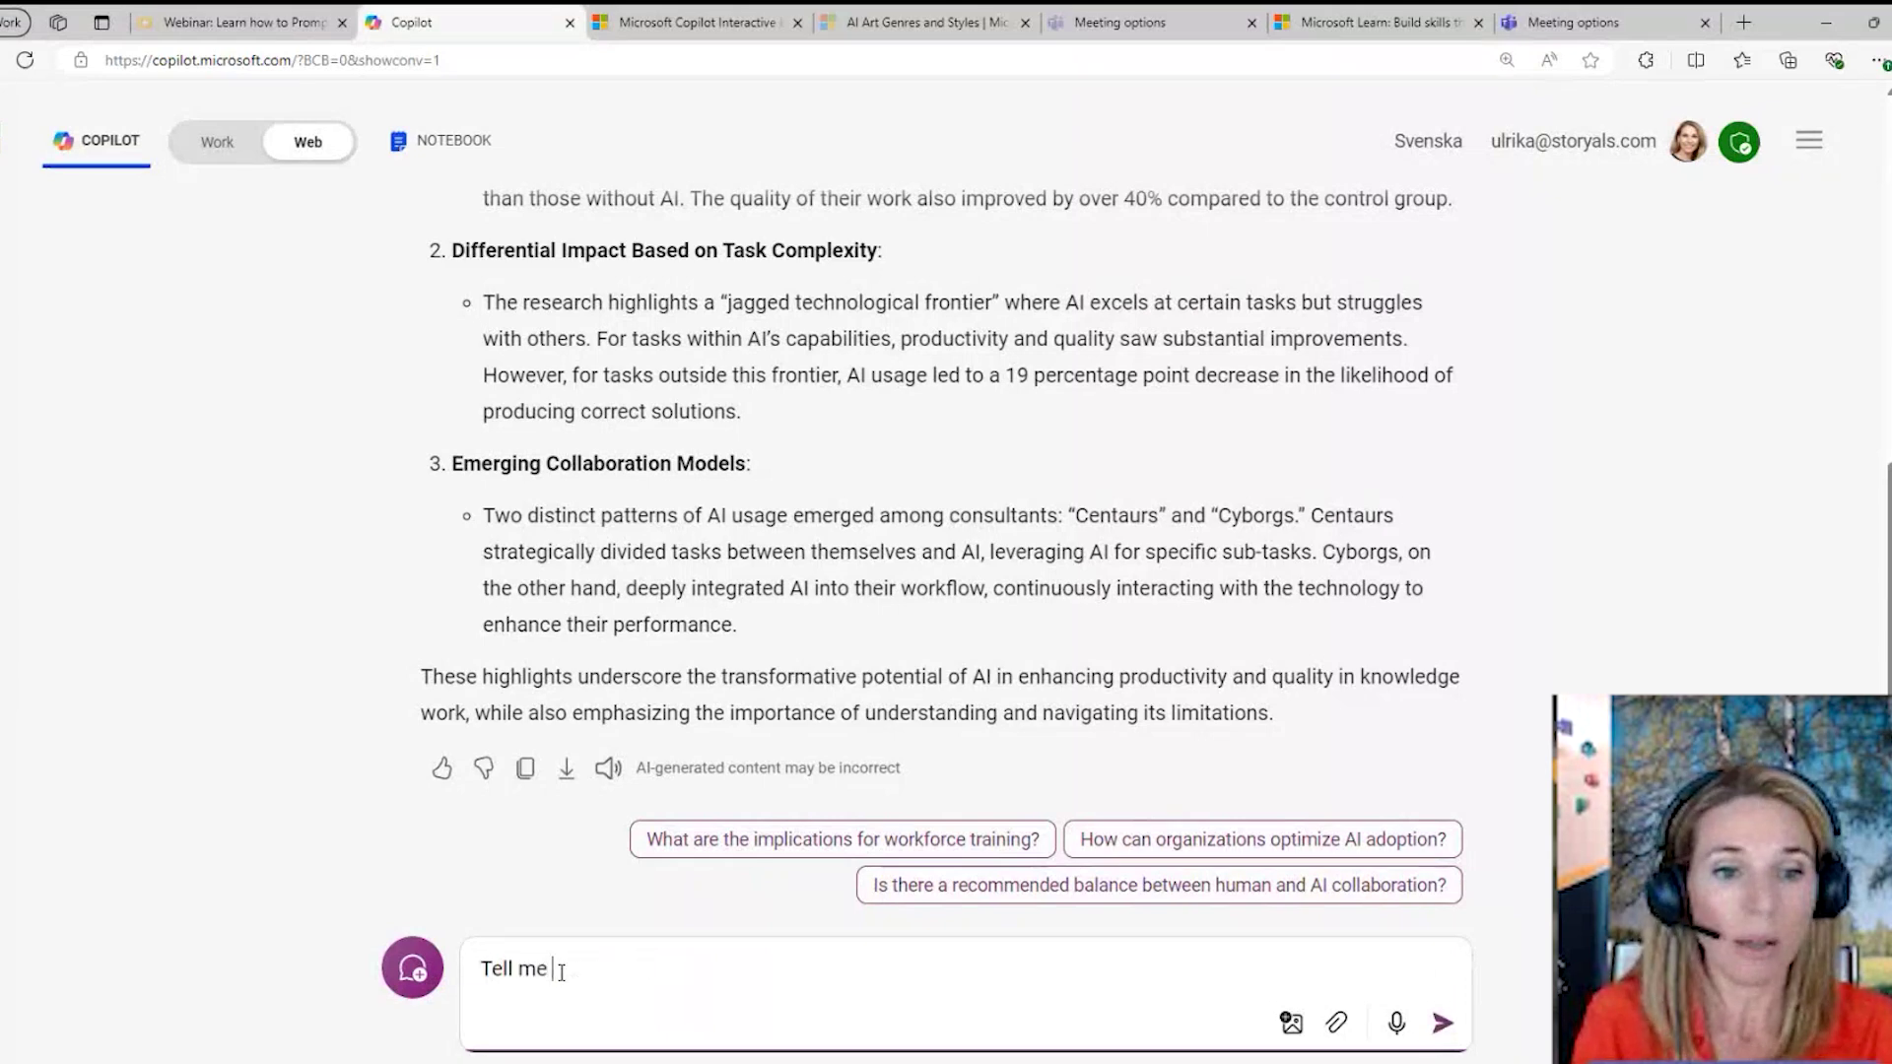
{"action": "type", "text": "more about how the "}
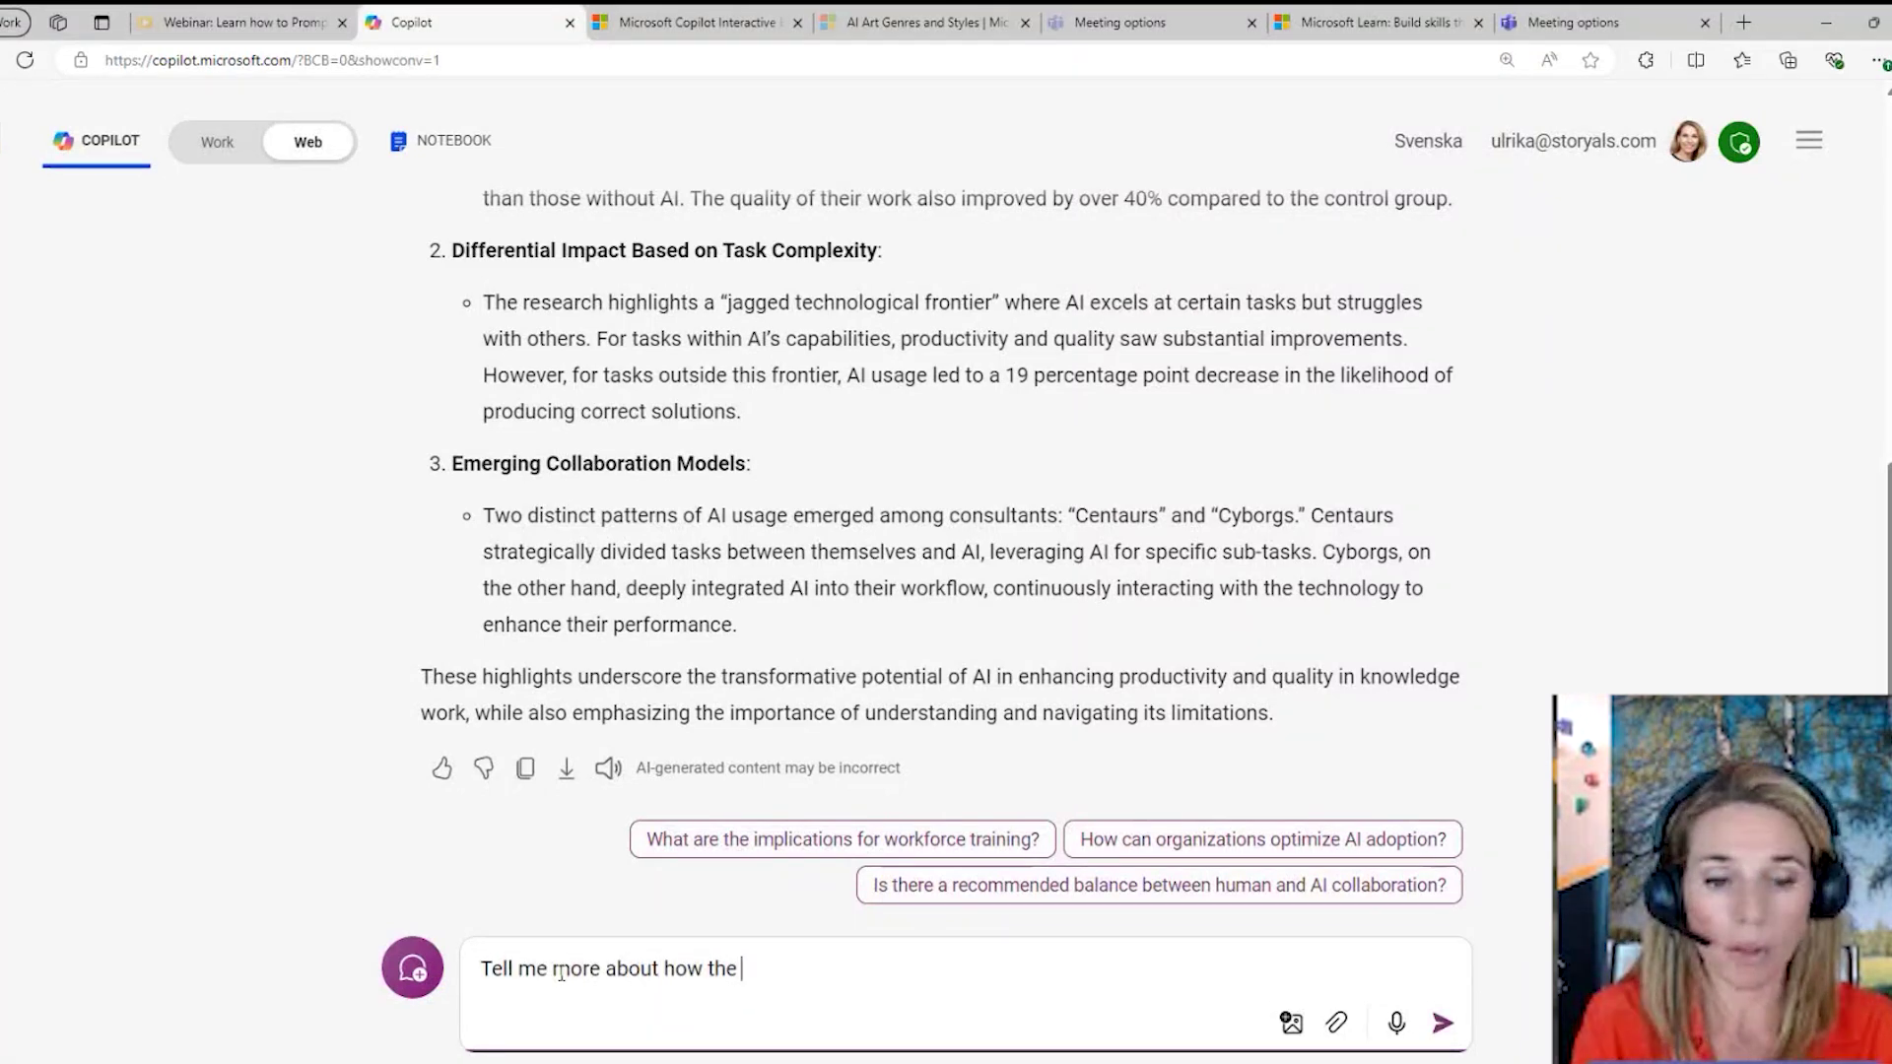
{"action": "type", "text": "study was carried out"}
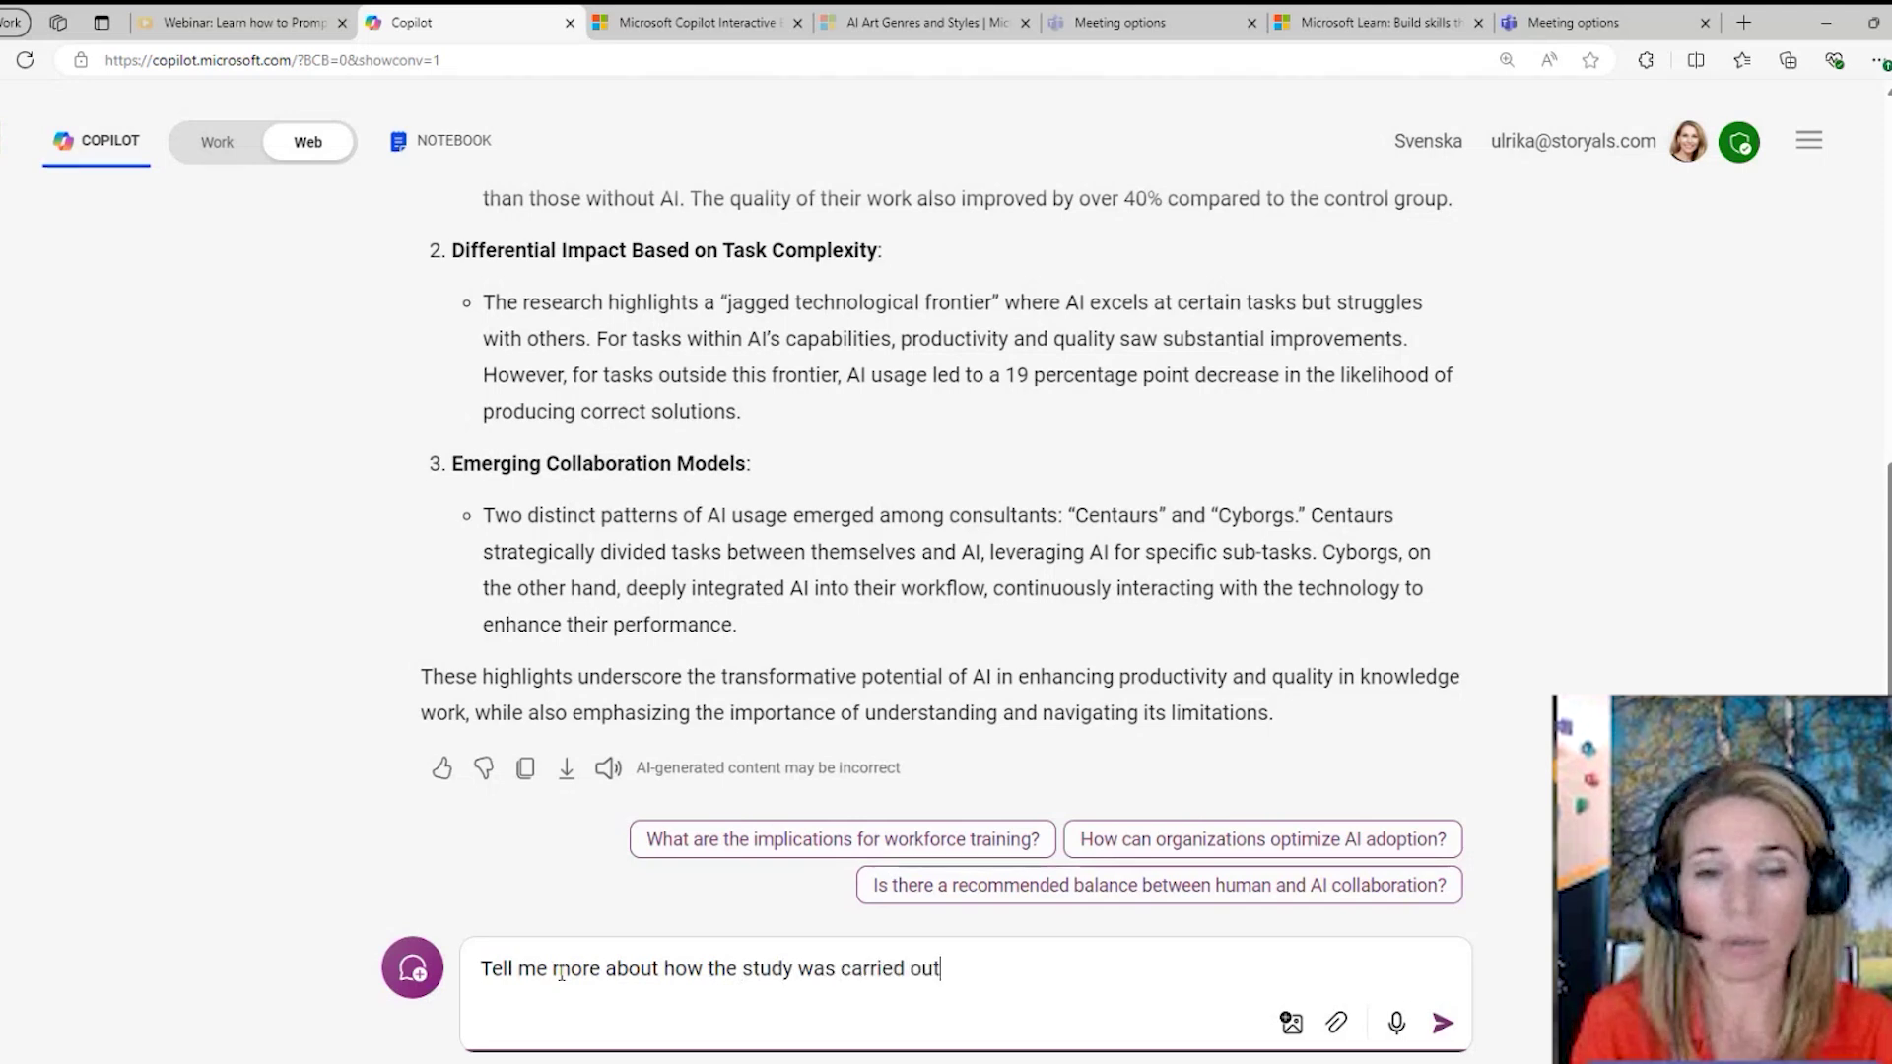
{"action": "key", "text": "Return"}
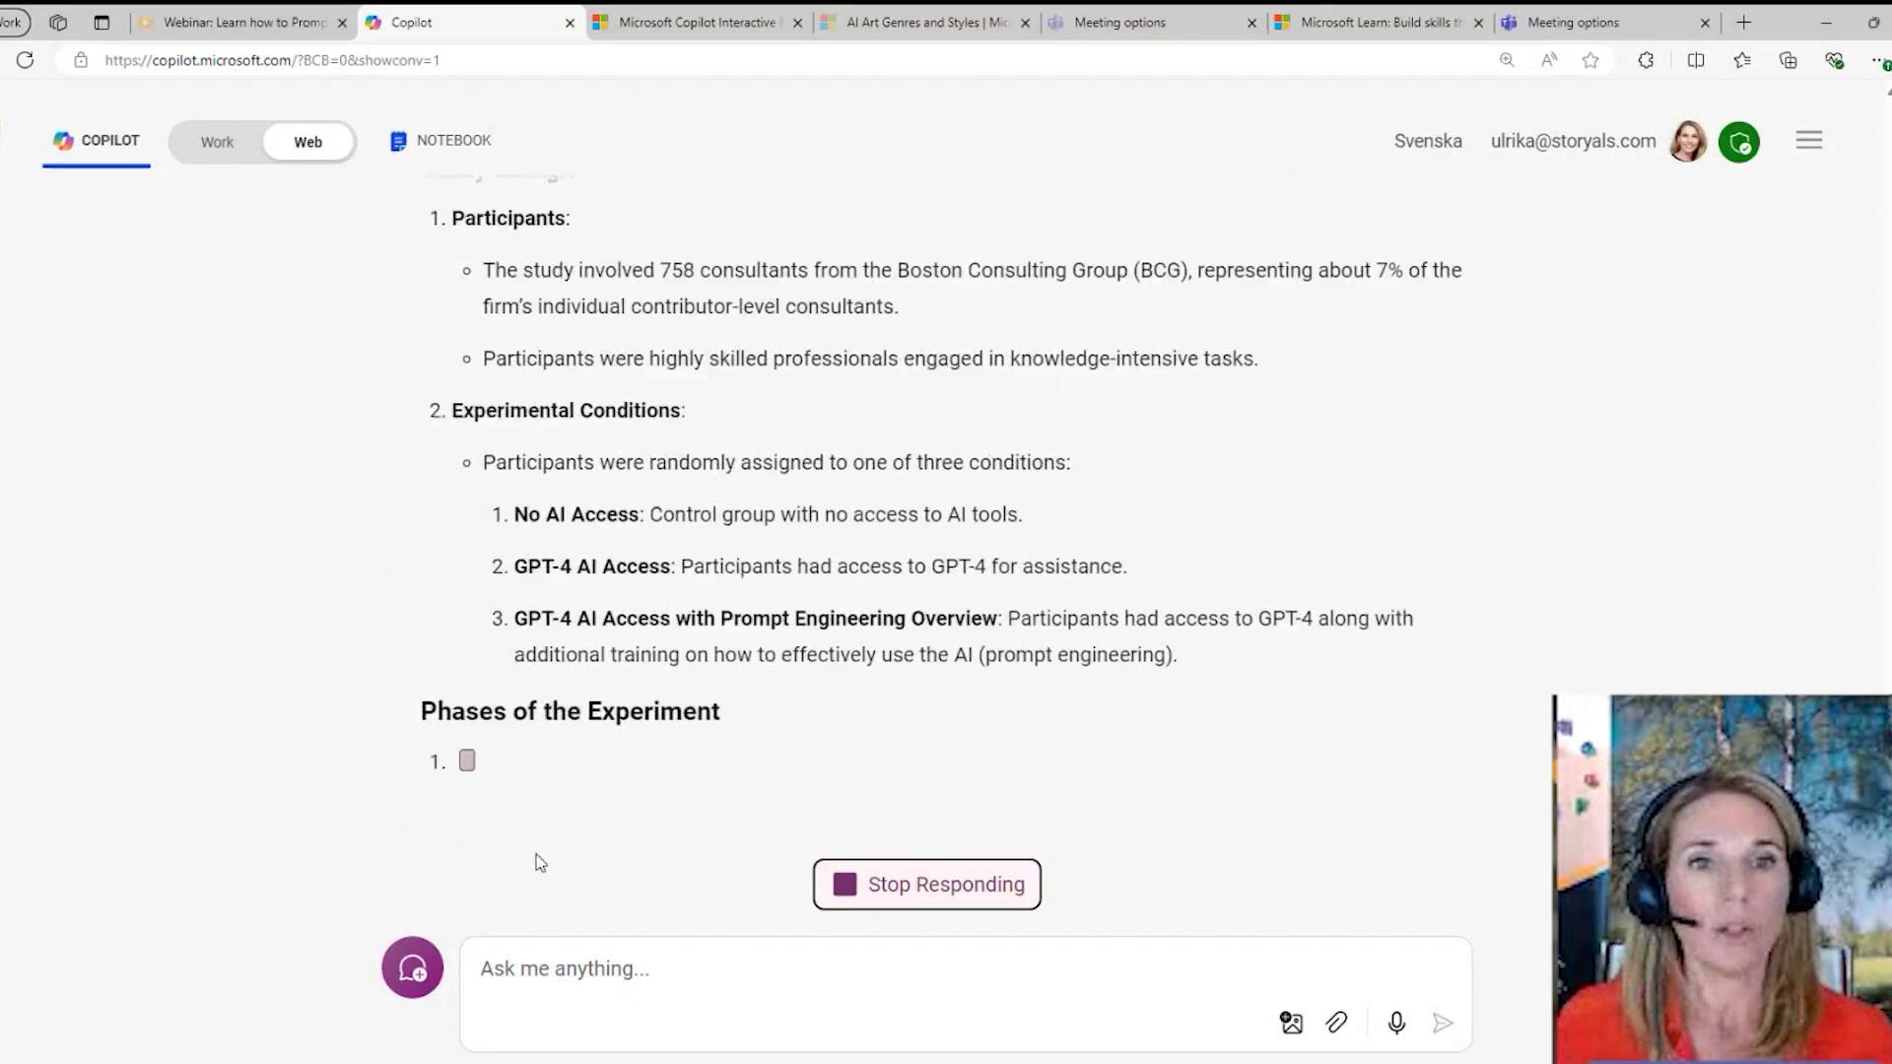
{"action": "scroll", "coordinate": [1543, 563], "scroll_direction": "up", "scroll_amount": 2}
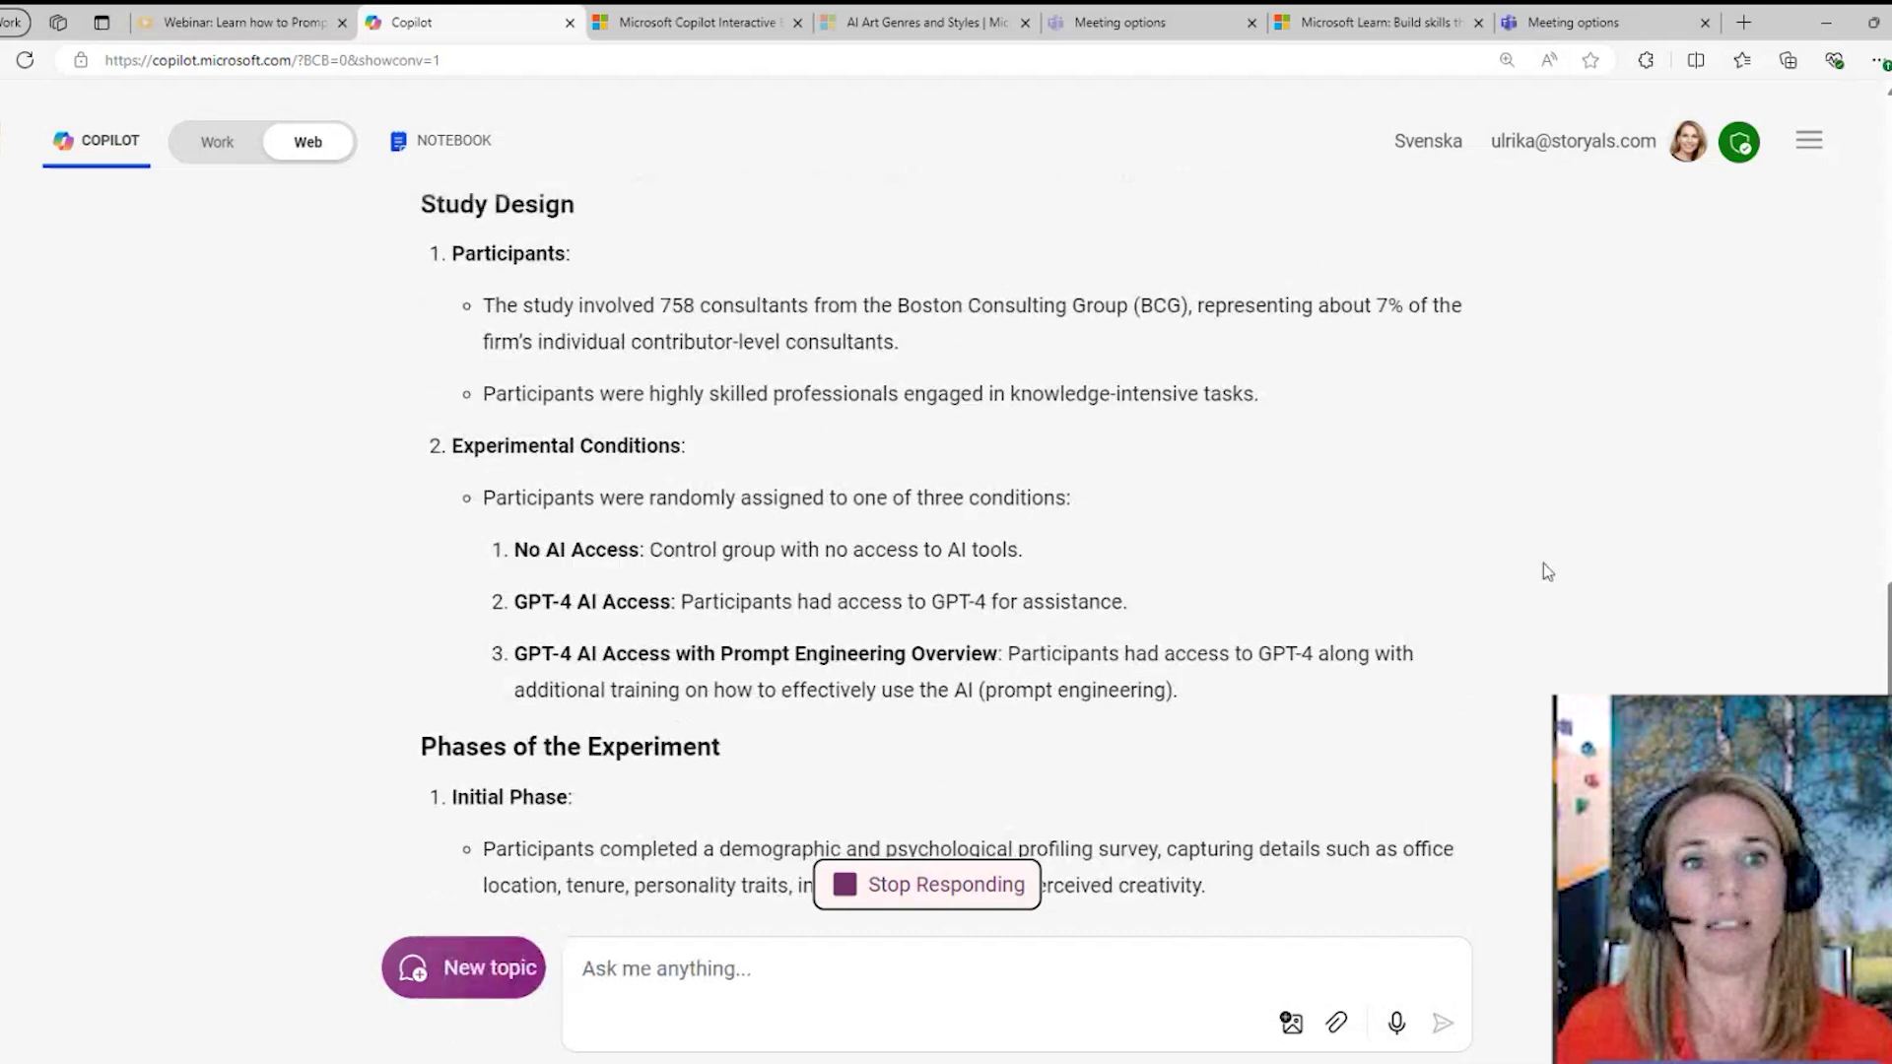
{"action": "scroll", "coordinate": [1543, 564], "scroll_direction": "up", "scroll_amount": 2}
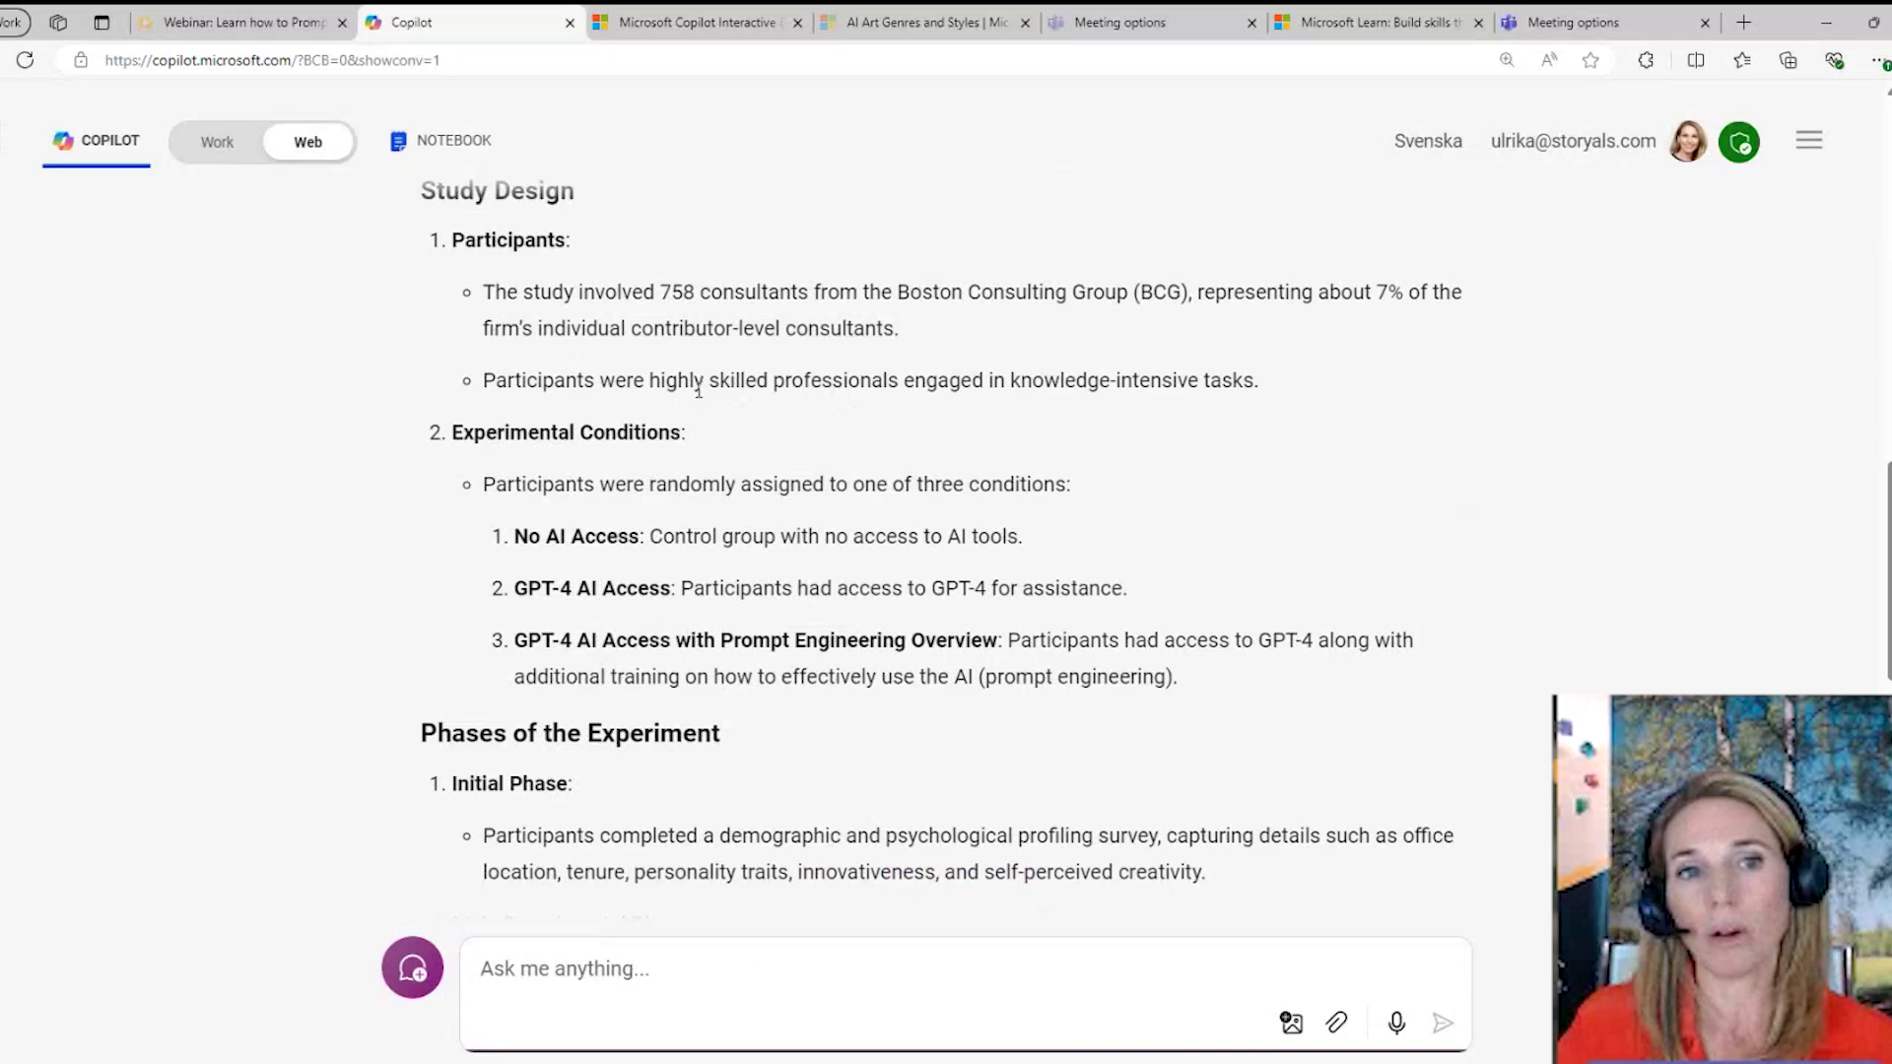
{"action": "scroll", "coordinate": [749, 409], "scroll_direction": "down", "scroll_amount": 5}
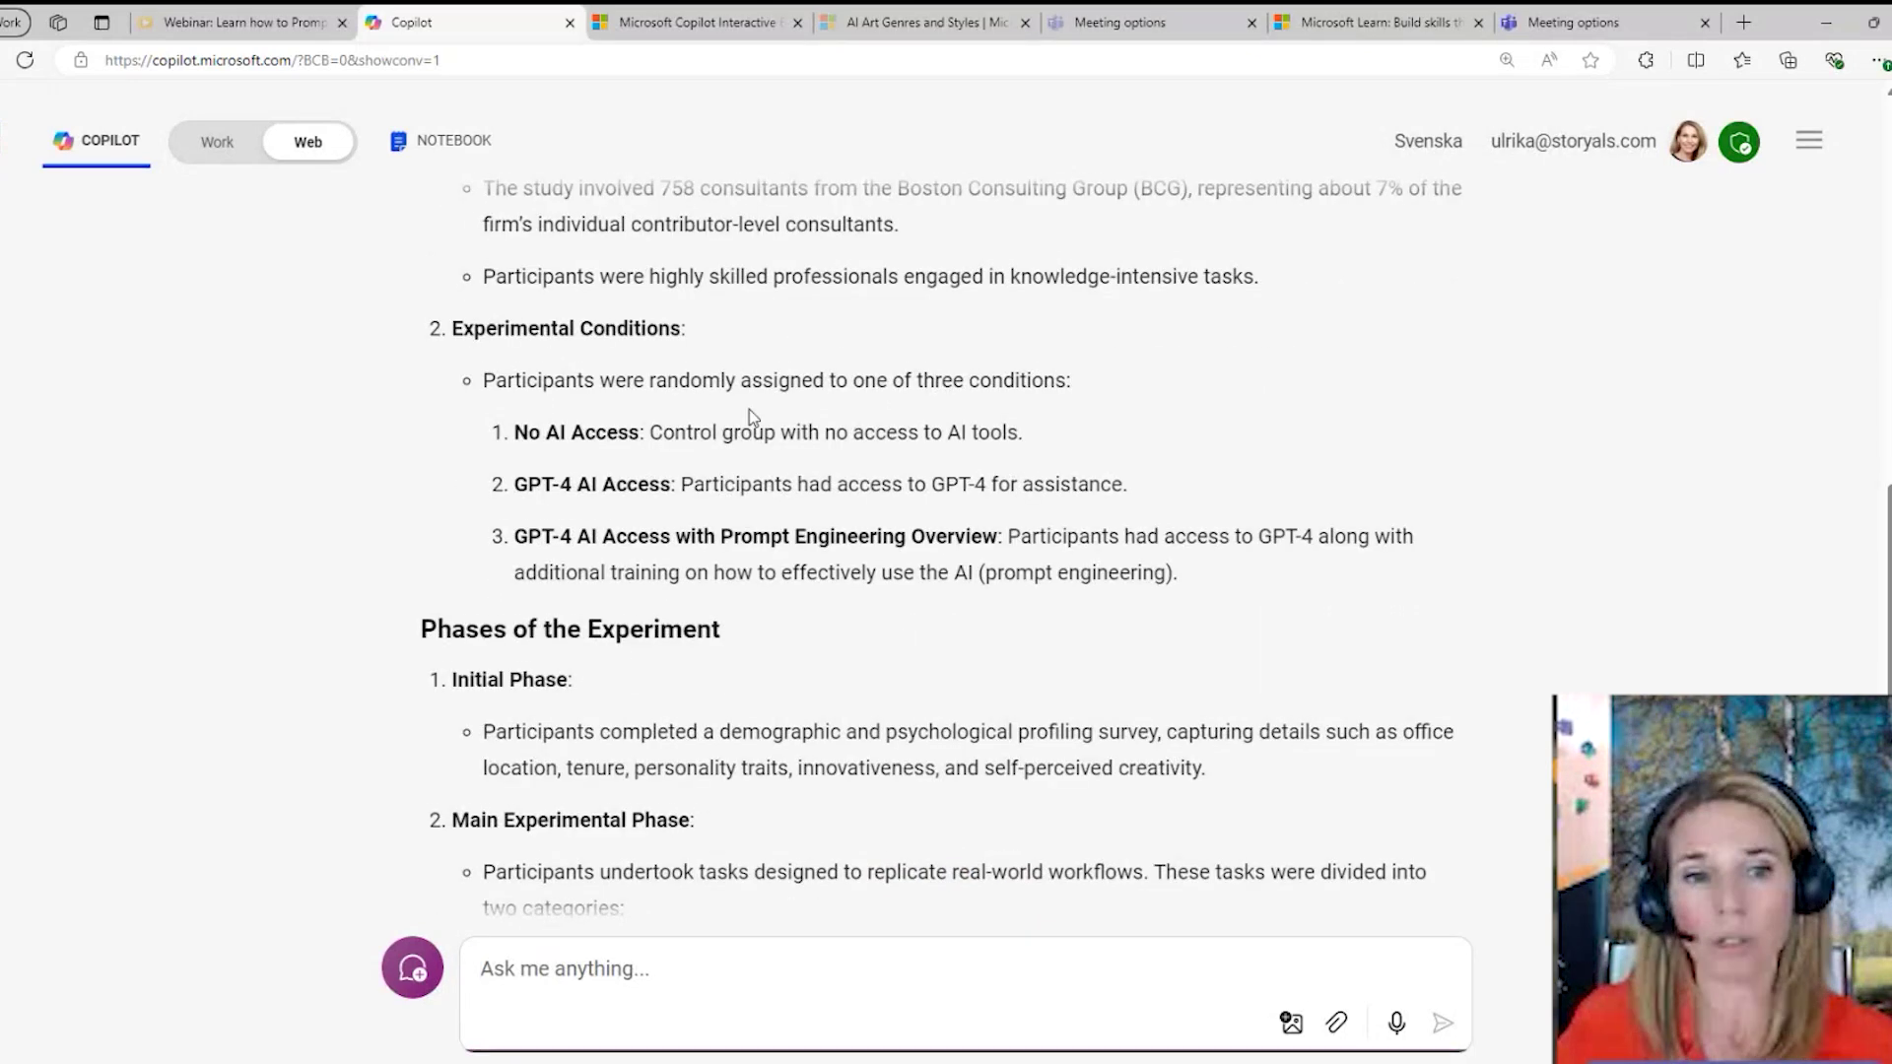
{"action": "scroll", "coordinate": [749, 410], "scroll_direction": "down", "scroll_amount": 1}
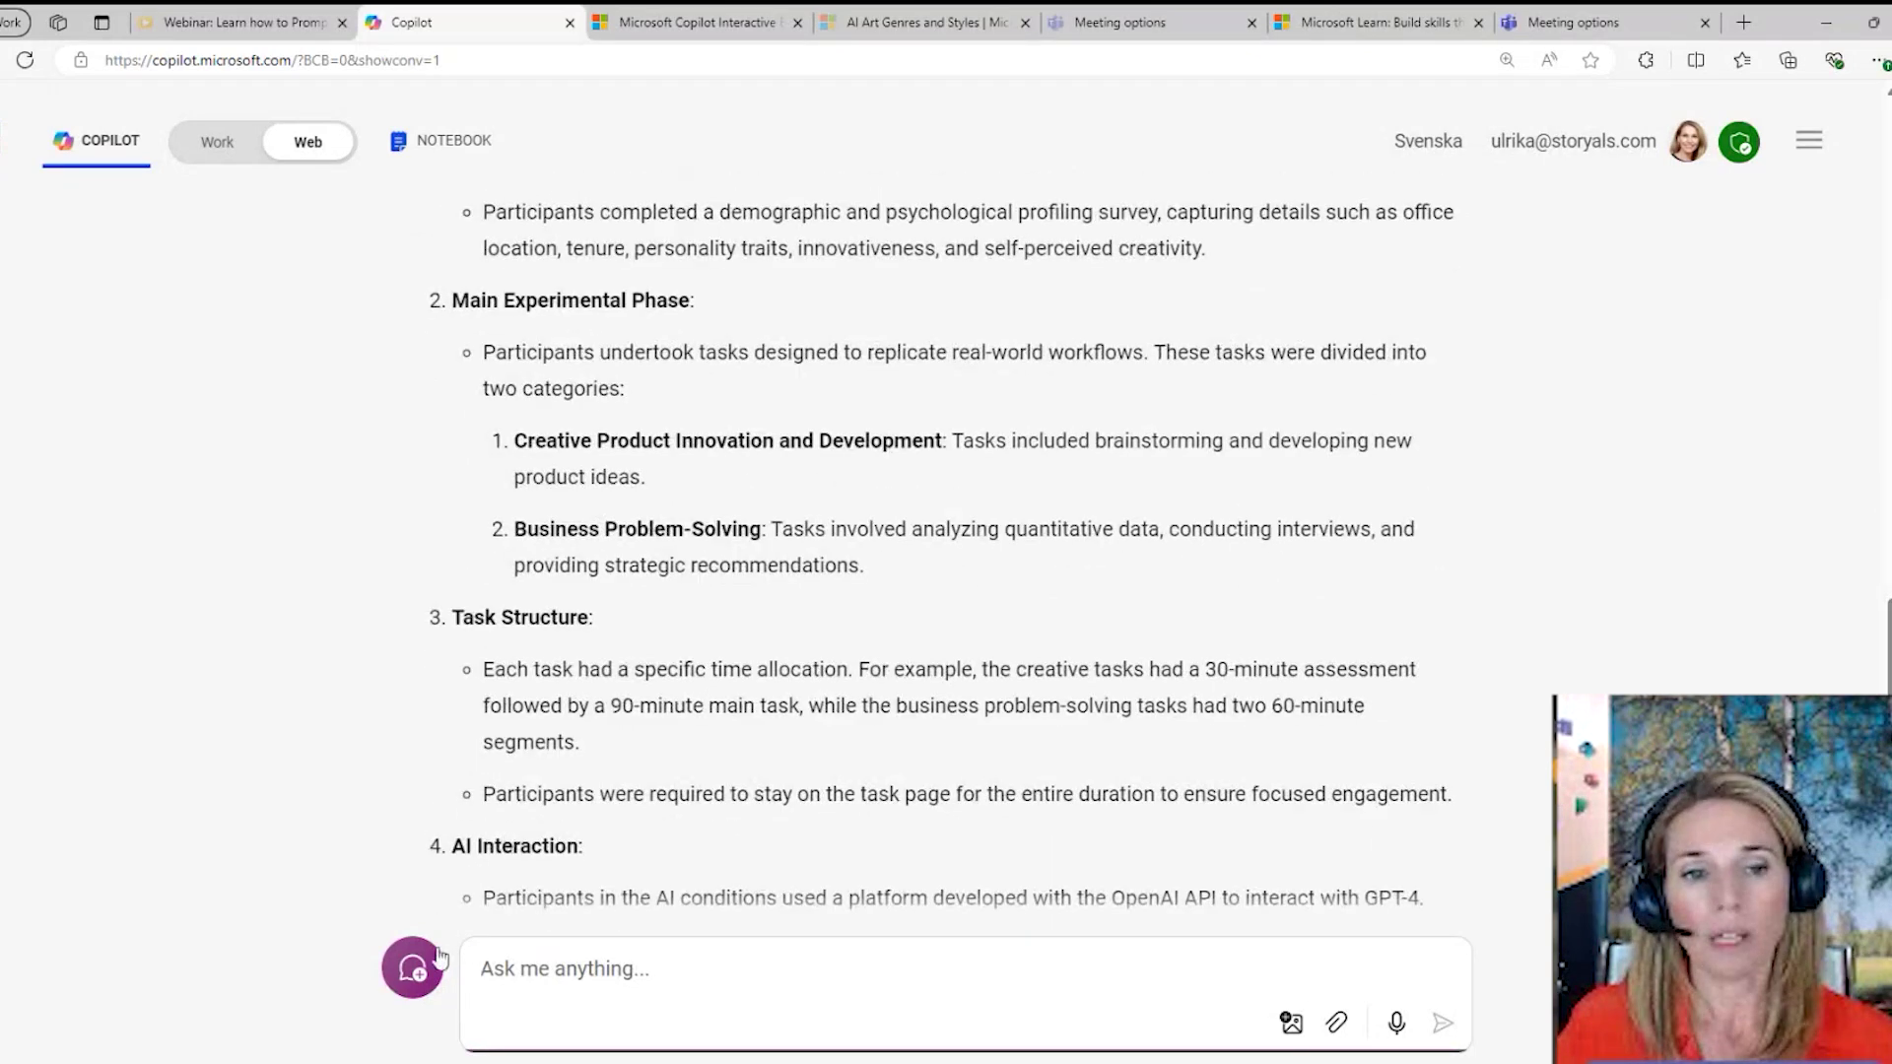
- Start a new topic and submit the prompt "Tell me about the outcome of the report" without attaching the file
{"action": "left_click", "coordinate": [415, 980]}
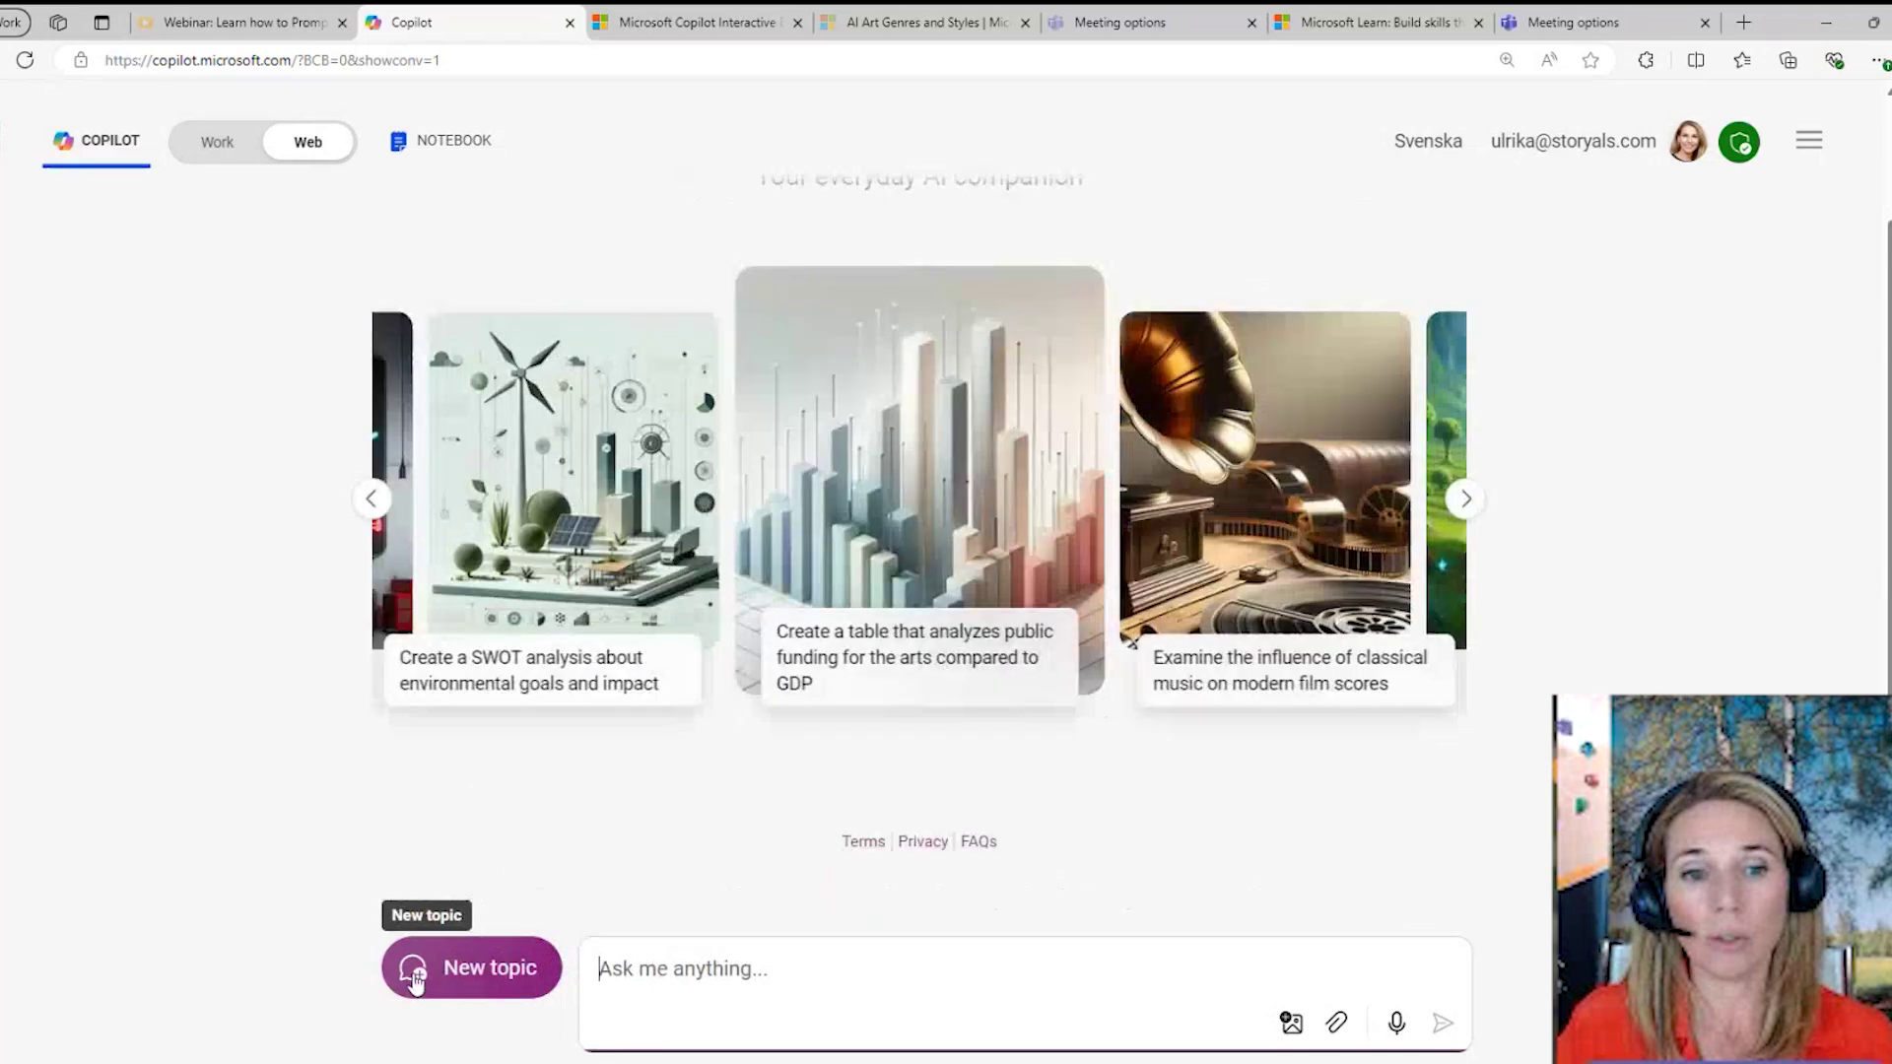
{"action": "type", "text": "Tell me"}
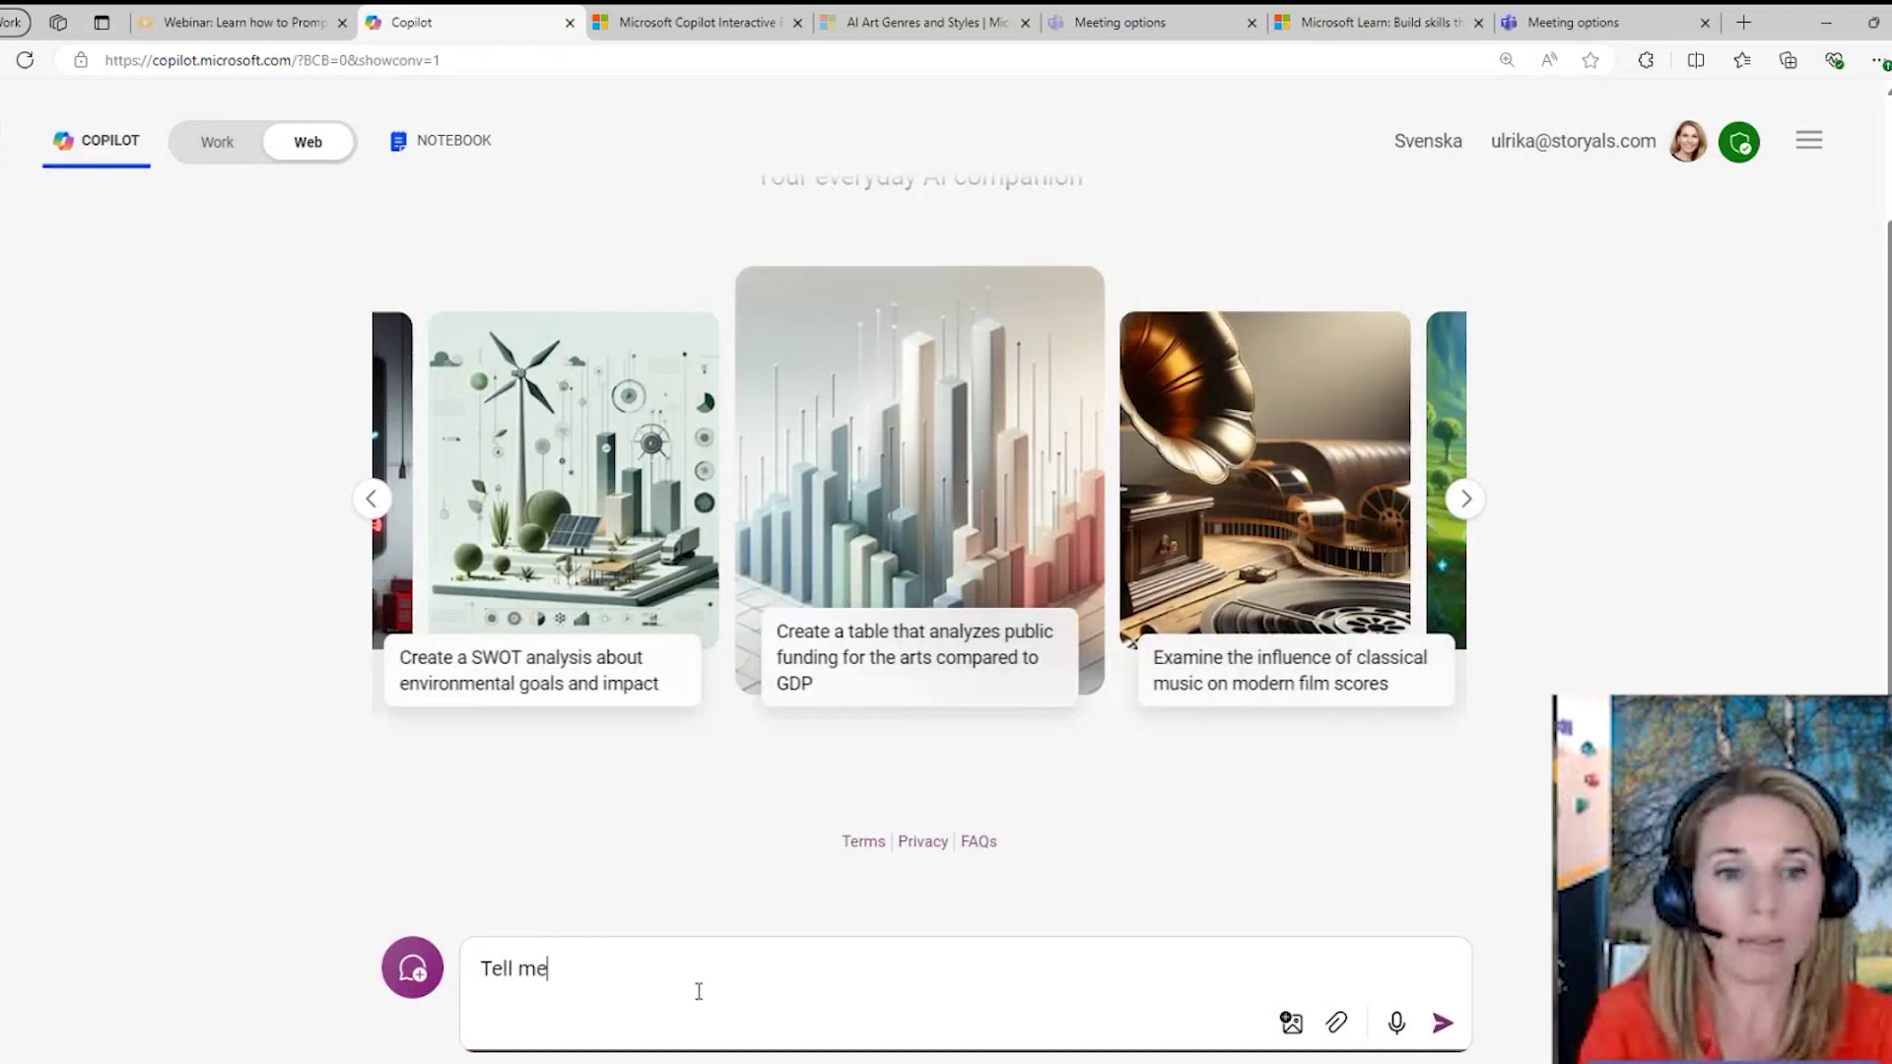
{"action": "type", "text": " about the outcom"}
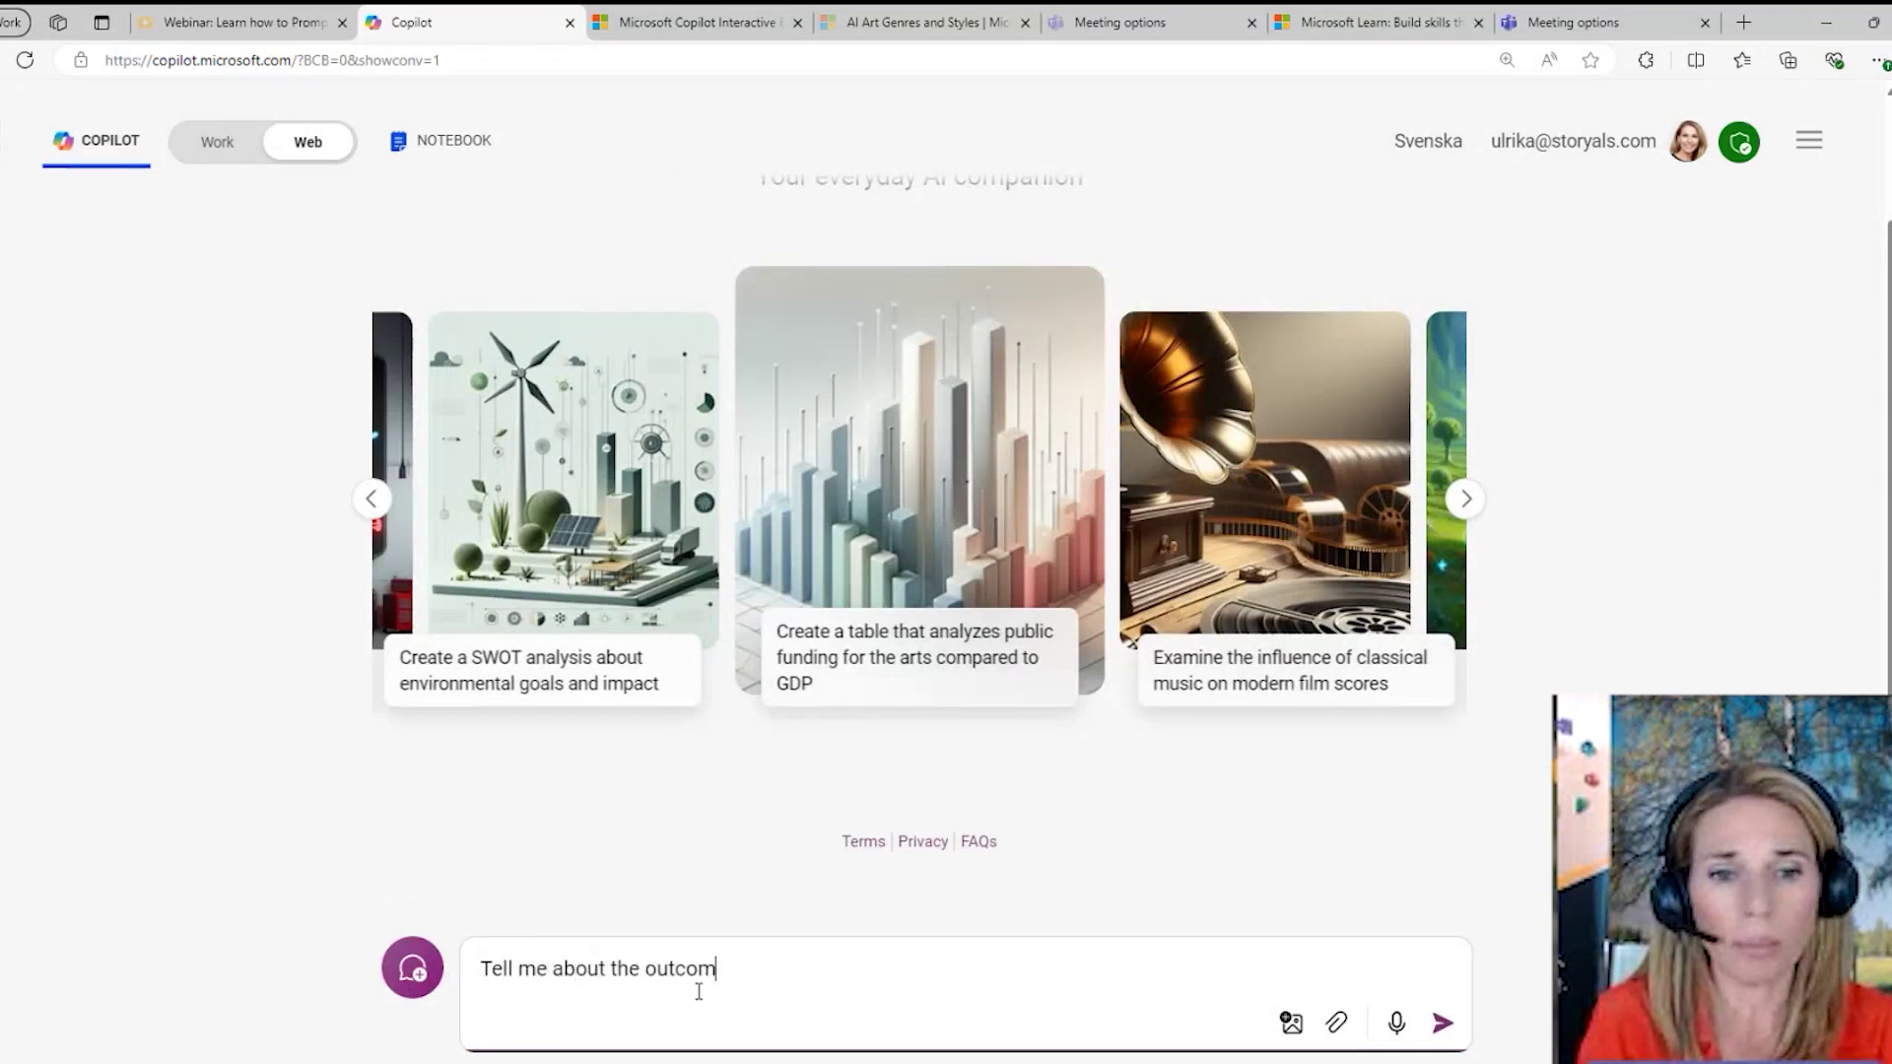
{"action": "type", "text": "e of the report"}
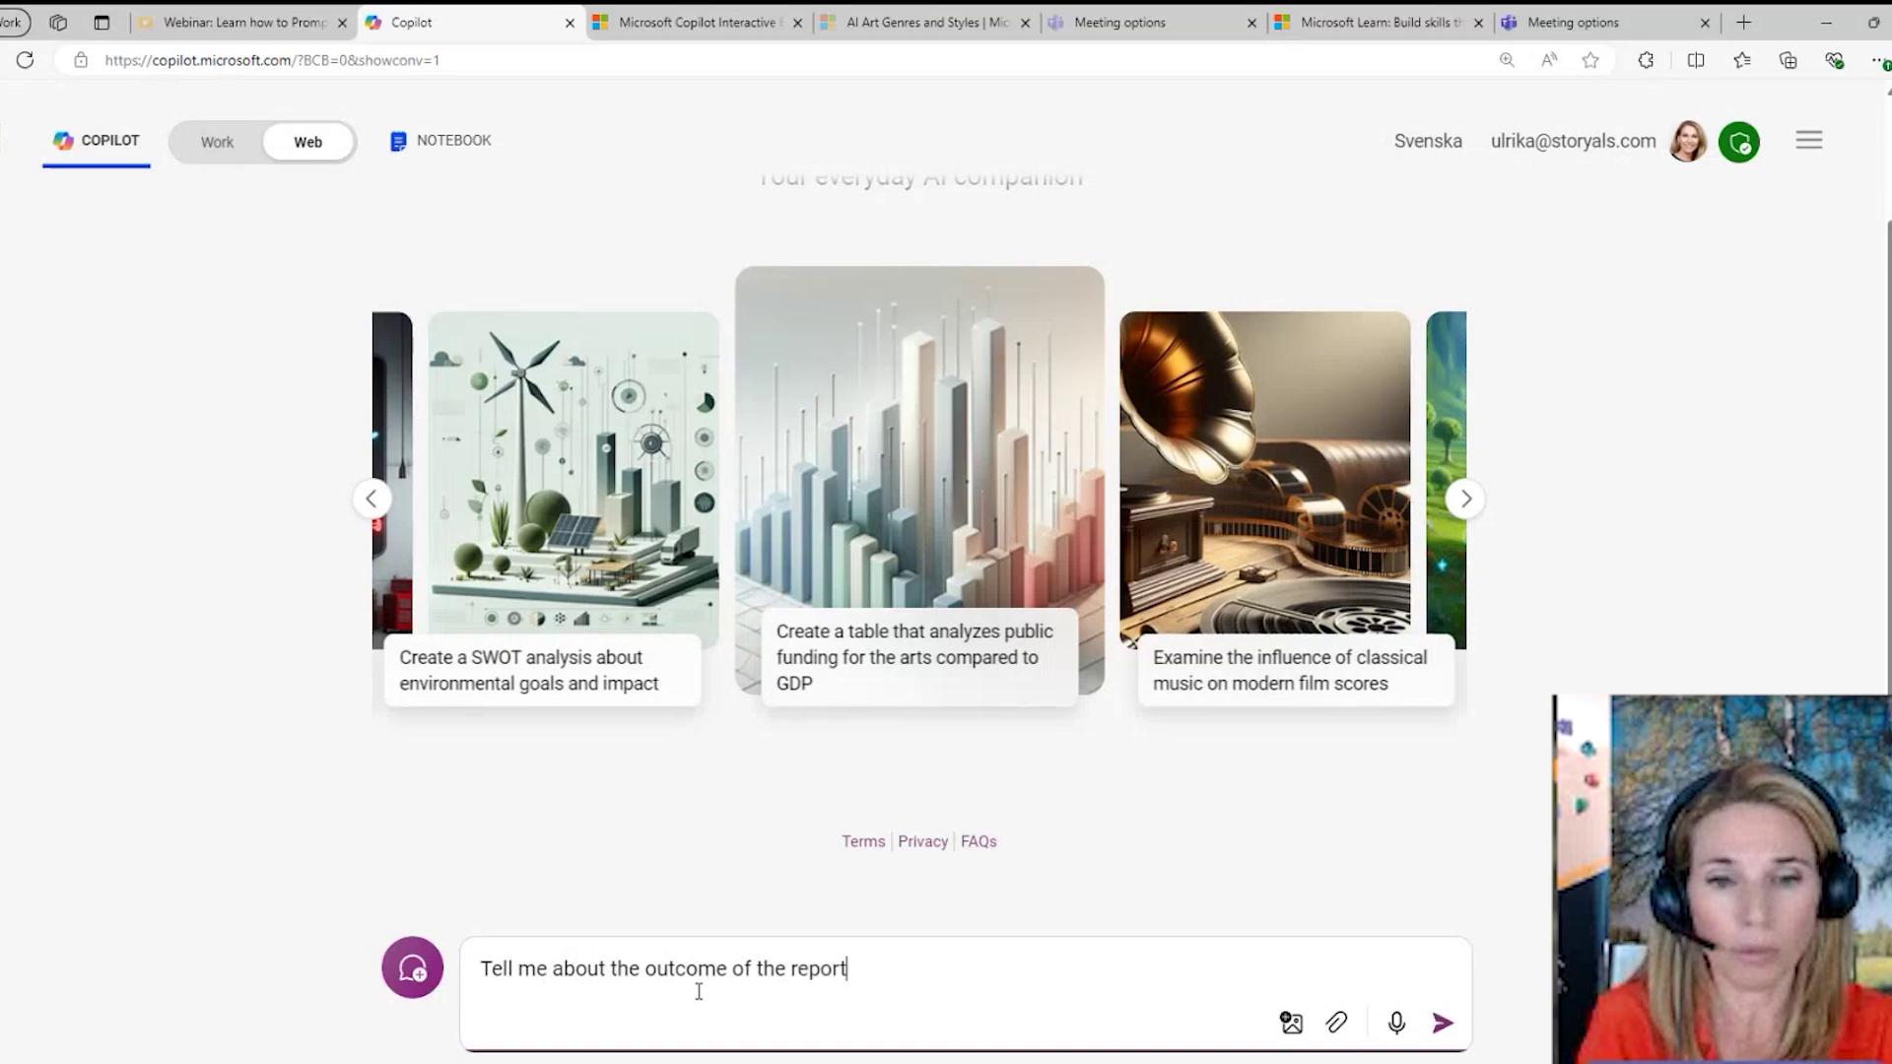
{"action": "key", "text": "Return"}
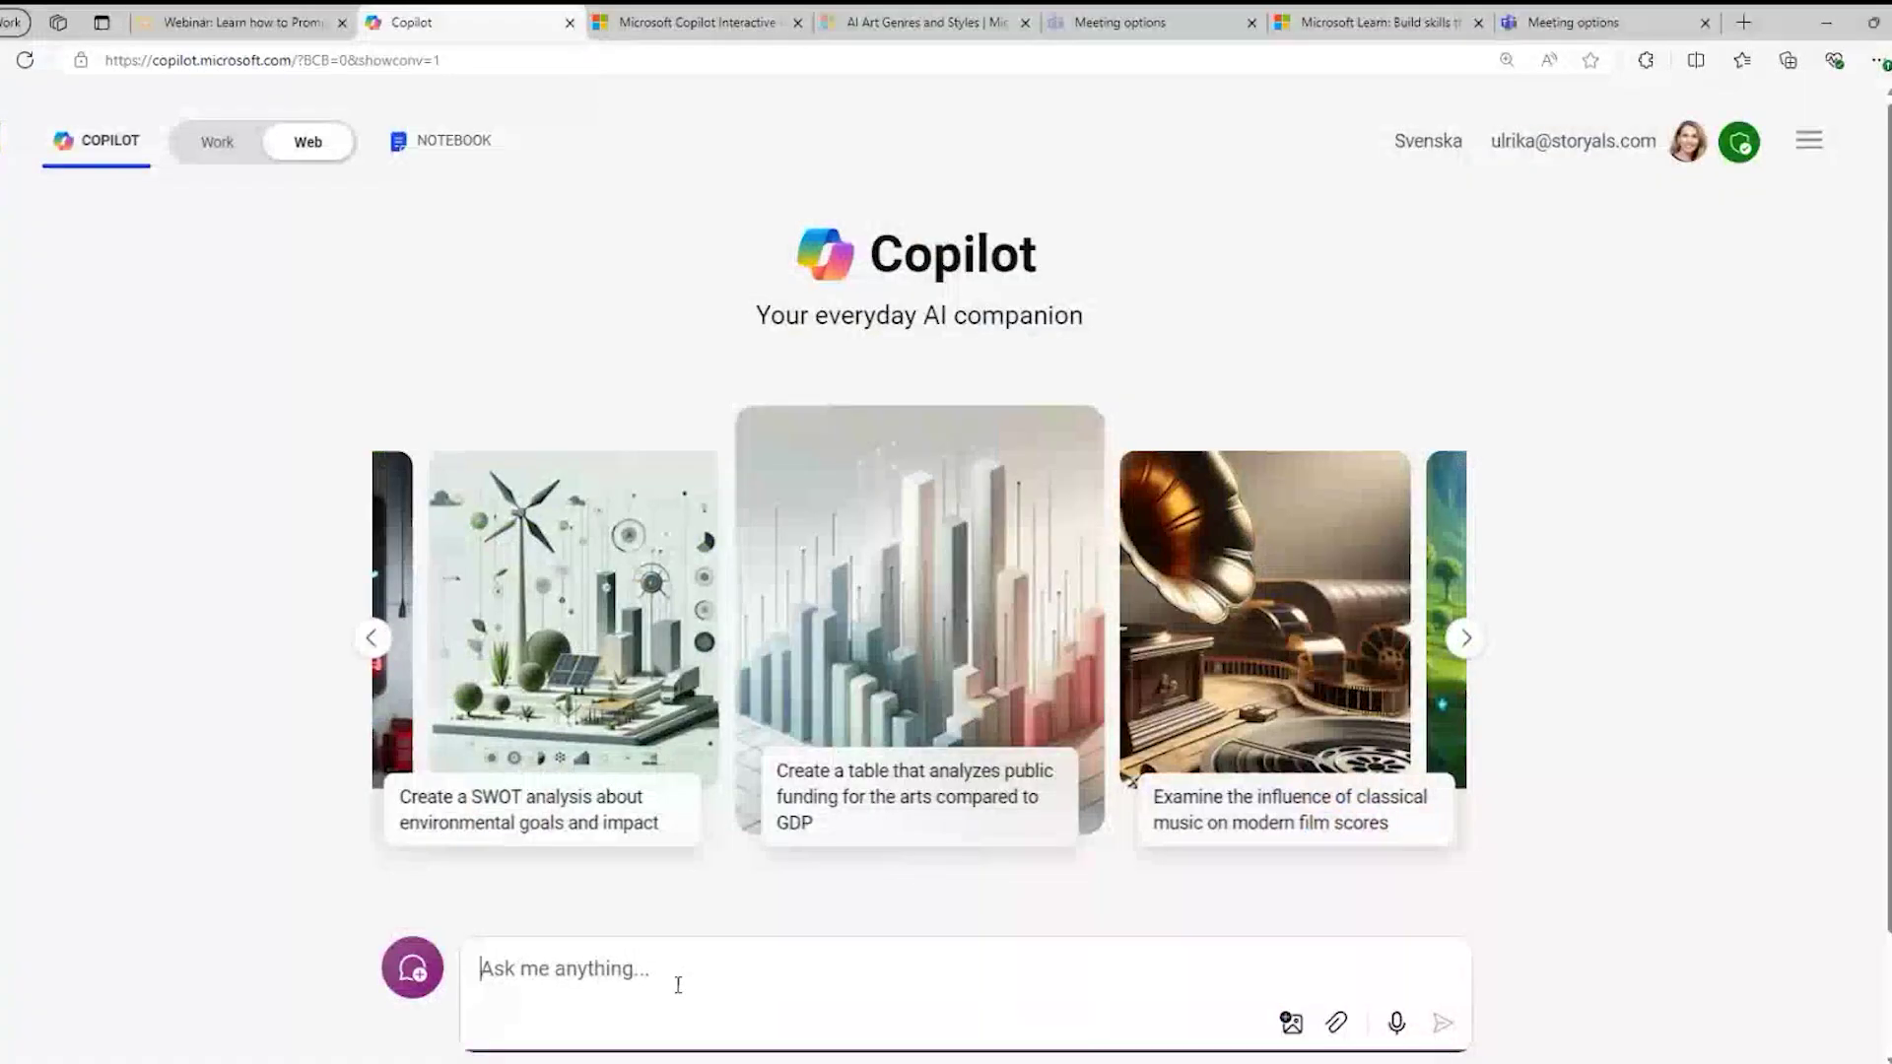
- Ask Copilot in the empty chat "What type of files can I upload to Copilot for you to analyze?"
{"action": "type", "text": "What d"}
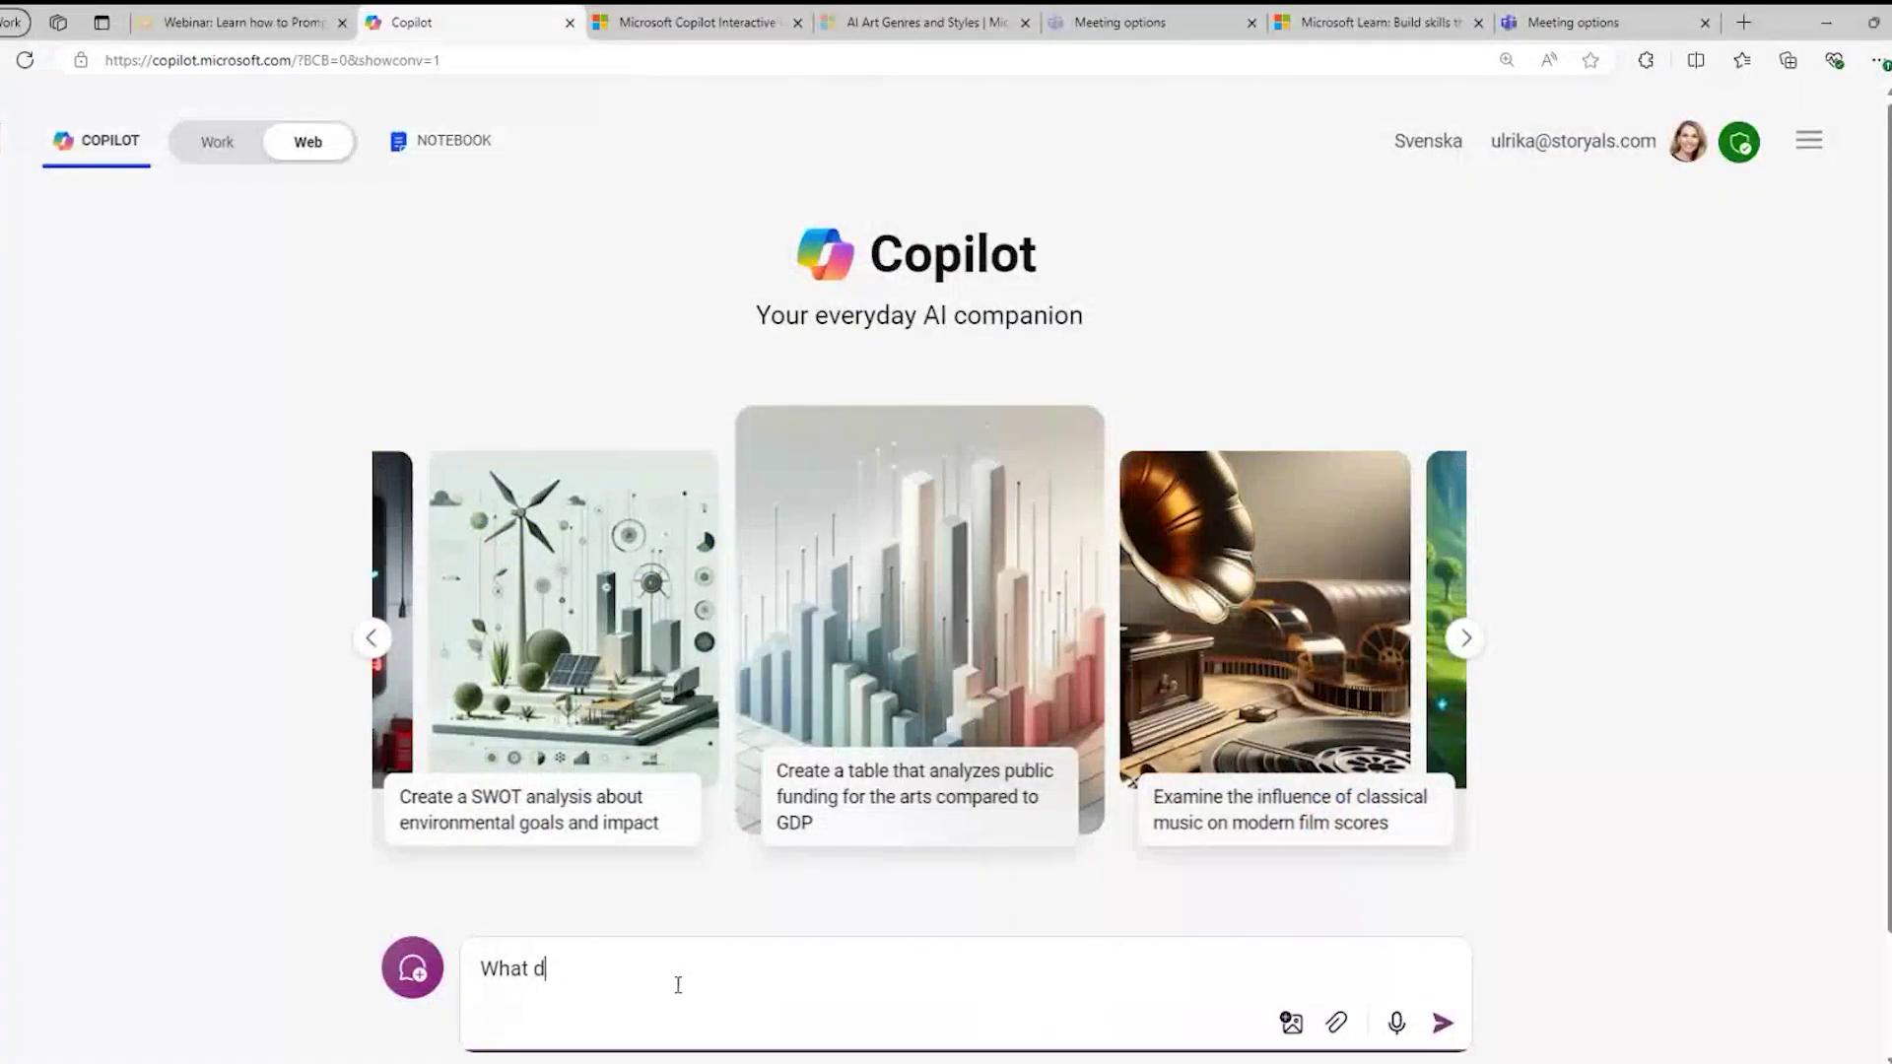
{"action": "key", "text": "BackSpace"}
{"action": "type", "text": "type of files can I upload t"}
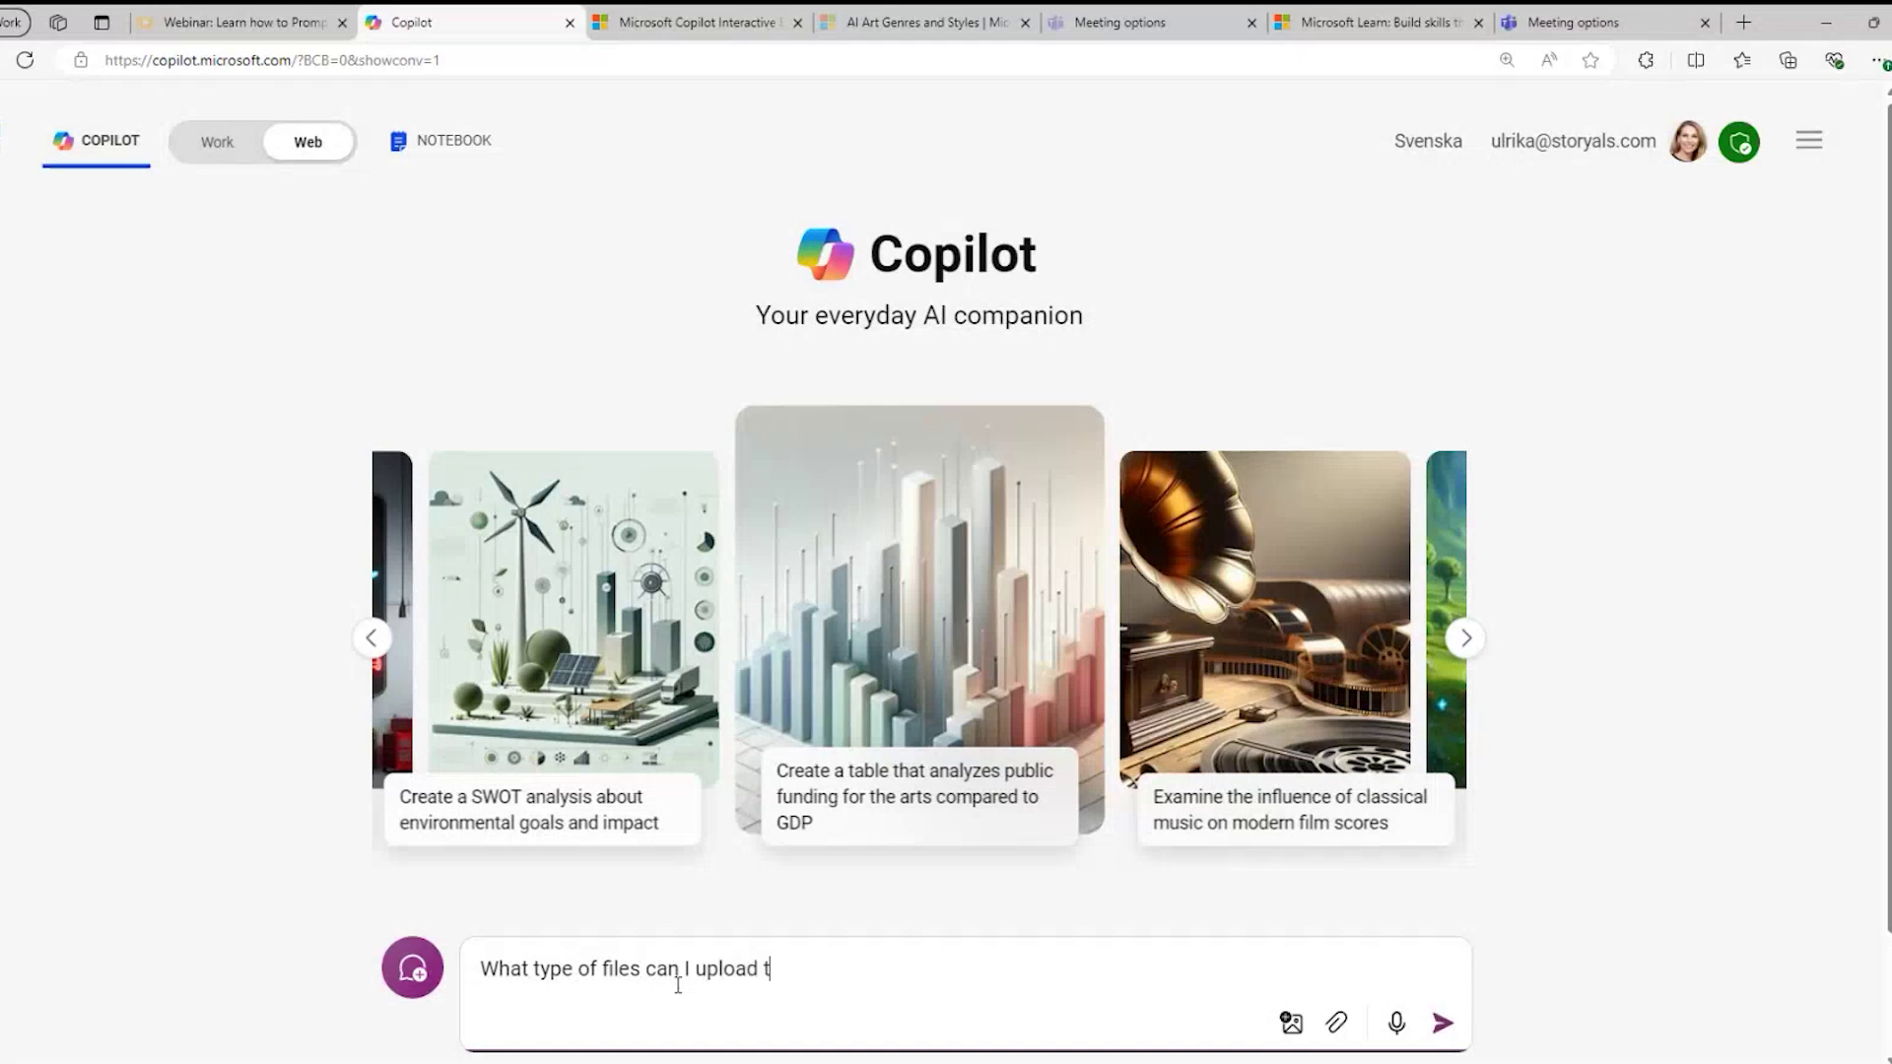
{"action": "type", "text": "o Copilot for you to analyz"}
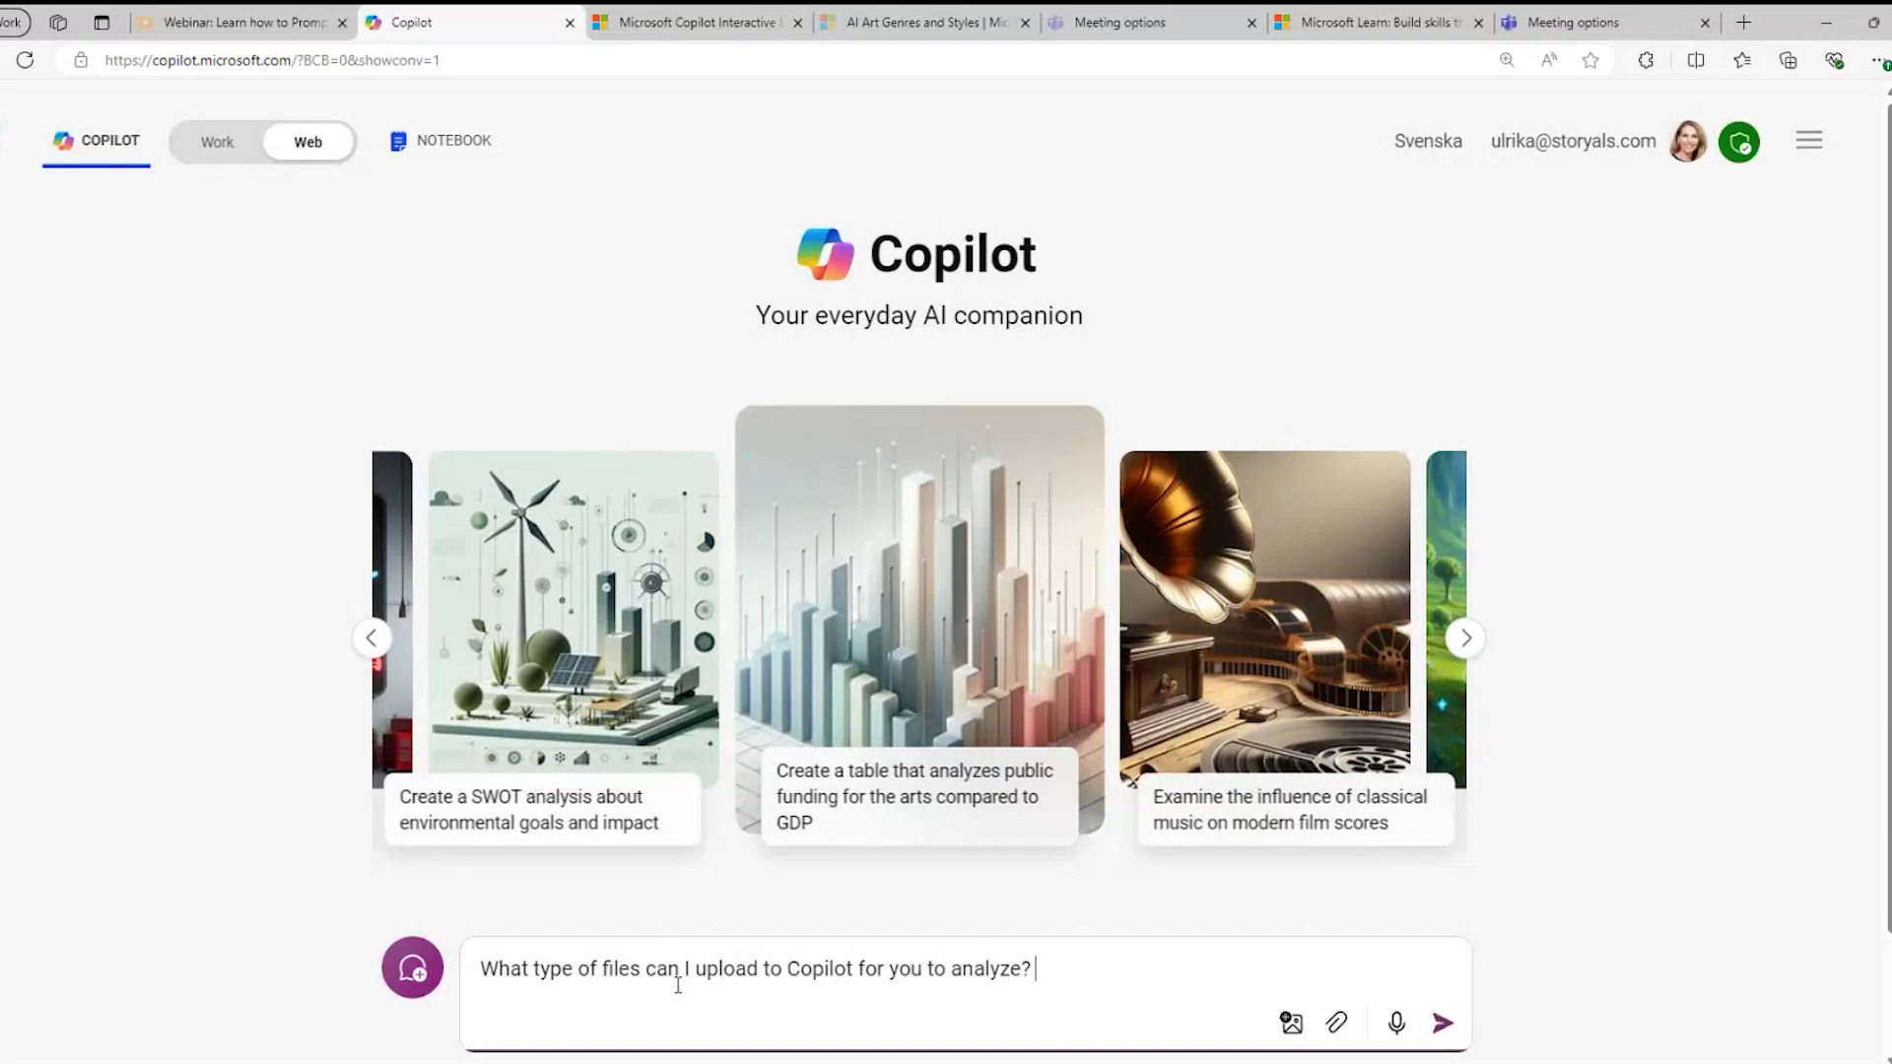
{"action": "type", "text": "e?"}
{"action": "key", "text": "Return"}
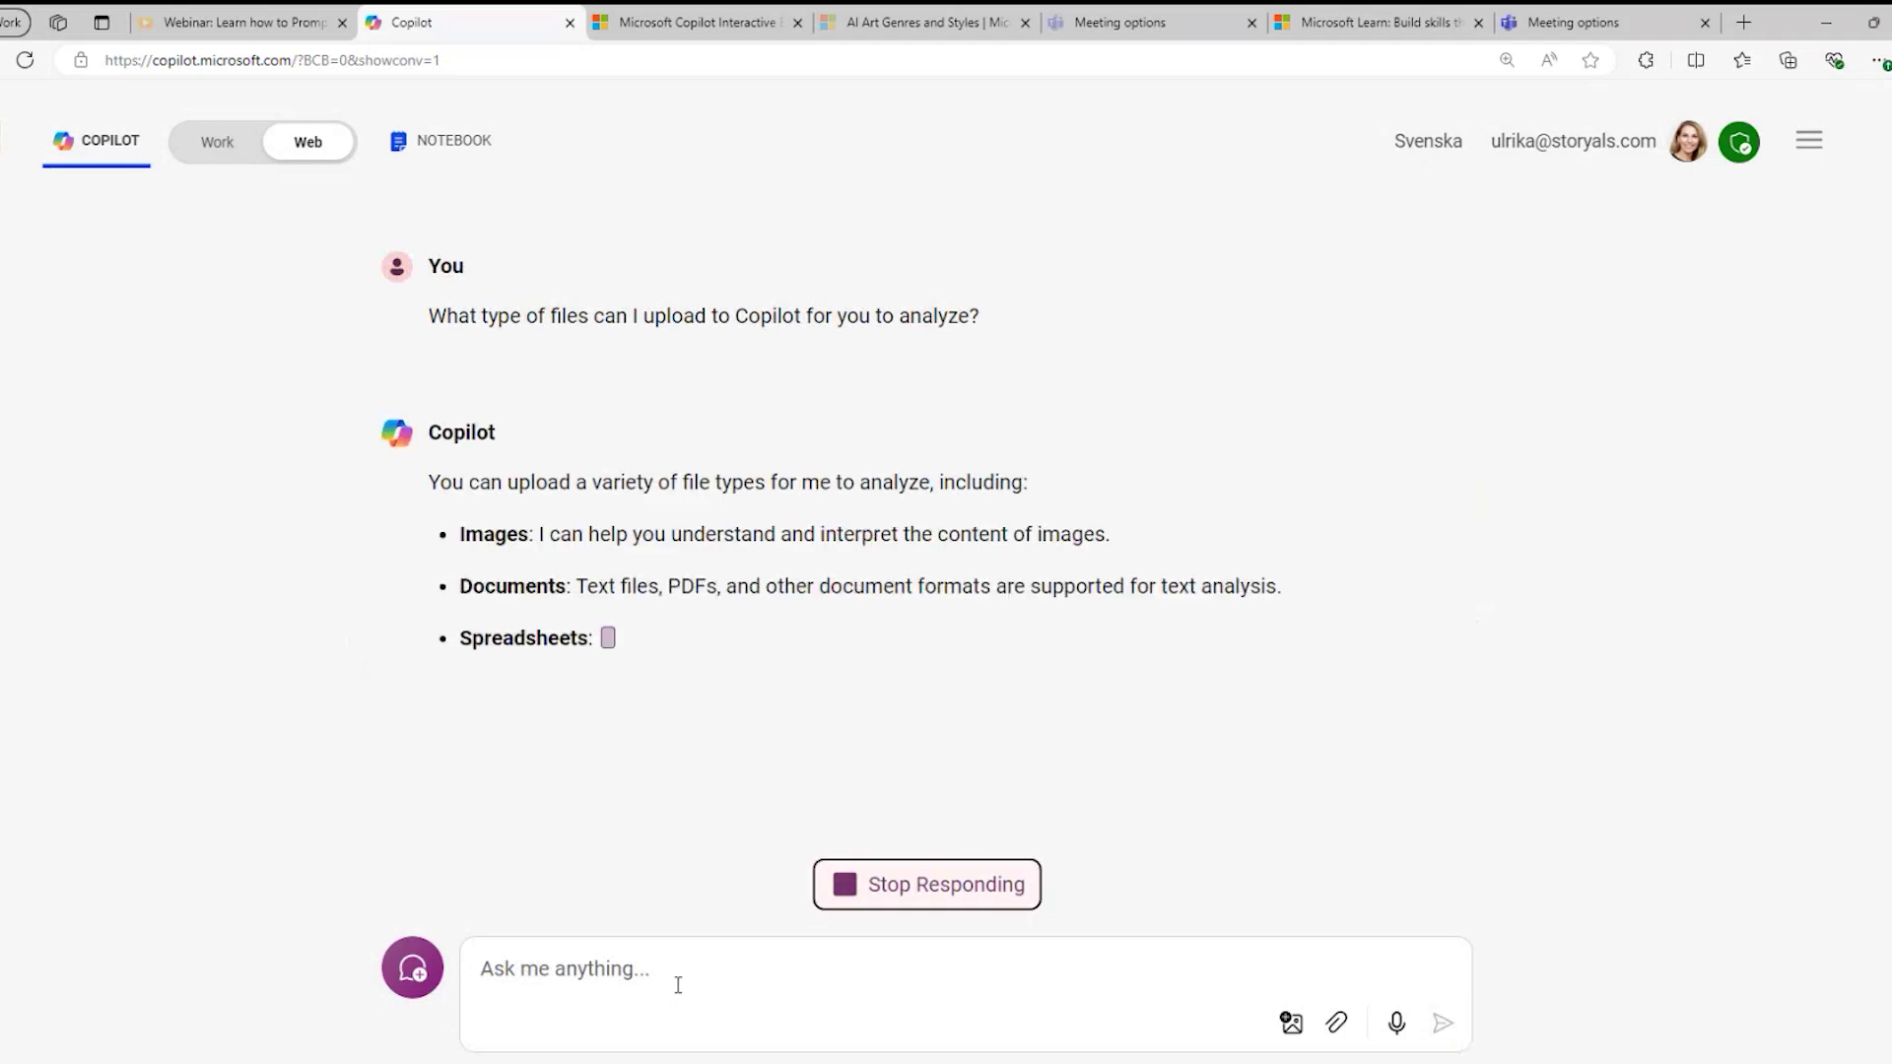
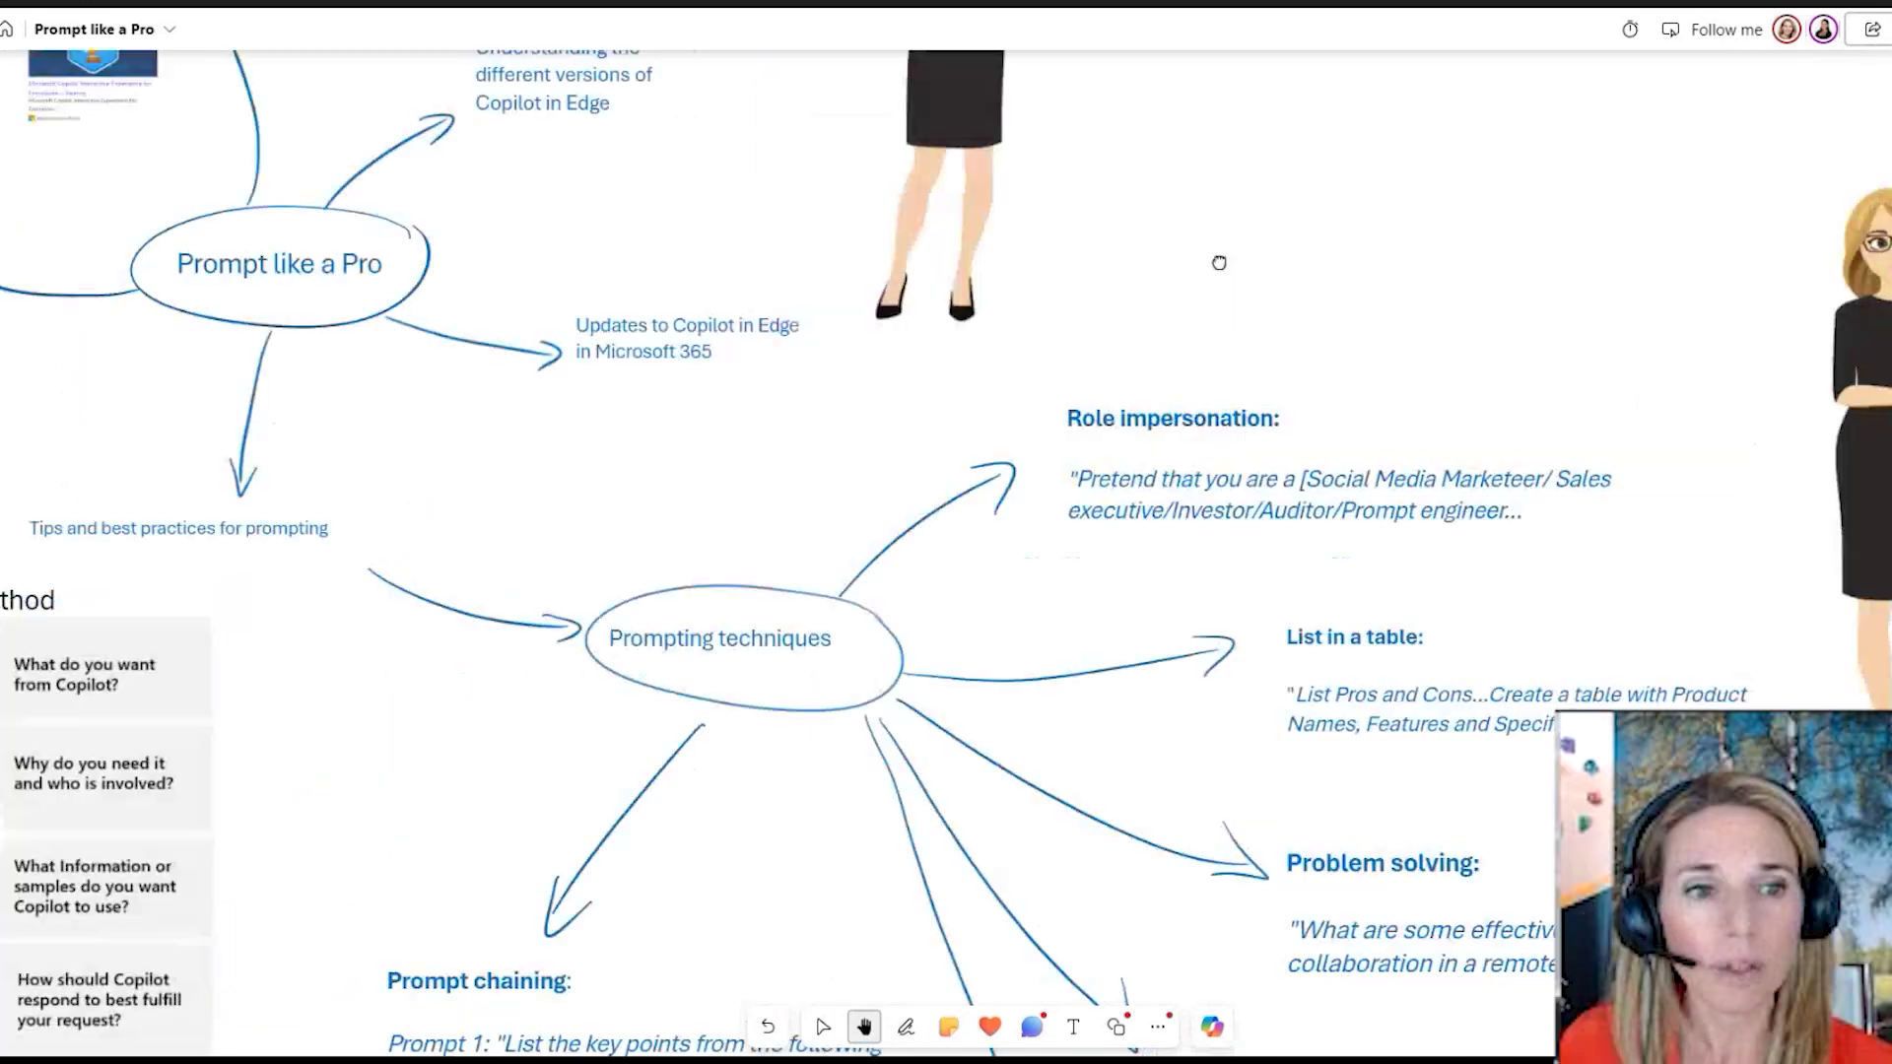
- On the "Prompt like a Pro" whiteboard, review the "GCSE" method and select the full text of the example training manual prompt
{"action": "left_click_drag", "start_coordinate": [587, 739], "coordinate": [1258, 528]}
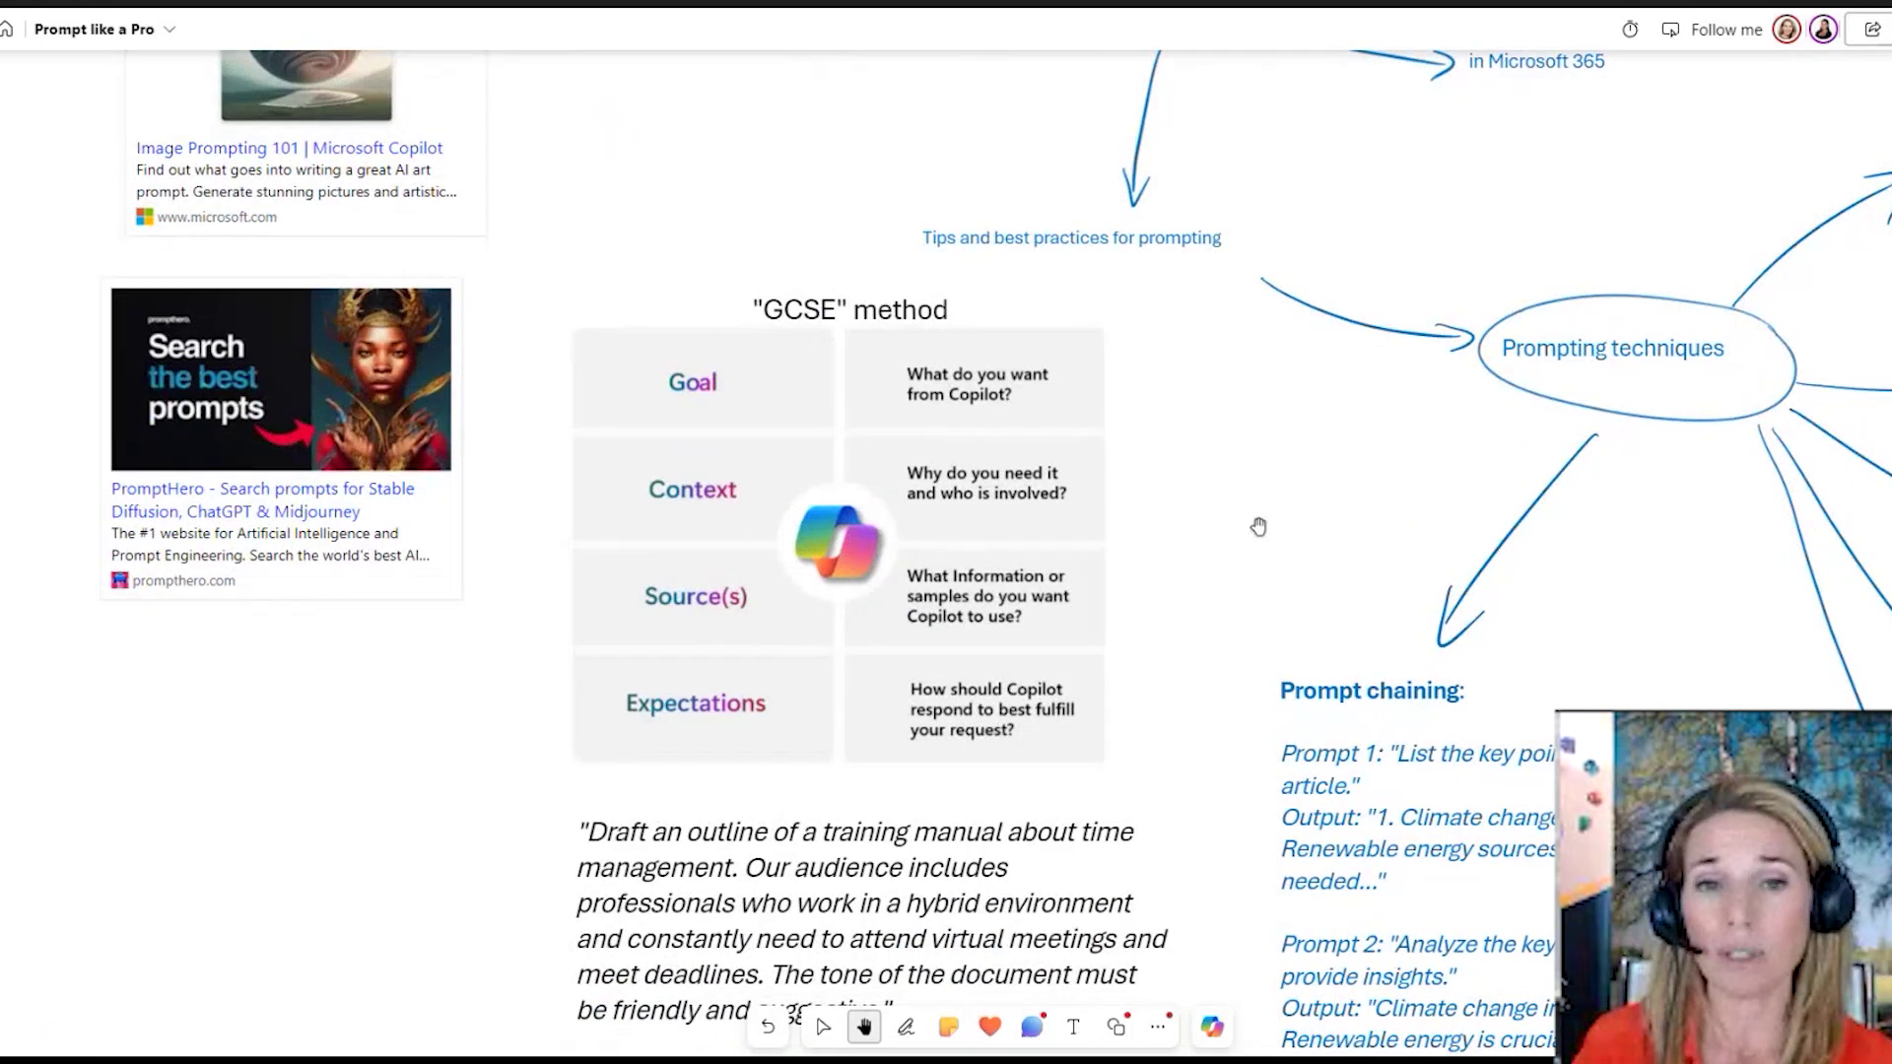
{"action": "scroll", "coordinate": [1258, 500], "scroll_direction": "up", "scroll_amount": 1}
{"action": "left_click_drag", "start_coordinate": [1267, 582], "coordinate": [1301, 523]}
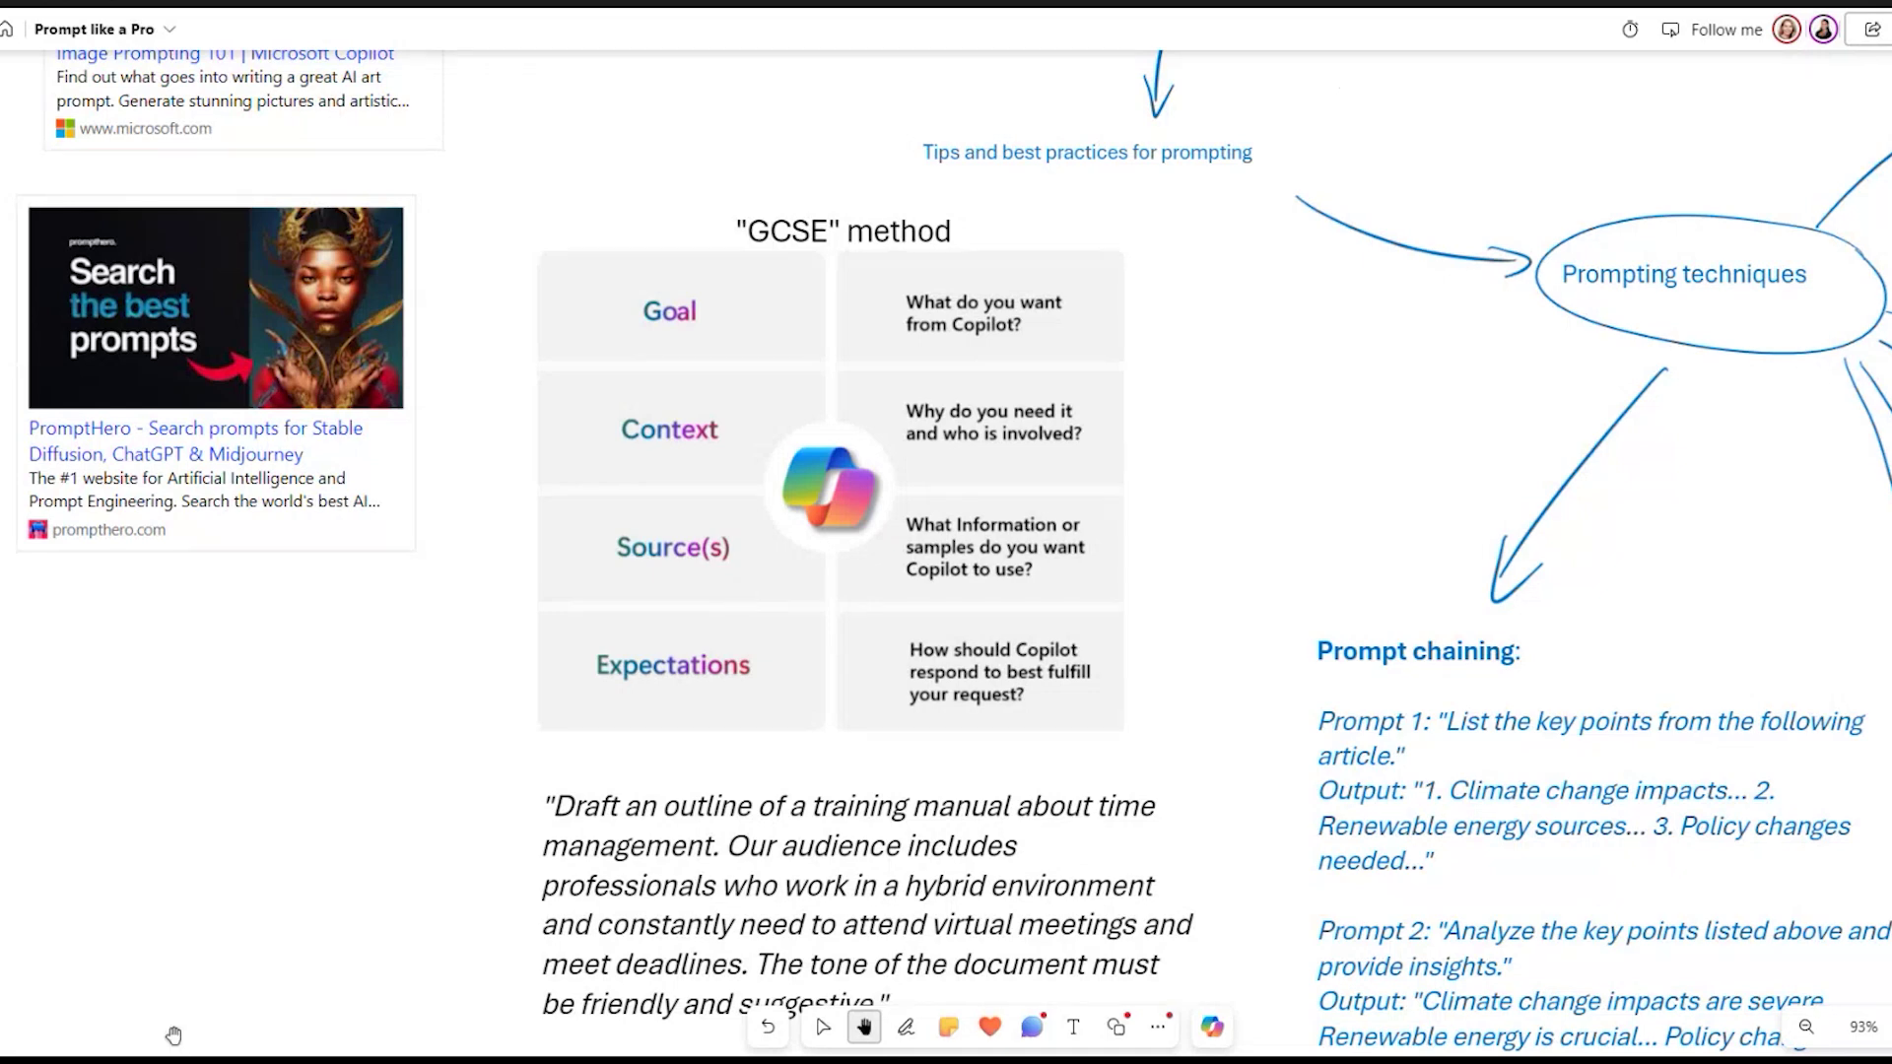
{"action": "left_click_drag", "start_coordinate": [343, 836], "coordinate": [343, 533]}
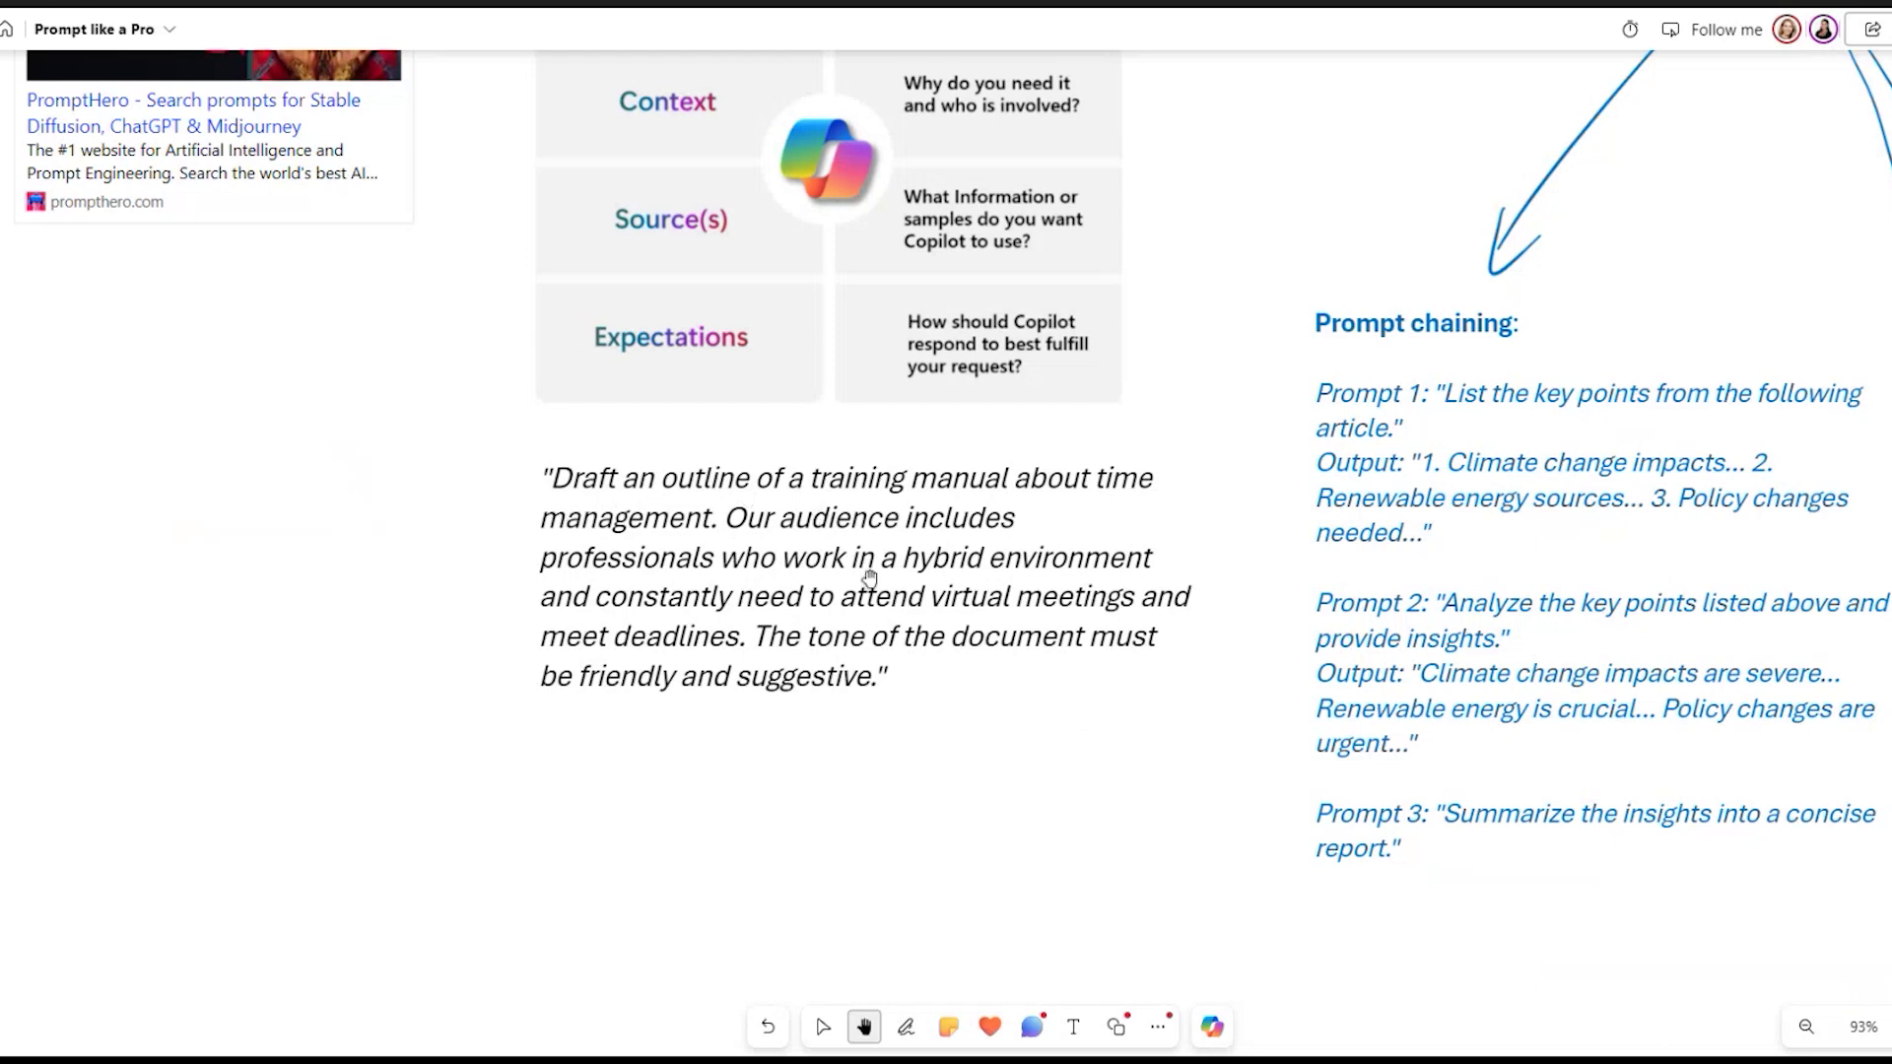
{"action": "left_click", "coordinate": [823, 1027]}
{"action": "left_click", "coordinate": [916, 678]}
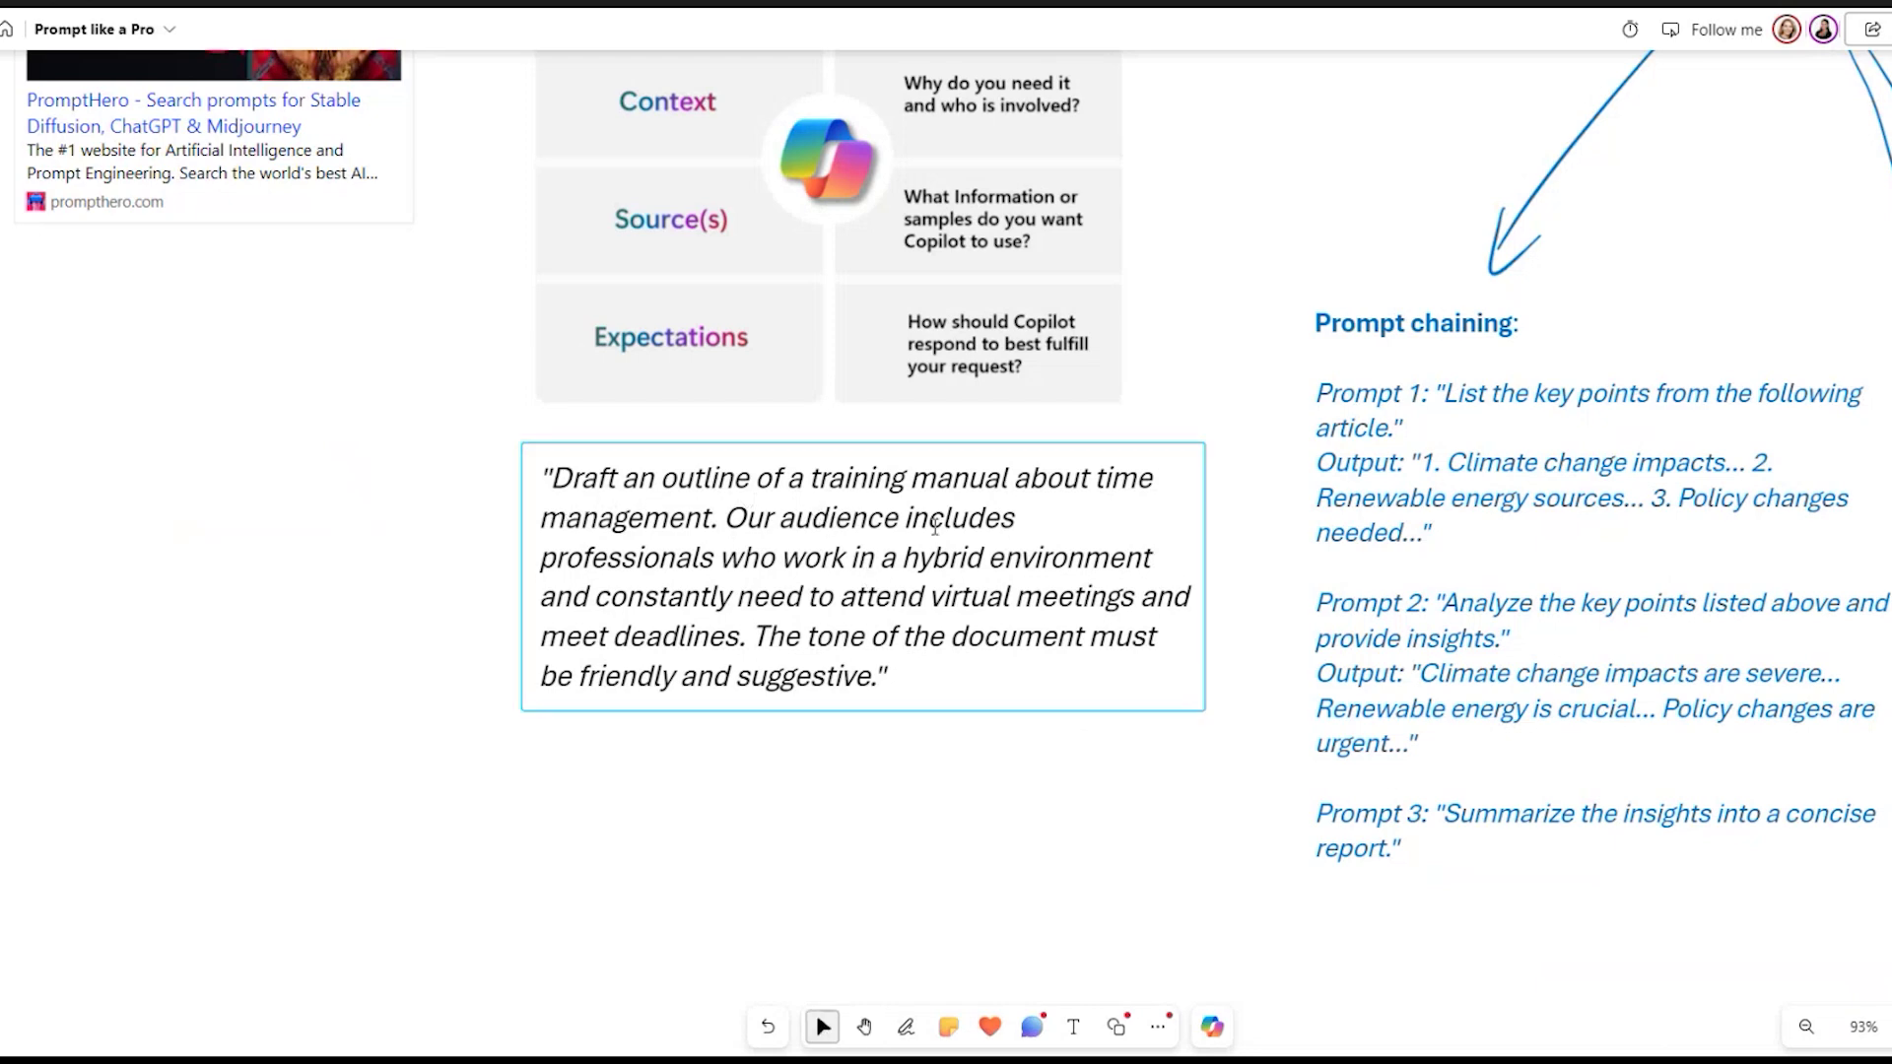
{"action": "double_click", "coordinate": [934, 523]}
{"action": "left_click_drag", "start_coordinate": [551, 477], "coordinate": [871, 676]}
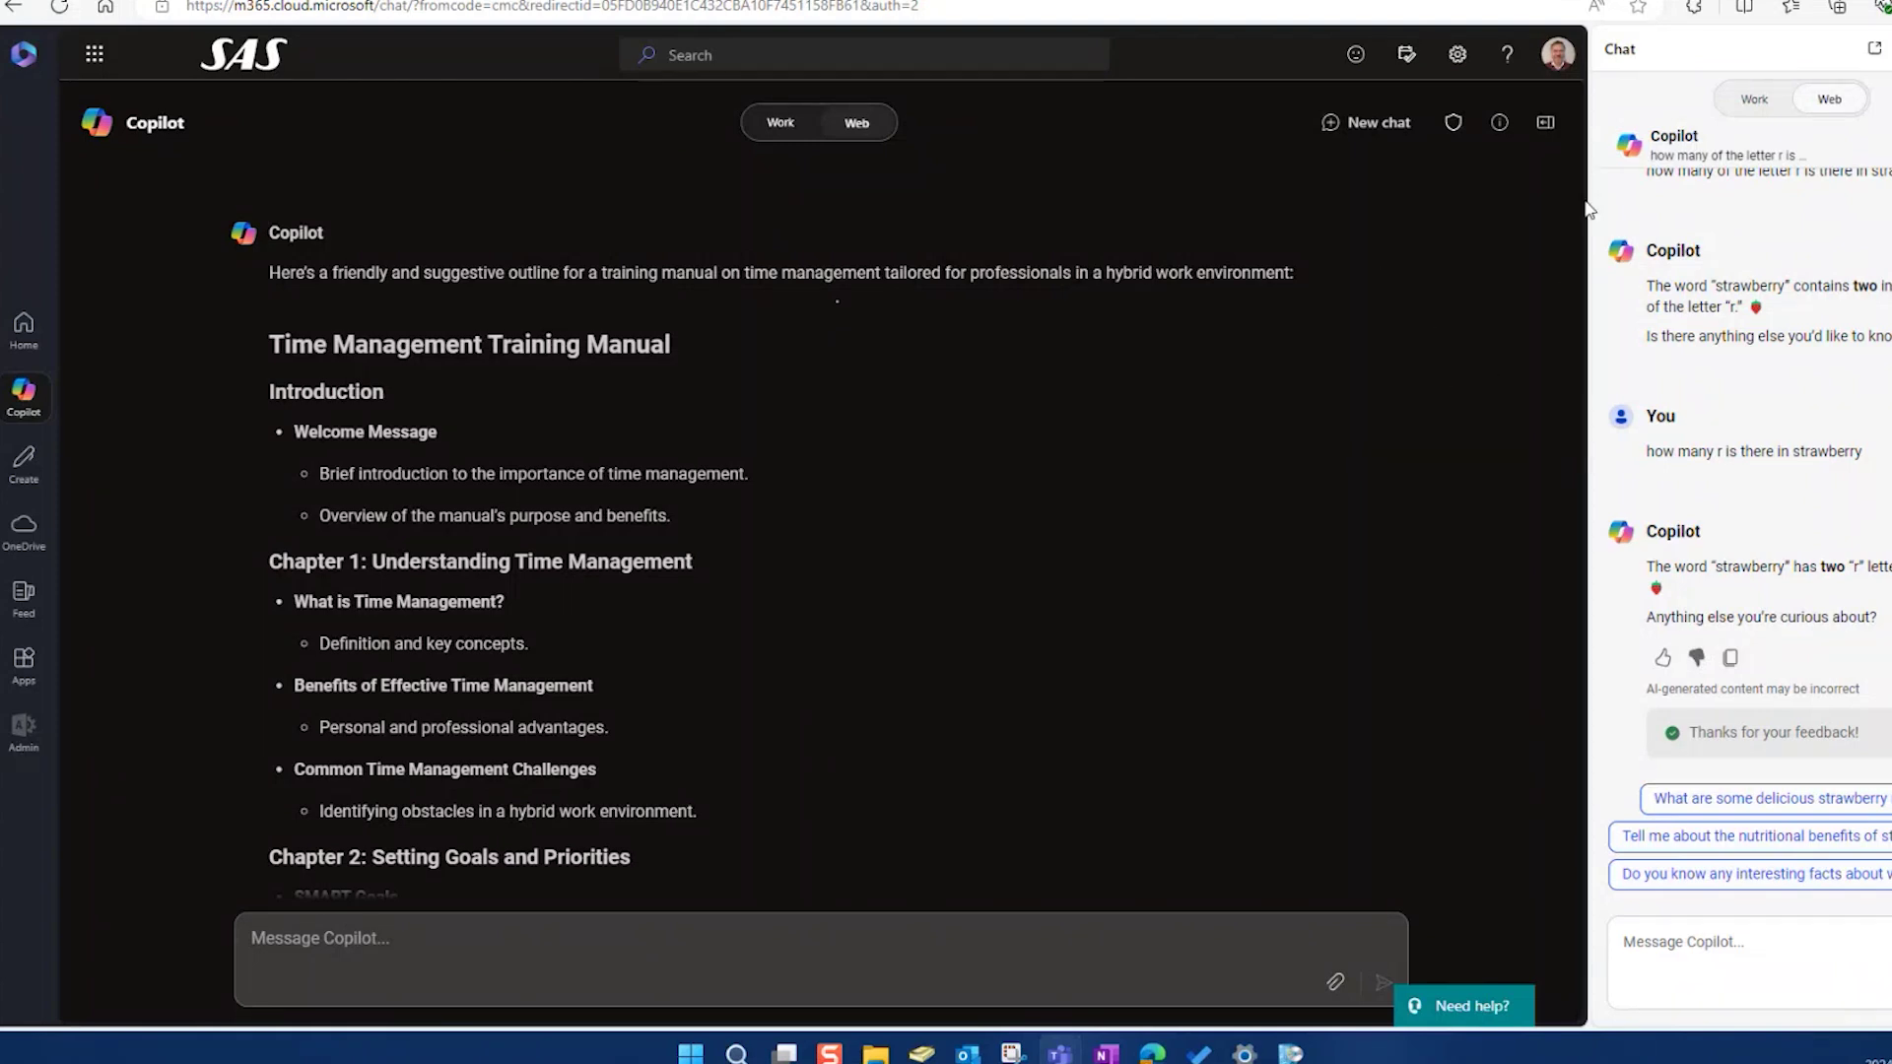
- Review Copilot's generated Time Management Training Manual outline from the introduction through the chapters to the appendices
{"action": "left_click_drag", "start_coordinate": [1580, 190], "coordinate": [1585, 335]}
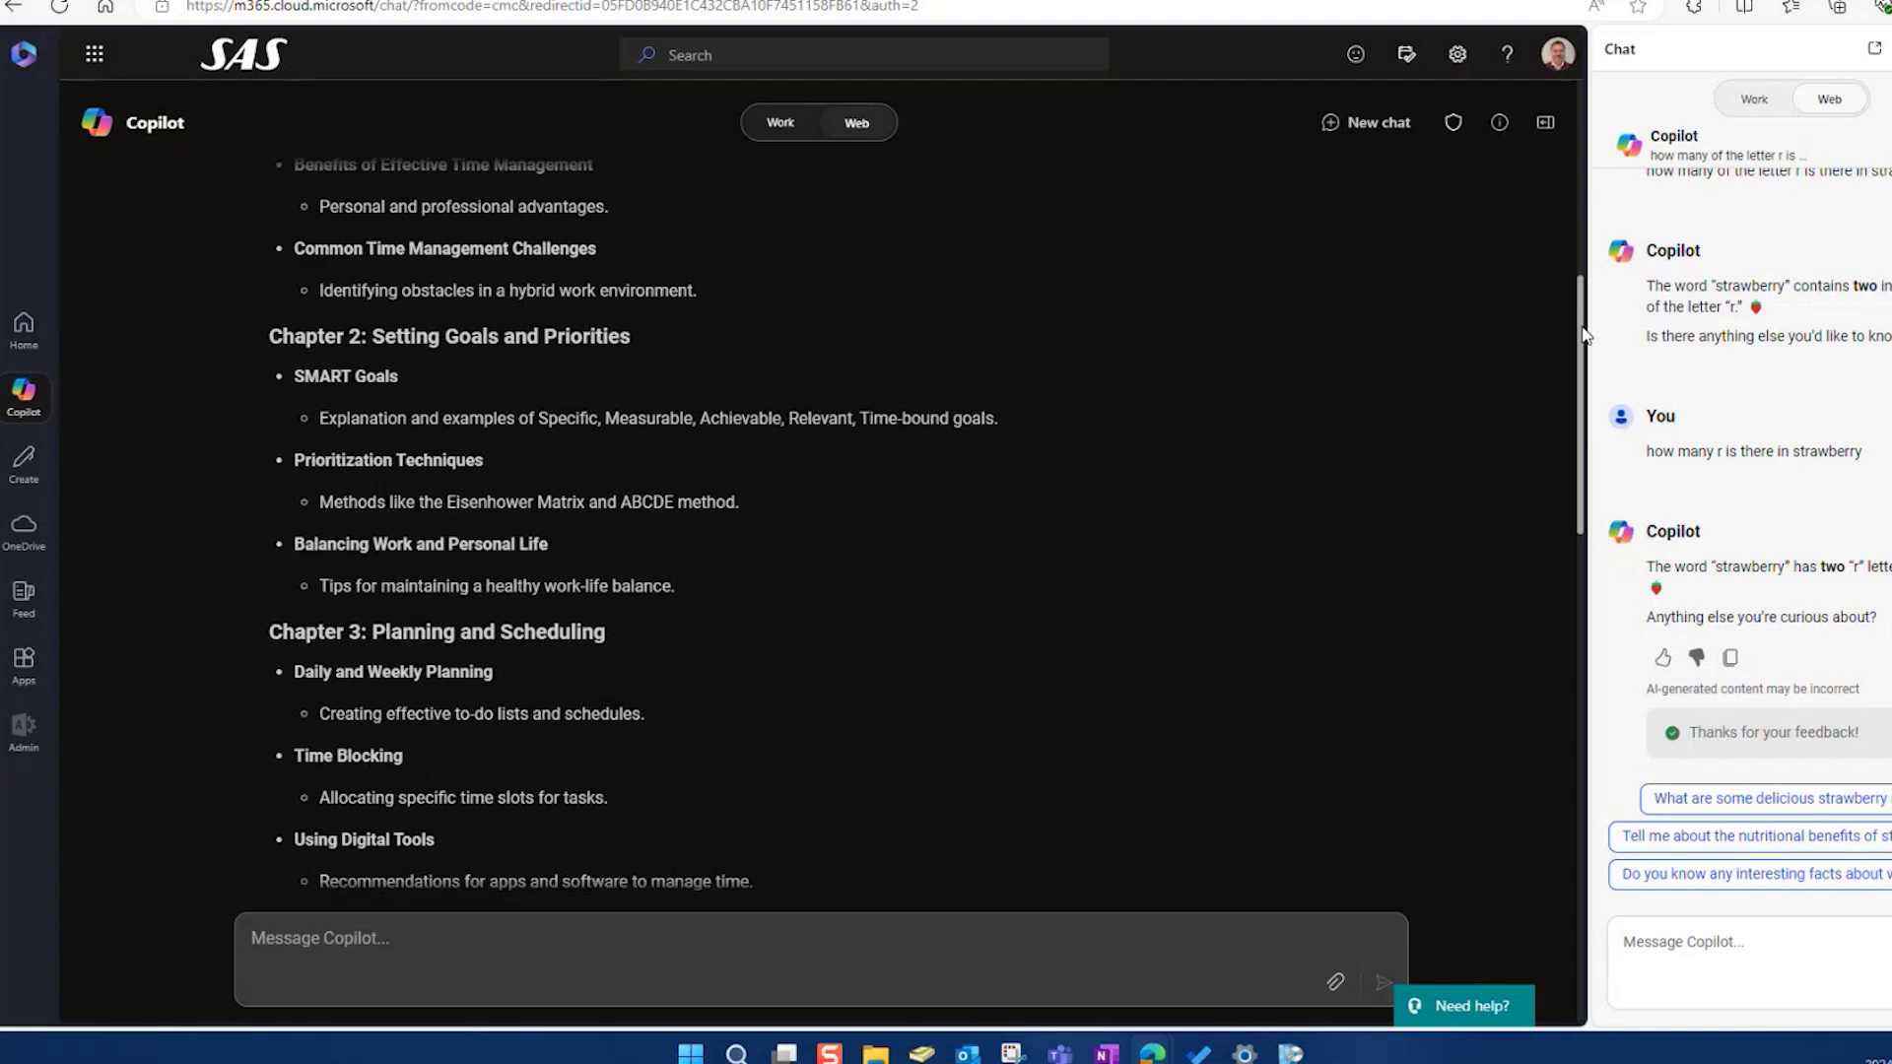
{"action": "left_click_drag", "start_coordinate": [1585, 335], "coordinate": [1585, 443]}
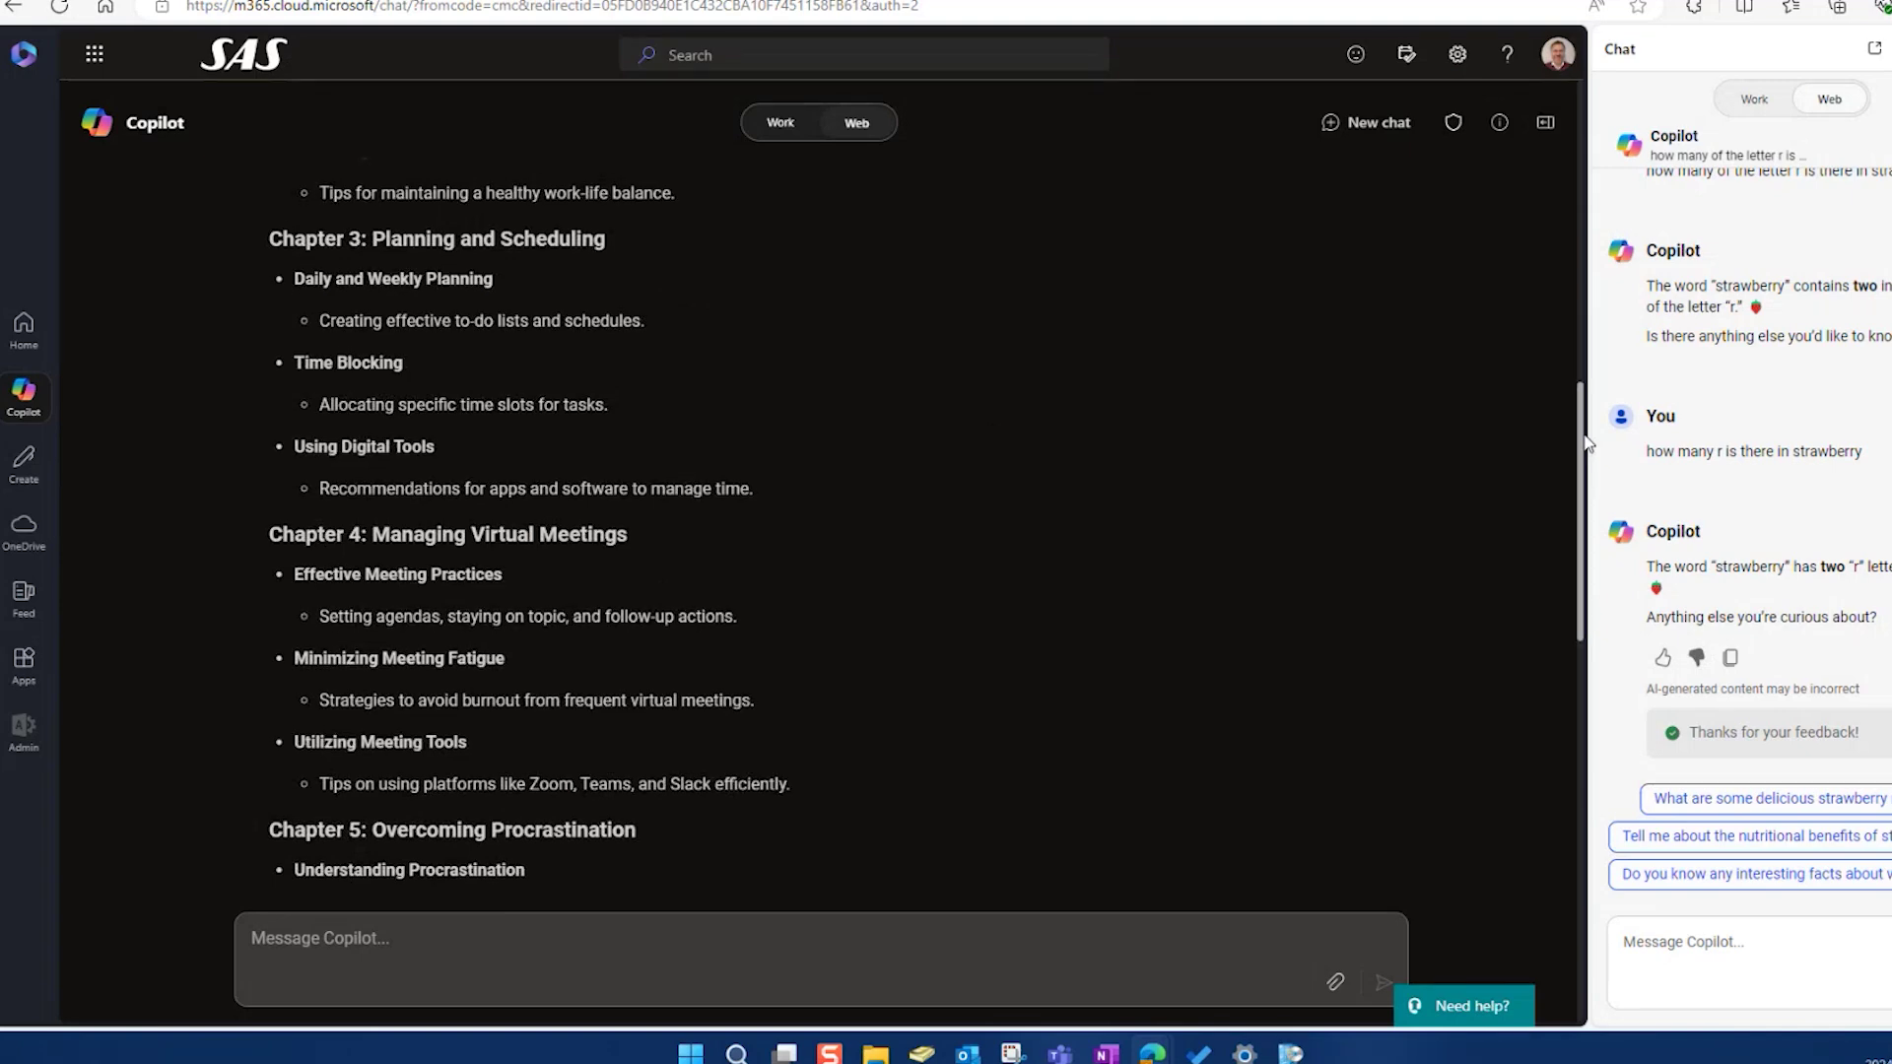
{"action": "left_click_drag", "start_coordinate": [1586, 444], "coordinate": [1587, 790]}
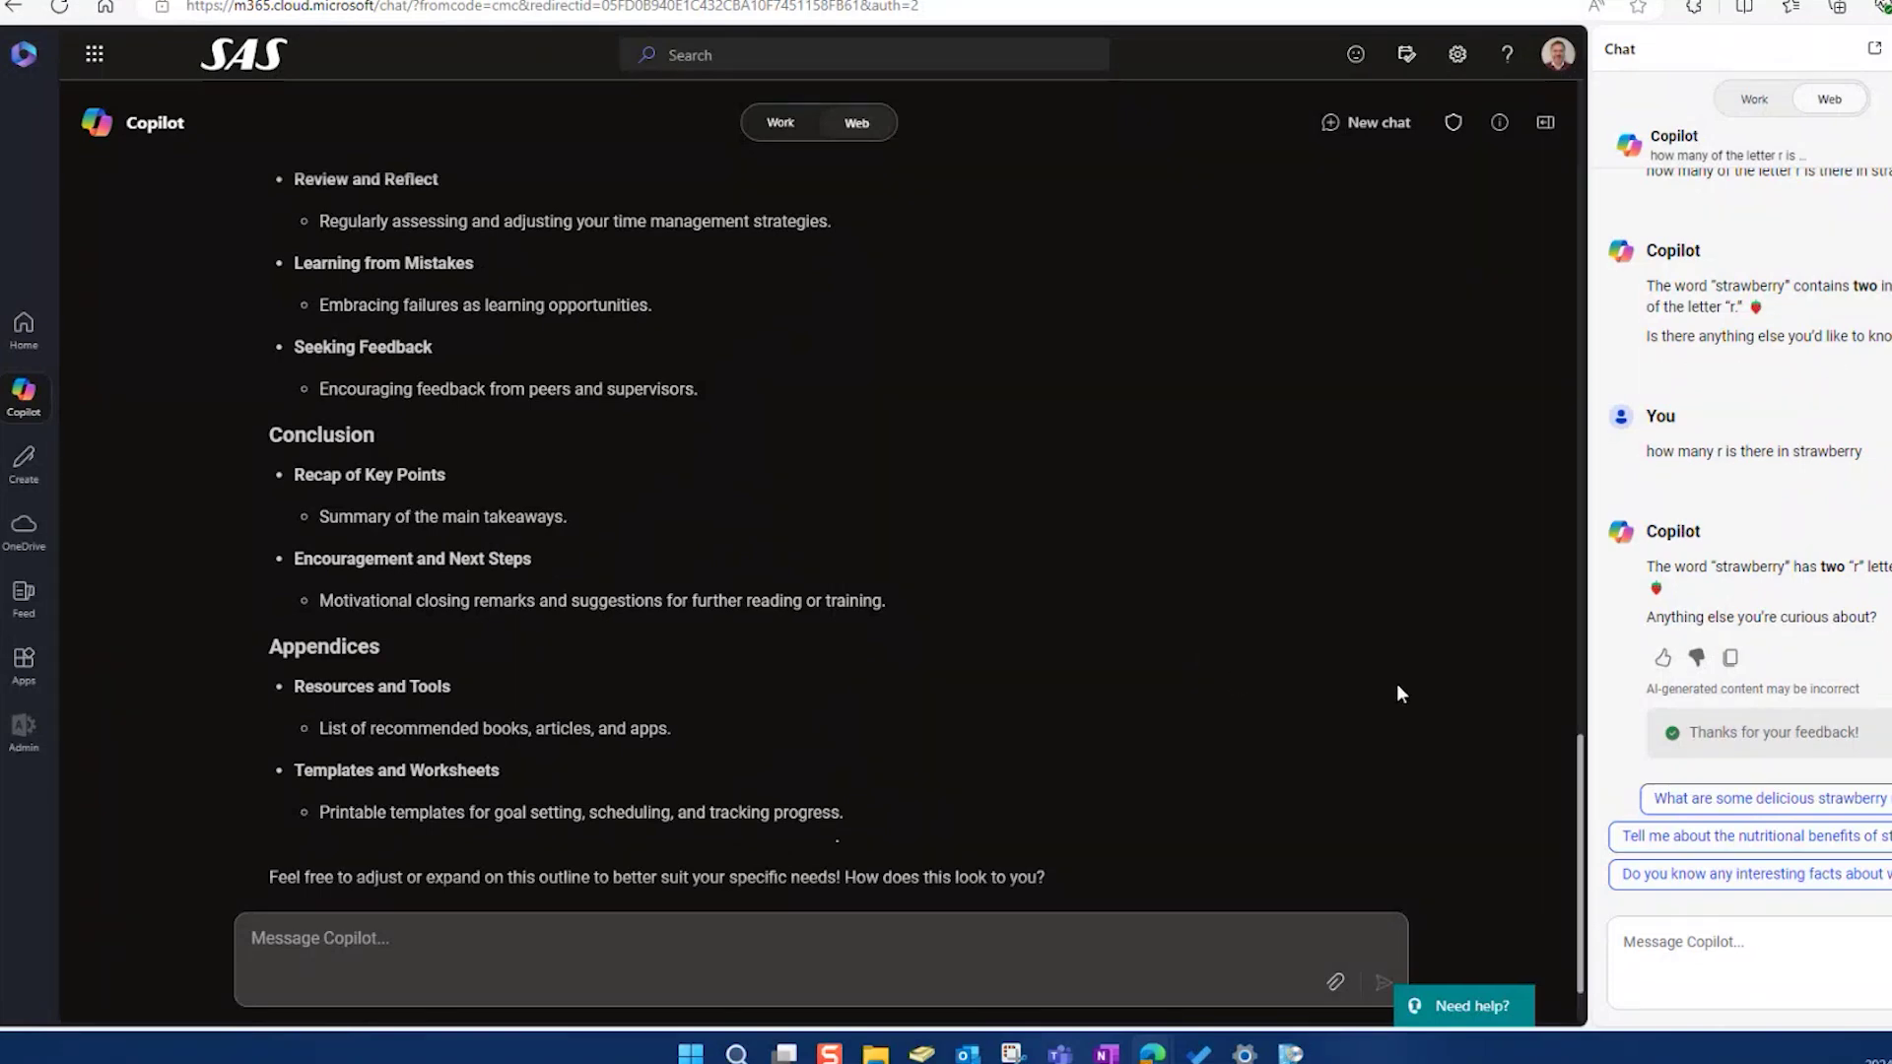
{"action": "scroll", "coordinate": [1408, 666], "scroll_direction": "up", "scroll_amount": 10}
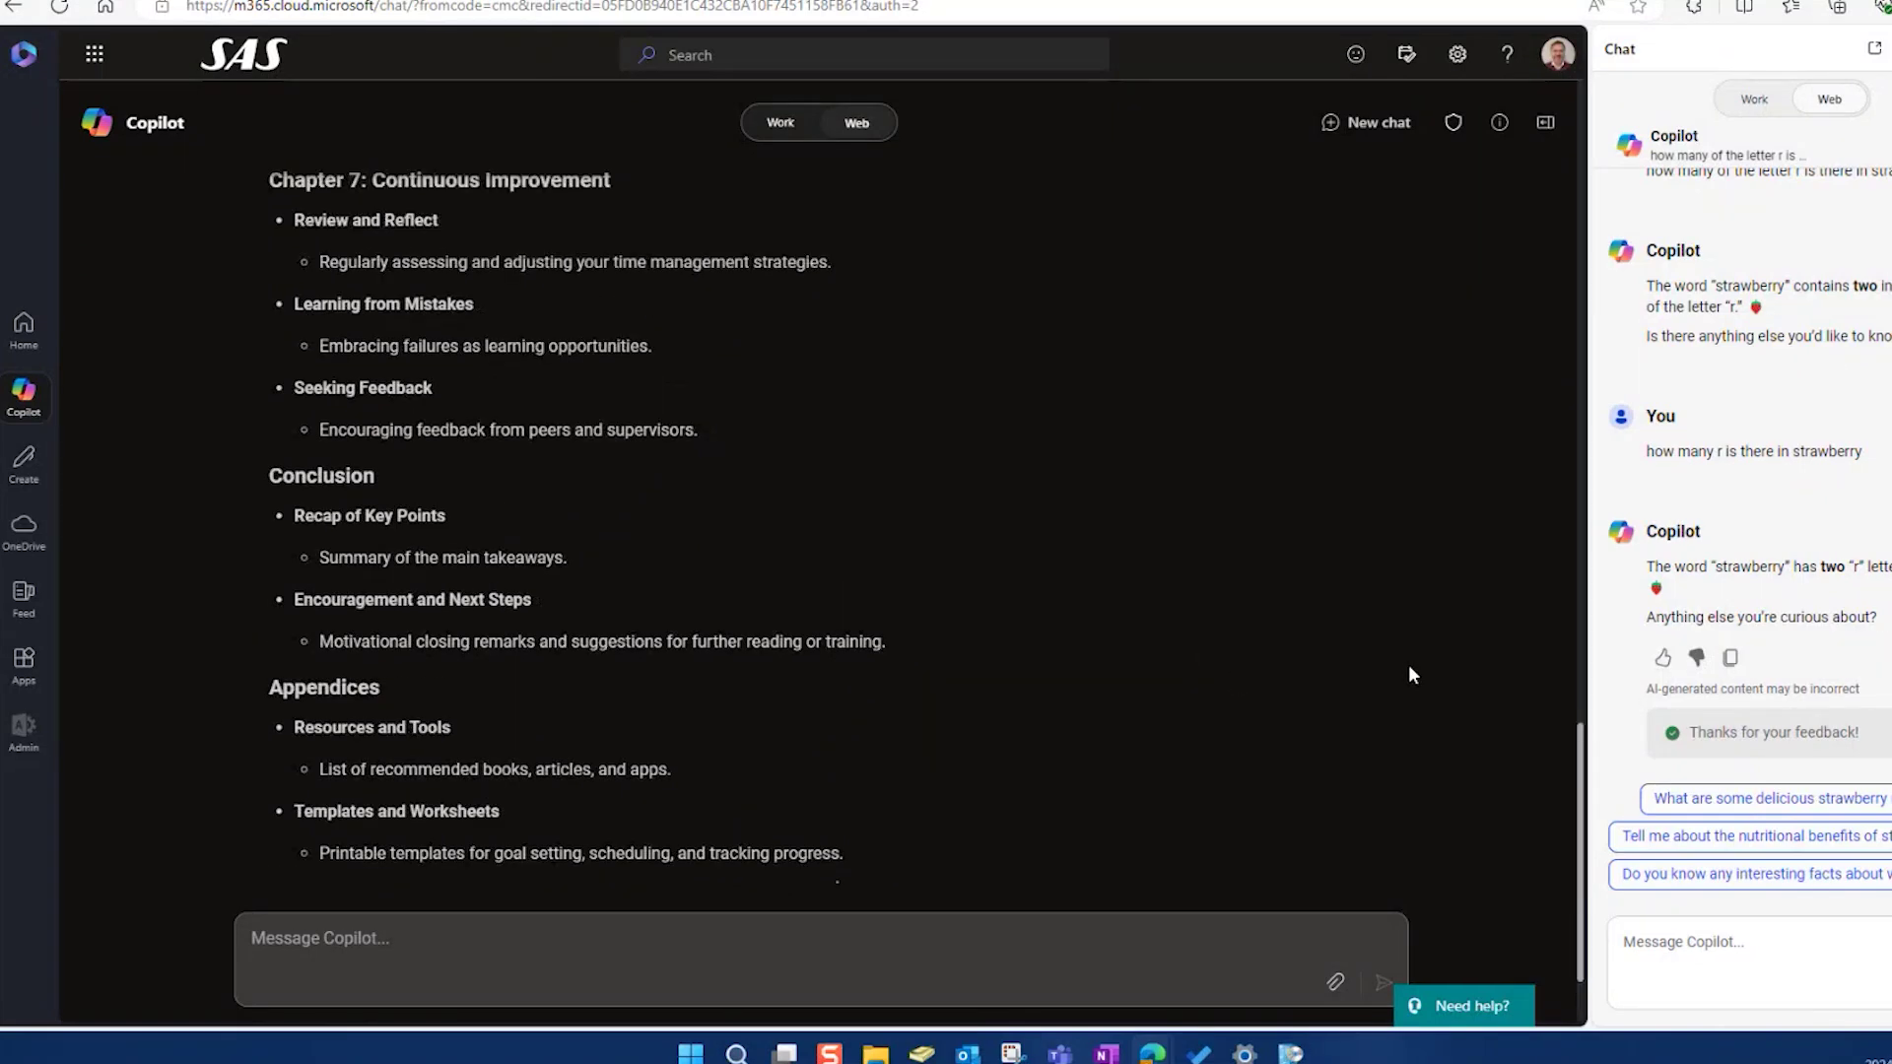
{"action": "scroll", "coordinate": [1404, 695], "scroll_direction": "up", "scroll_amount": 15}
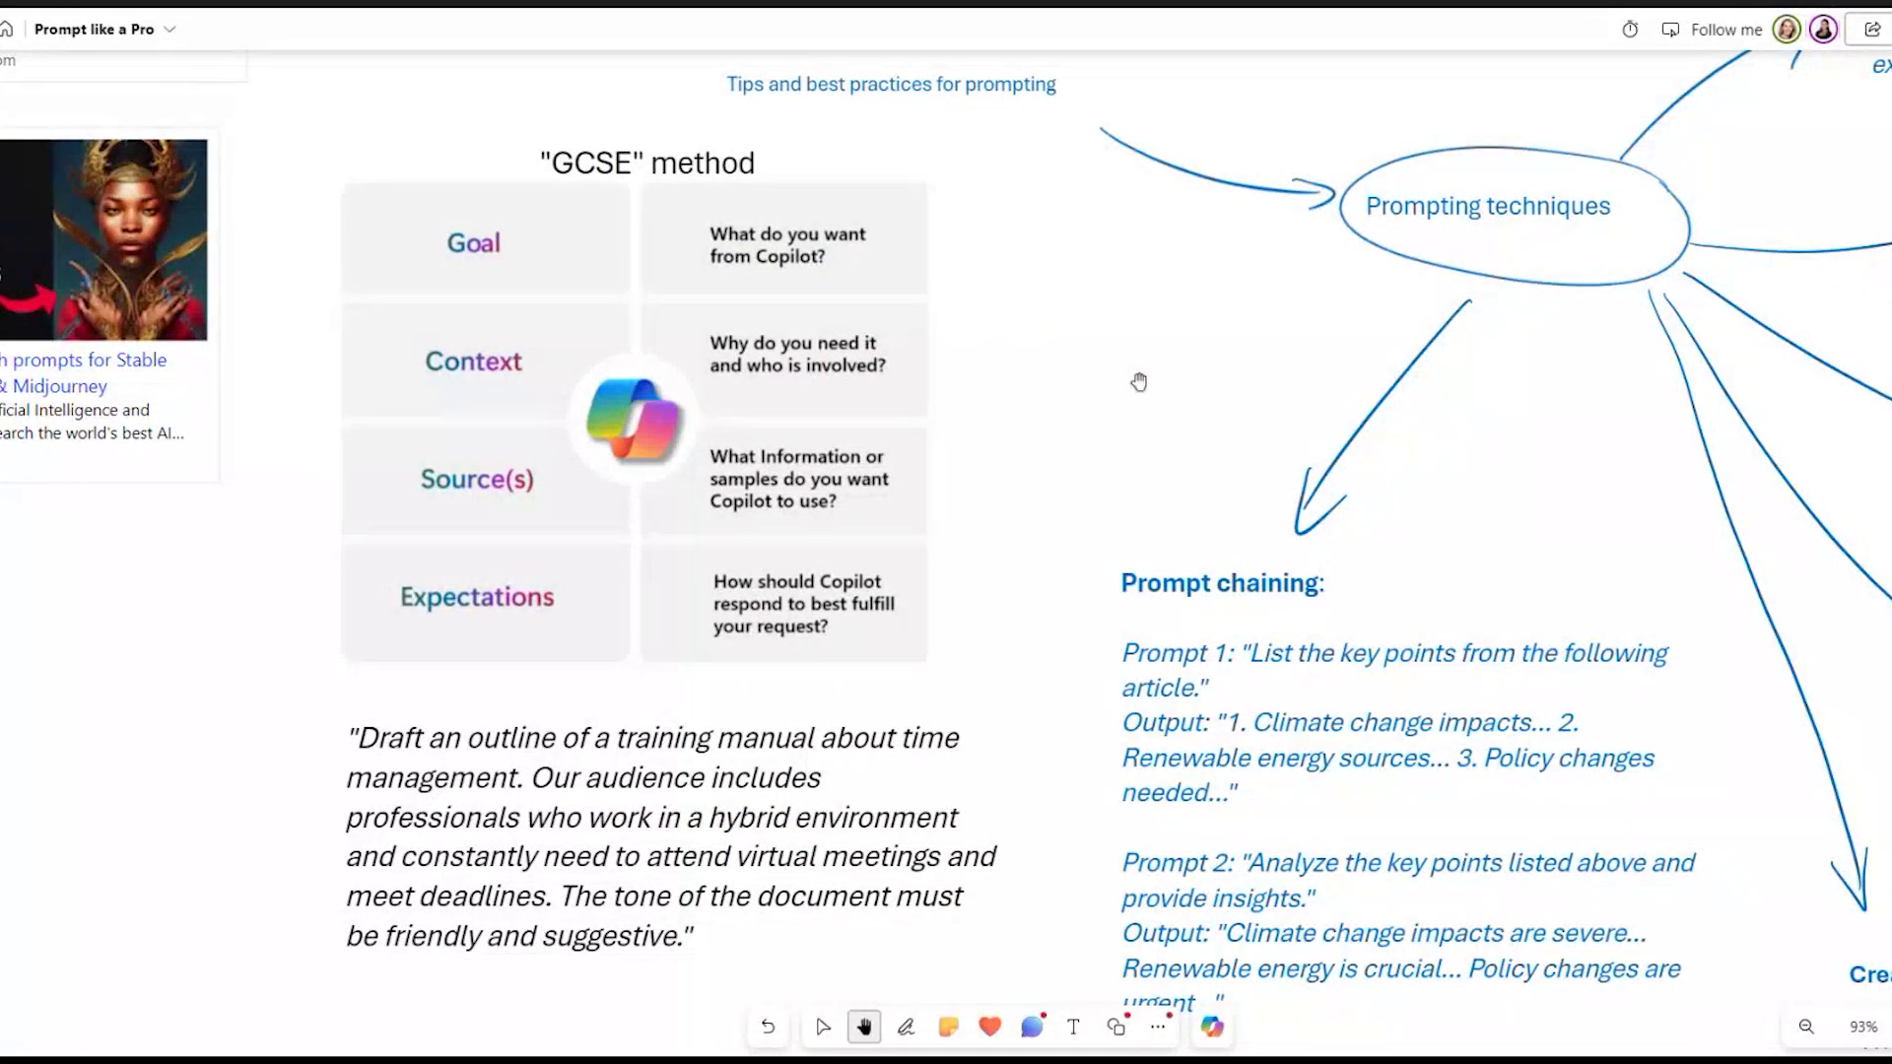
- Examine the "Prompting techniques" section of the whiteboard, focusing on the "Role impersonation" and "List in a table" examples
{"action": "left_click_drag", "start_coordinate": [1127, 364], "coordinate": [376, 583]}
{"action": "scroll", "coordinate": [1001, 388], "scroll_direction": "up", "scroll_amount": 2}
{"action": "left_click_drag", "start_coordinate": [1001, 388], "coordinate": [971, 405]}
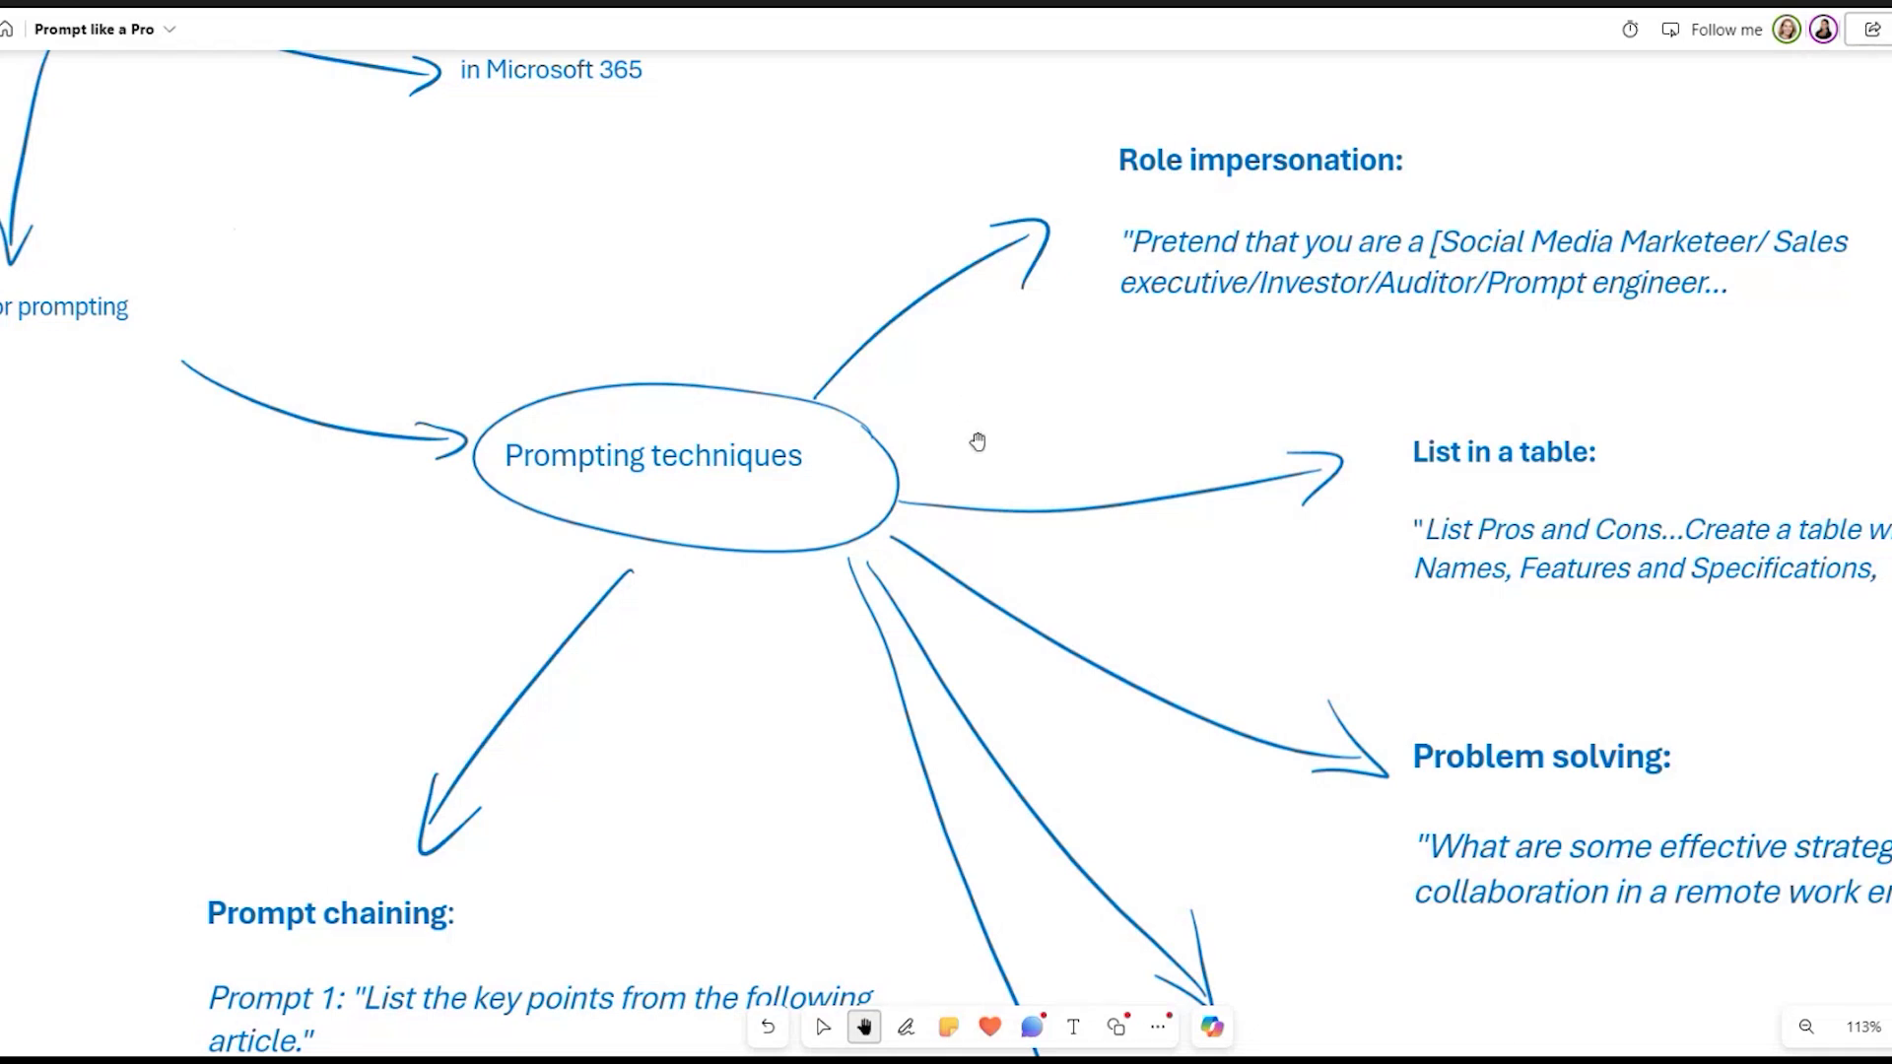
{"action": "left_click_drag", "start_coordinate": [1090, 418], "coordinate": [482, 607]}
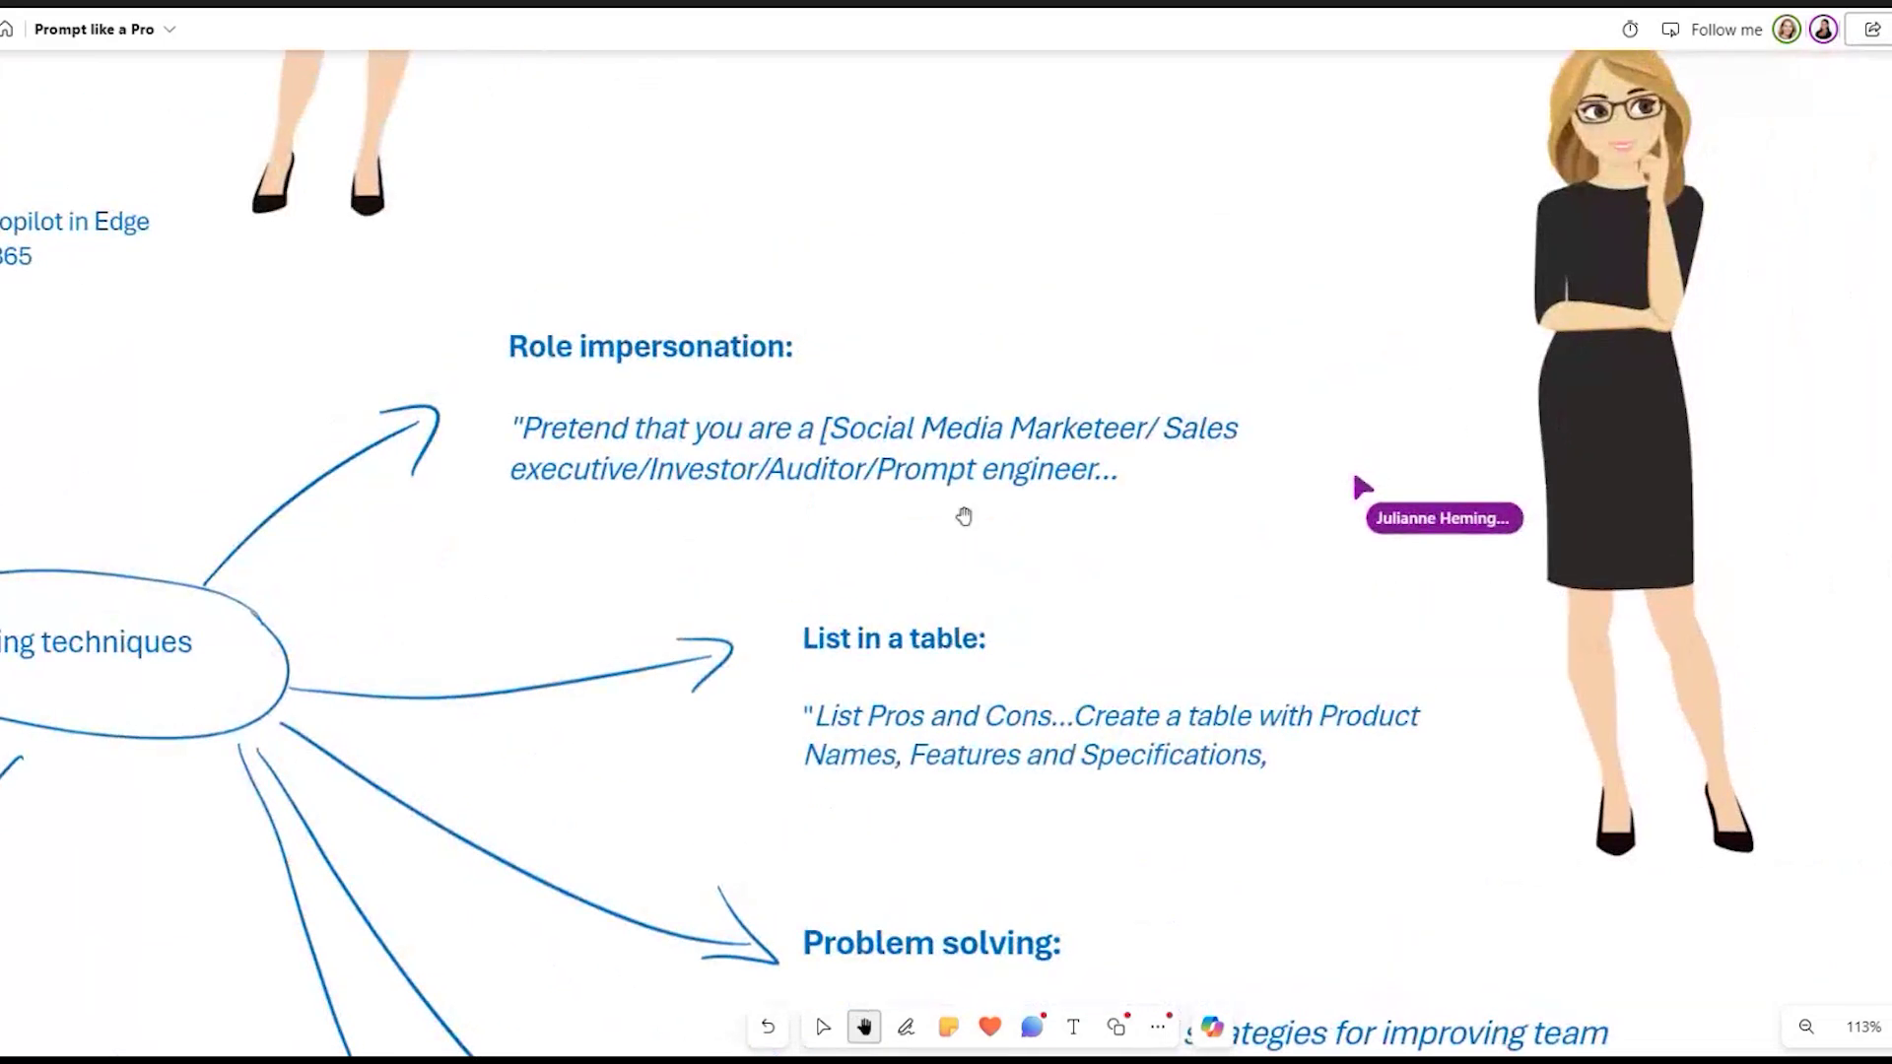